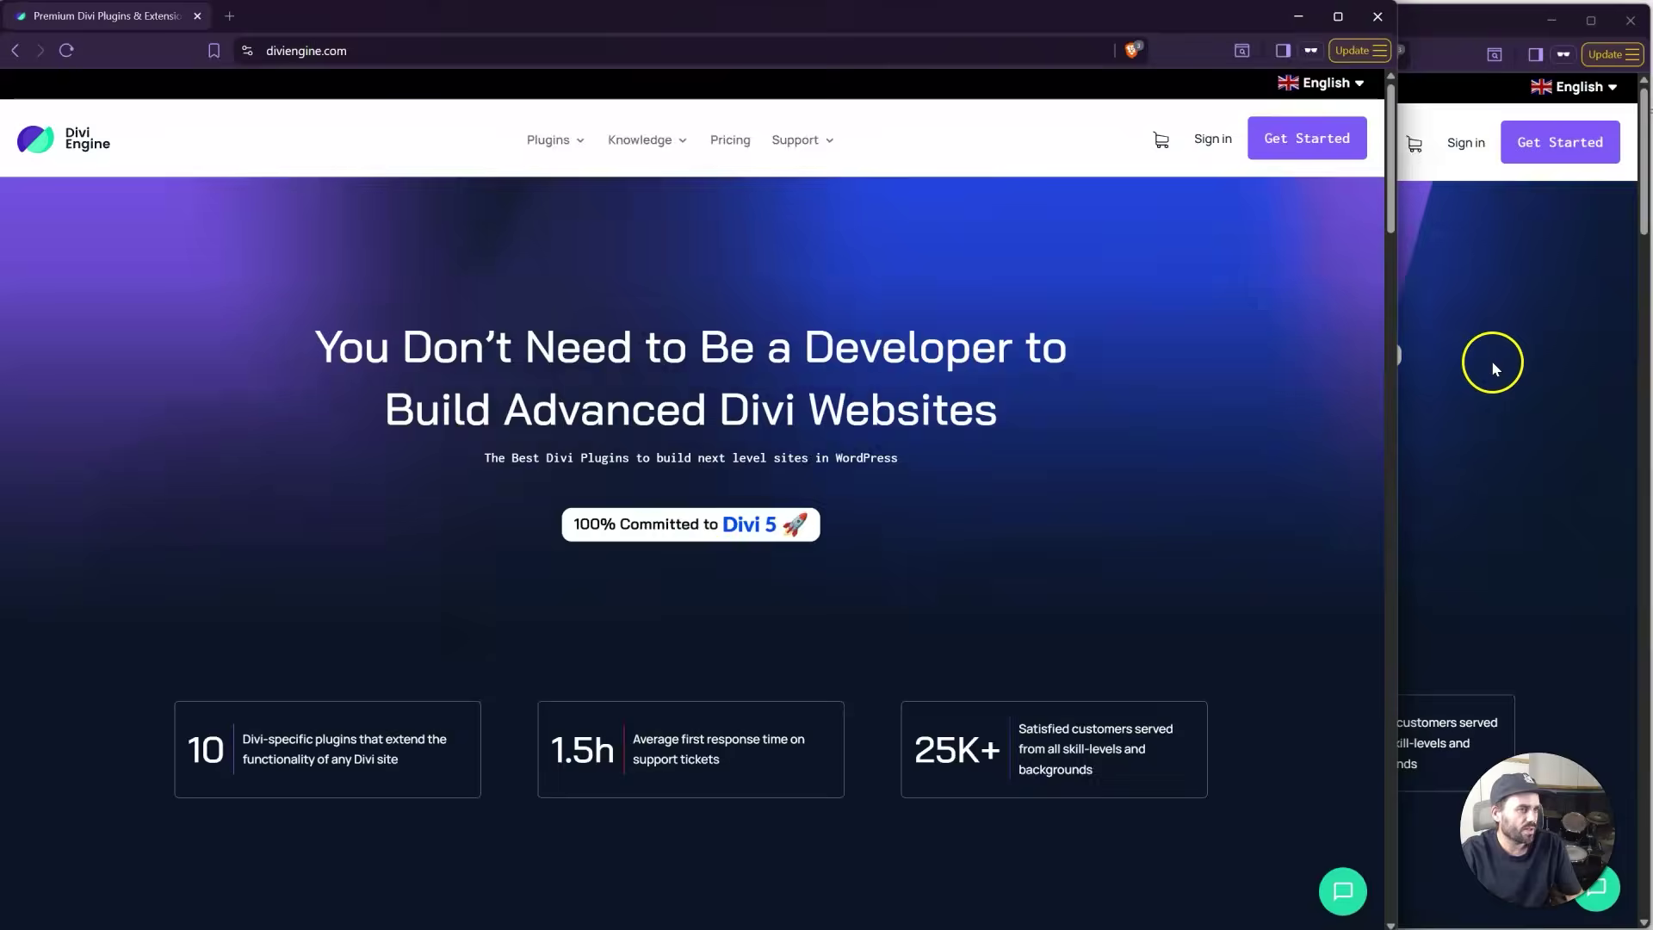
Reload the home page of the cloudwaysapps.com copy of the Divi Engine site twice to check its loading
click(1493, 366)
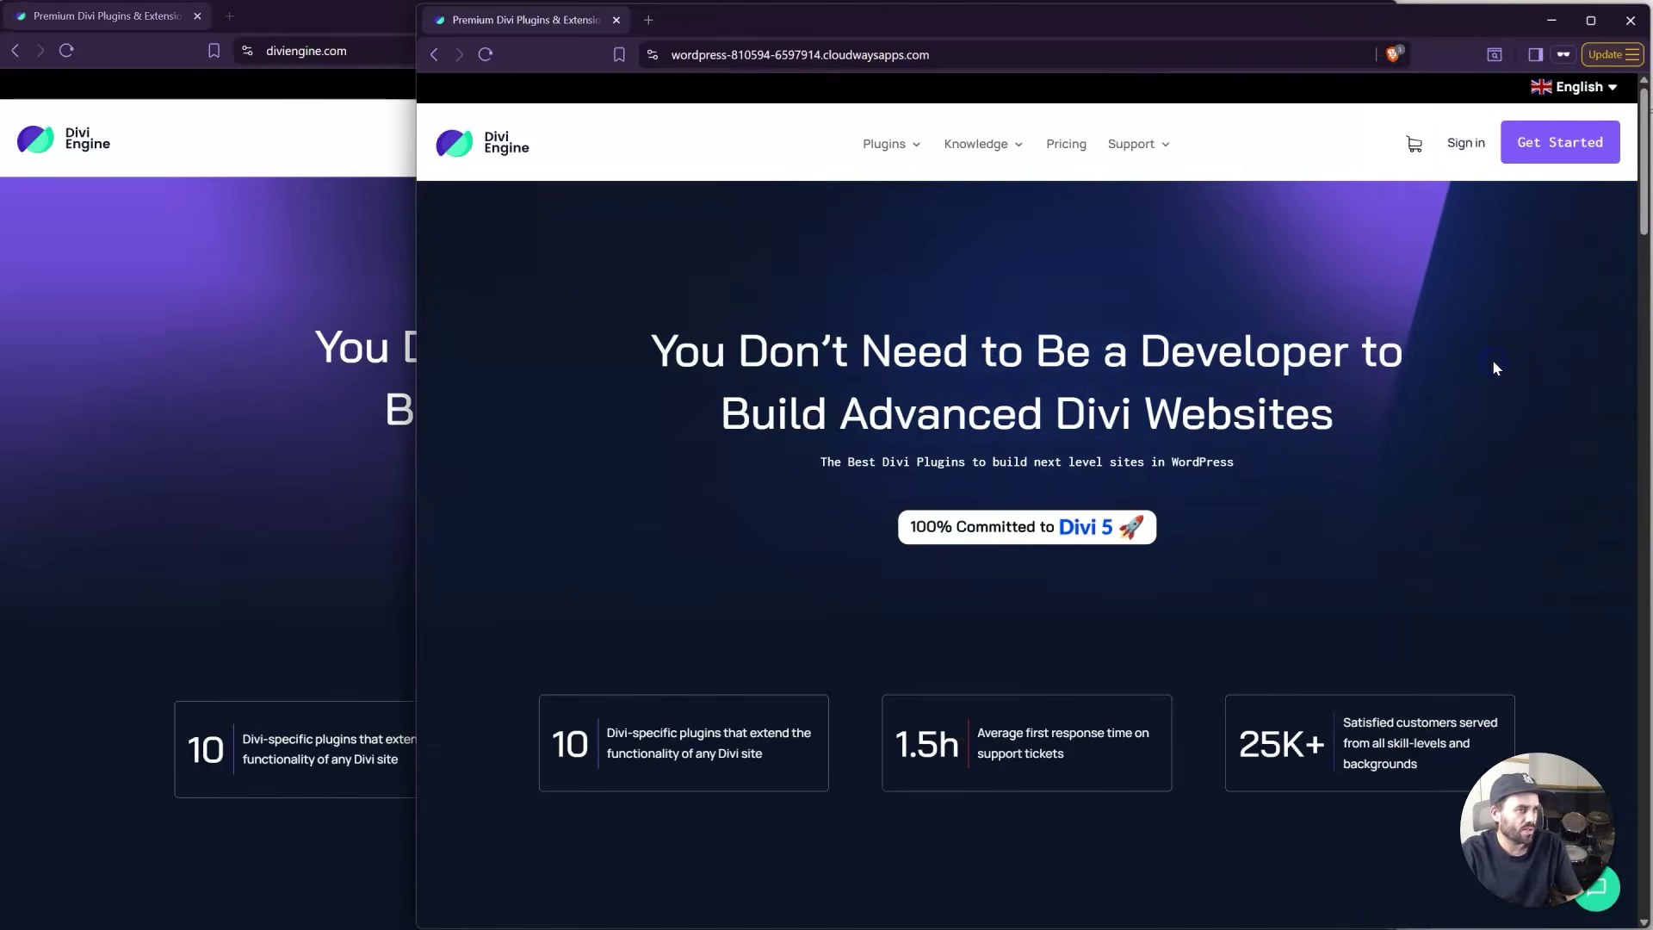
key(F5)
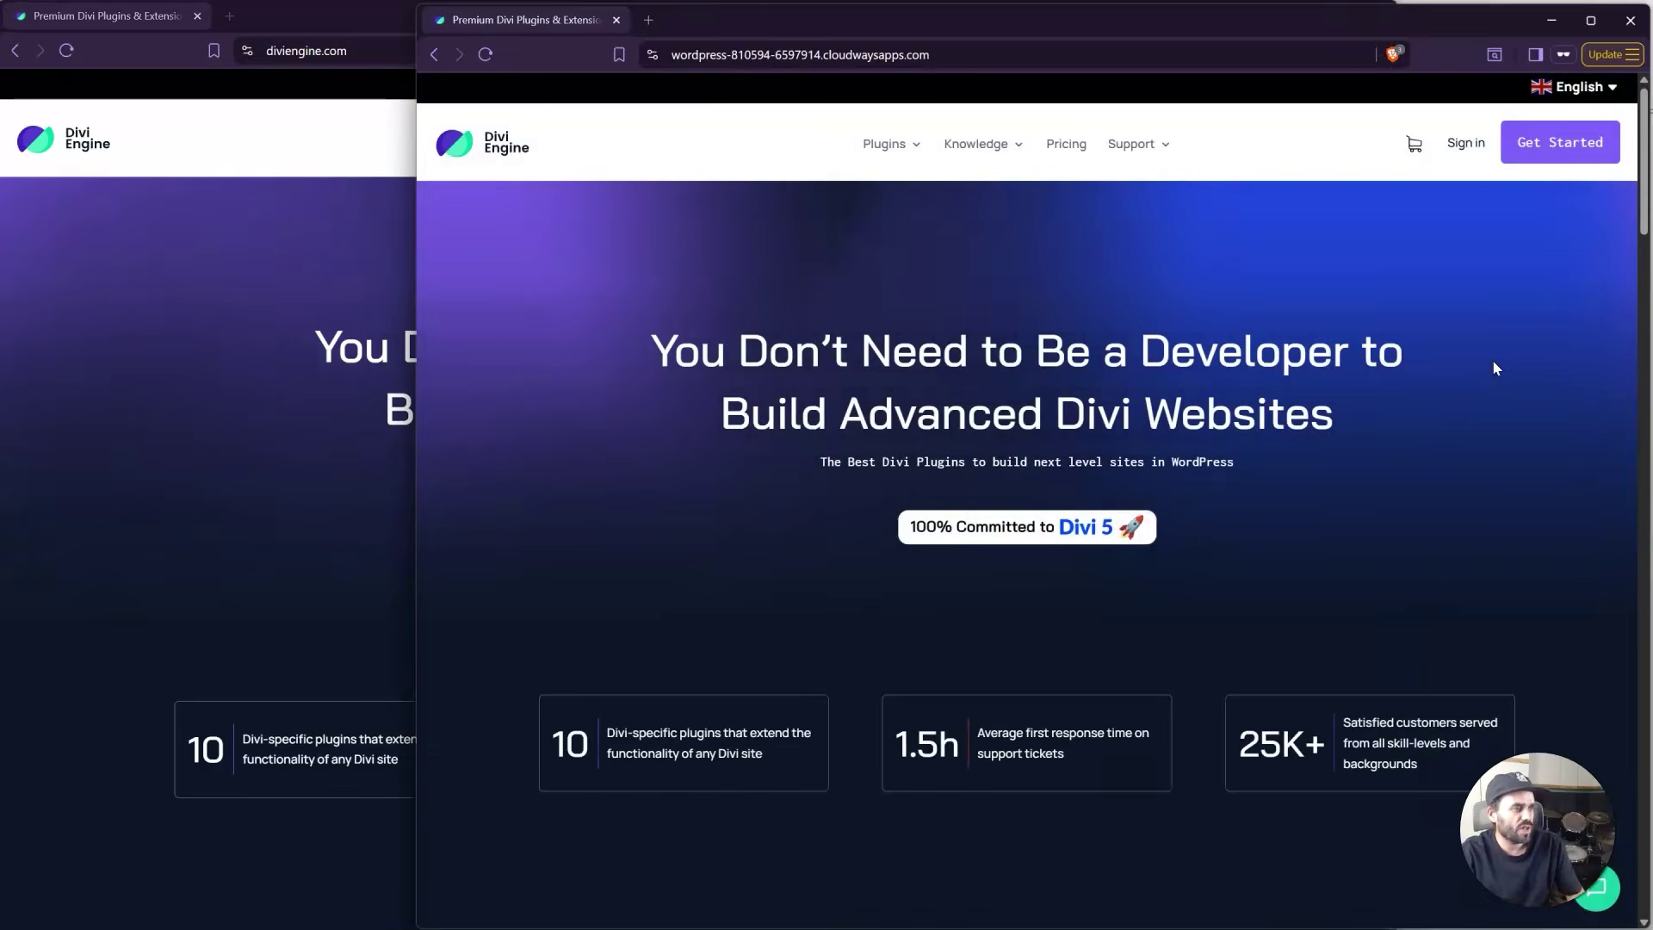
key(F5)
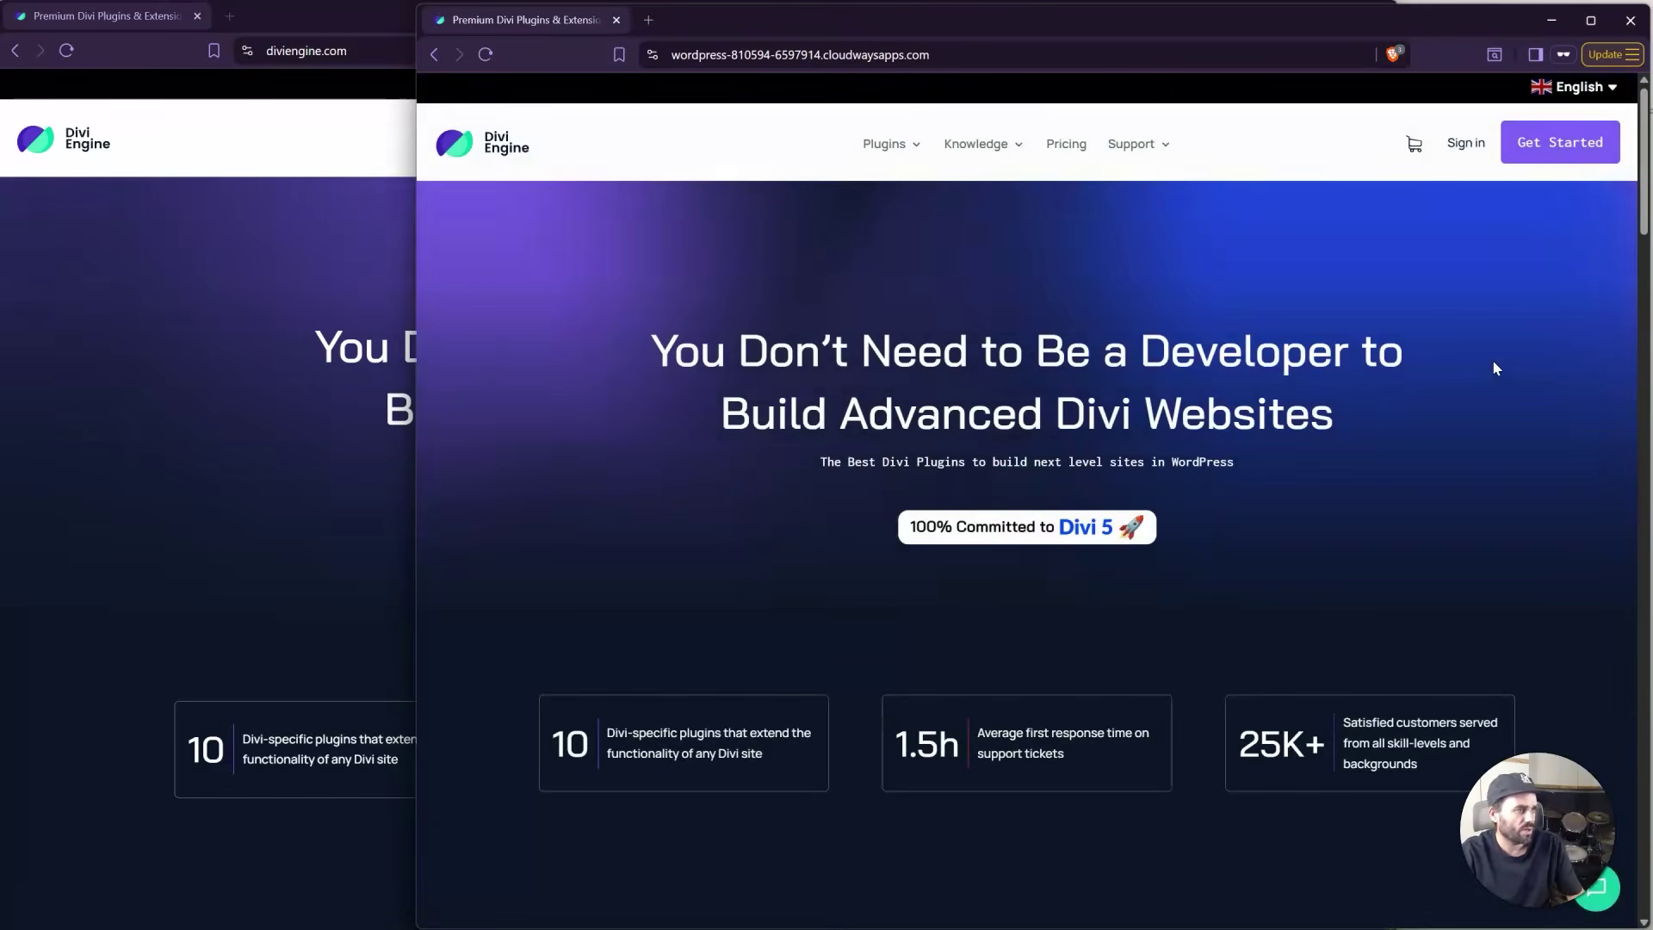
Examine the diviengine.com home page down to the customer testimonials and return to its beginning
click(246, 308)
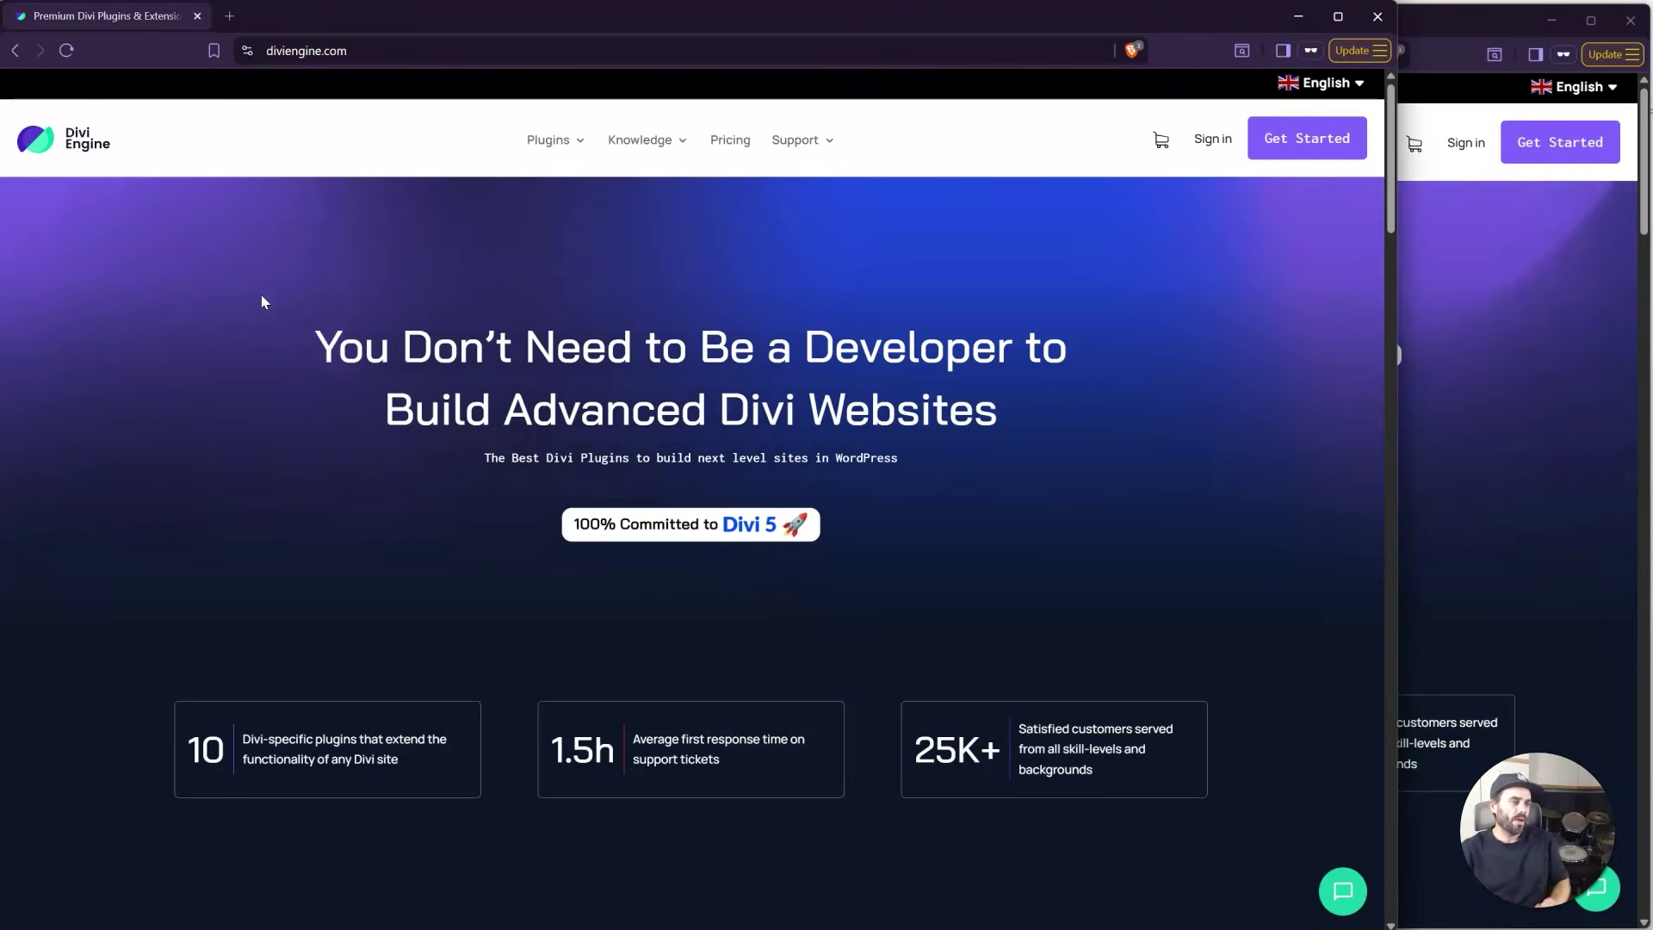
scroll(203, 350, down, 4)
scroll(379, 408, down, 4)
scroll(1485, 396, down, 6)
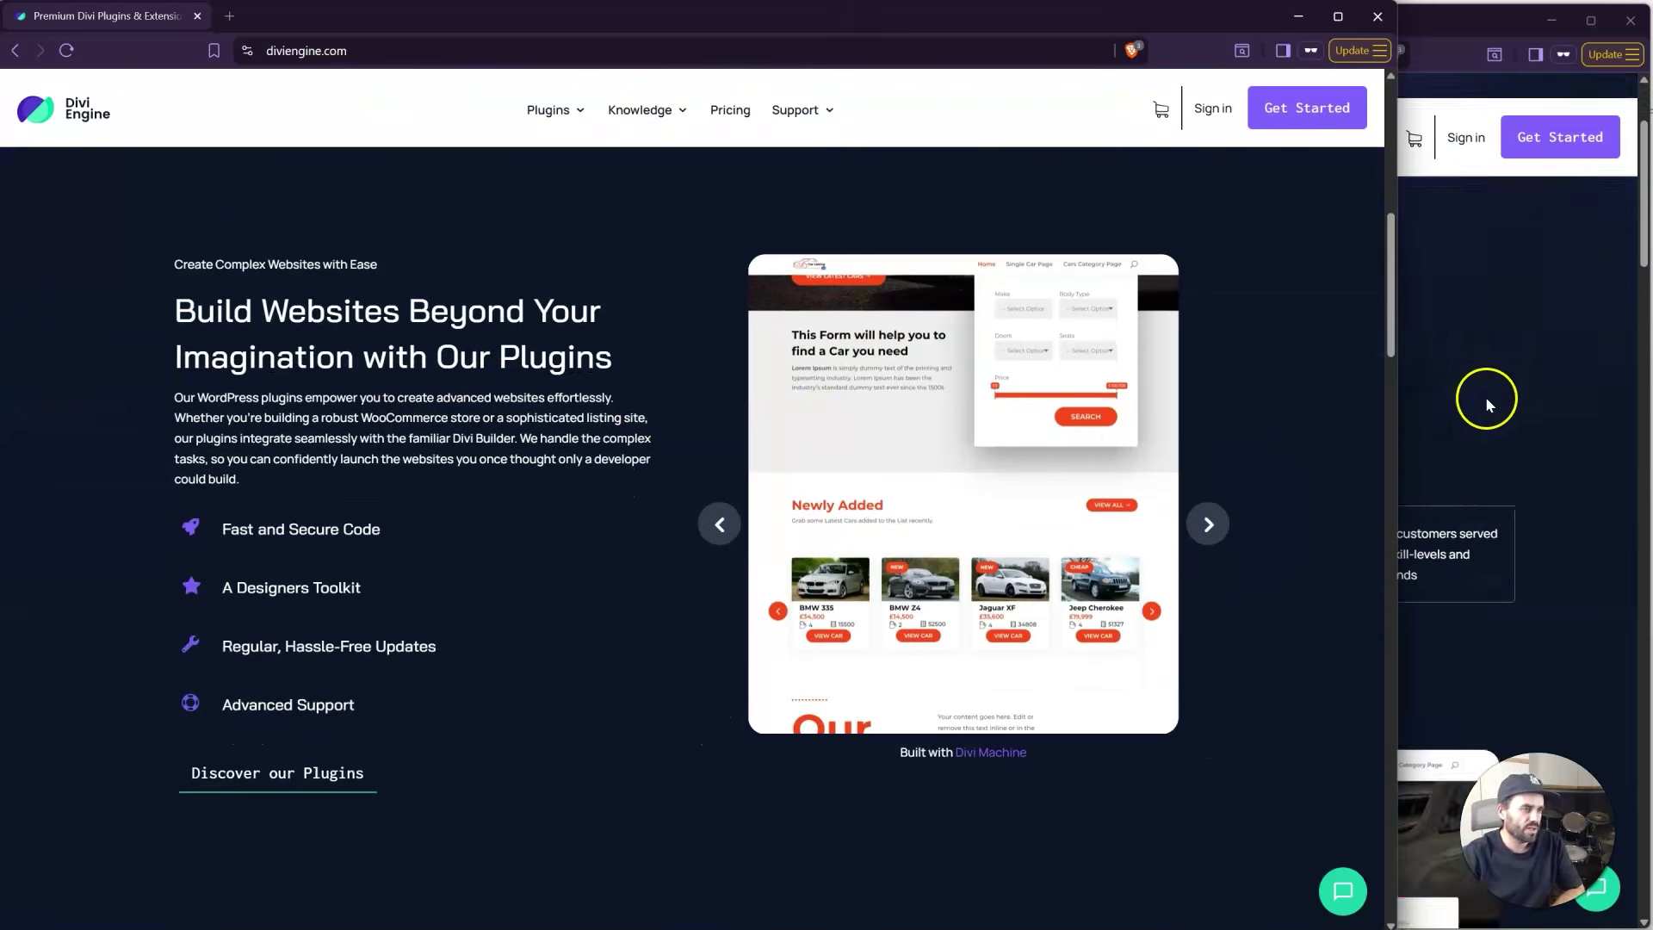
scroll(919, 462, down, 4)
scroll(920, 463, down, 8)
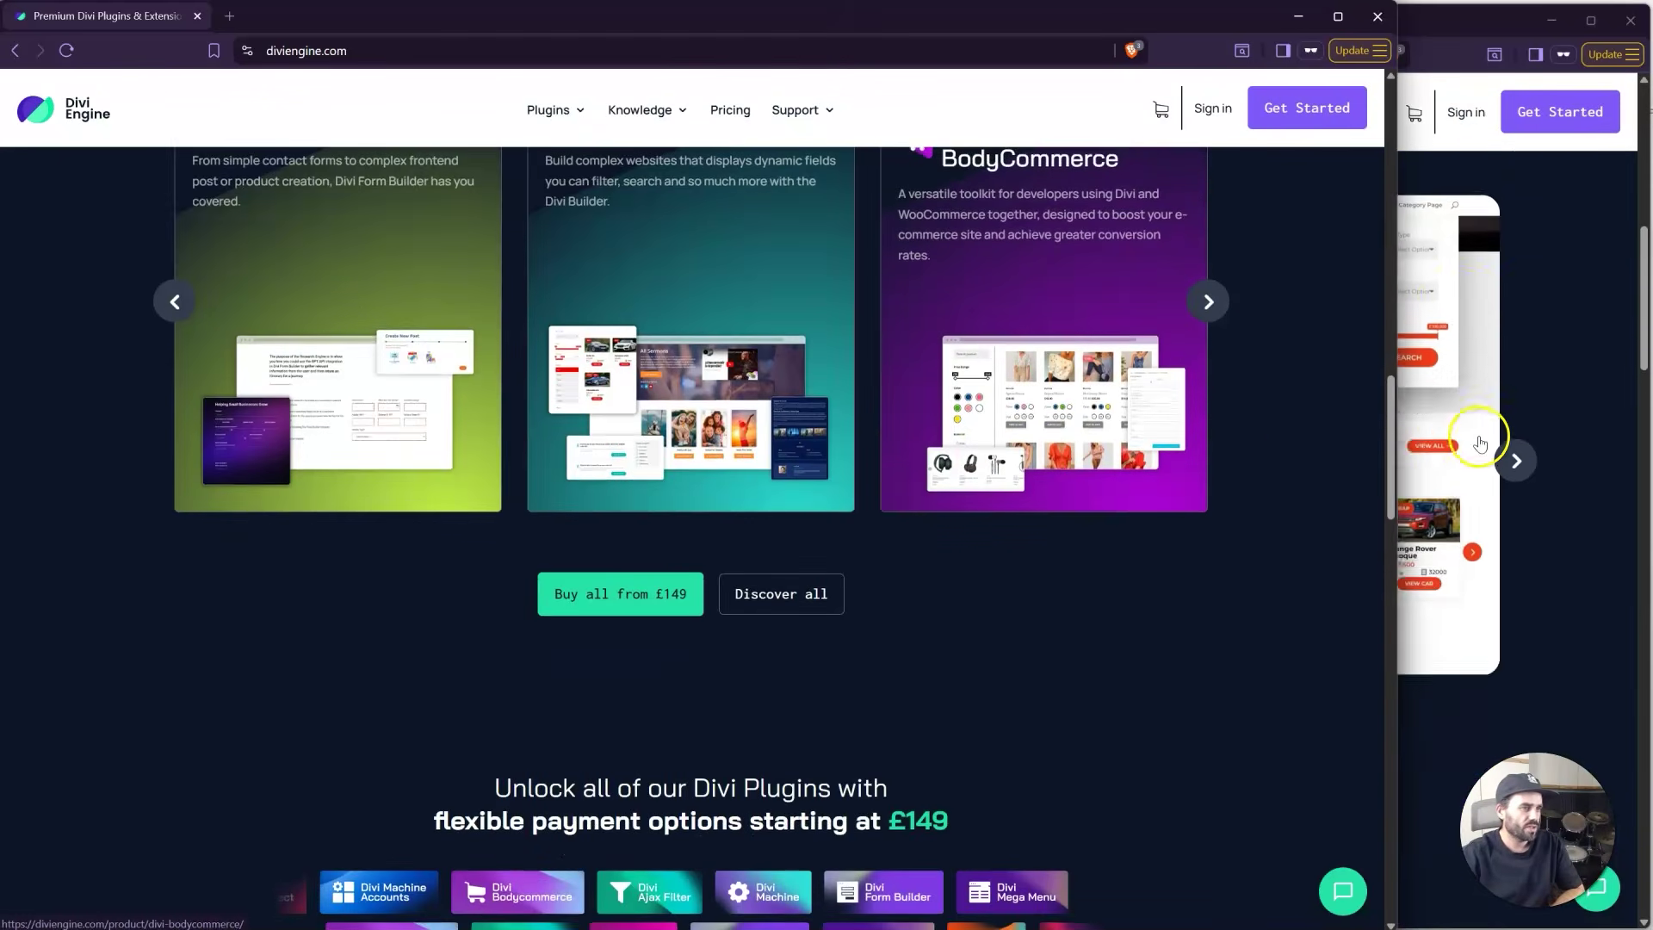
scroll(1485, 441, down, 6)
scroll(1200, 483, down, 20)
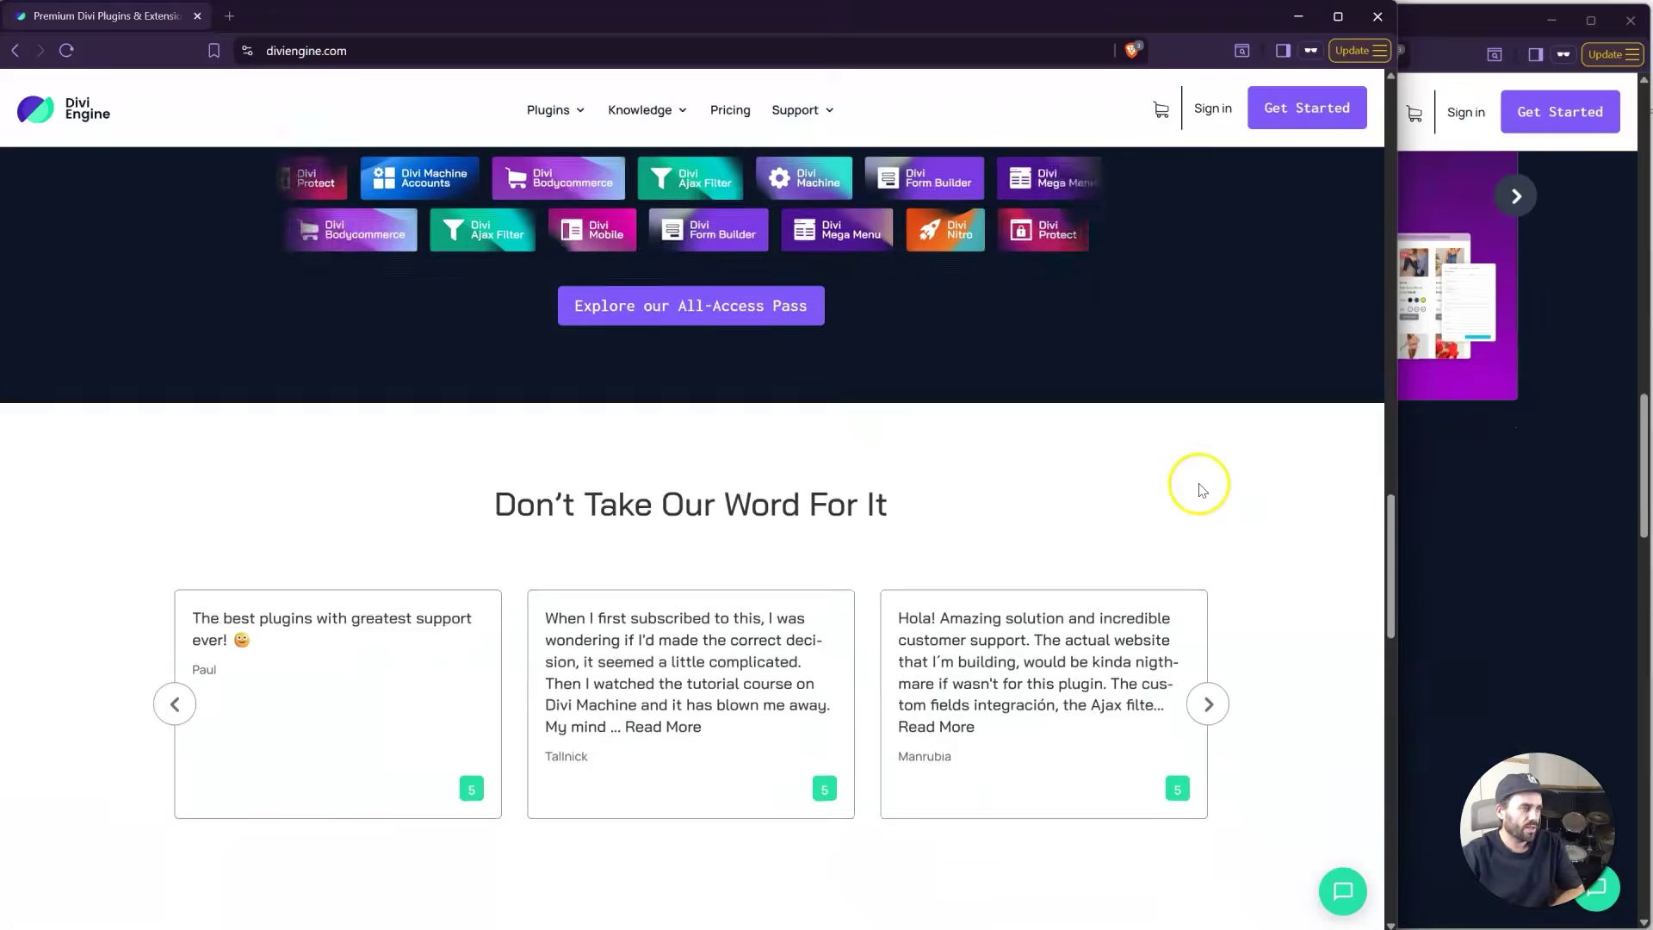
scroll(1201, 487, up, 8)
scroll(1200, 485, up, 15)
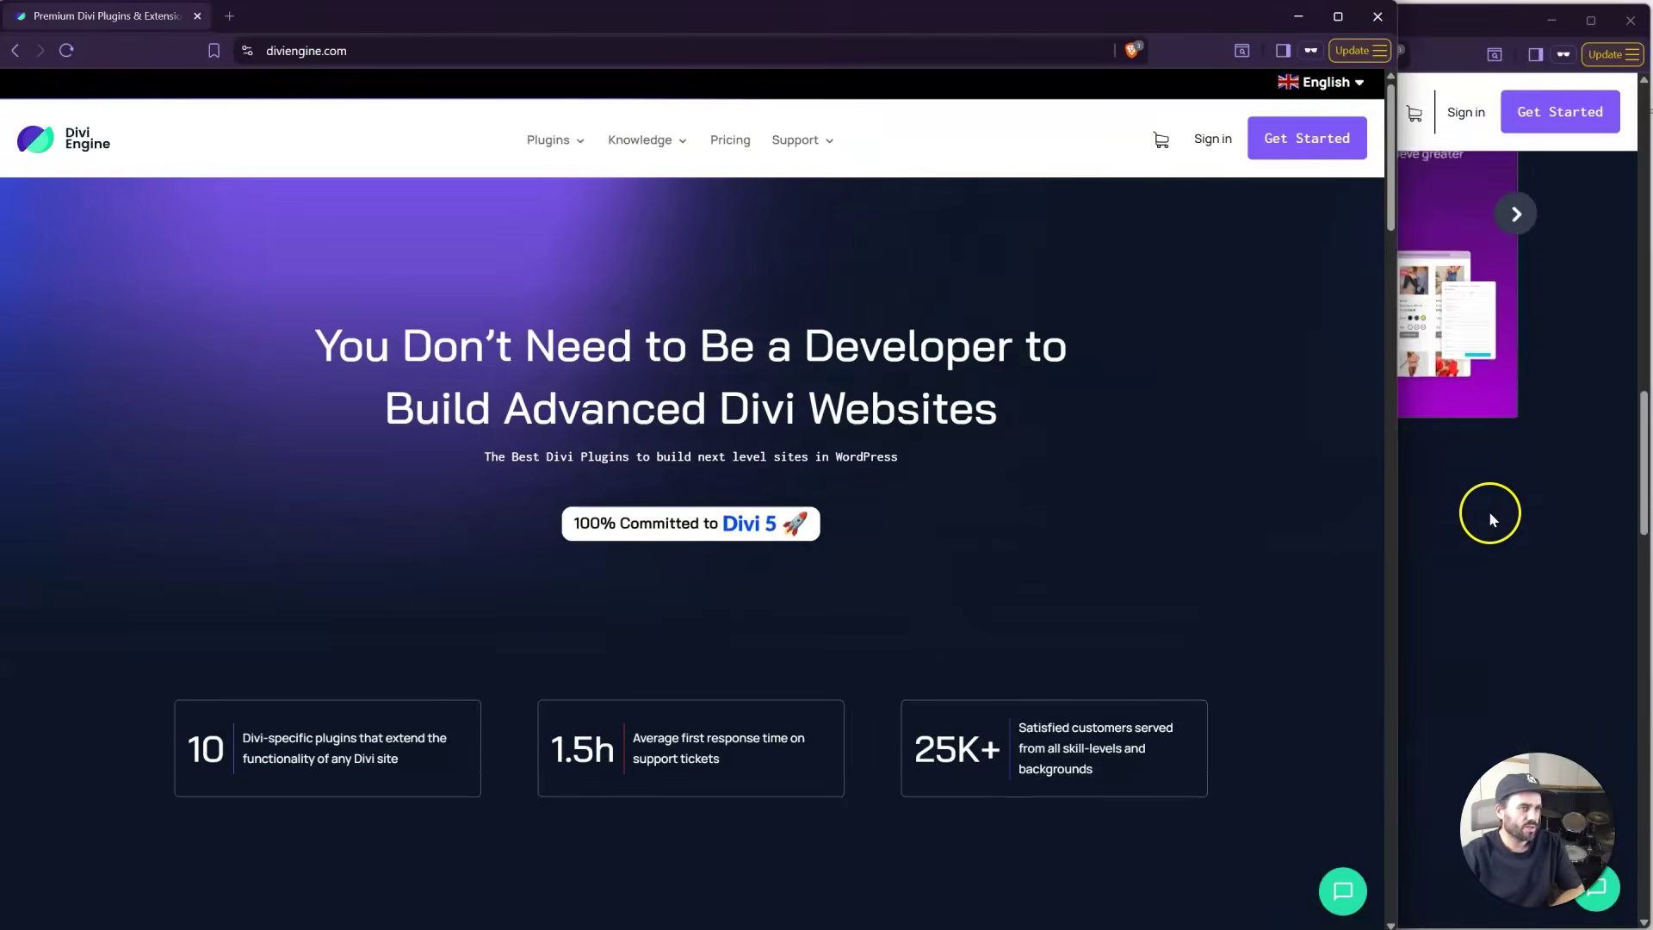
scroll(1490, 510, up, 10)
Open the Divi Bodycommerce plugin page on the cloudwaysapps.com copy of the site
click(1494, 493)
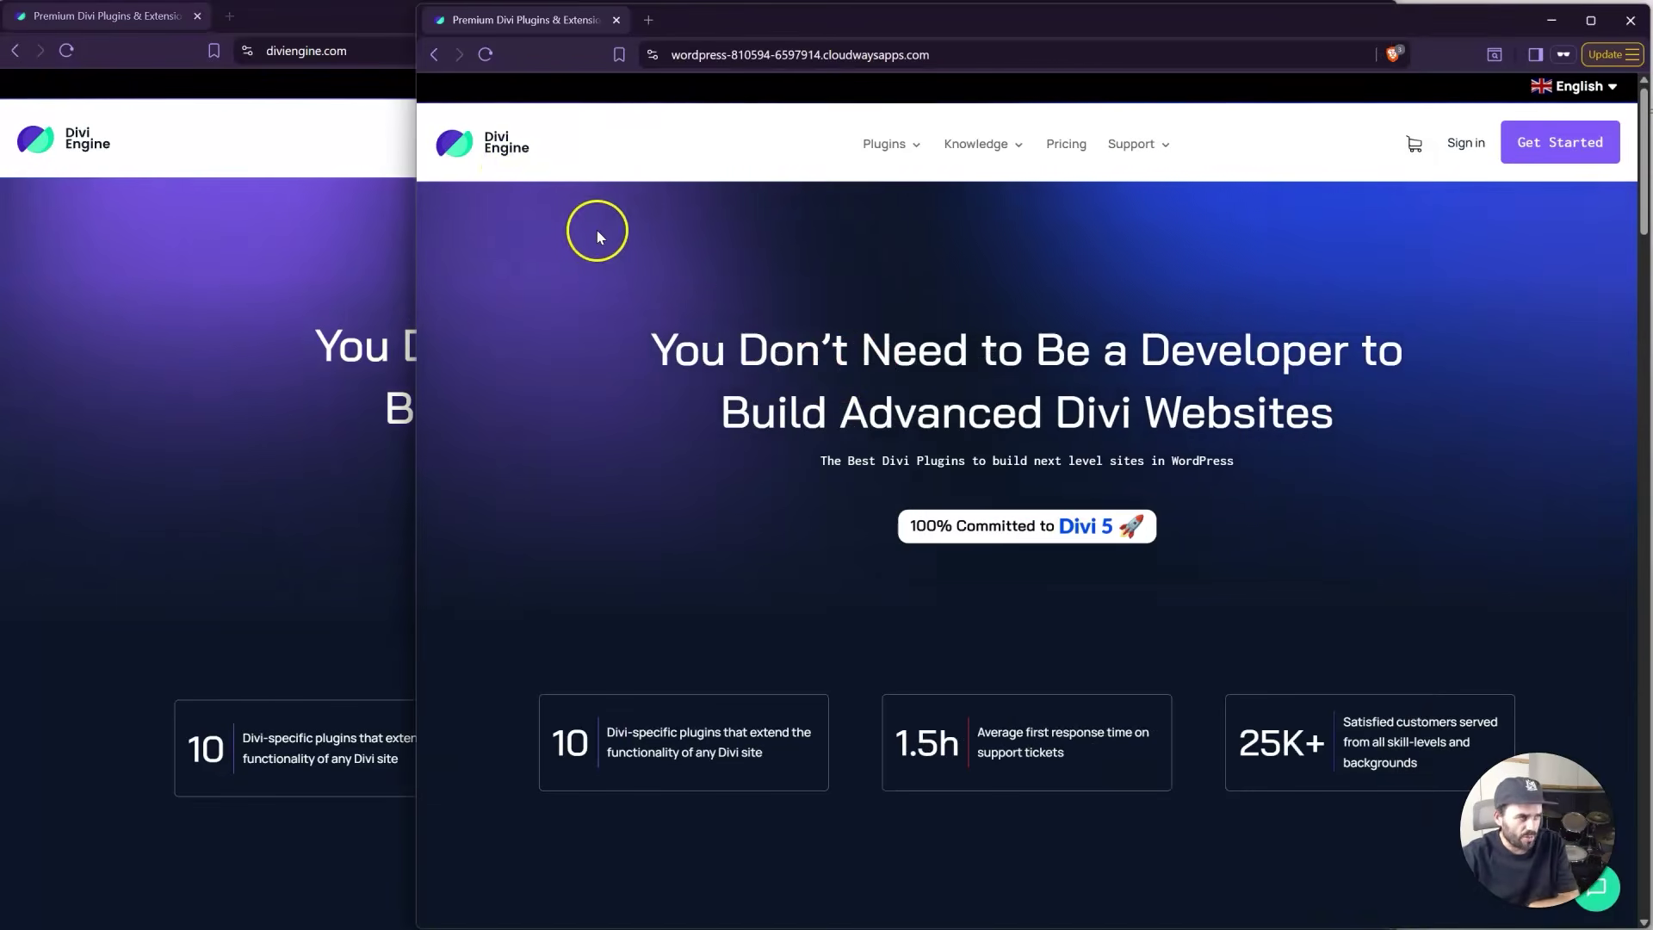
mouse_move(887, 144)
click(704, 222)
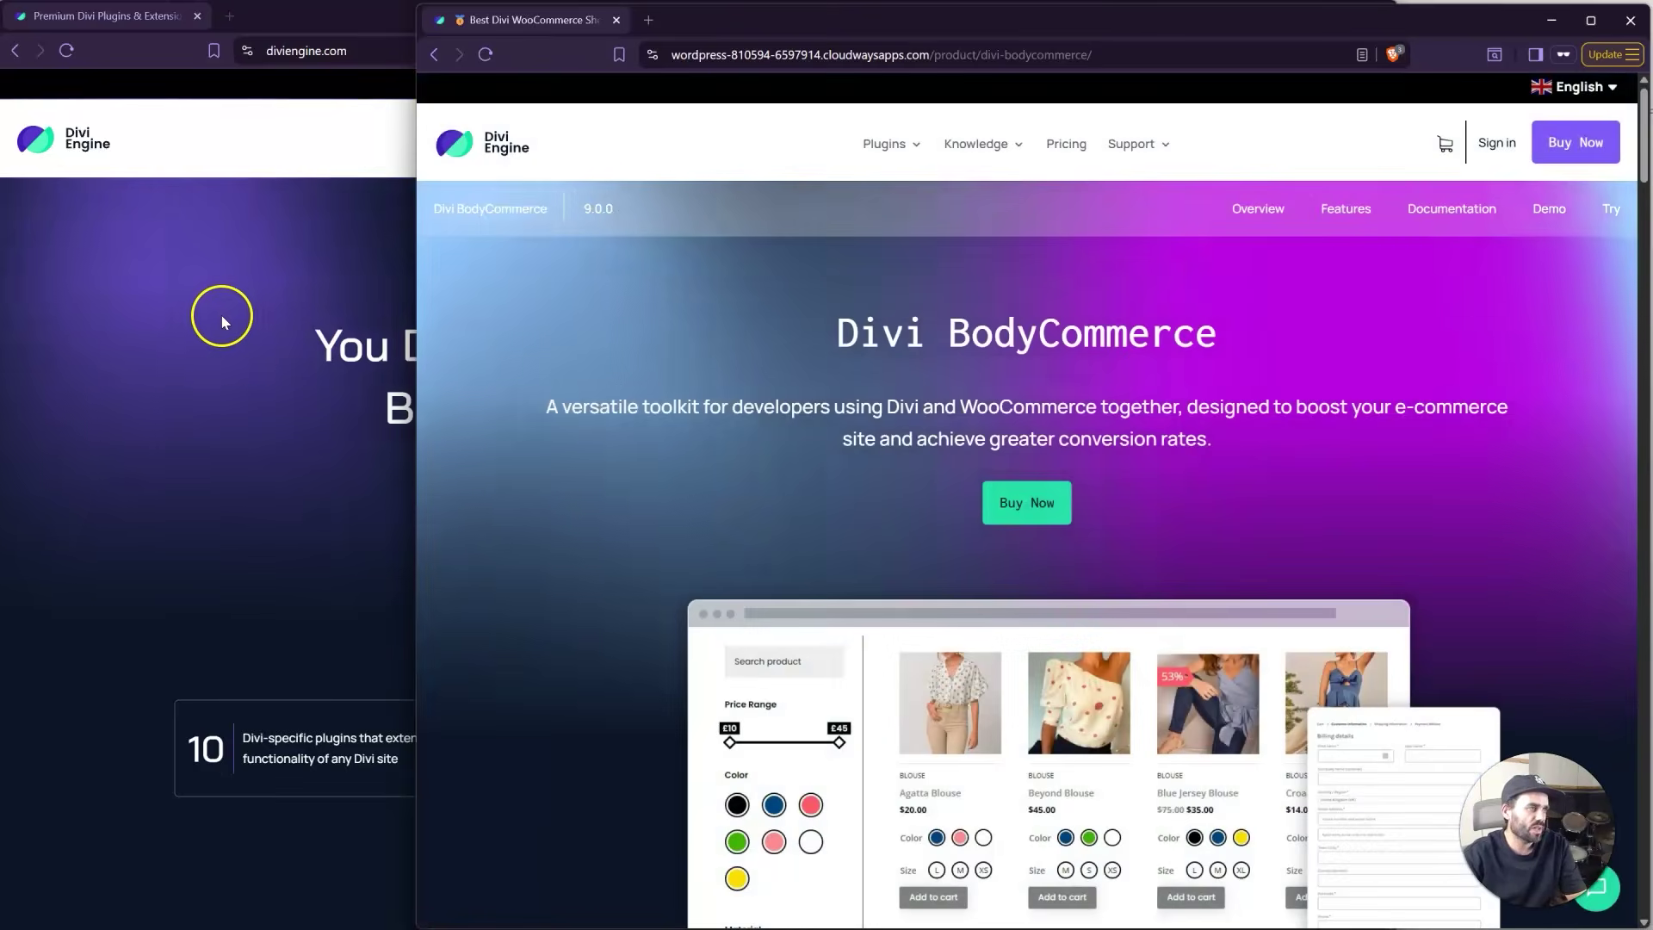
Open the Divi Bodycommerce plugin page on diviengine.com and skim its first sections
click(222, 321)
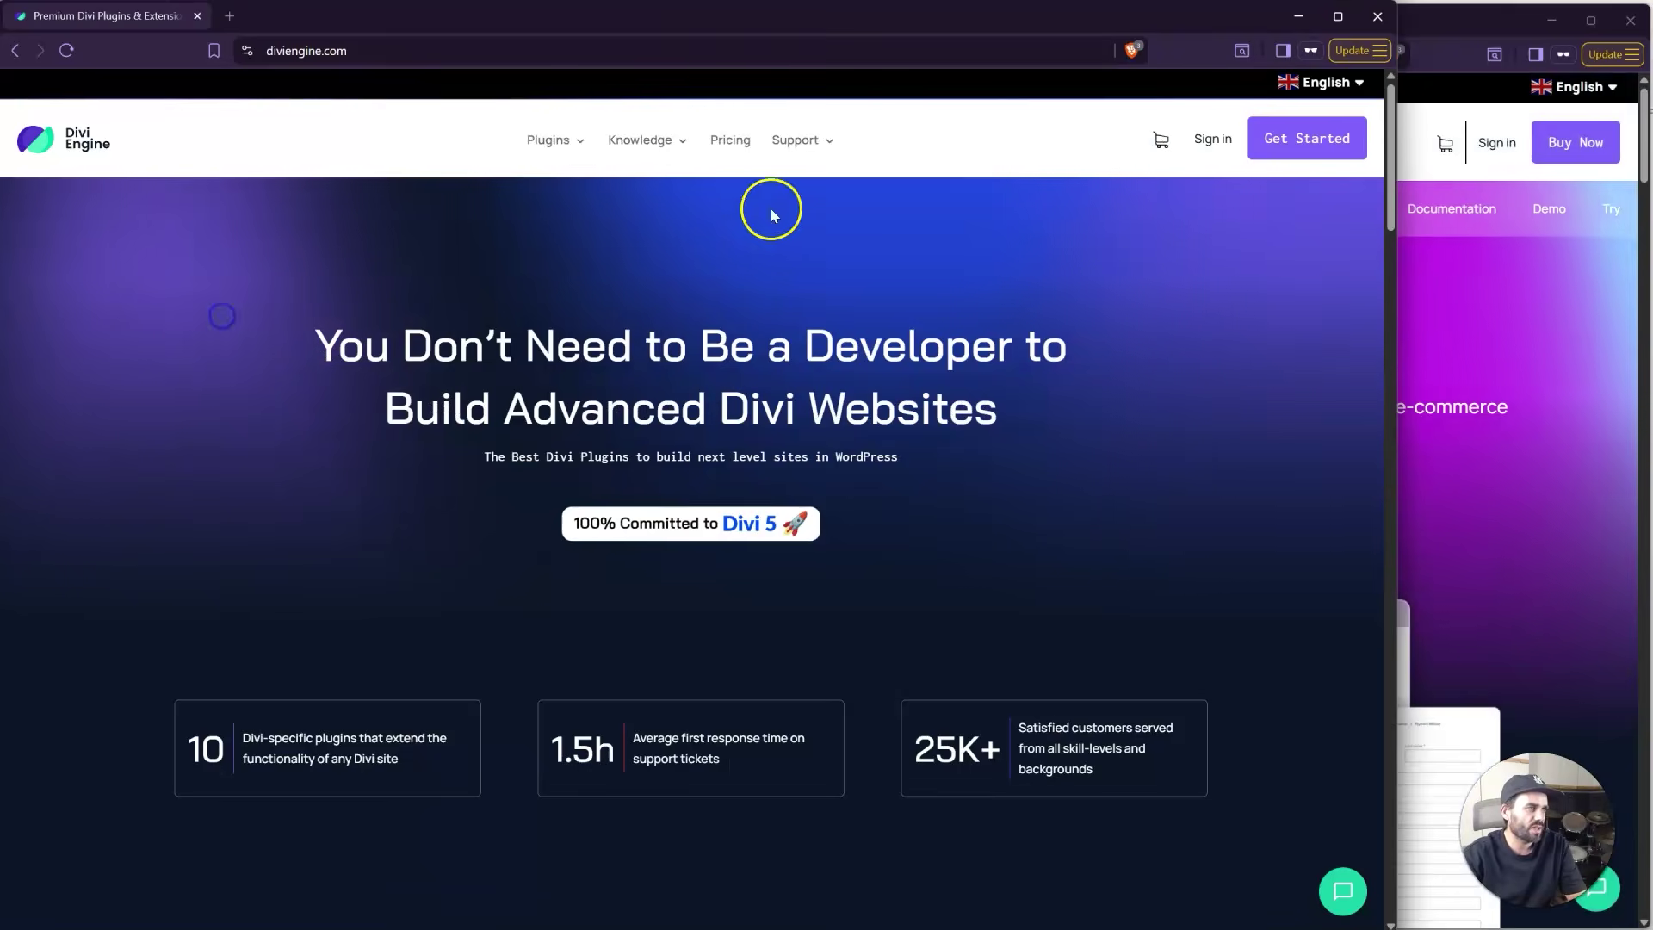
mouse_move(544, 140)
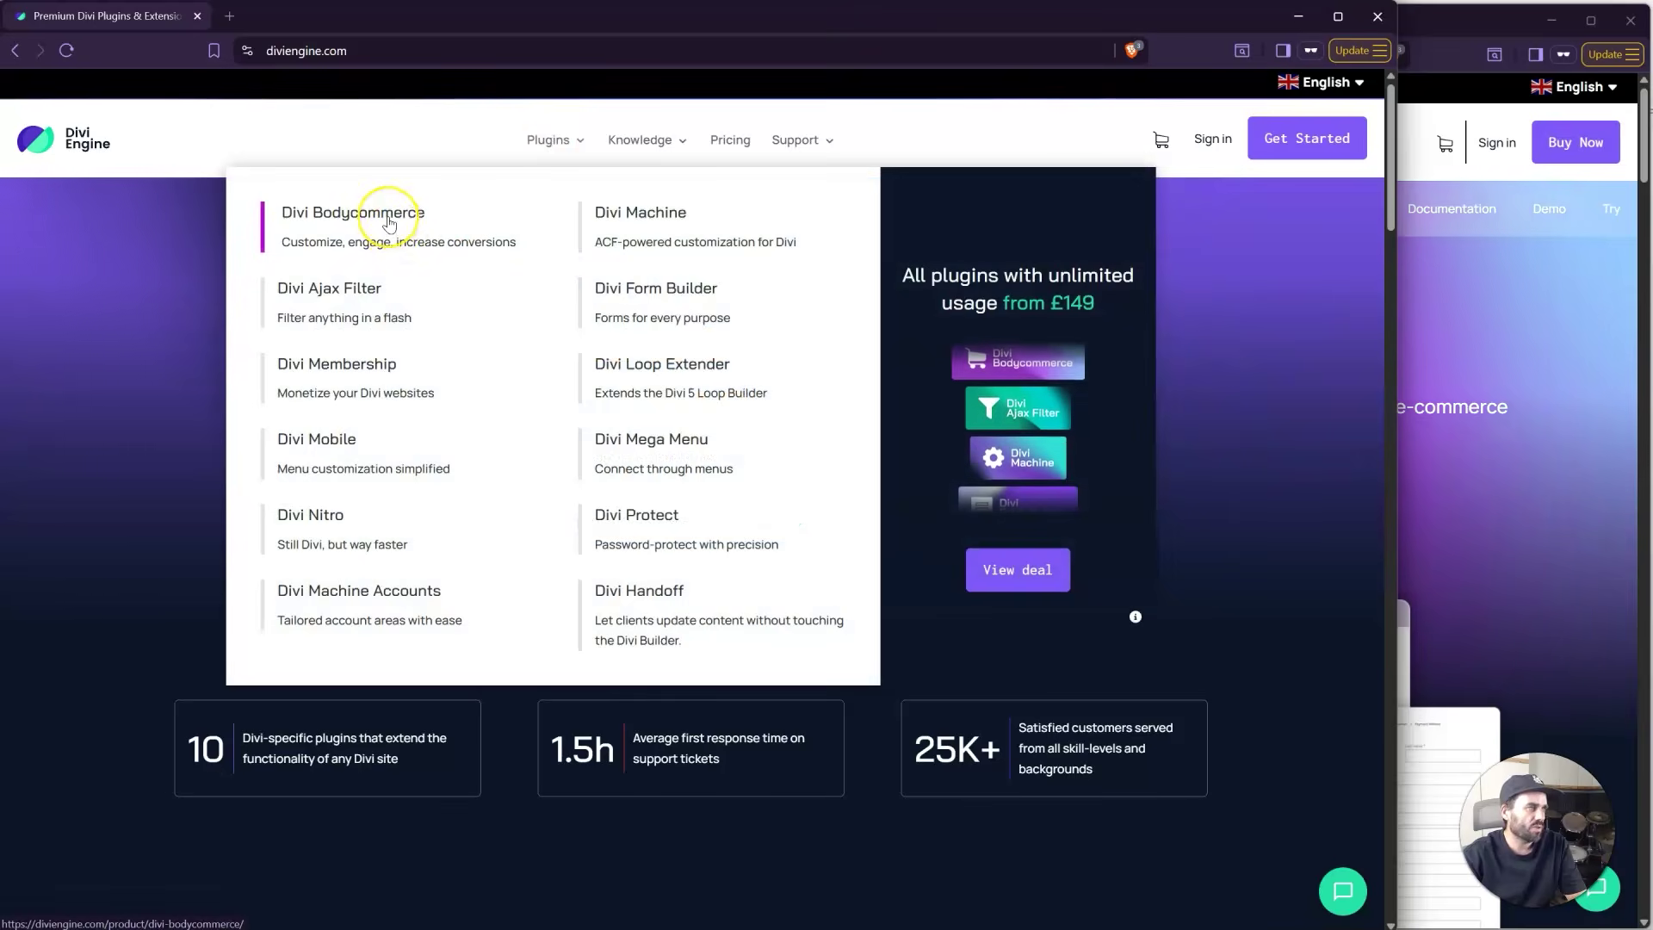
click(391, 222)
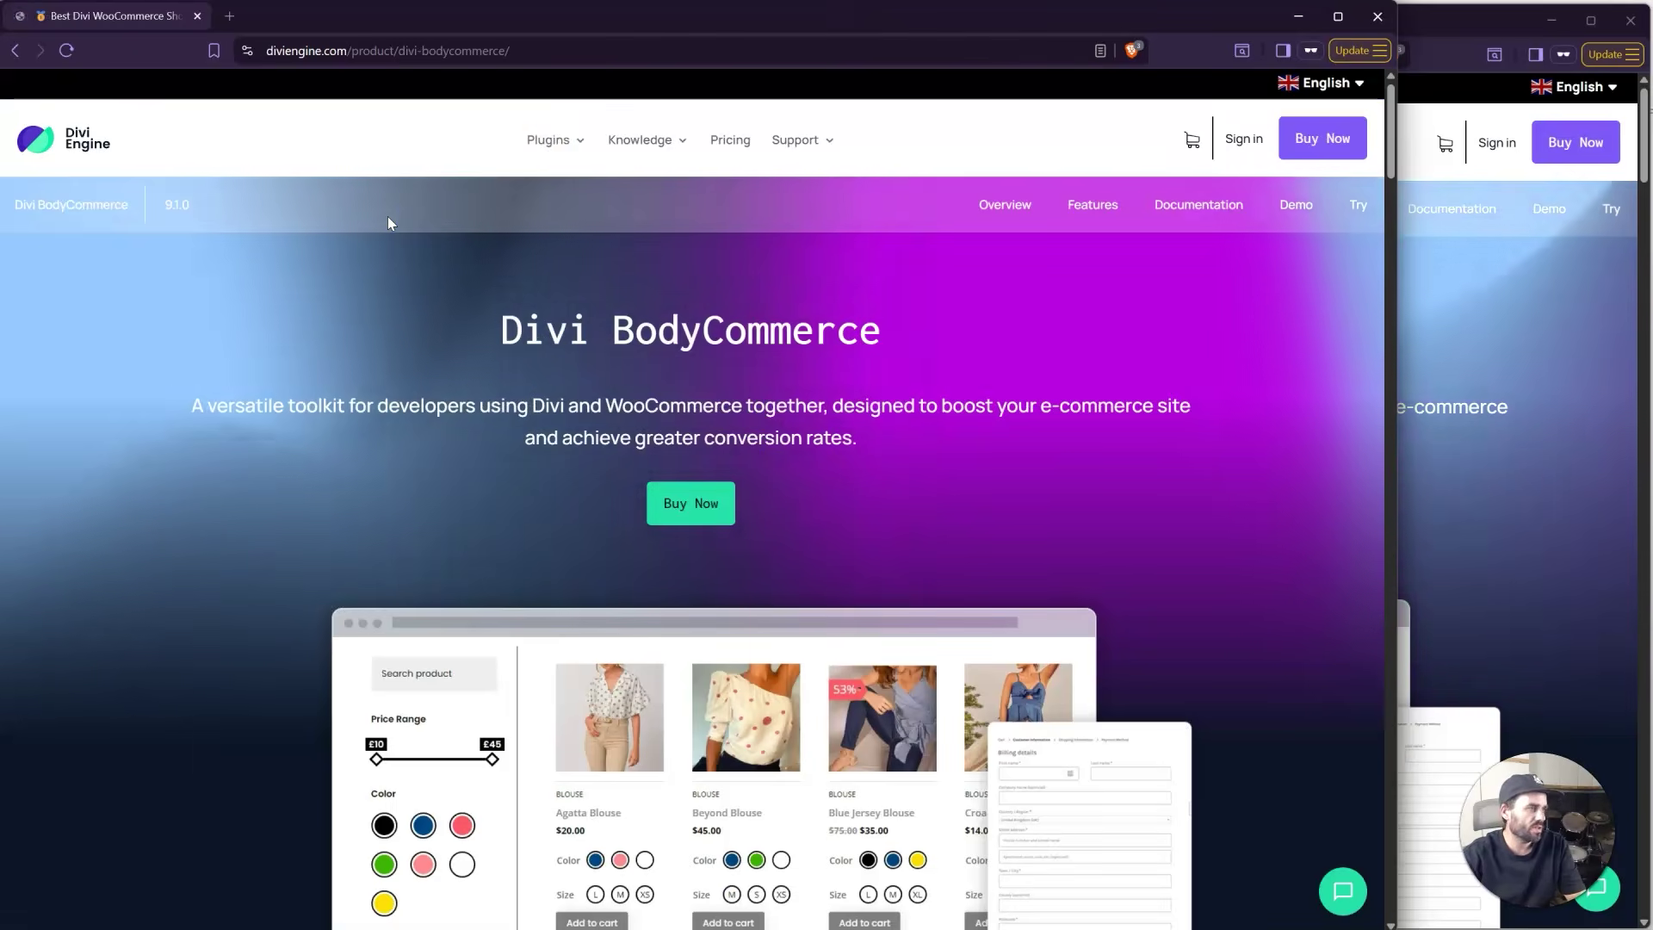
scroll(964, 536, down, 10)
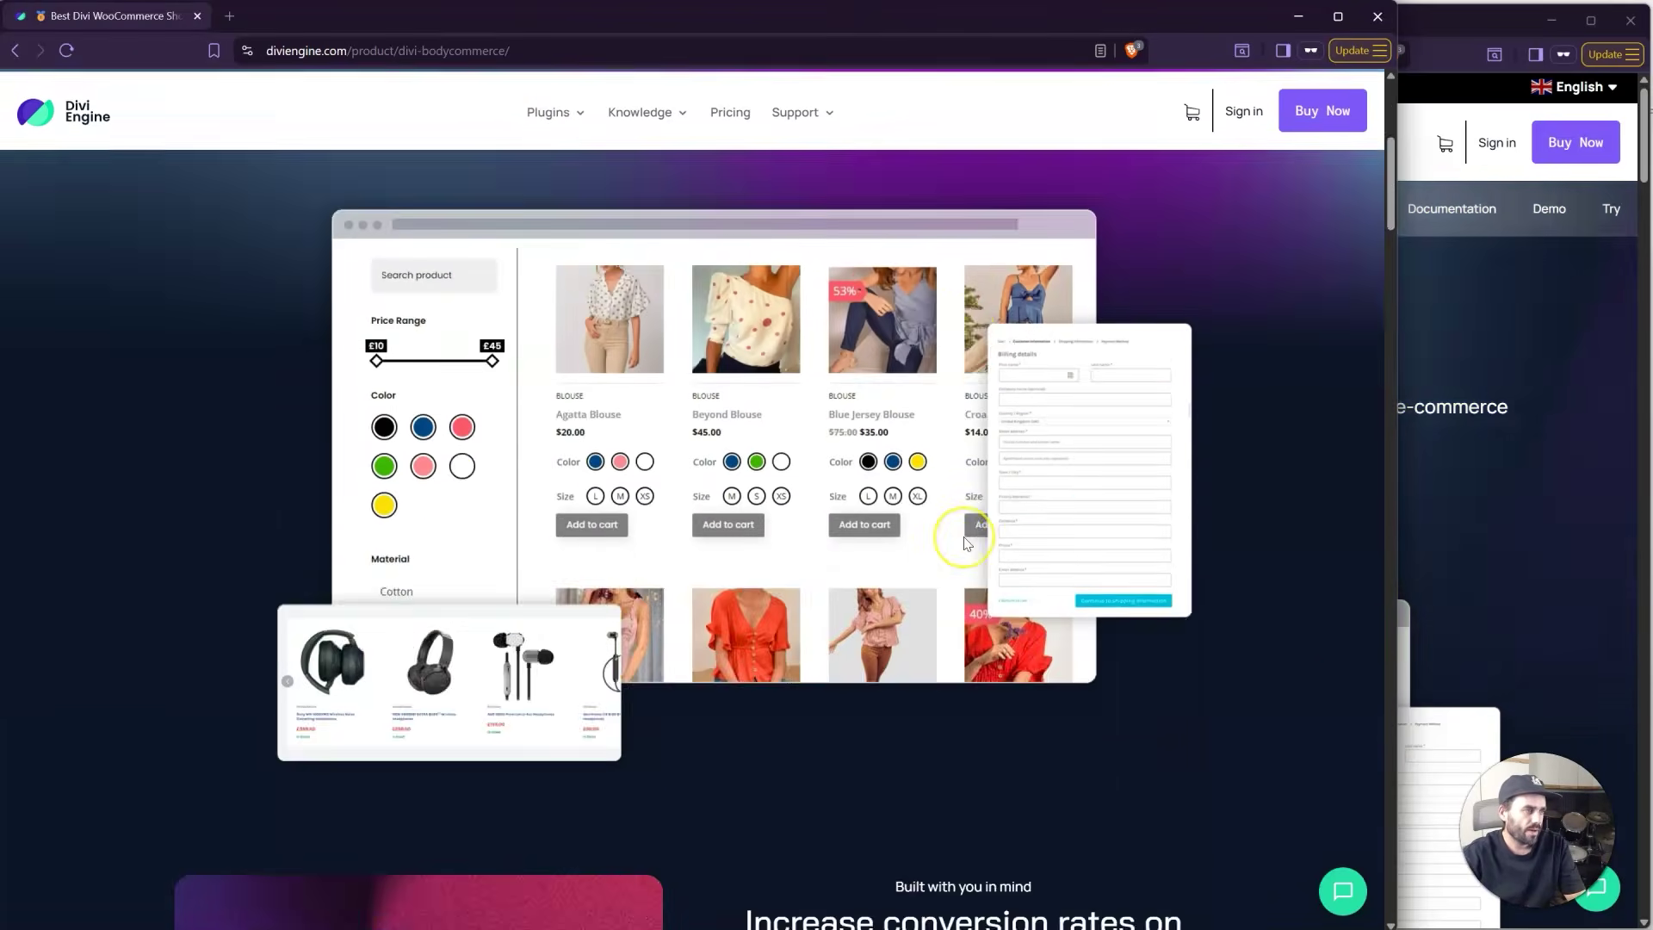
scroll(963, 536, up, 12)
scroll(965, 535, down, 2)
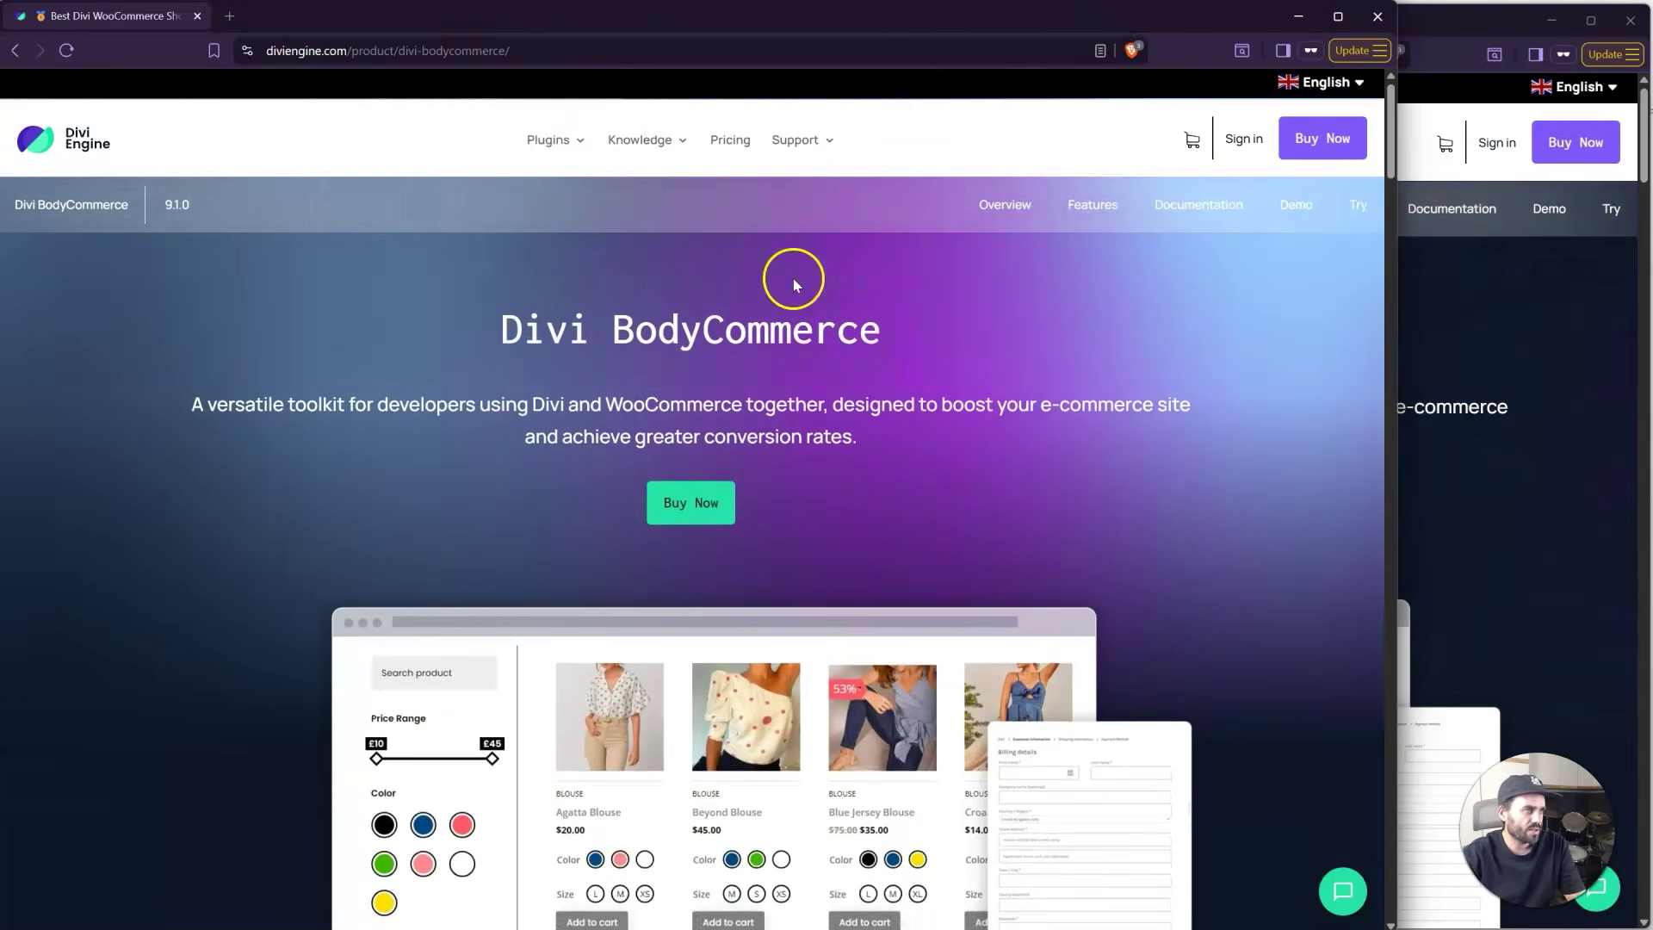
Open the Divi Machine plugin page on diviengine.com and on the cloudwaysapps.com copy, and skim the copy's overview section
mouse_move(556, 140)
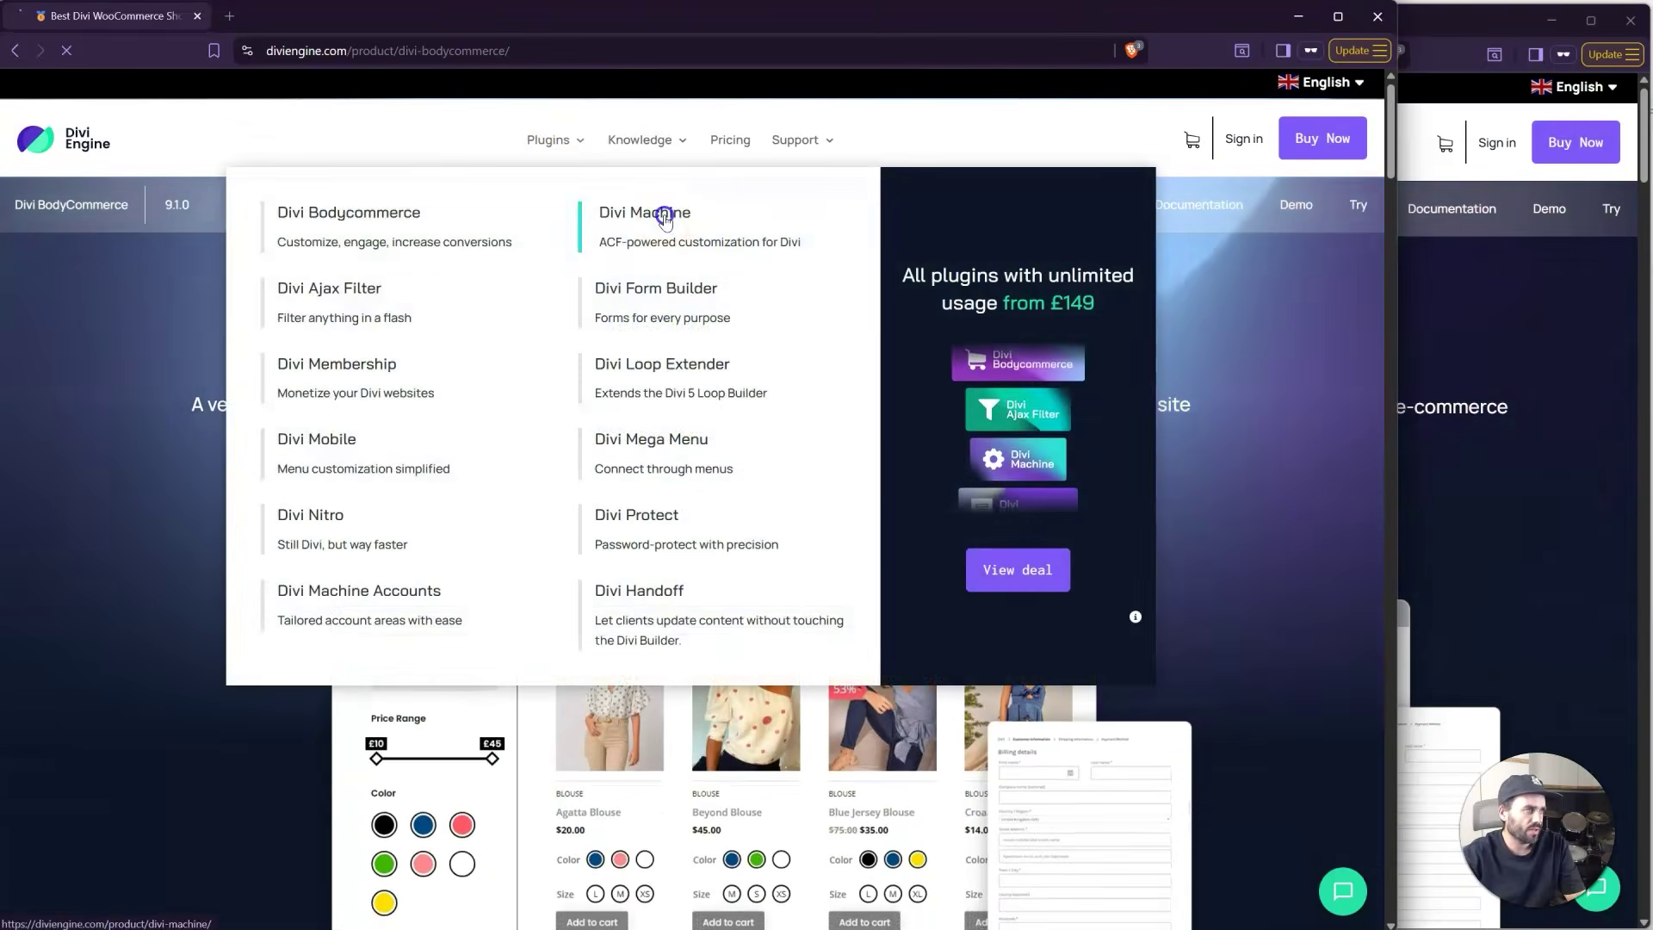
click(669, 223)
click(1567, 342)
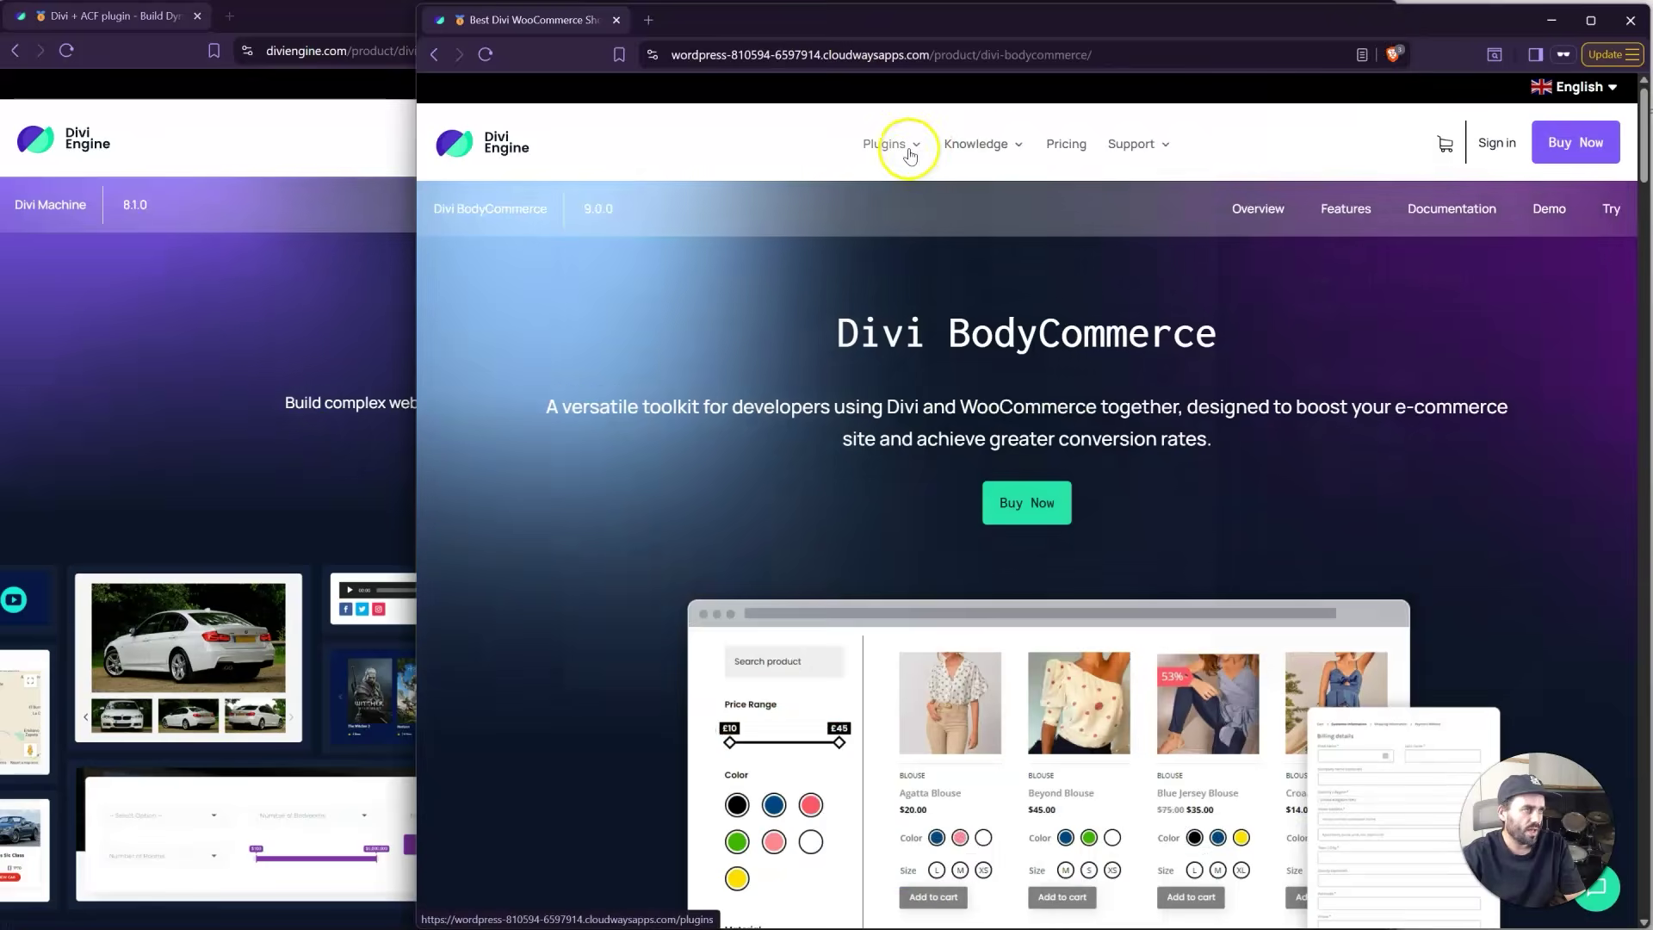
mouse_move(904, 147)
click(998, 230)
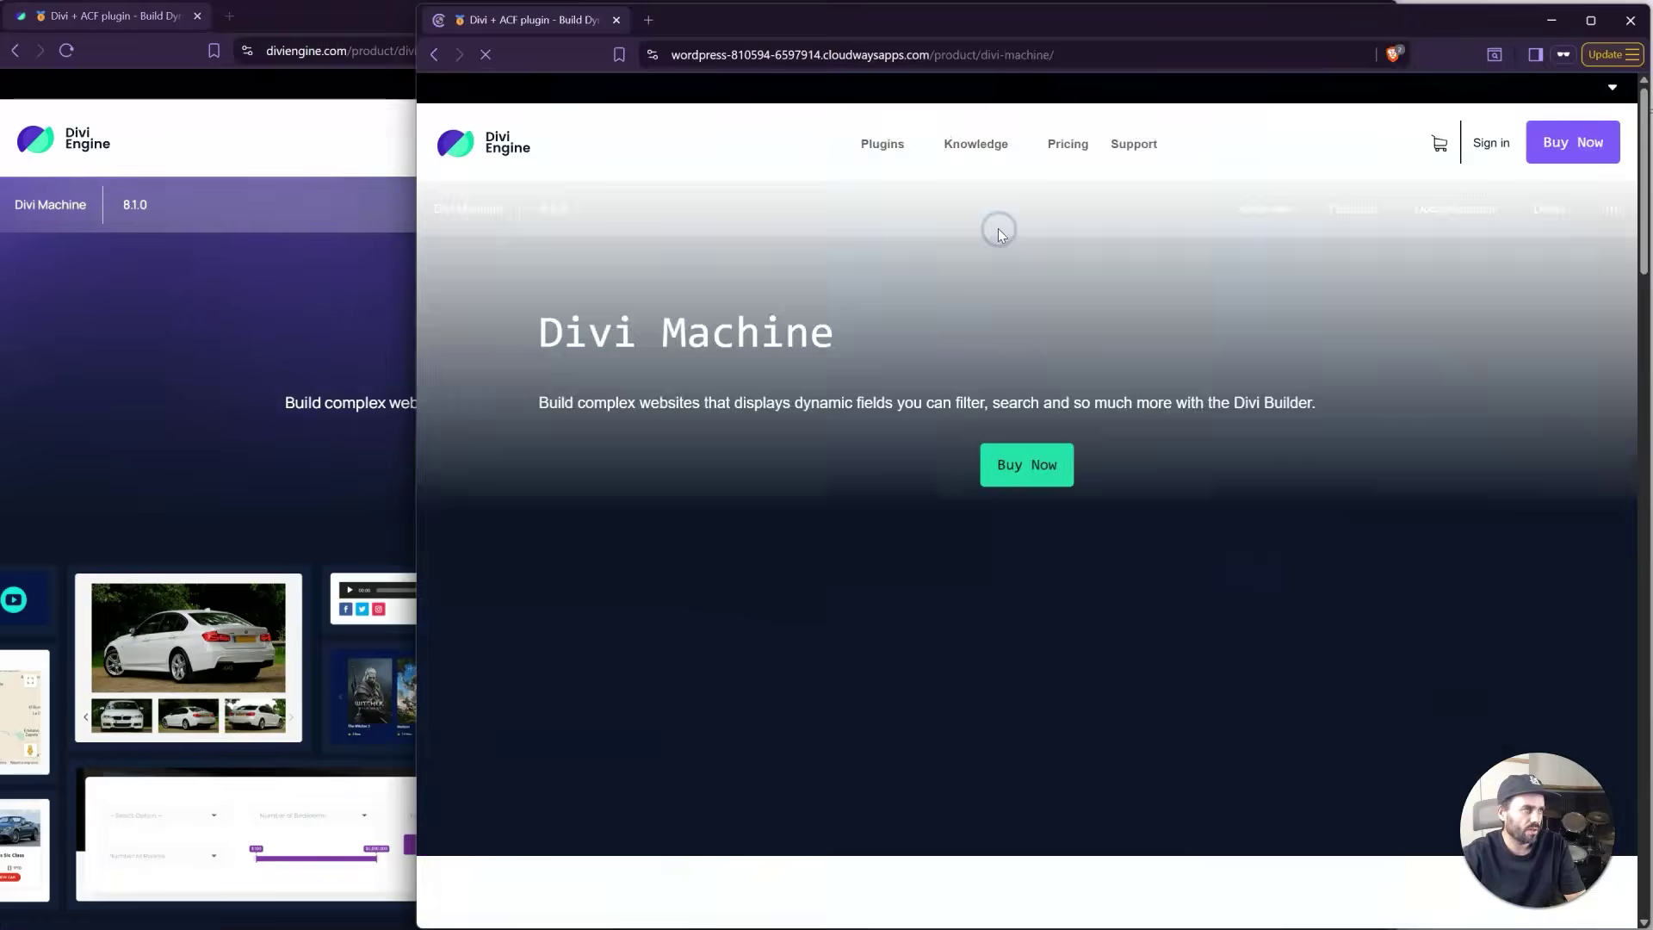
scroll(1086, 551, down, 8)
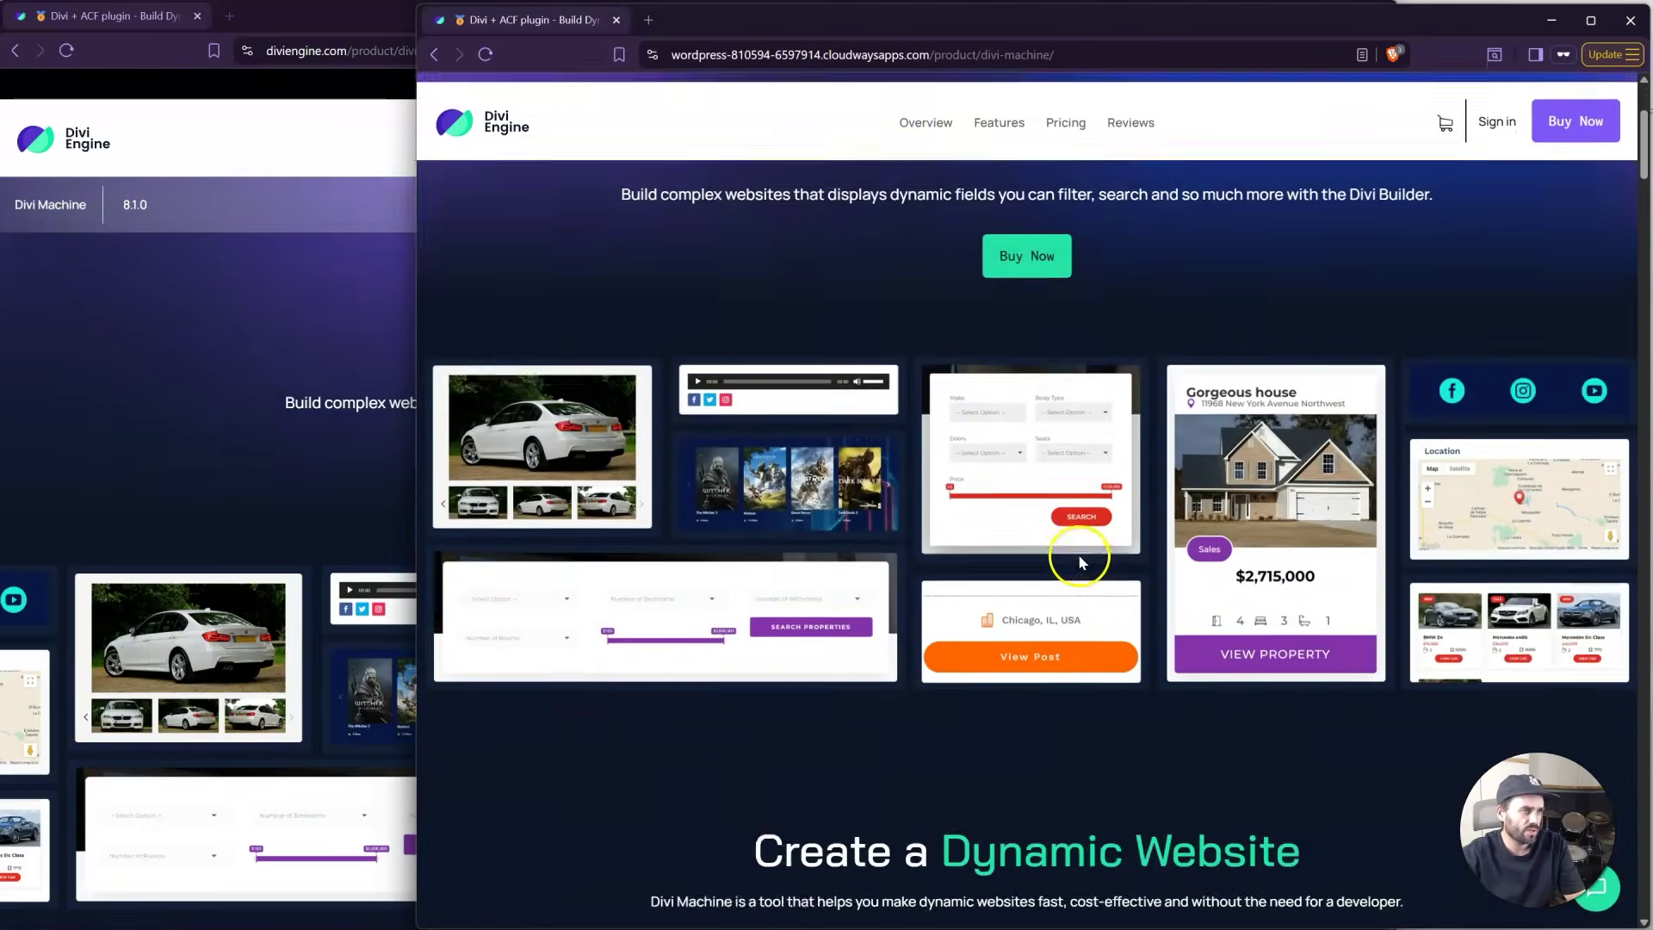
scroll(314, 529, down, 5)
scroll(303, 531, down, 10)
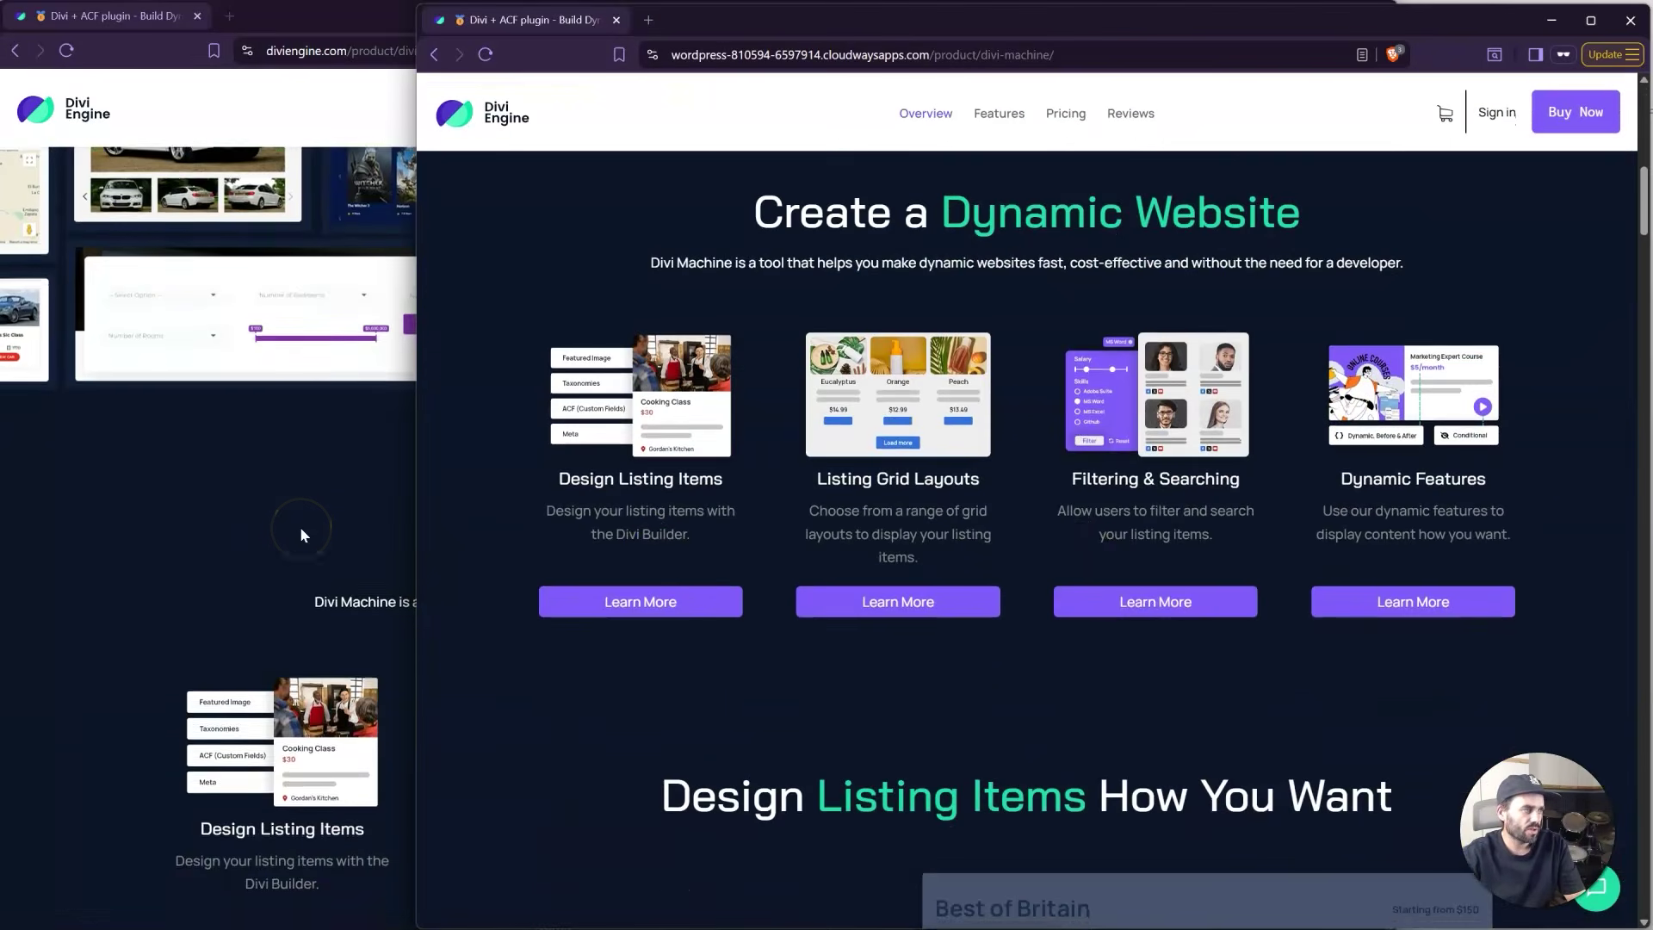
View the Catalog Index and Live Search feature details on the Divi Machine page of diviengine.com
scroll(922, 582, down, 4)
scroll(922, 583, down, 4)
scroll(332, 482, down, 10)
click(209, 581)
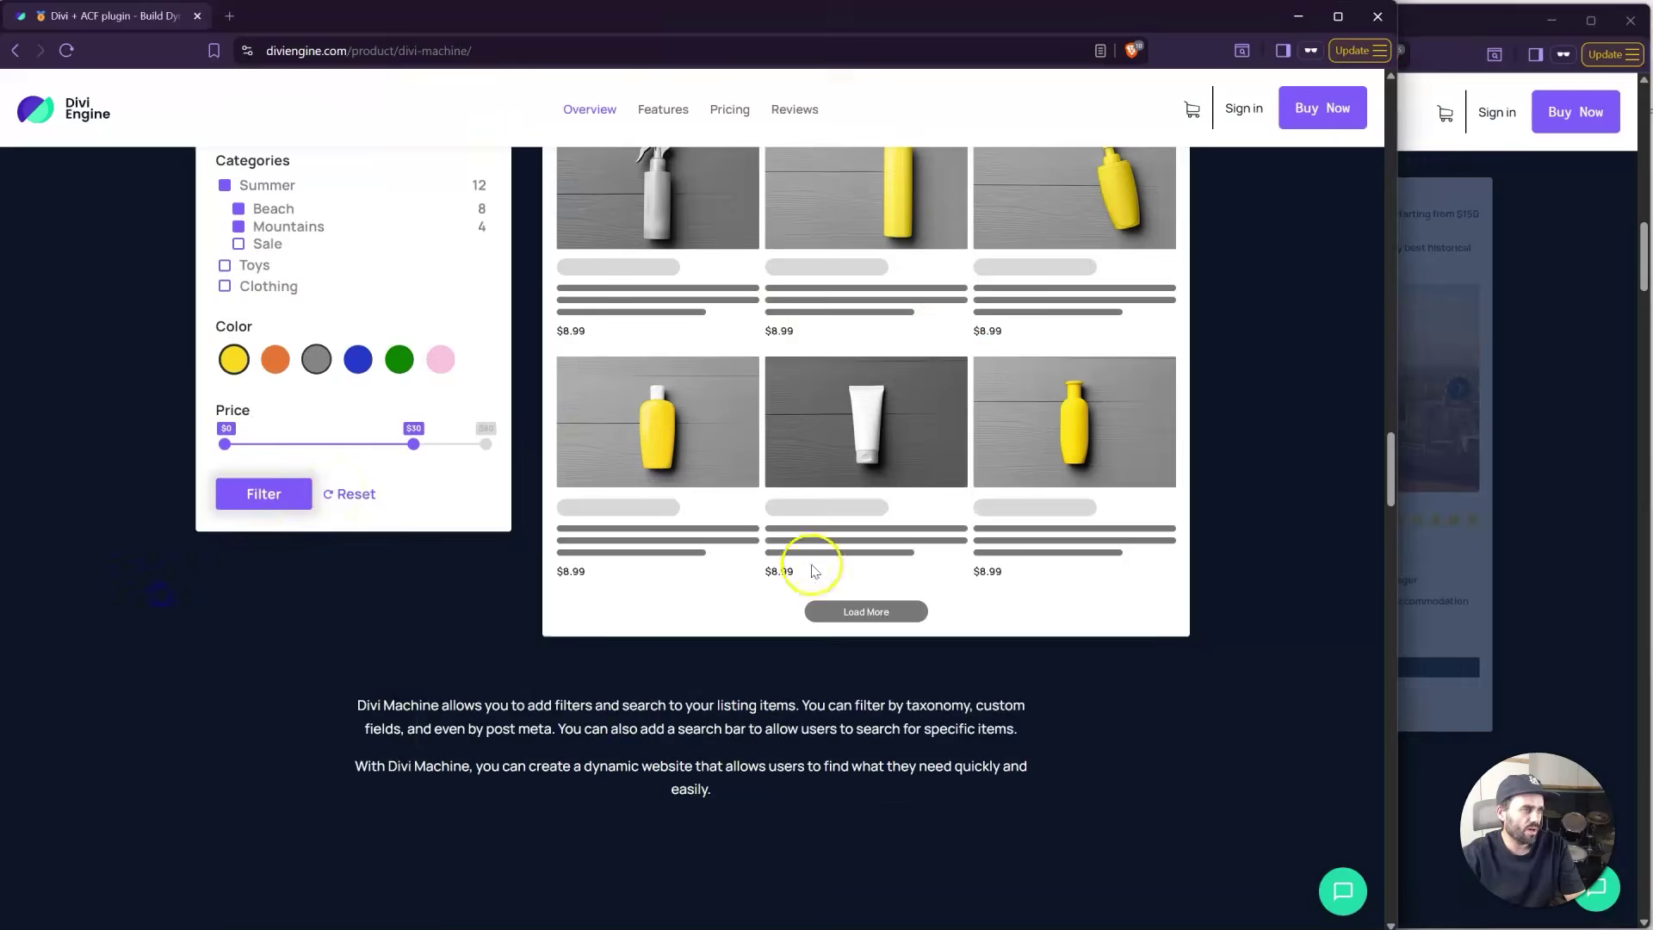
scroll(852, 570, down, 10)
click(780, 279)
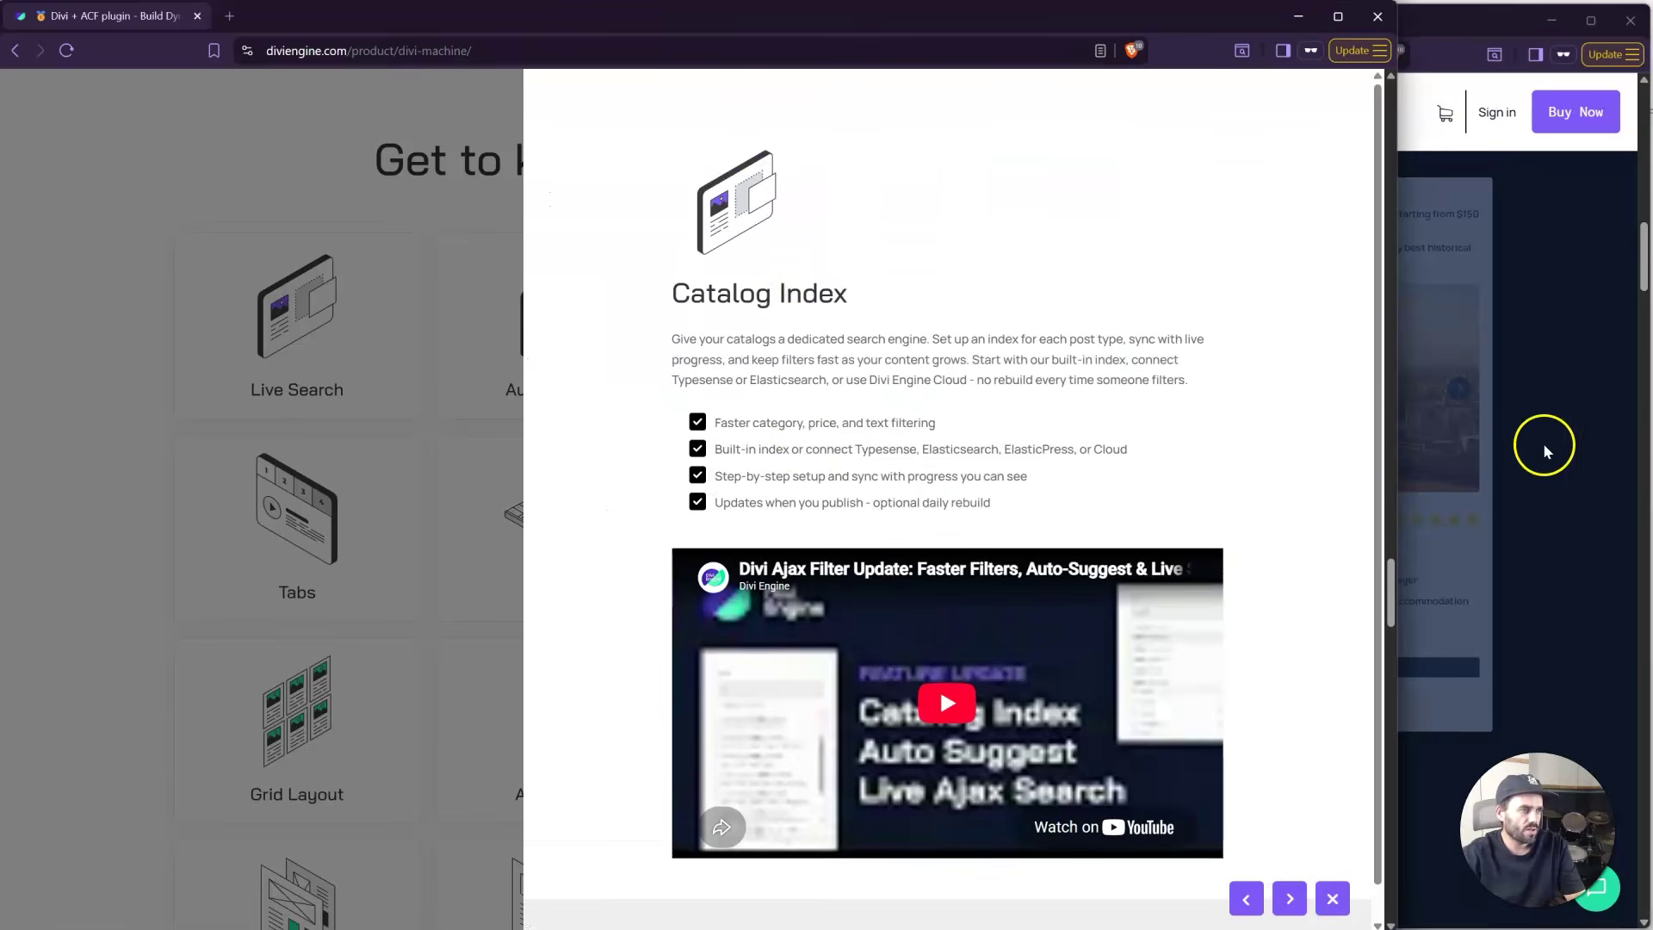
click(360, 306)
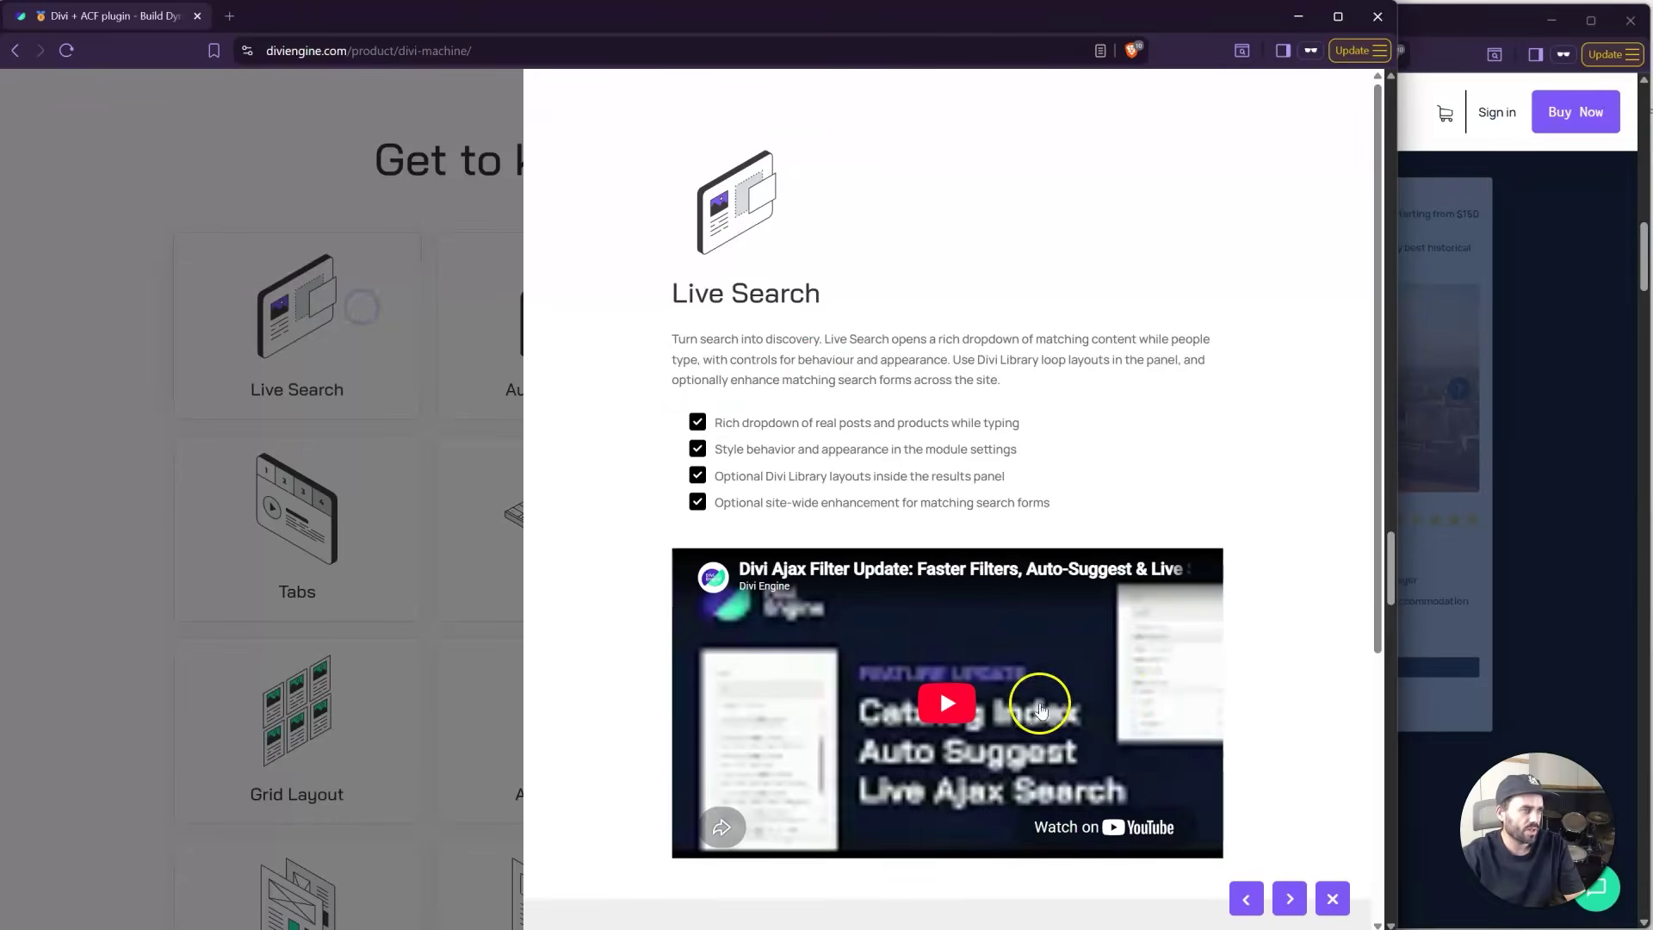
View the Auto Suggest feature details on the Divi Machine page of the cloudwaysapps.com copy
click(1485, 501)
scroll(1219, 590, down, 15)
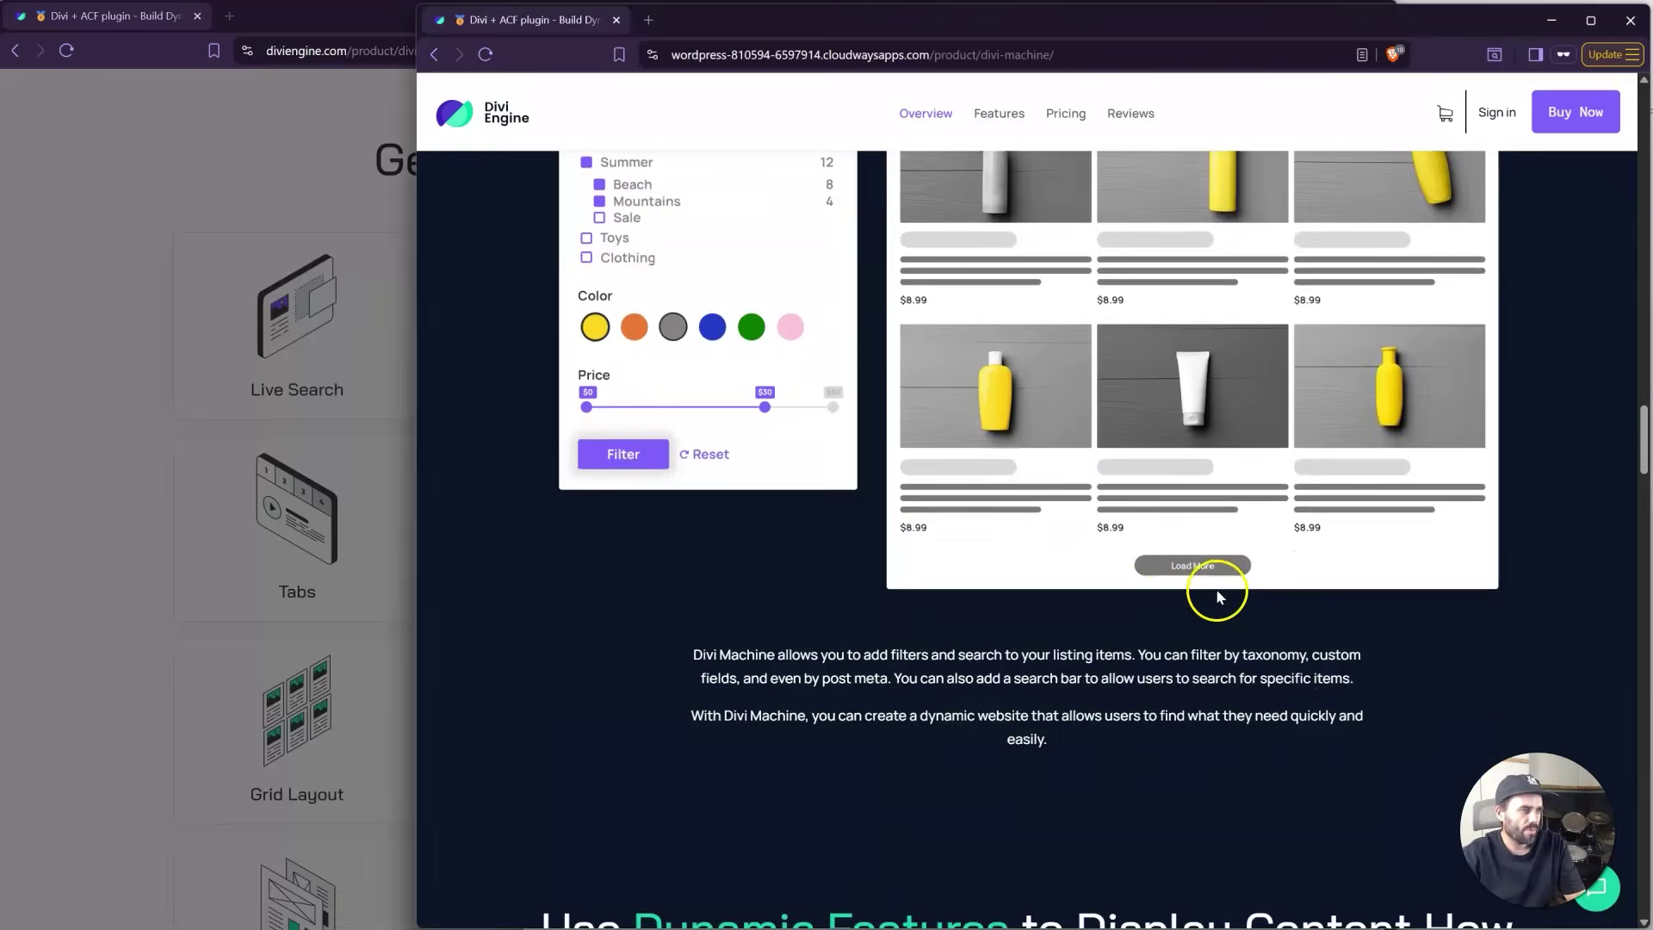
click(834, 558)
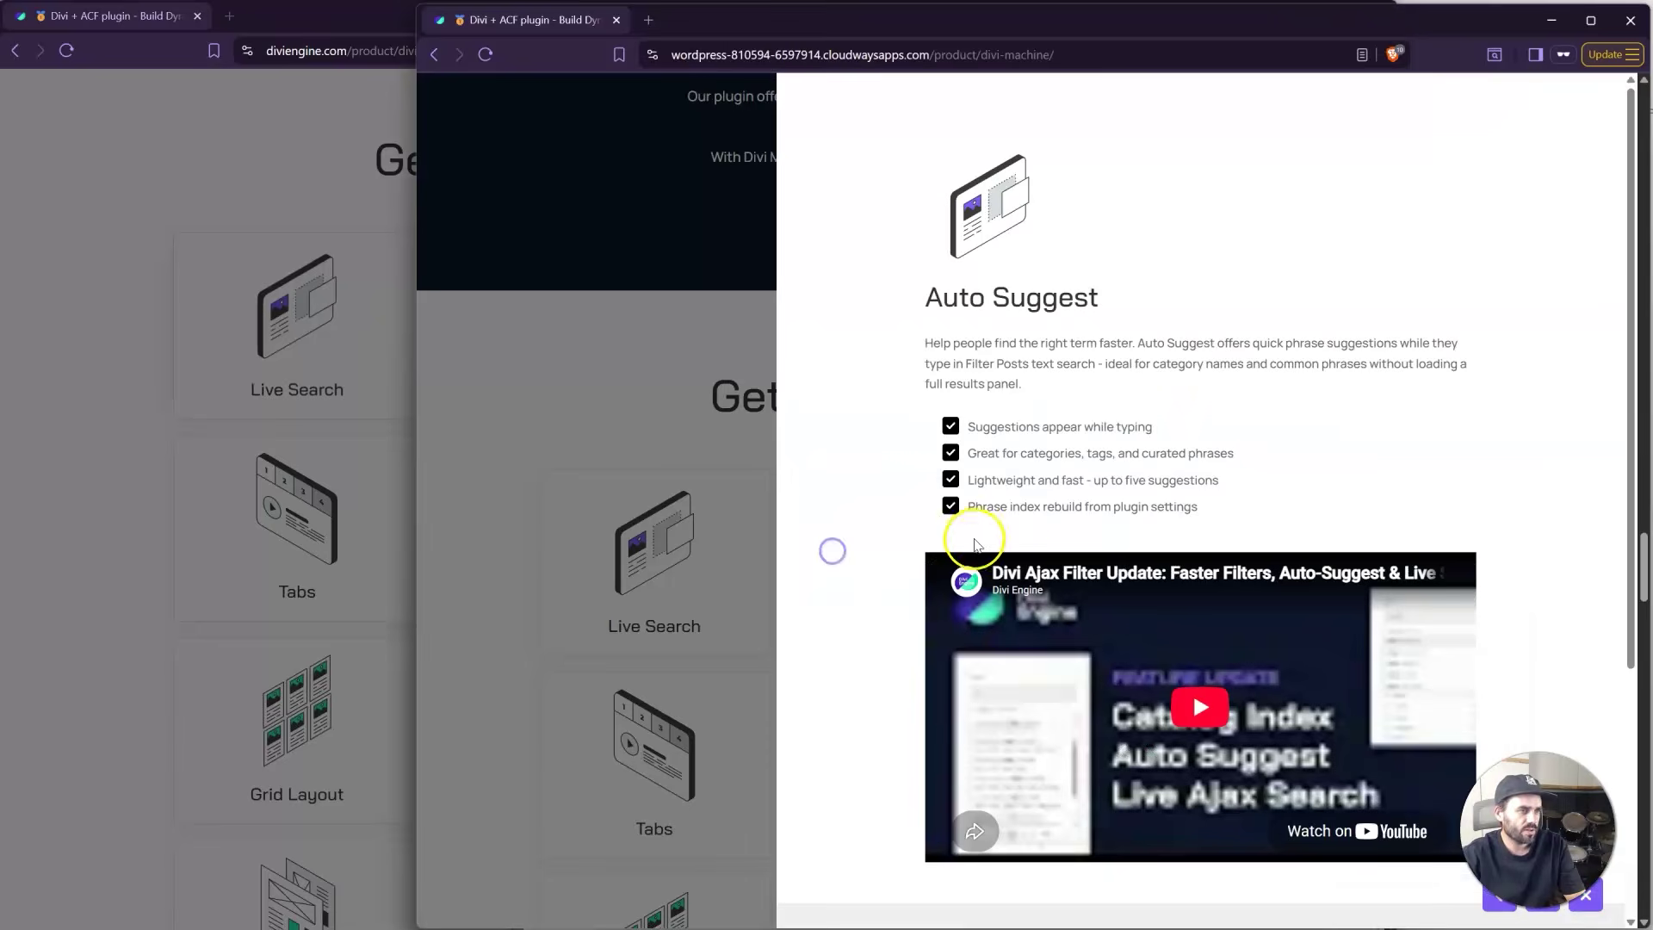
Close the feature details on diviengine.com and open the site's All-Access Pass pricing page
click(343, 511)
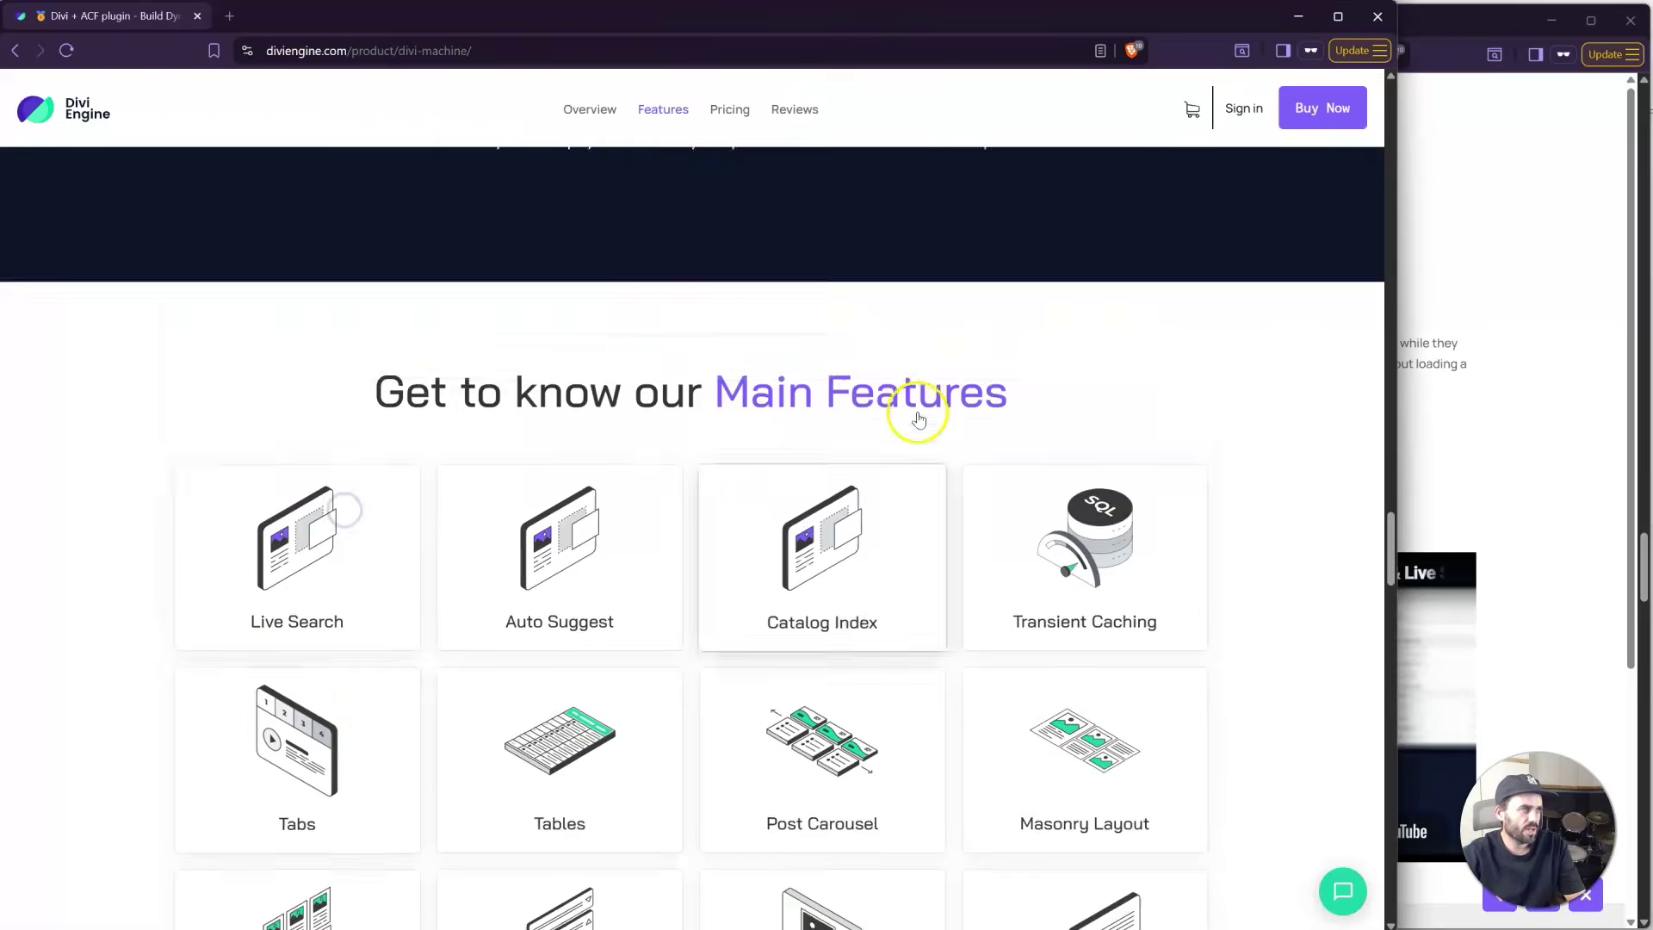
scroll(763, 215, up, 3)
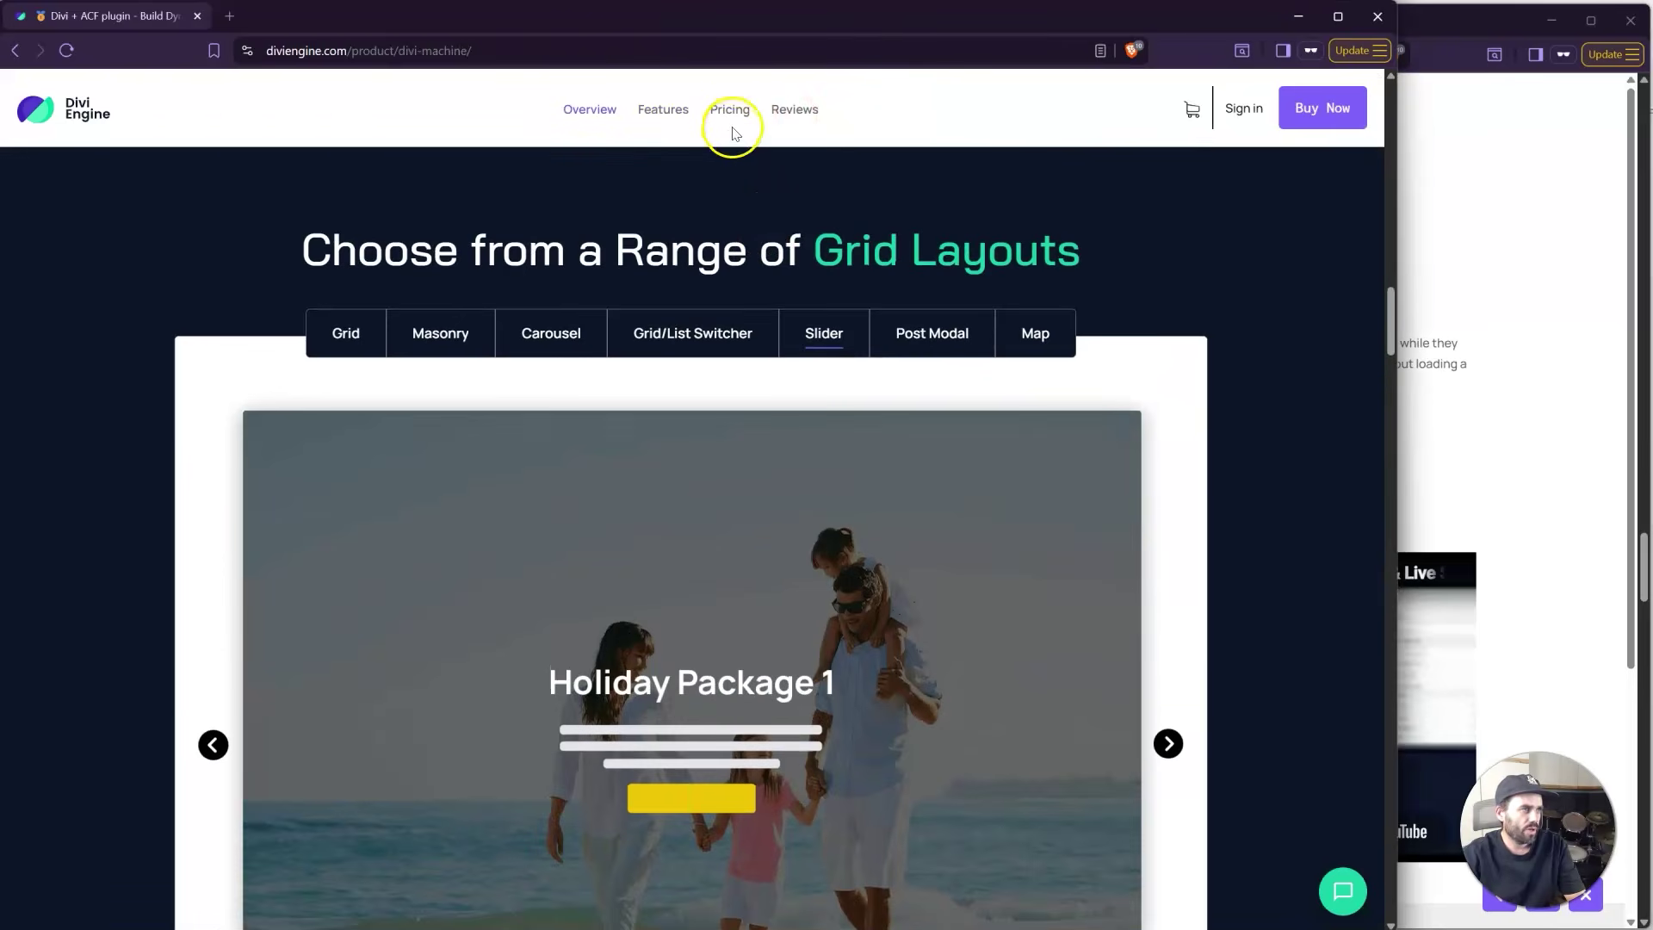
click(732, 112)
scroll(919, 328, up, 20)
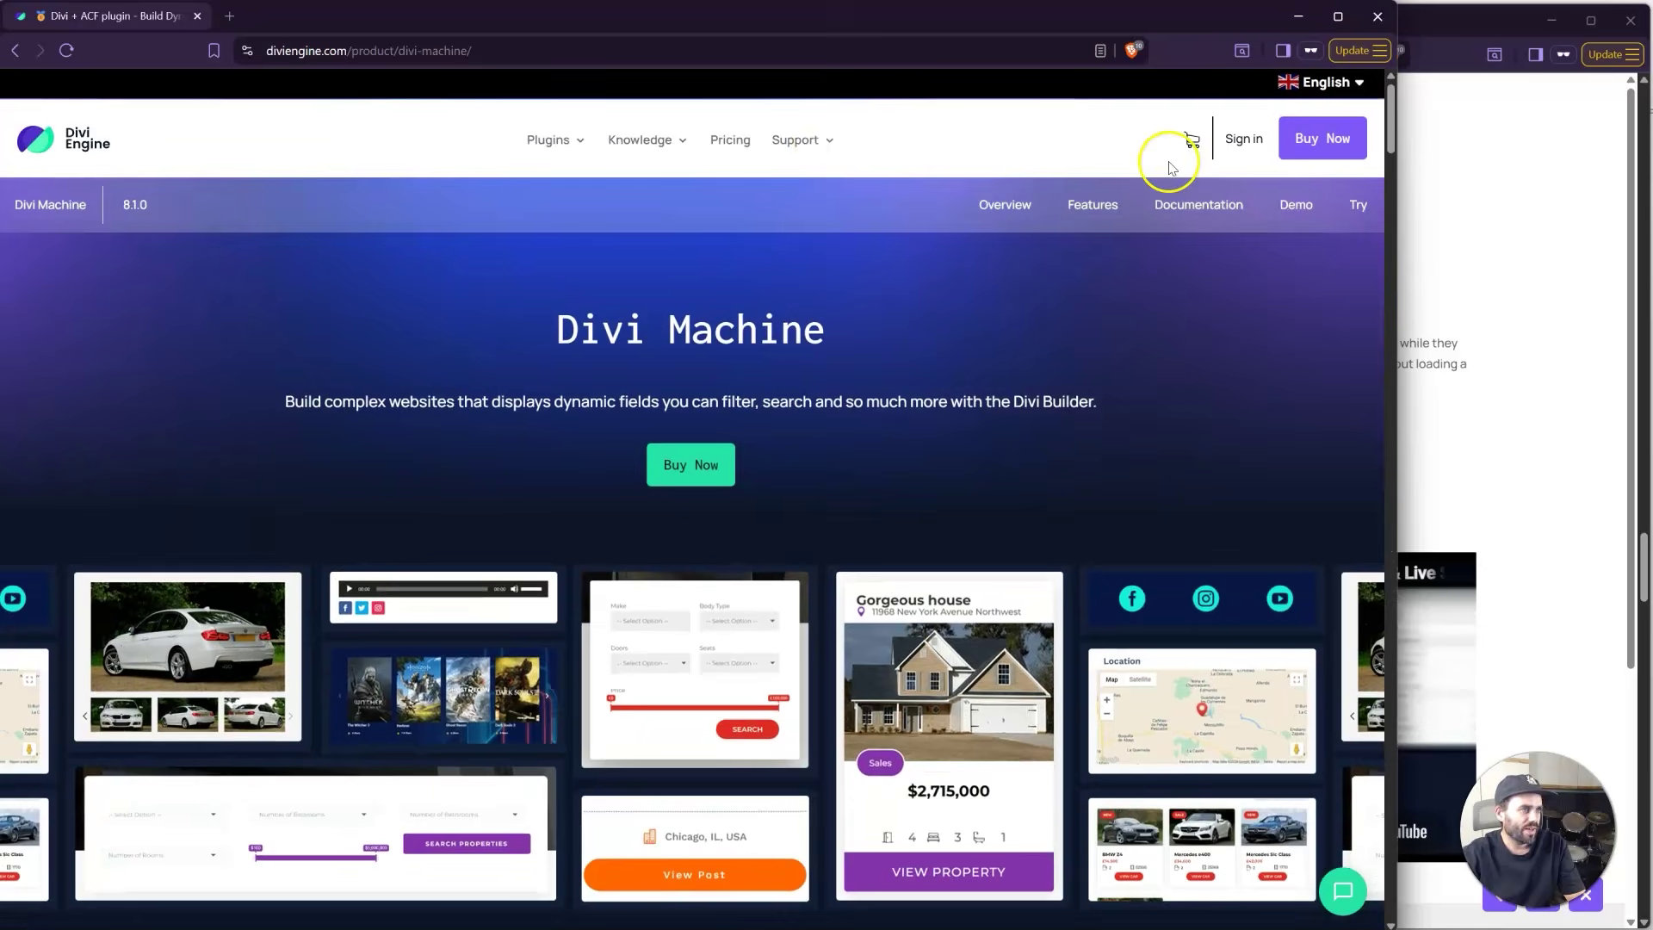
click(739, 150)
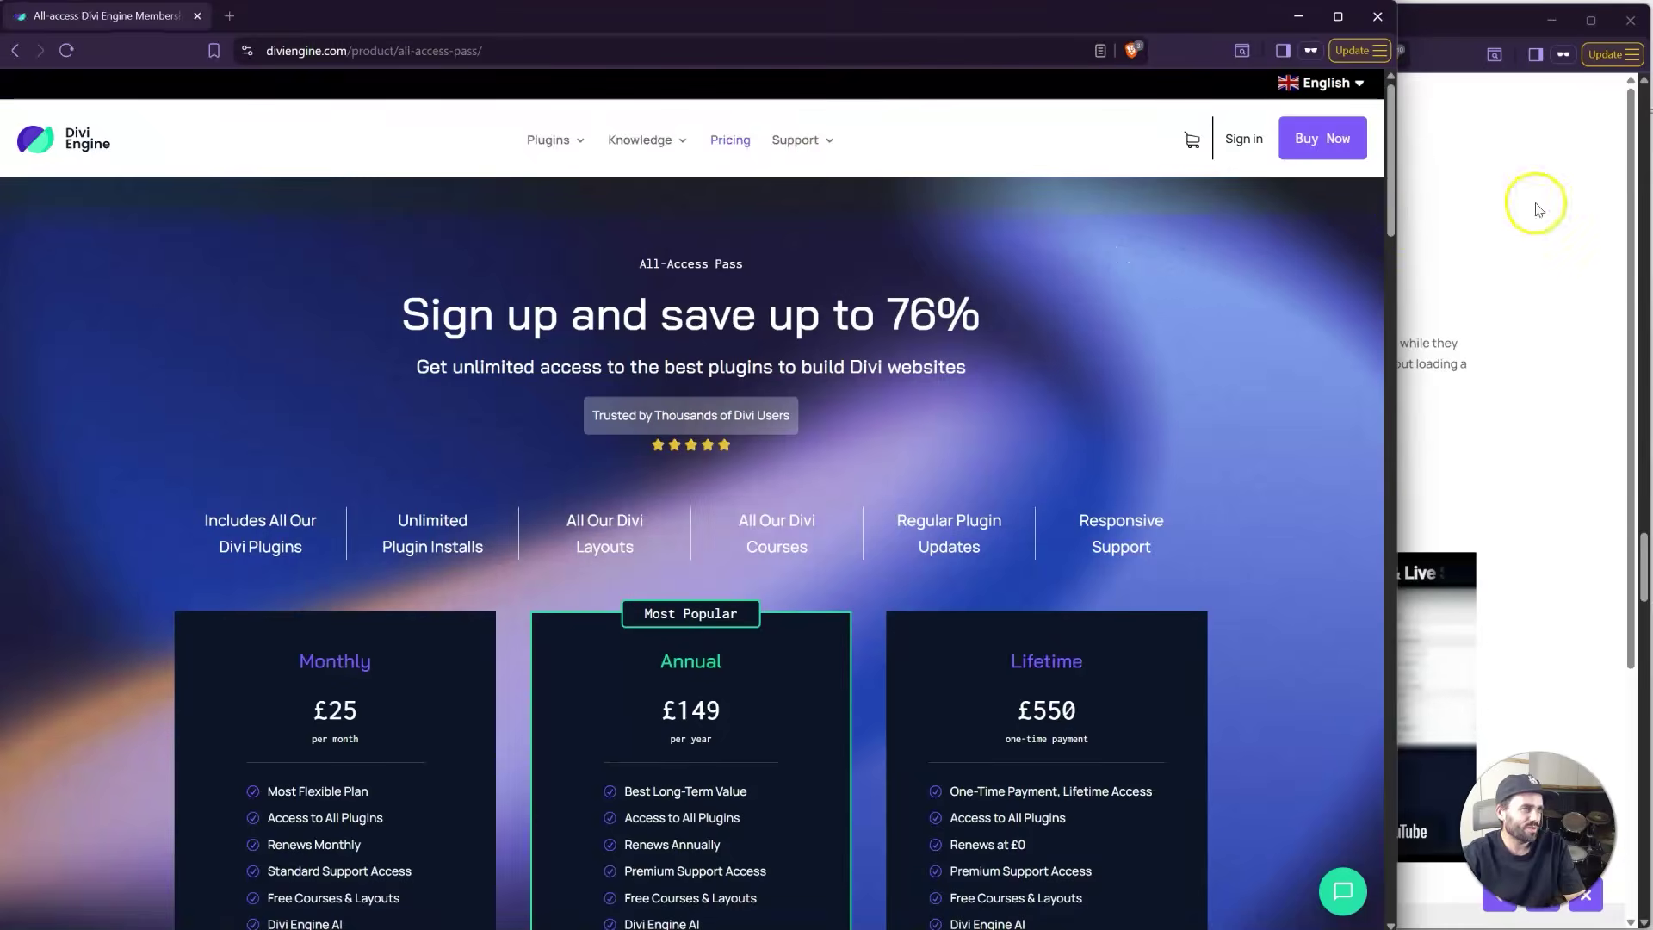
Close the feature details on the cloudwaysapps.com copy and open its All-Access Pass pricing page
click(1538, 200)
click(777, 224)
scroll(861, 258, up, 5)
click(1080, 112)
scroll(1138, 277, up, 15)
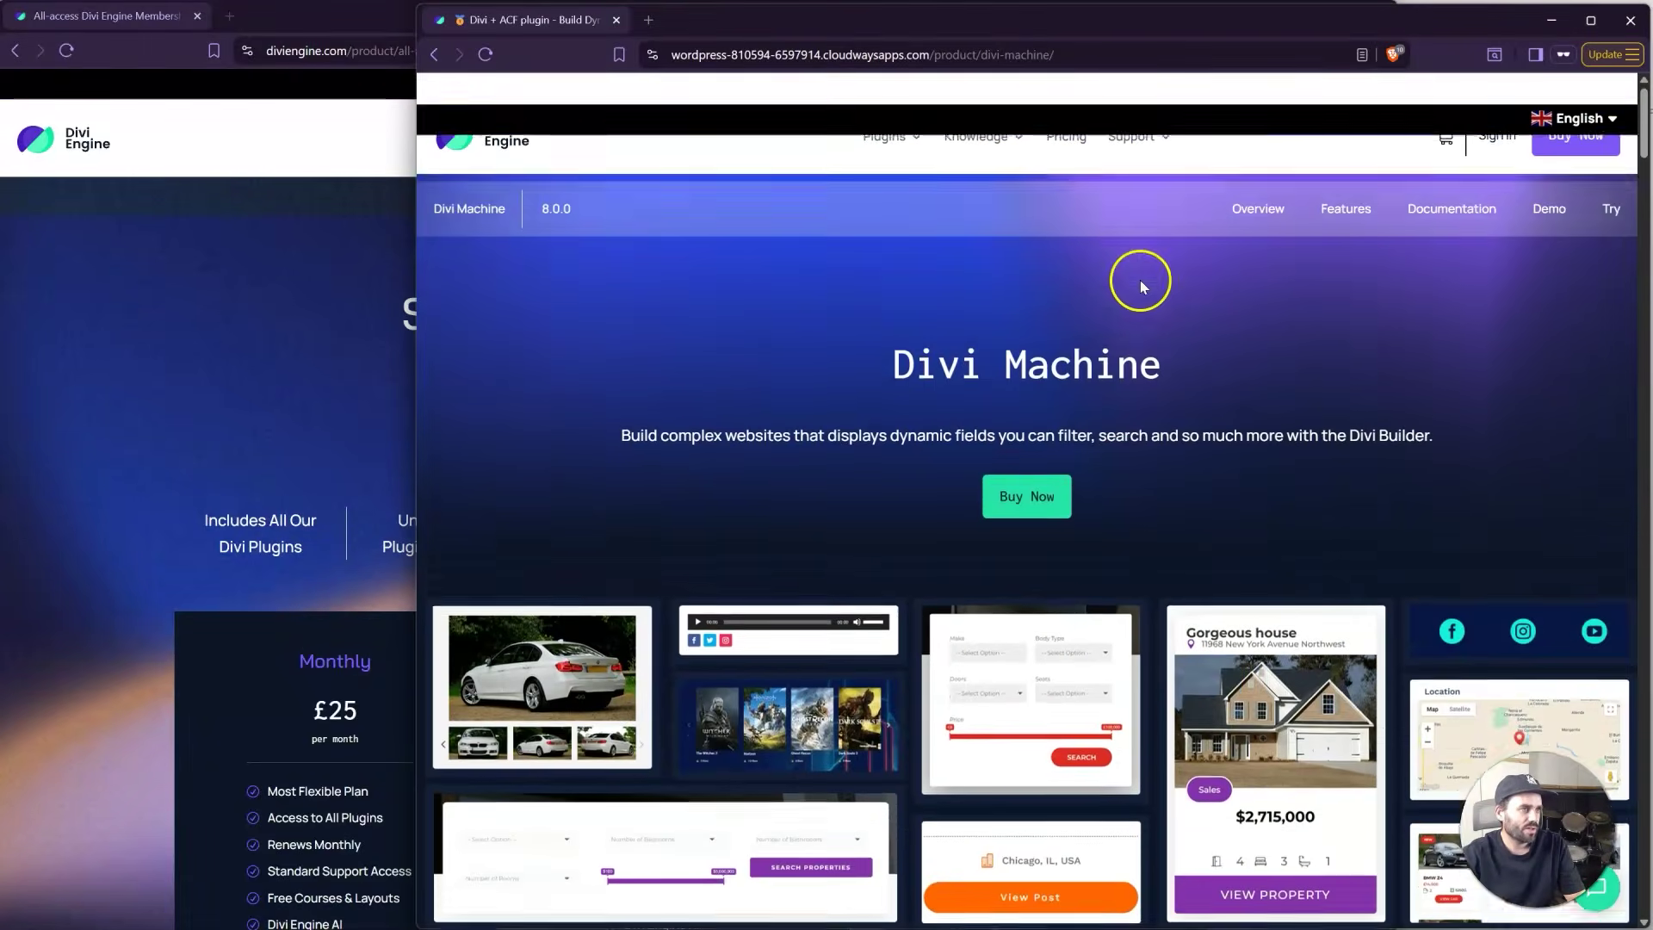
click(1067, 146)
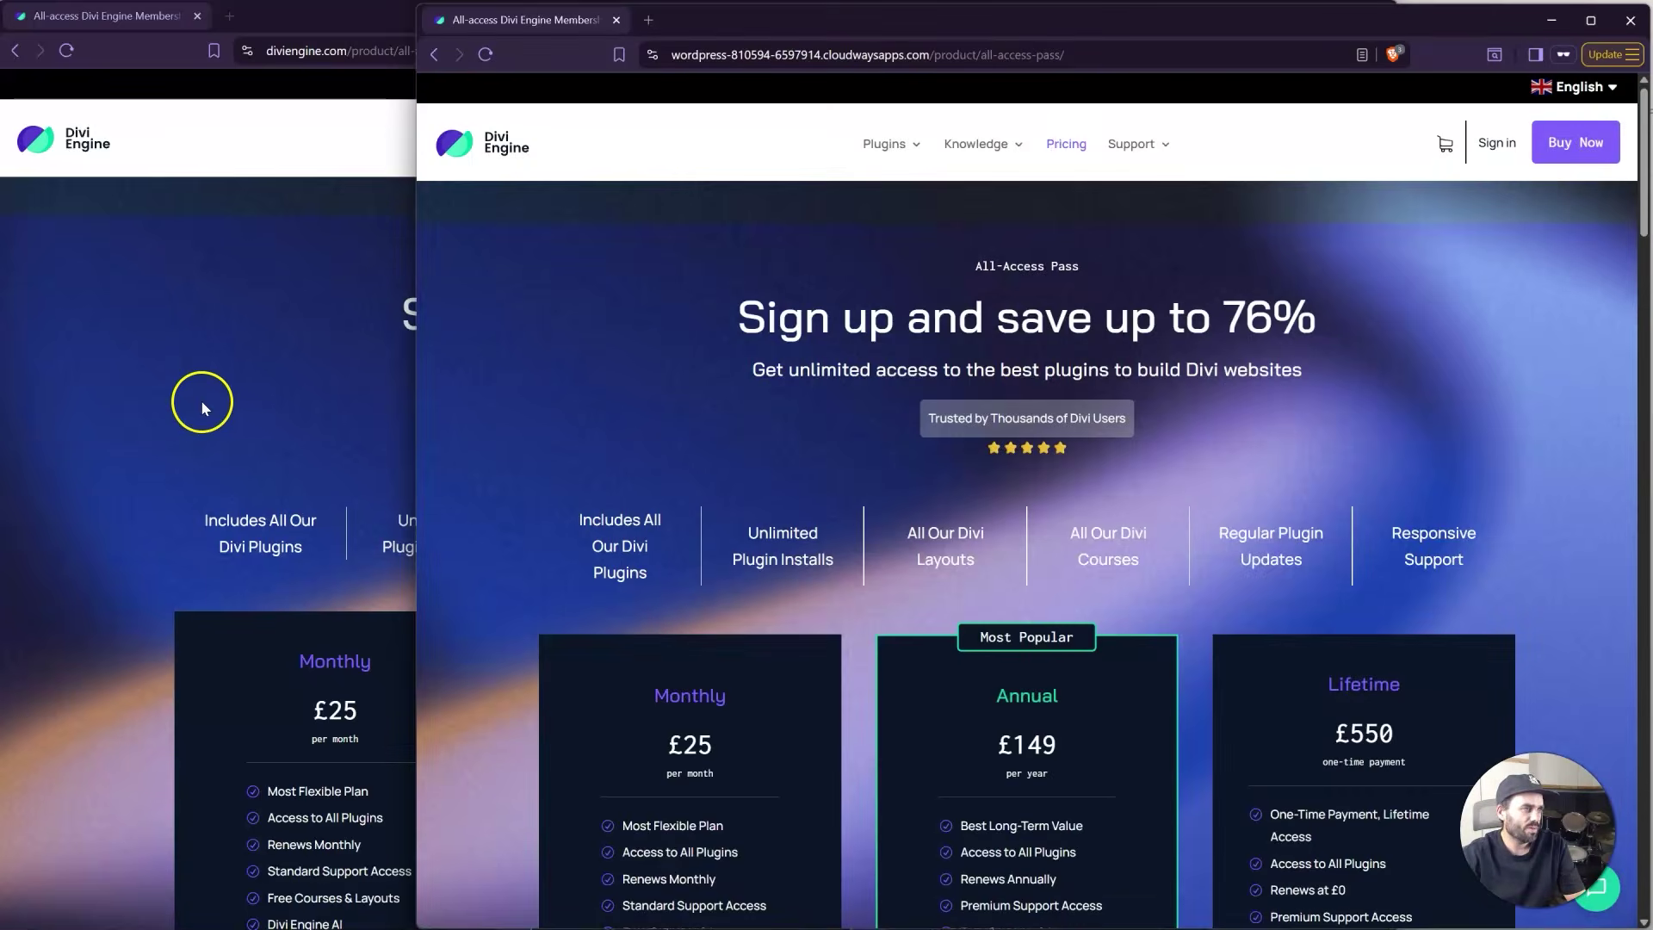
Load the pricing page again on diviengine.com and look over its Monthly, Annual and Lifetime plans
click(254, 281)
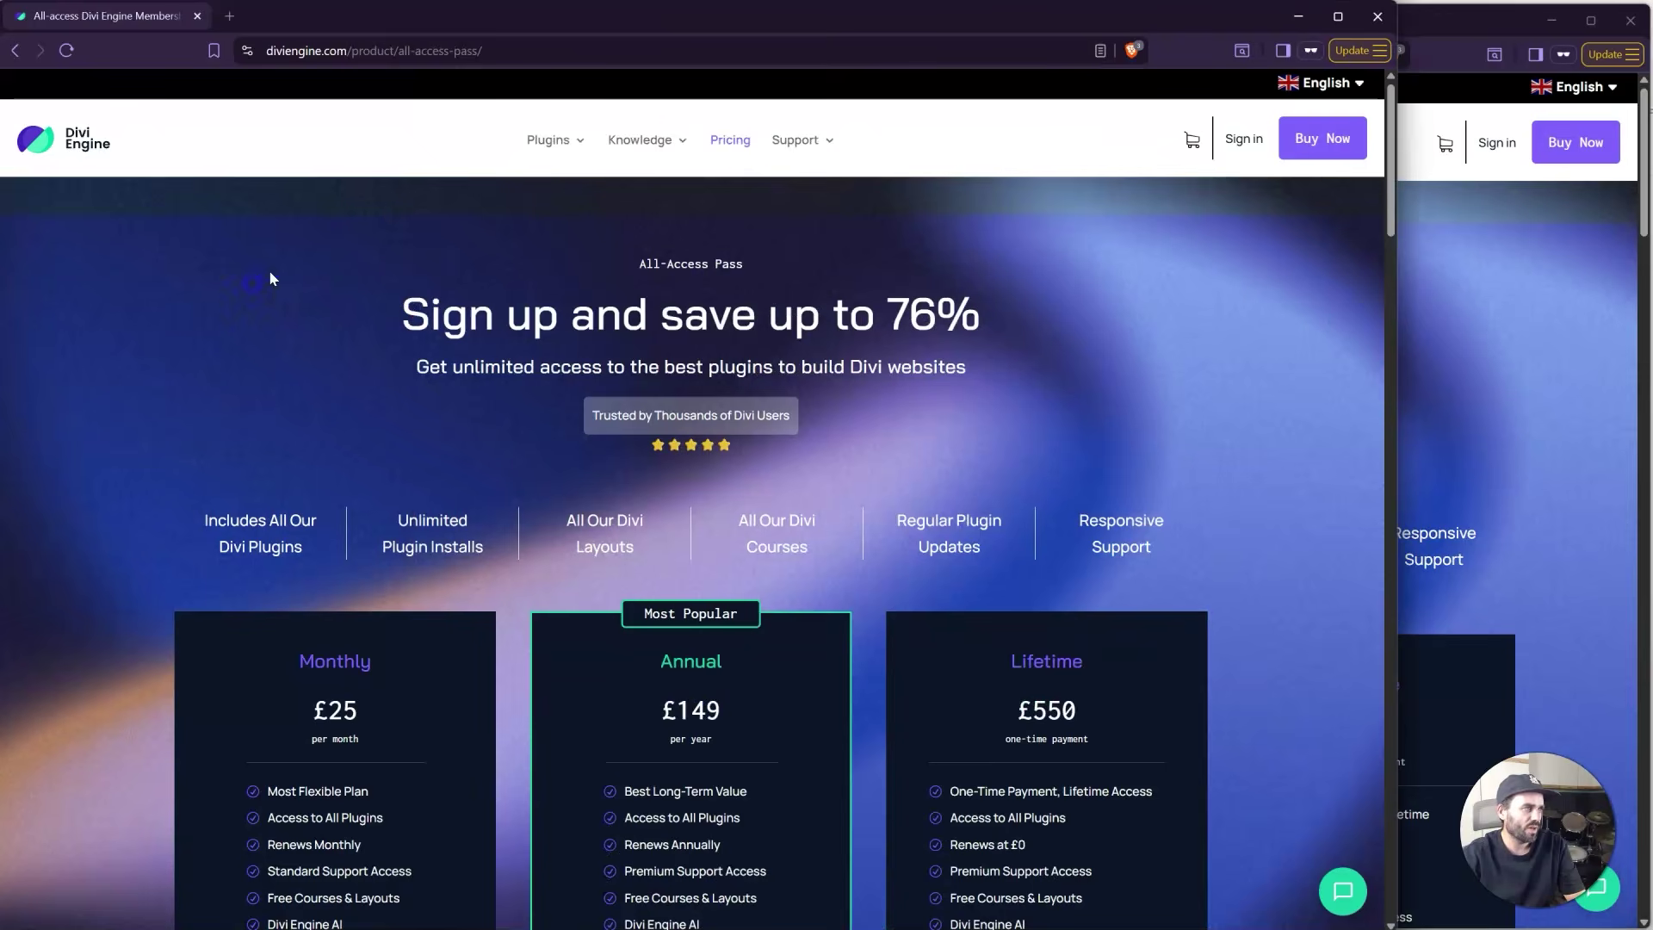
click(728, 138)
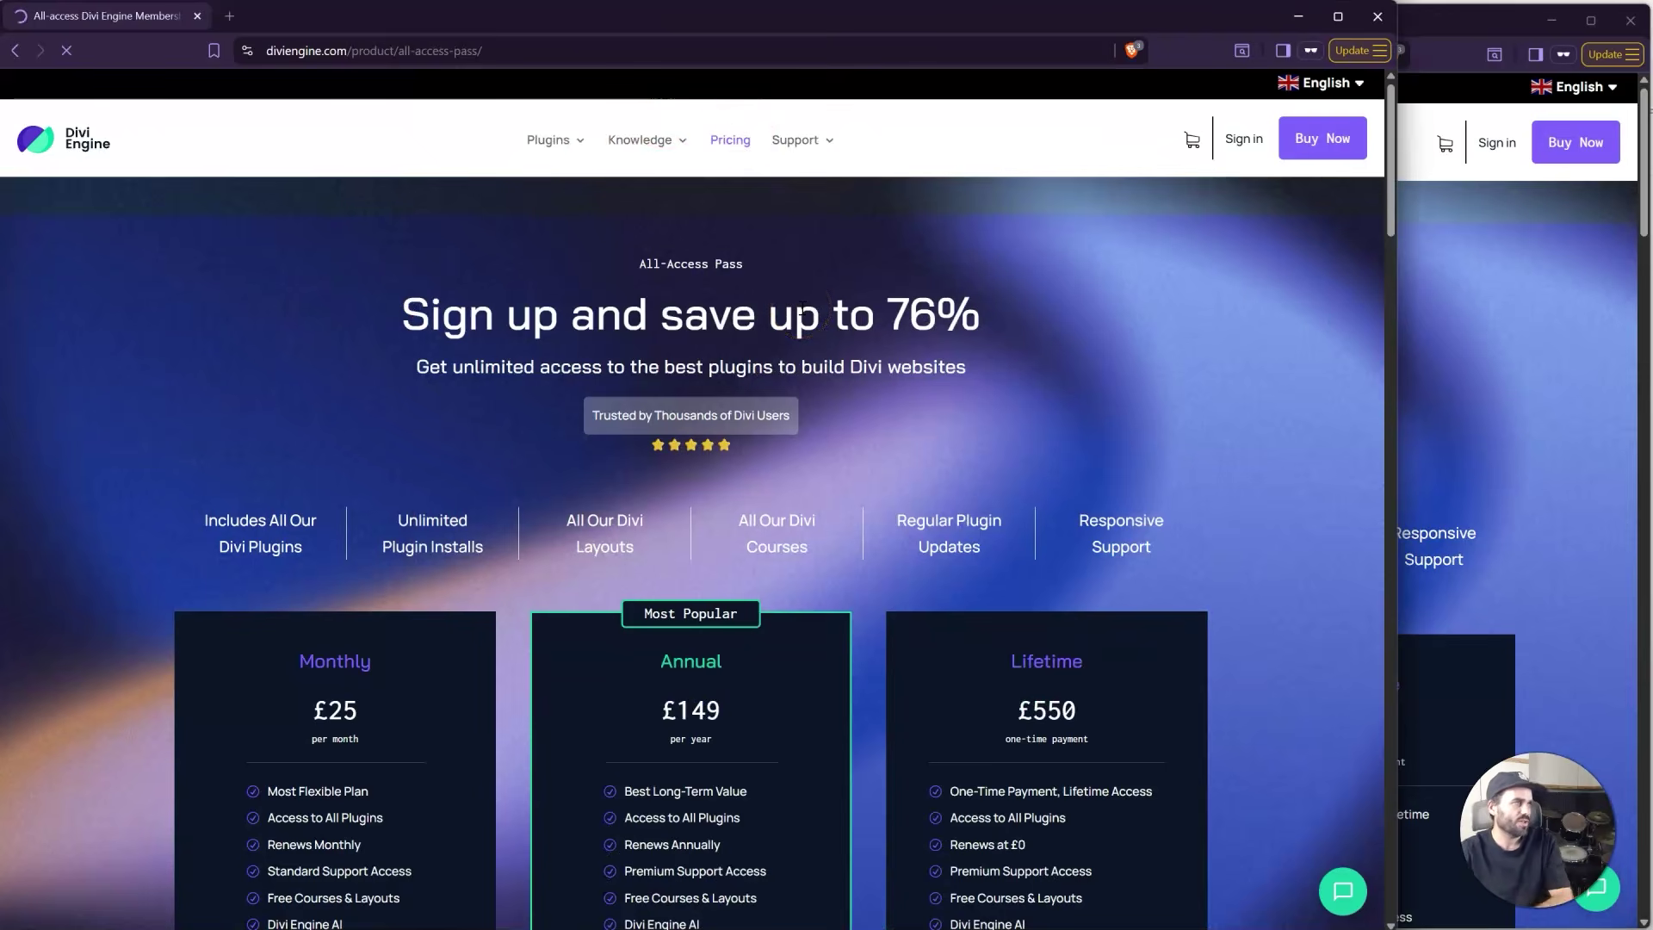
scroll(824, 327, down, 15)
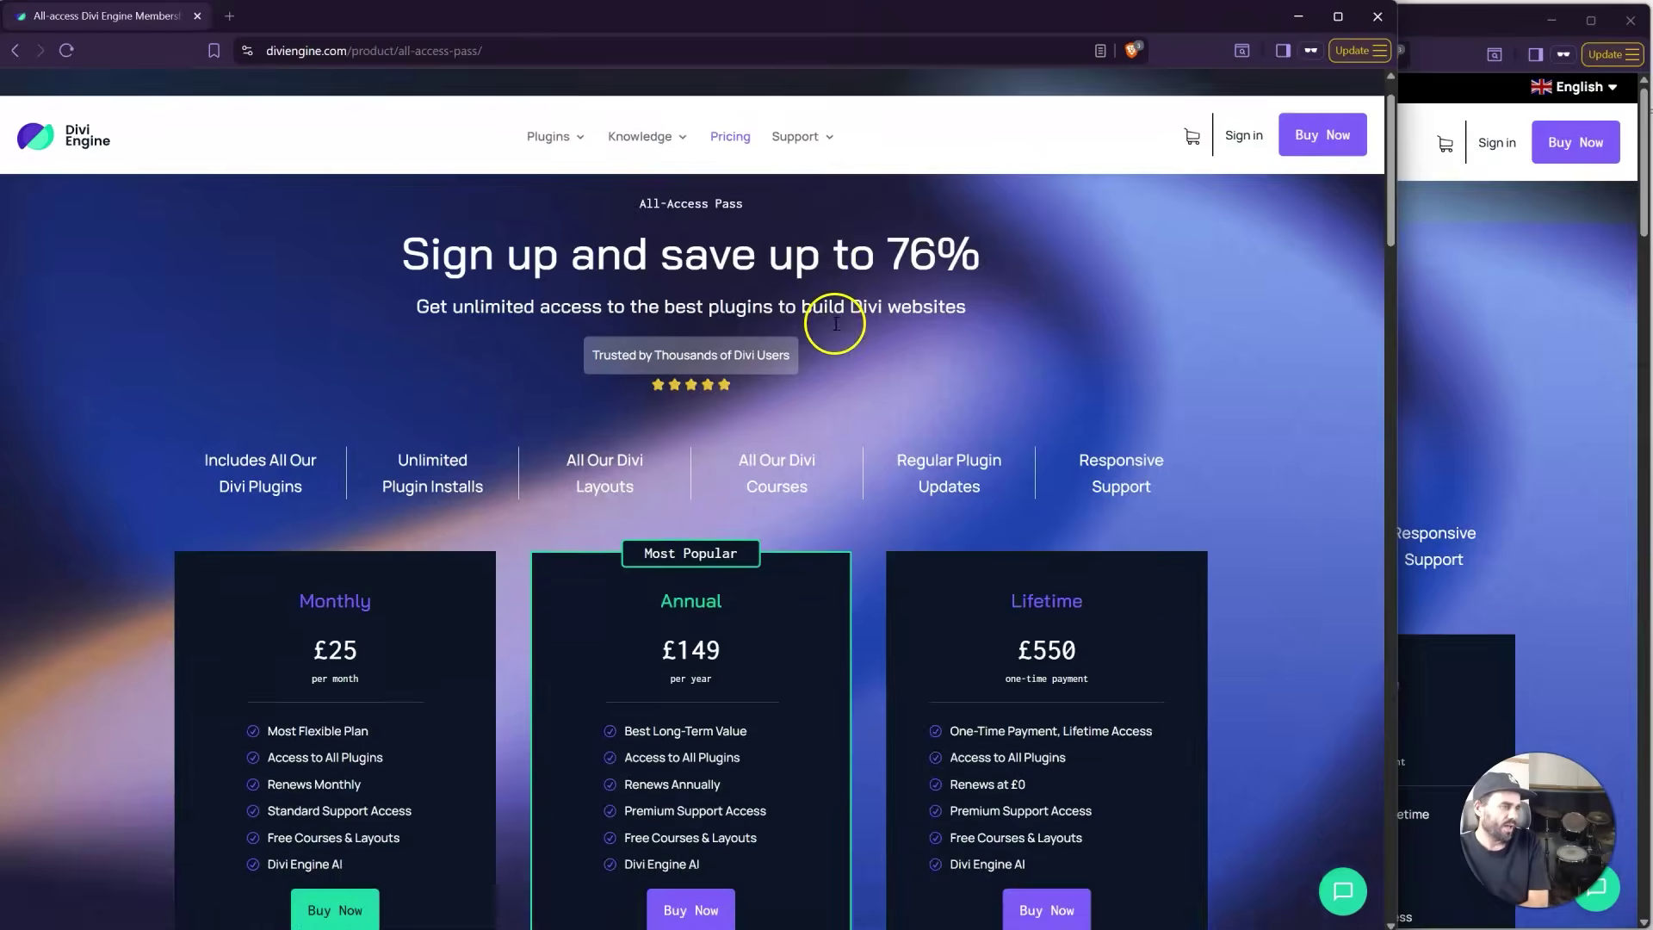
scroll(933, 554, up, 15)
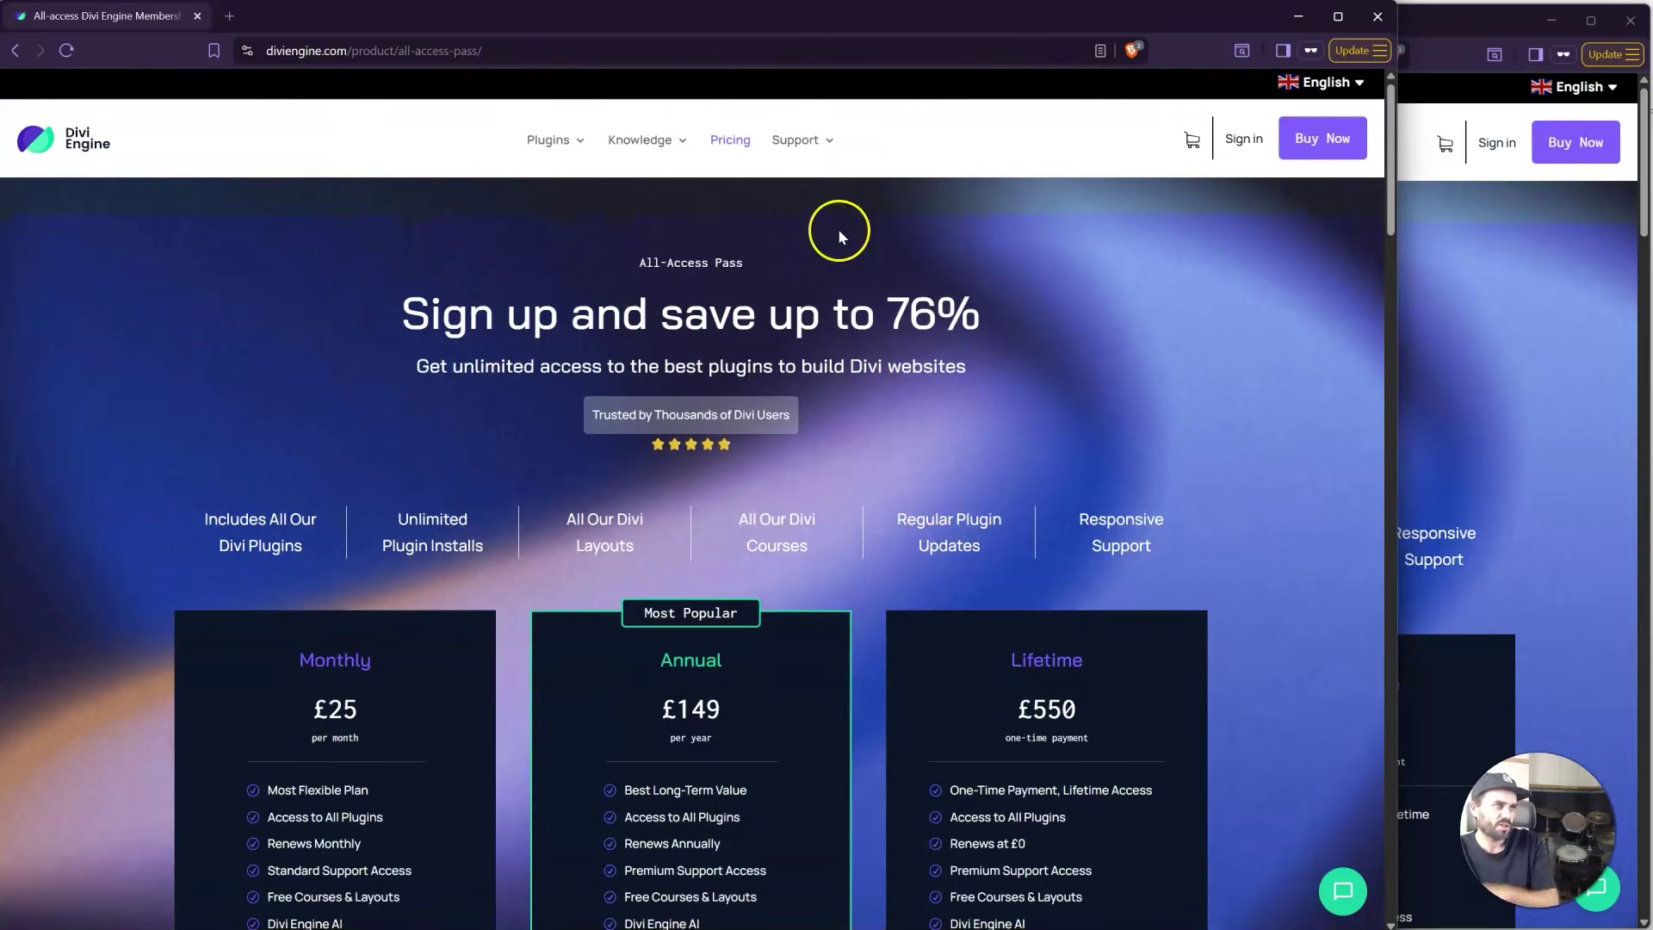
Open the Divi Form Builder plugin page on diviengine.com and on its cloudwaysapps.com copy
mouse_move(554, 152)
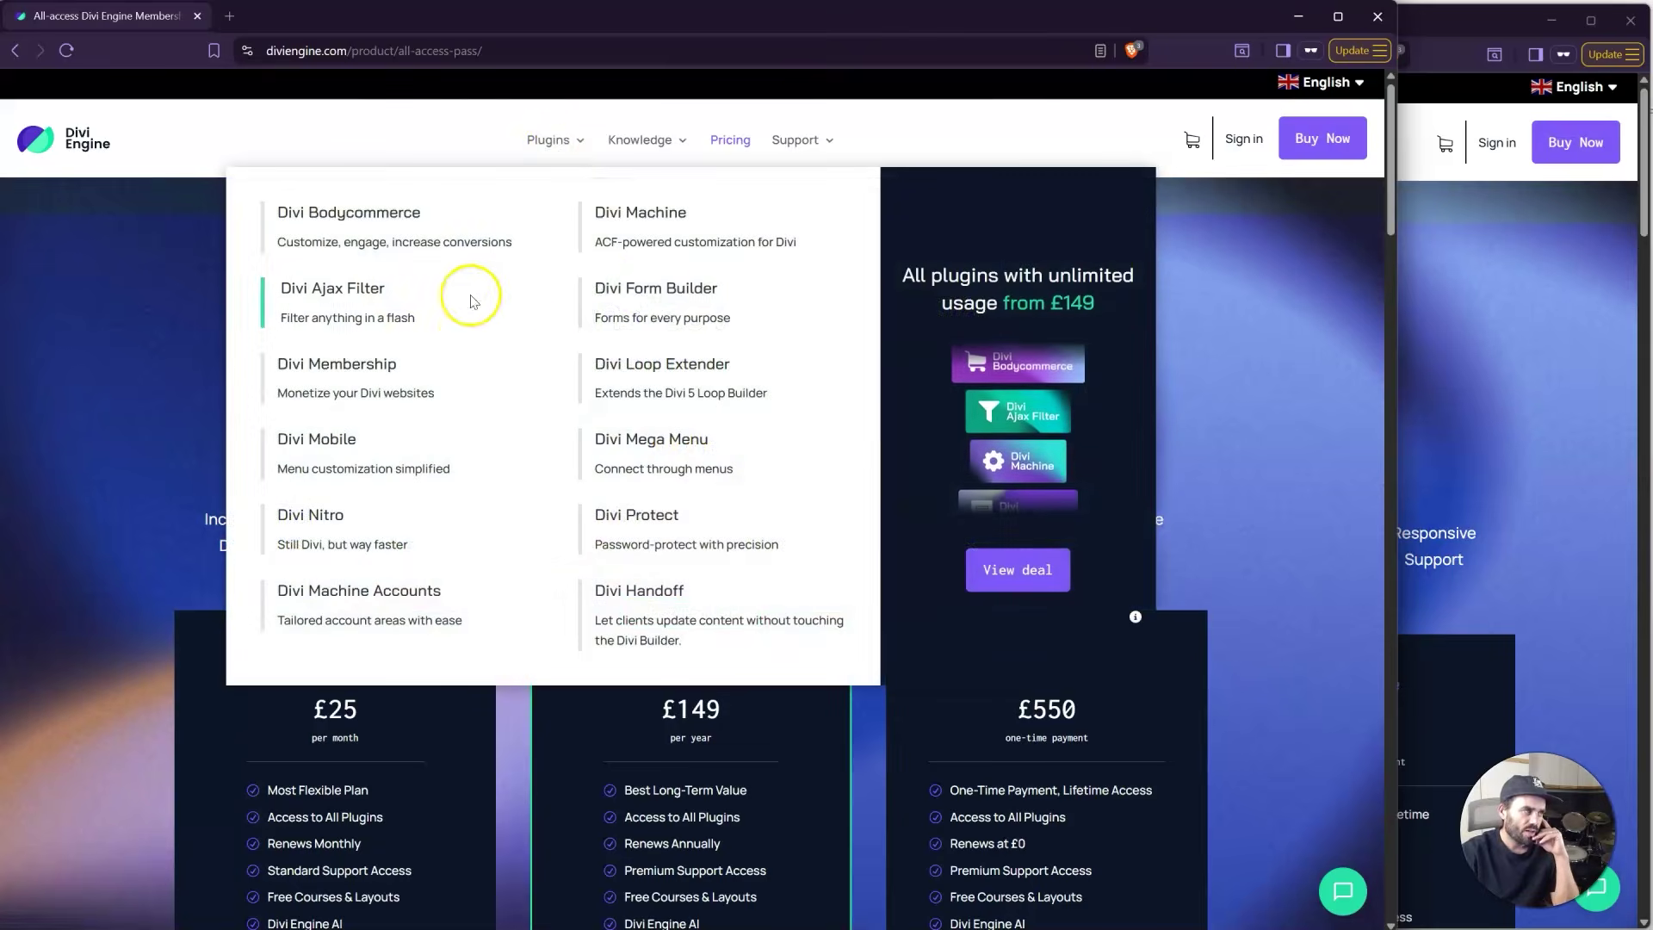
click(652, 294)
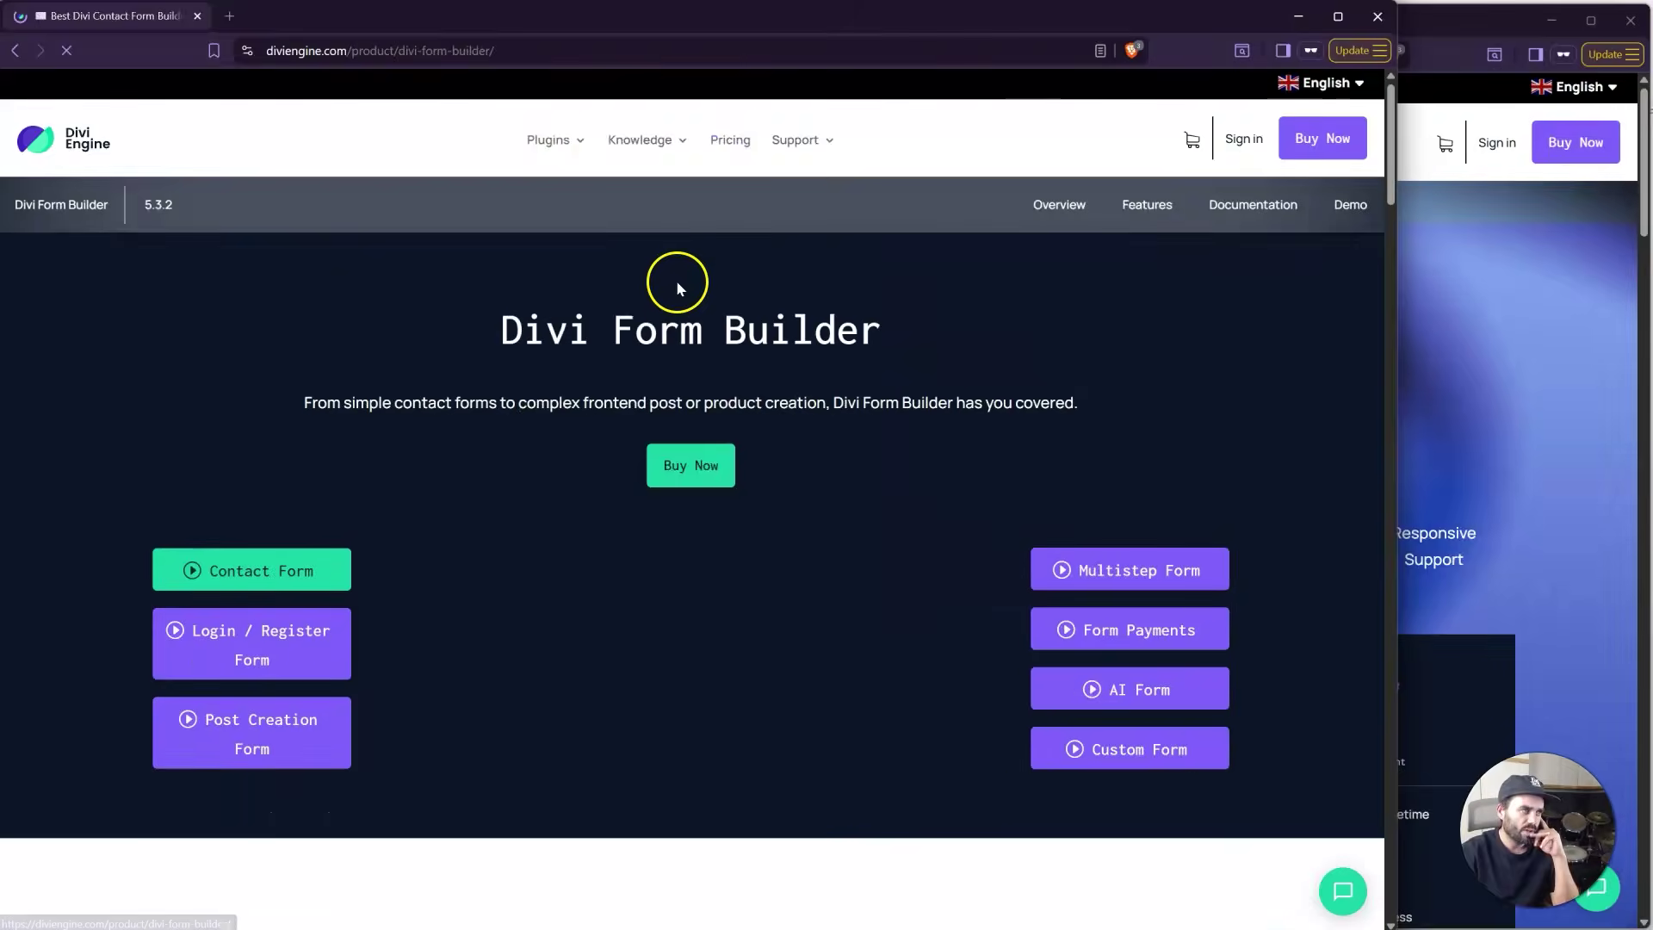
click(1516, 336)
mouse_move(890, 144)
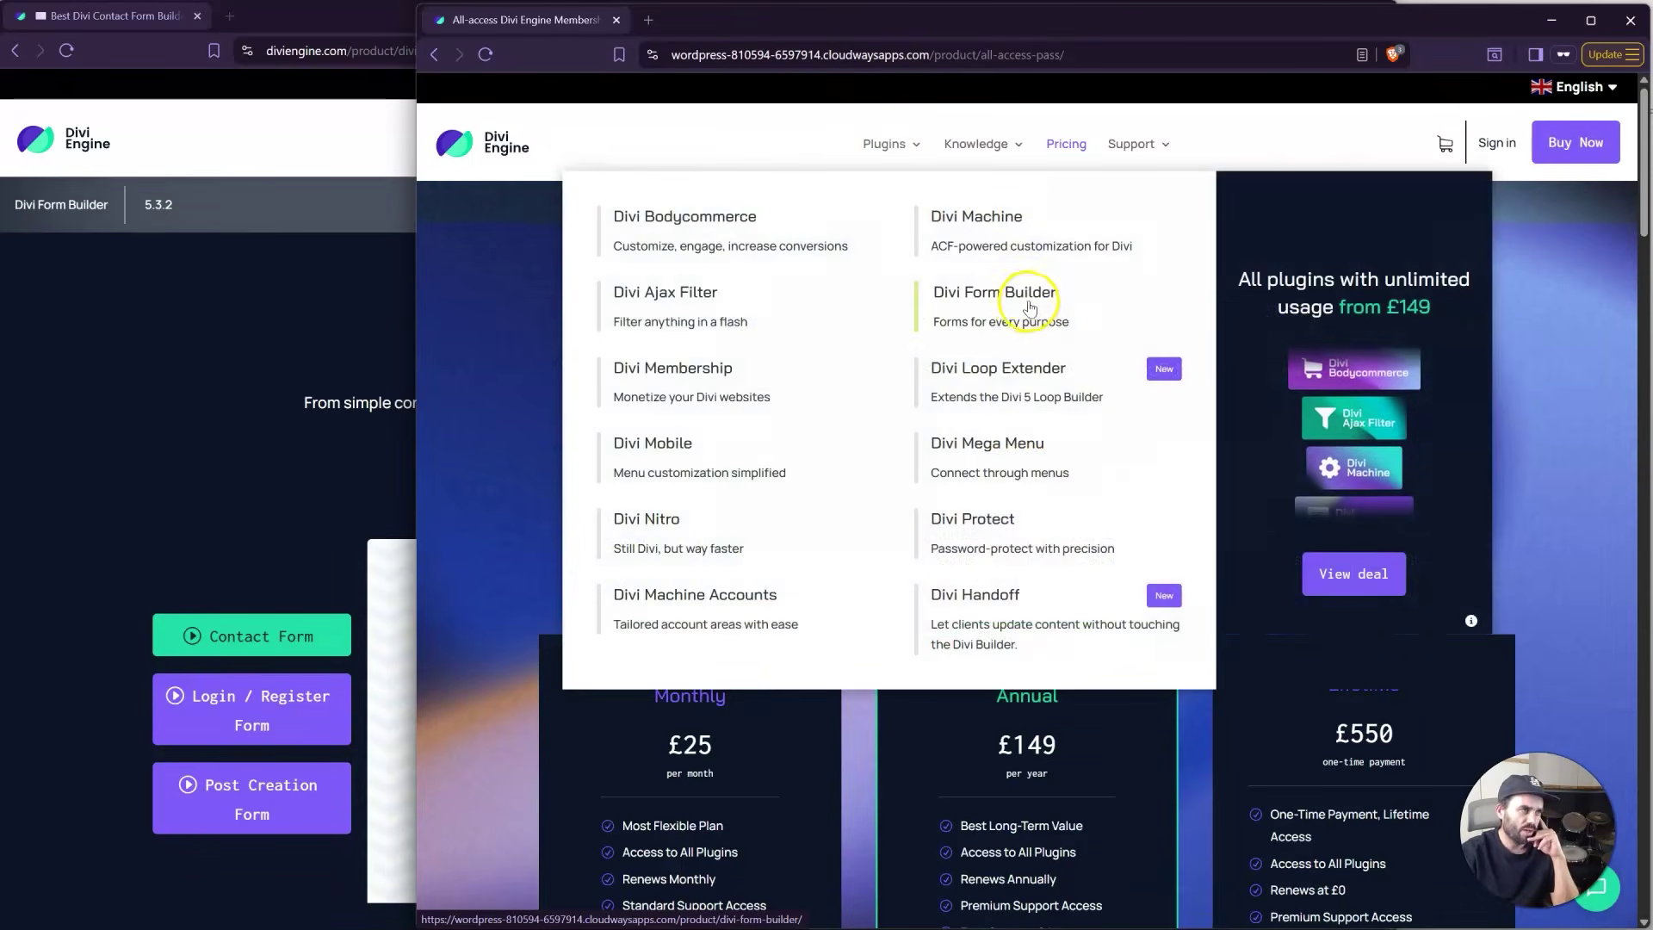
click(1024, 301)
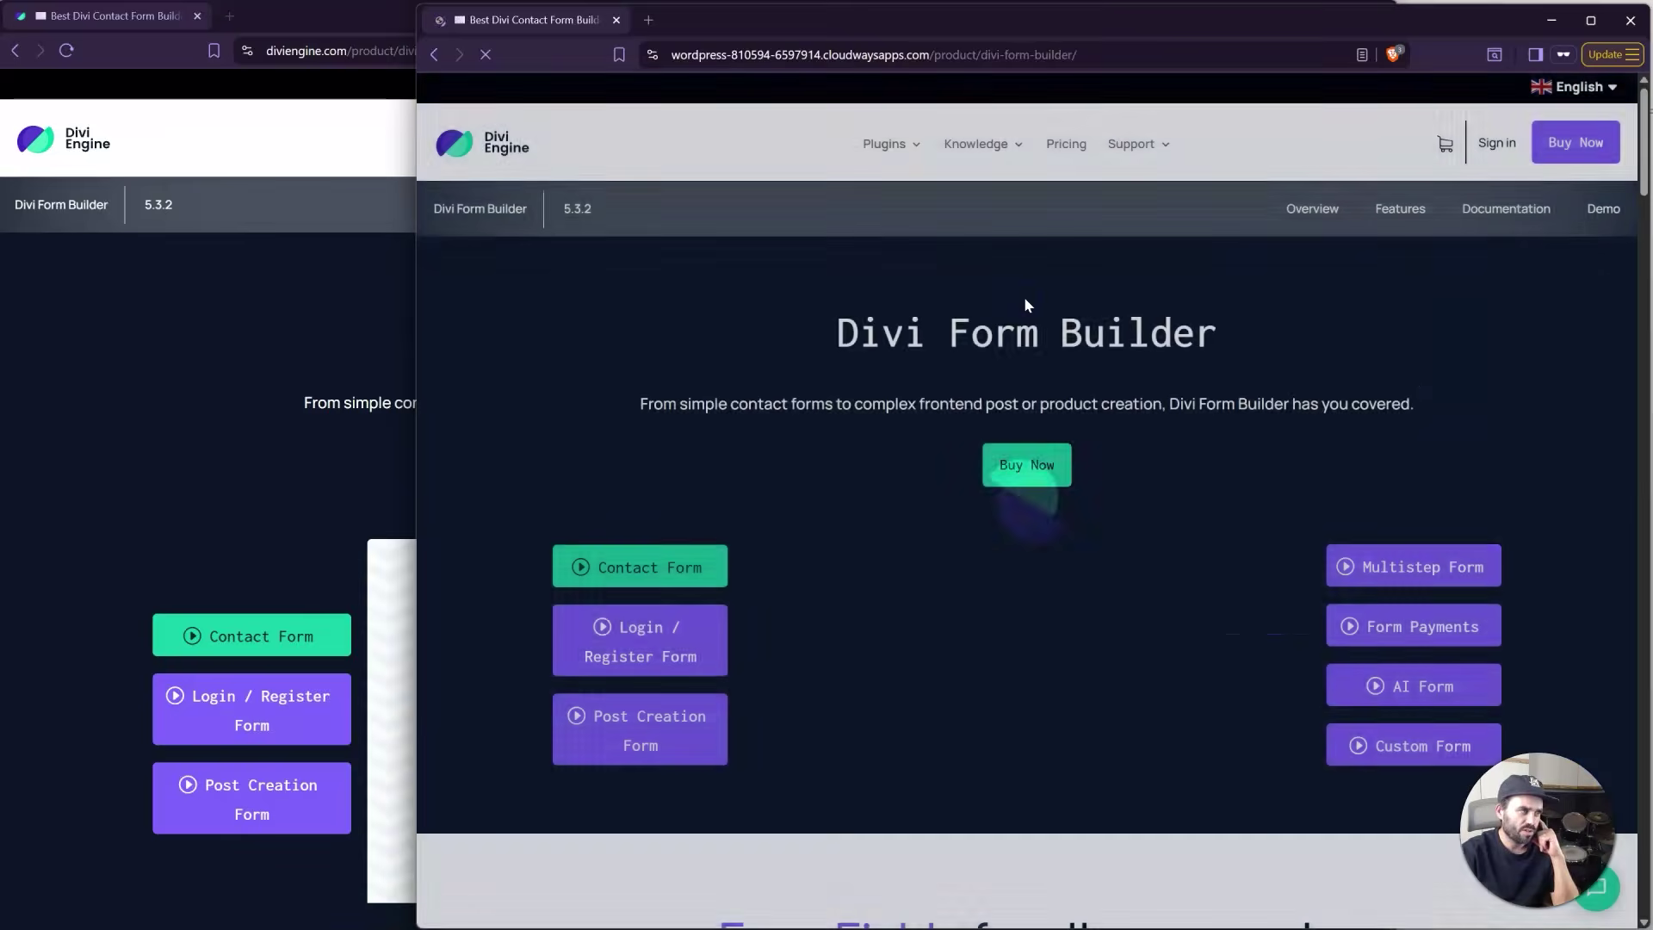
Look through the Divi Form Builder page on diviengine.com down to its form fields section
click(188, 433)
scroll(244, 461, down, 20)
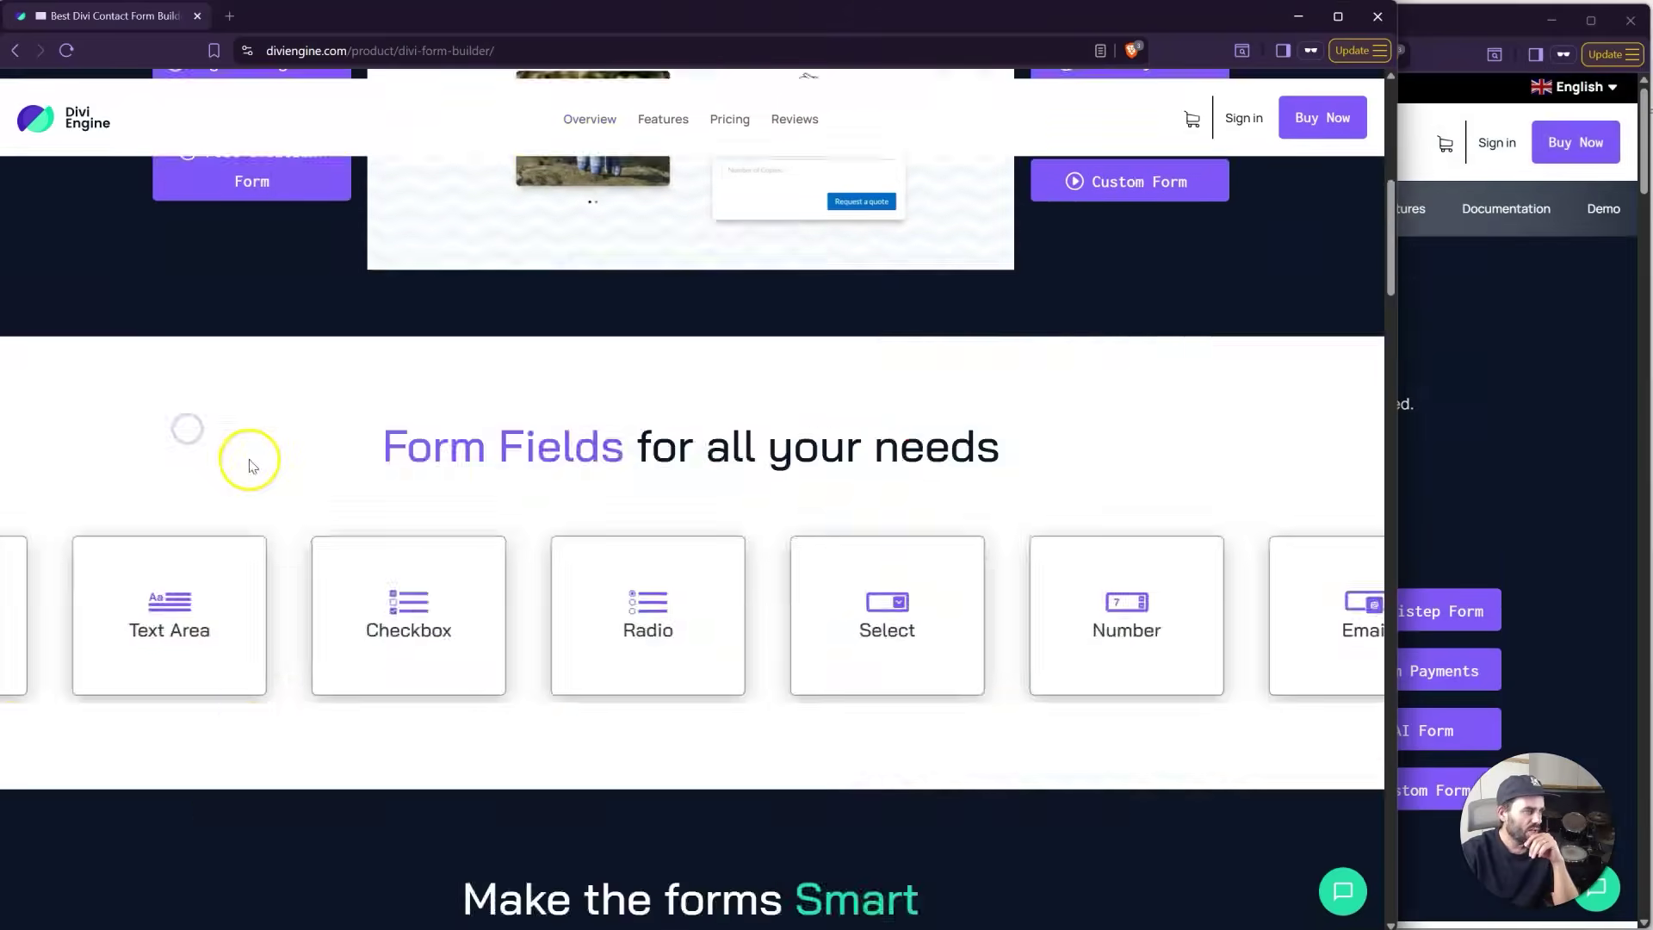
scroll(248, 471, down, 1)
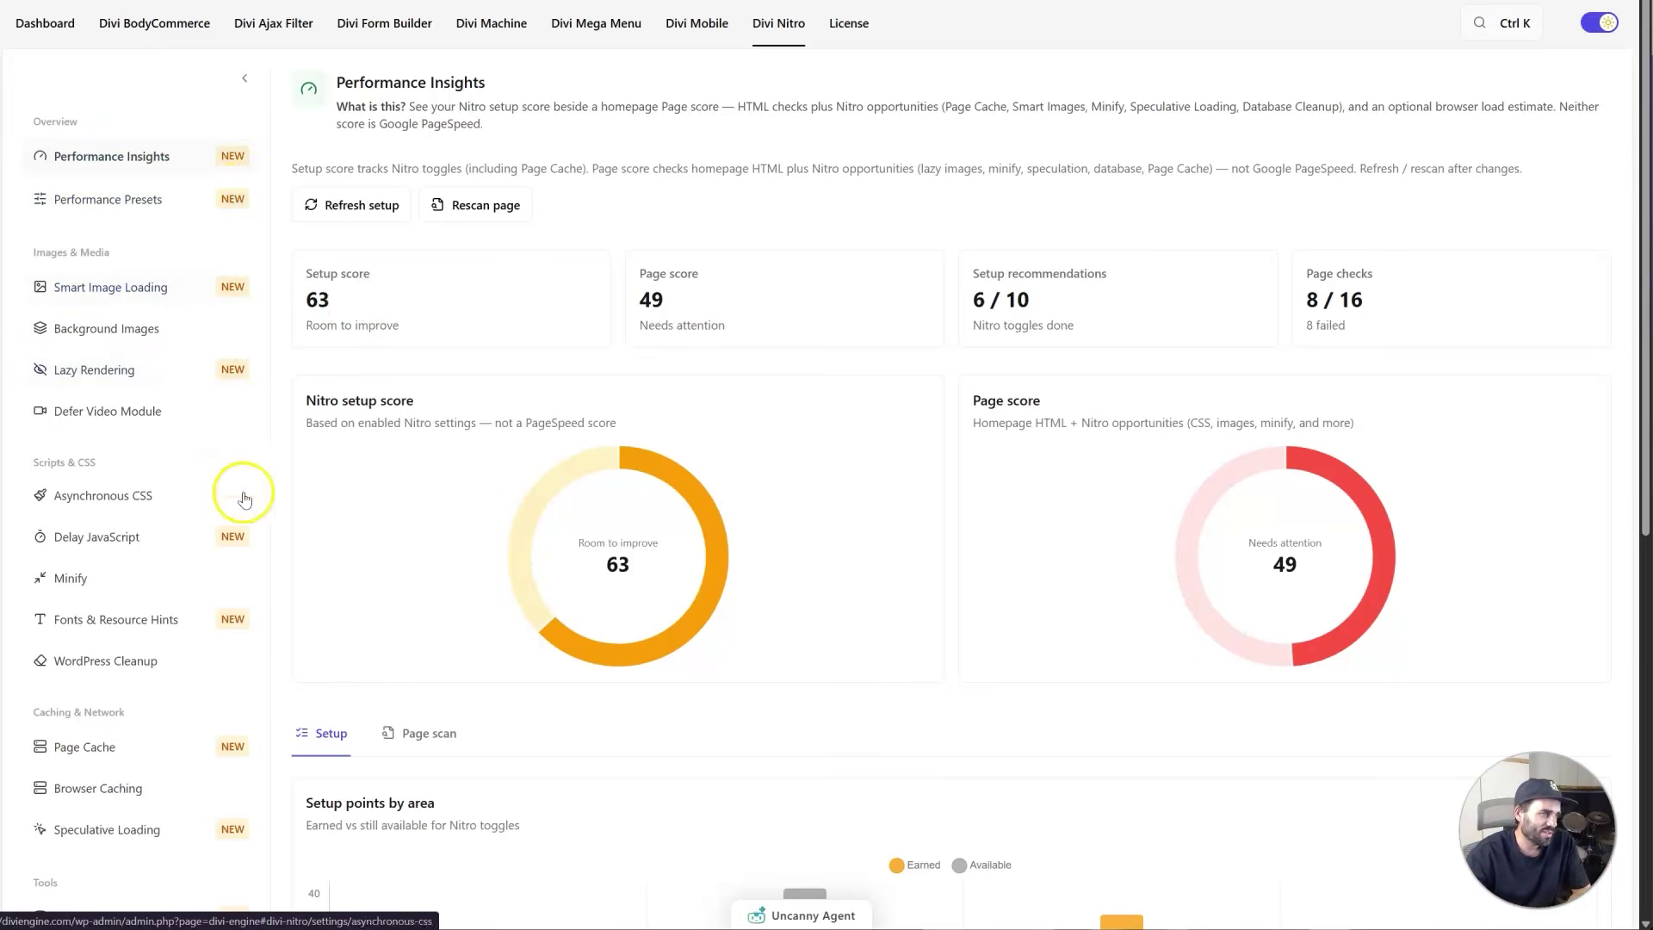
Review the setup score, page score and setup recommendations summary on Divi Nitro's Performance Insights page
scroll(263, 766, down, 3)
scroll(241, 753, down, 2)
scroll(252, 755, up, 6)
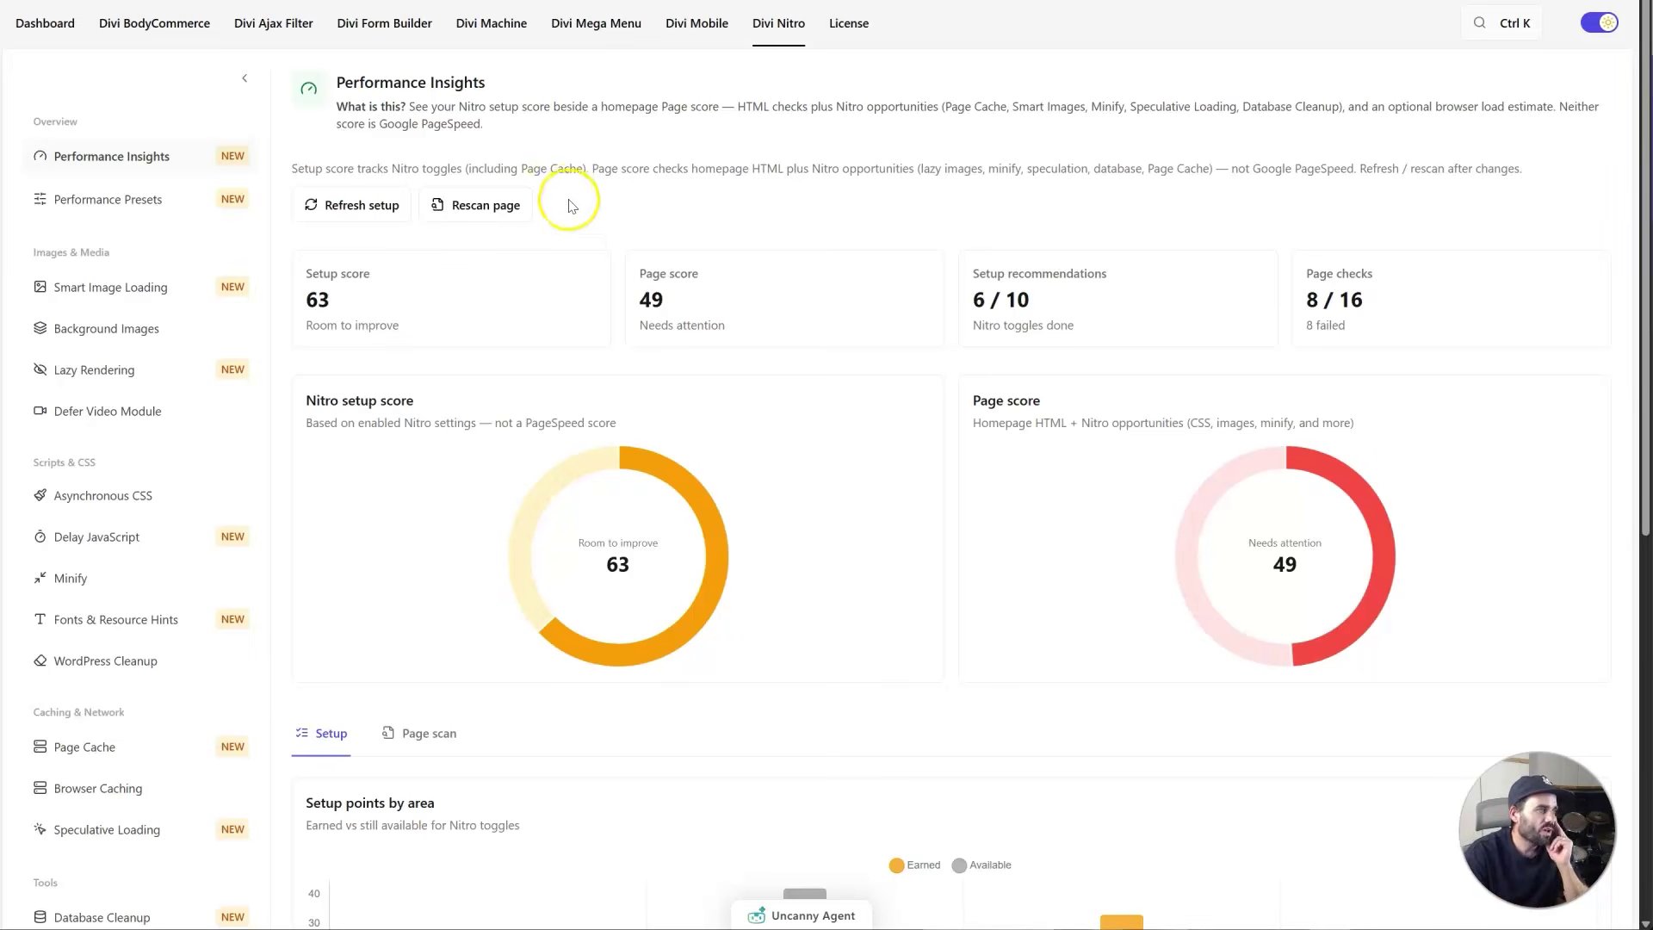
double_click(353, 274)
drag(723, 277, 638, 279)
click(1184, 284)
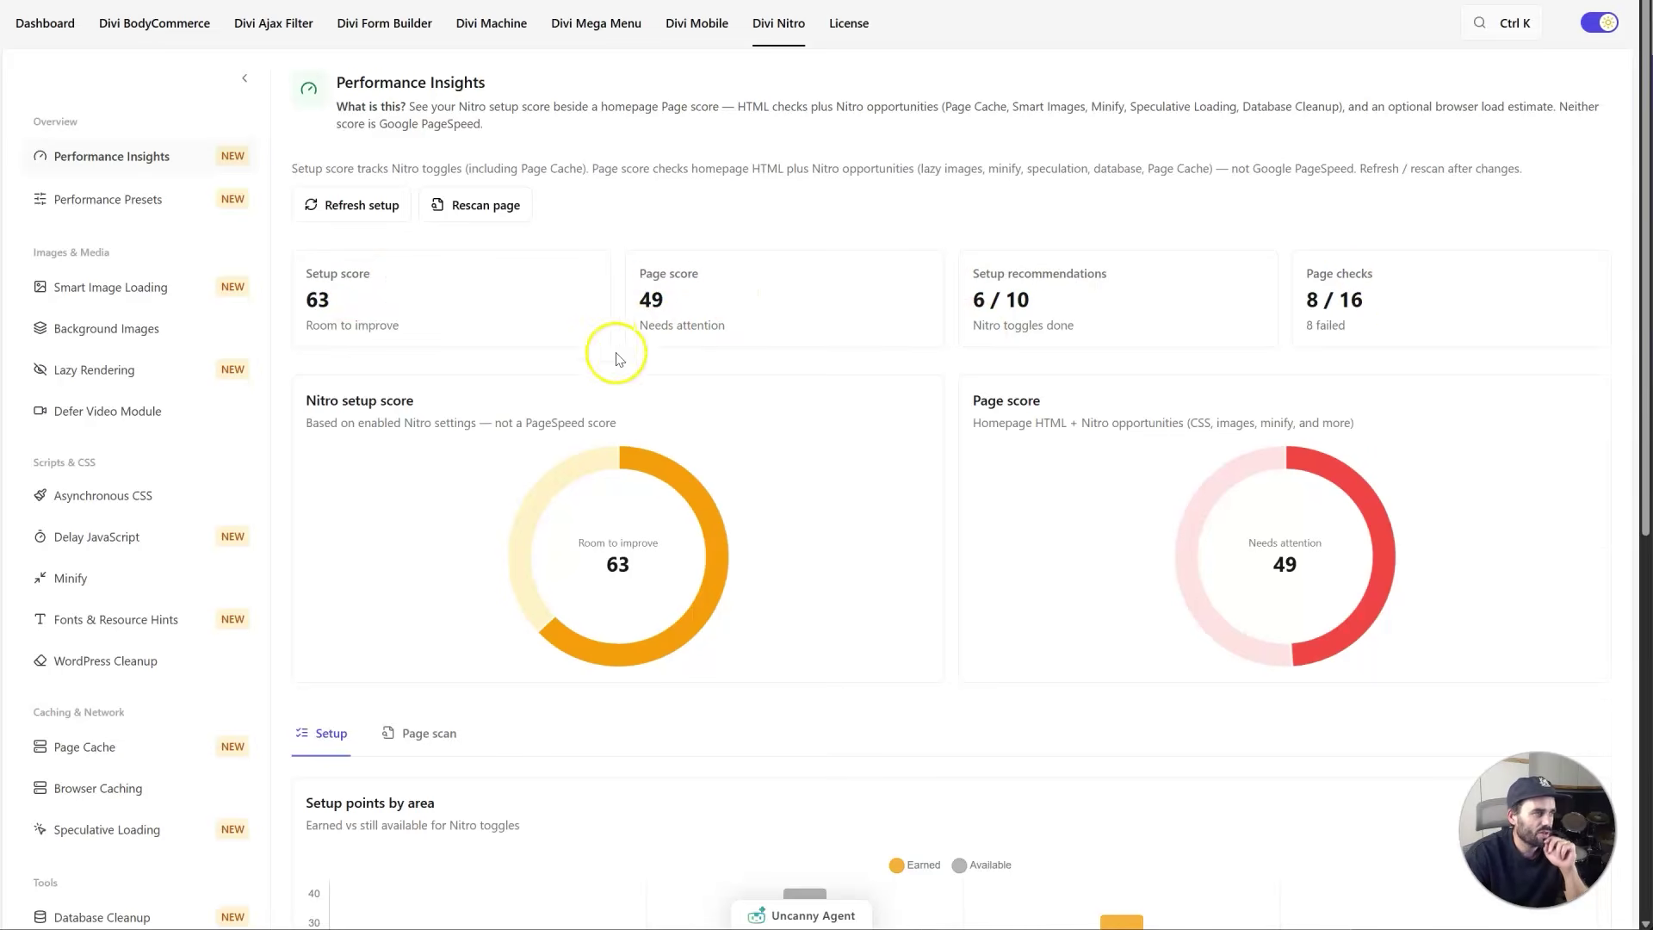
Examine the Nitro setup score and Page score charts on the Performance Insights page
scroll(617, 358, down, 1)
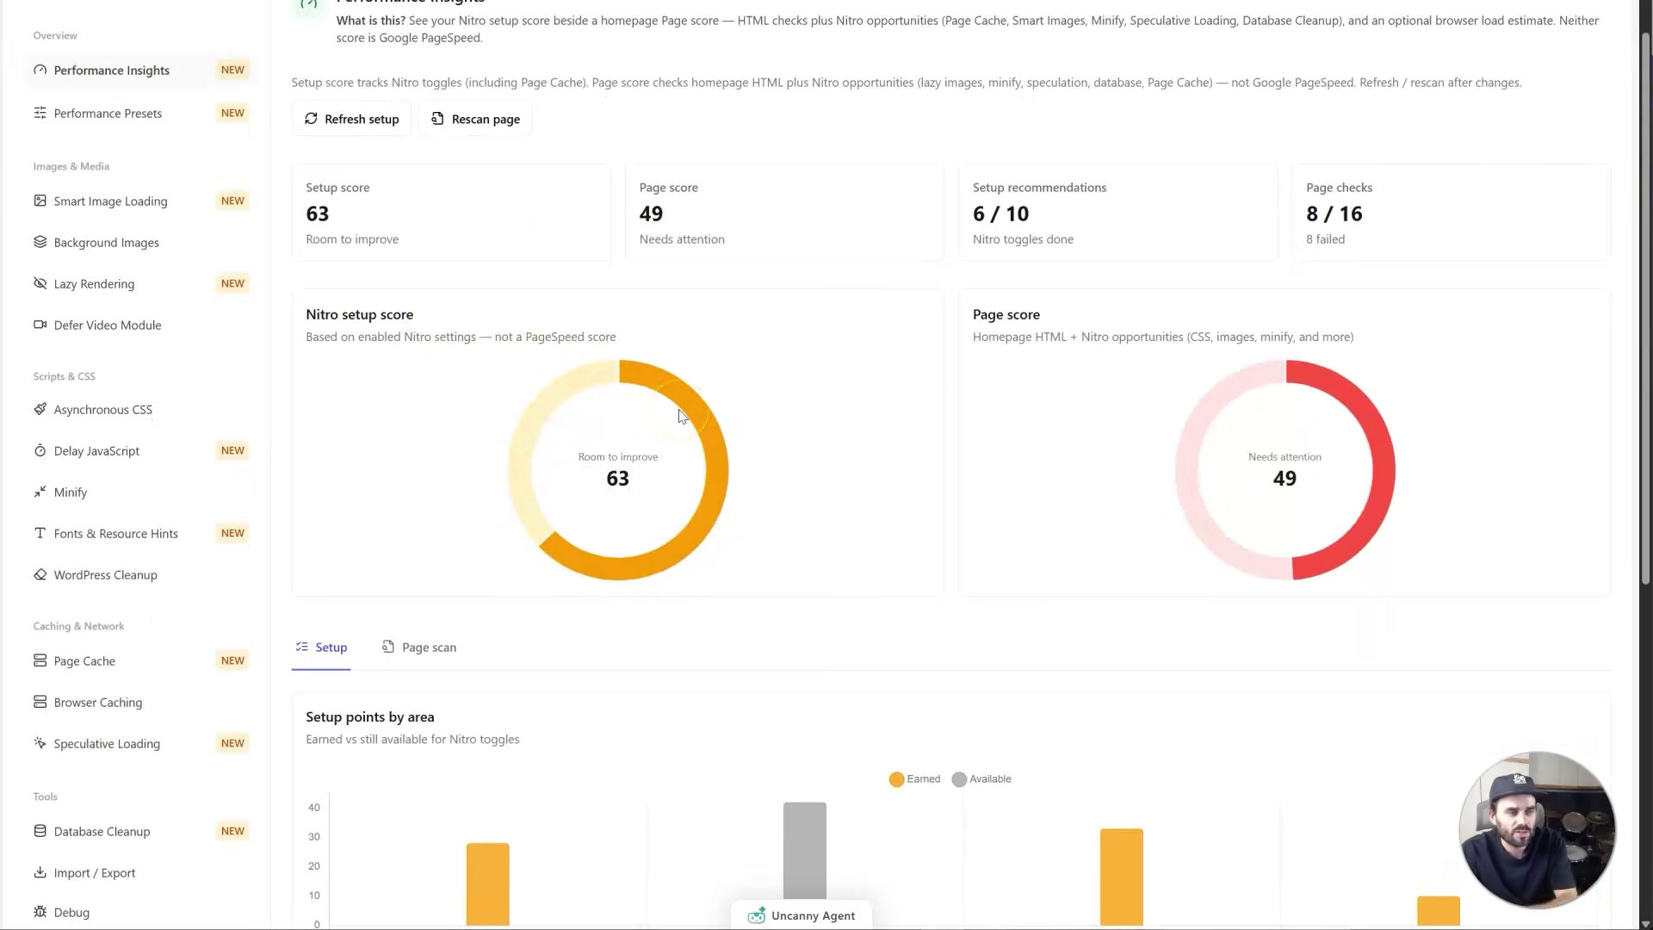
mouse_move(1304, 389)
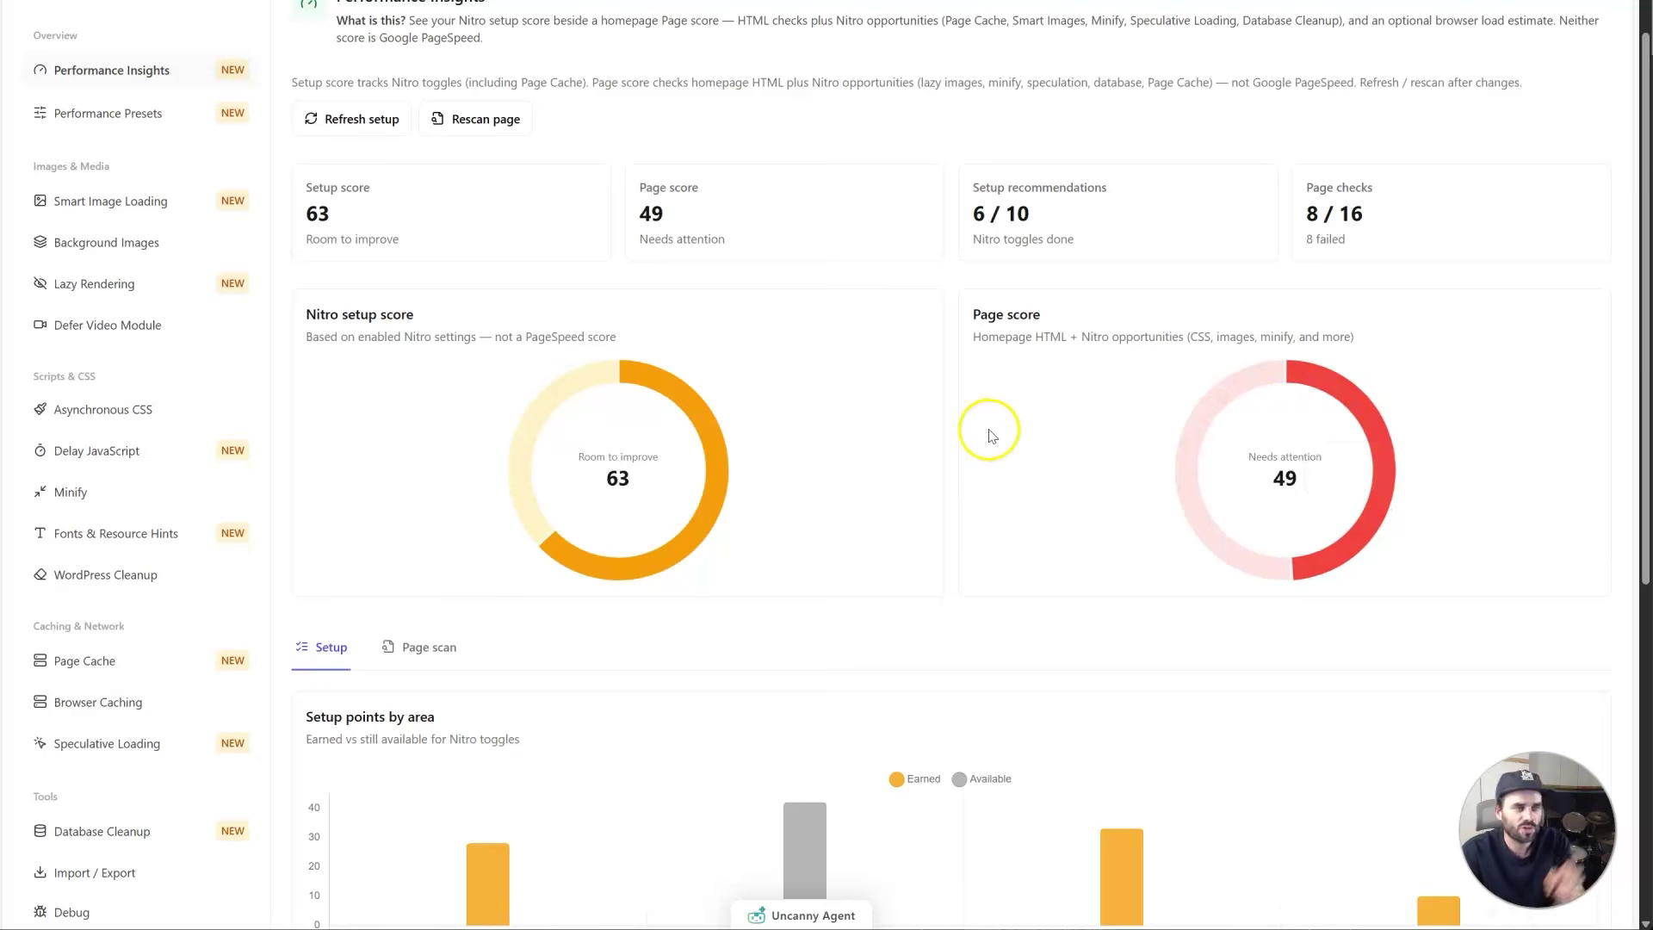
scroll(922, 413, down, 4)
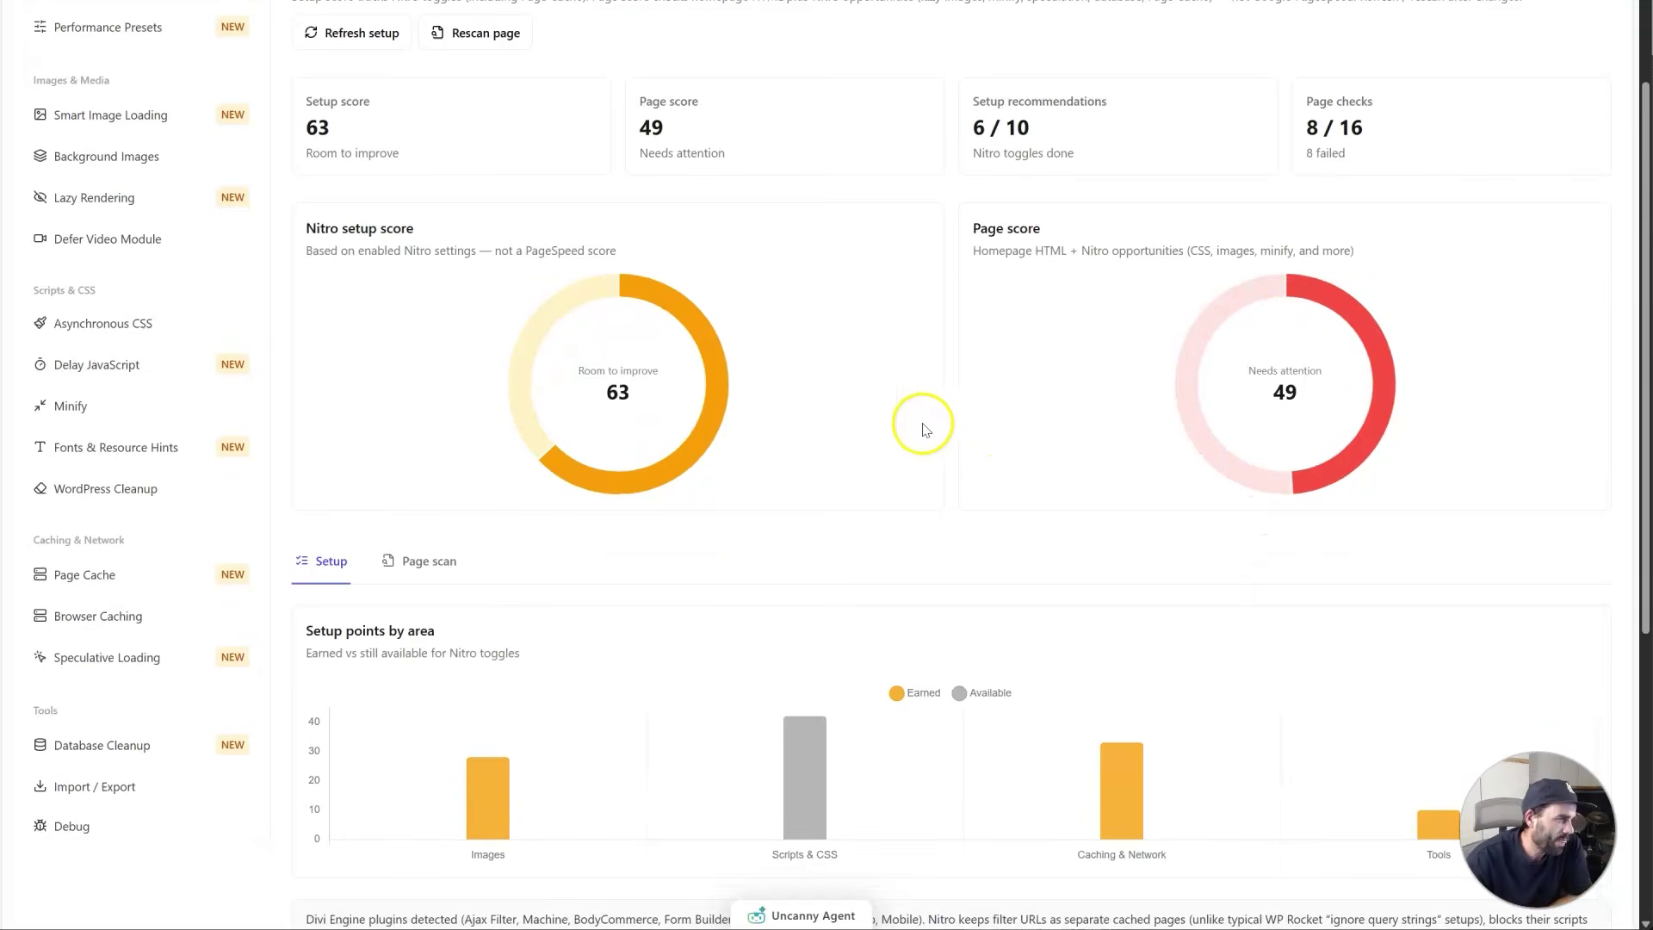
scroll(804, 446, up, 3)
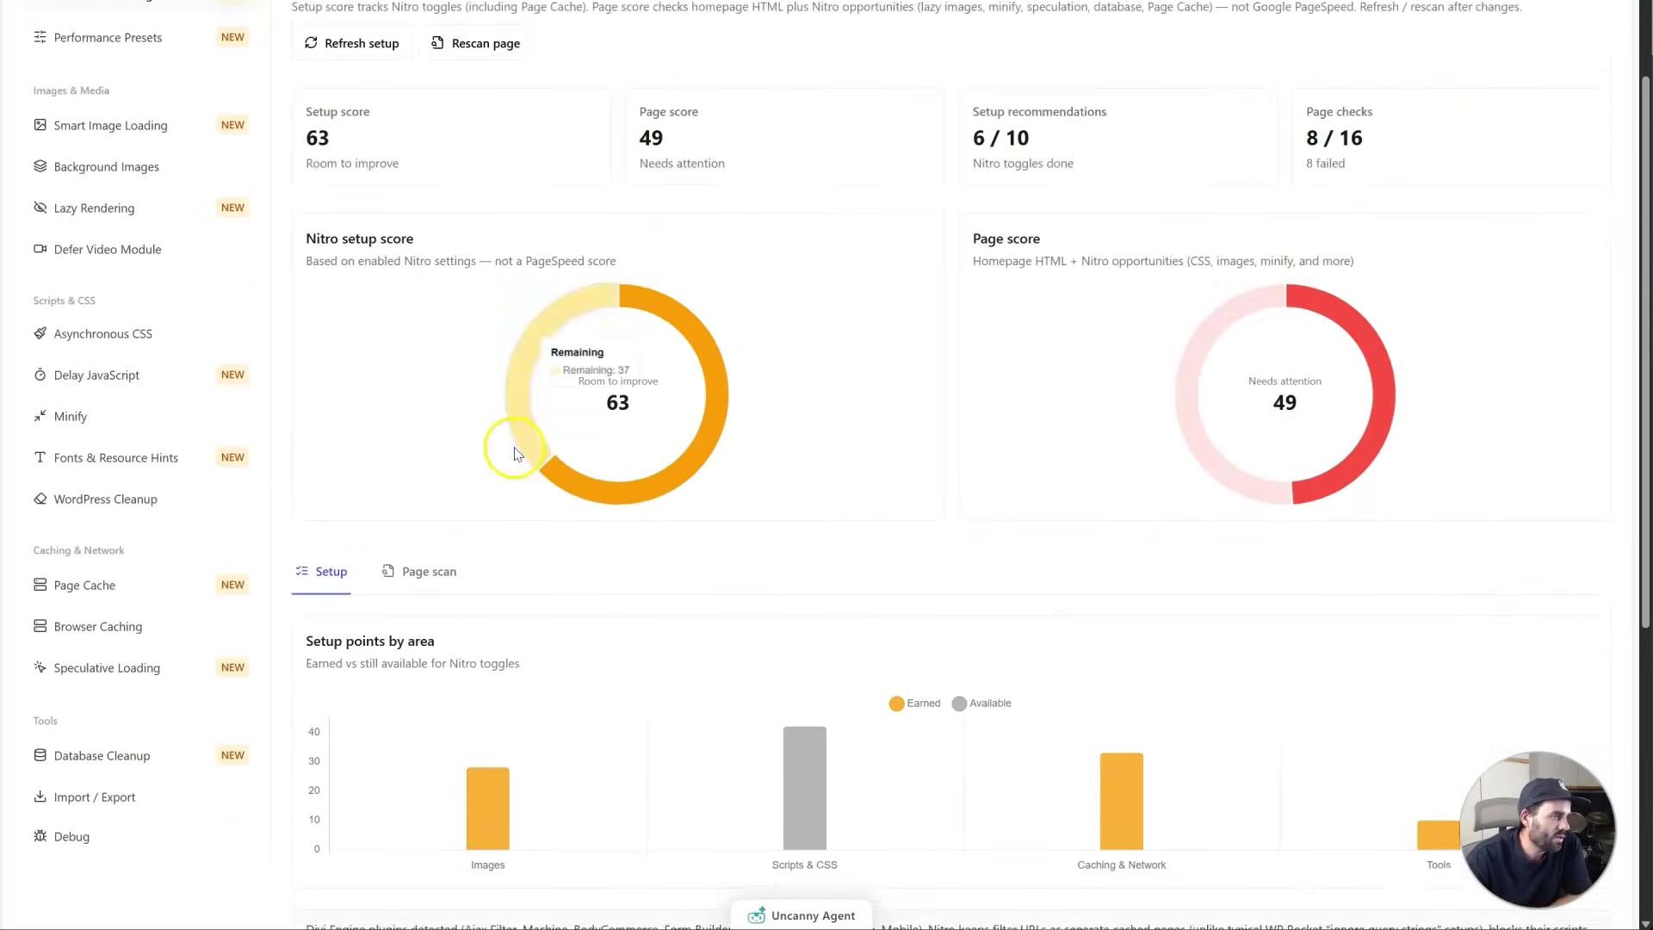
View the Delay JavaScript setting from the suggested next steps, and return to Performance Insights to review the other suggestions
scroll(516, 450, down, 5)
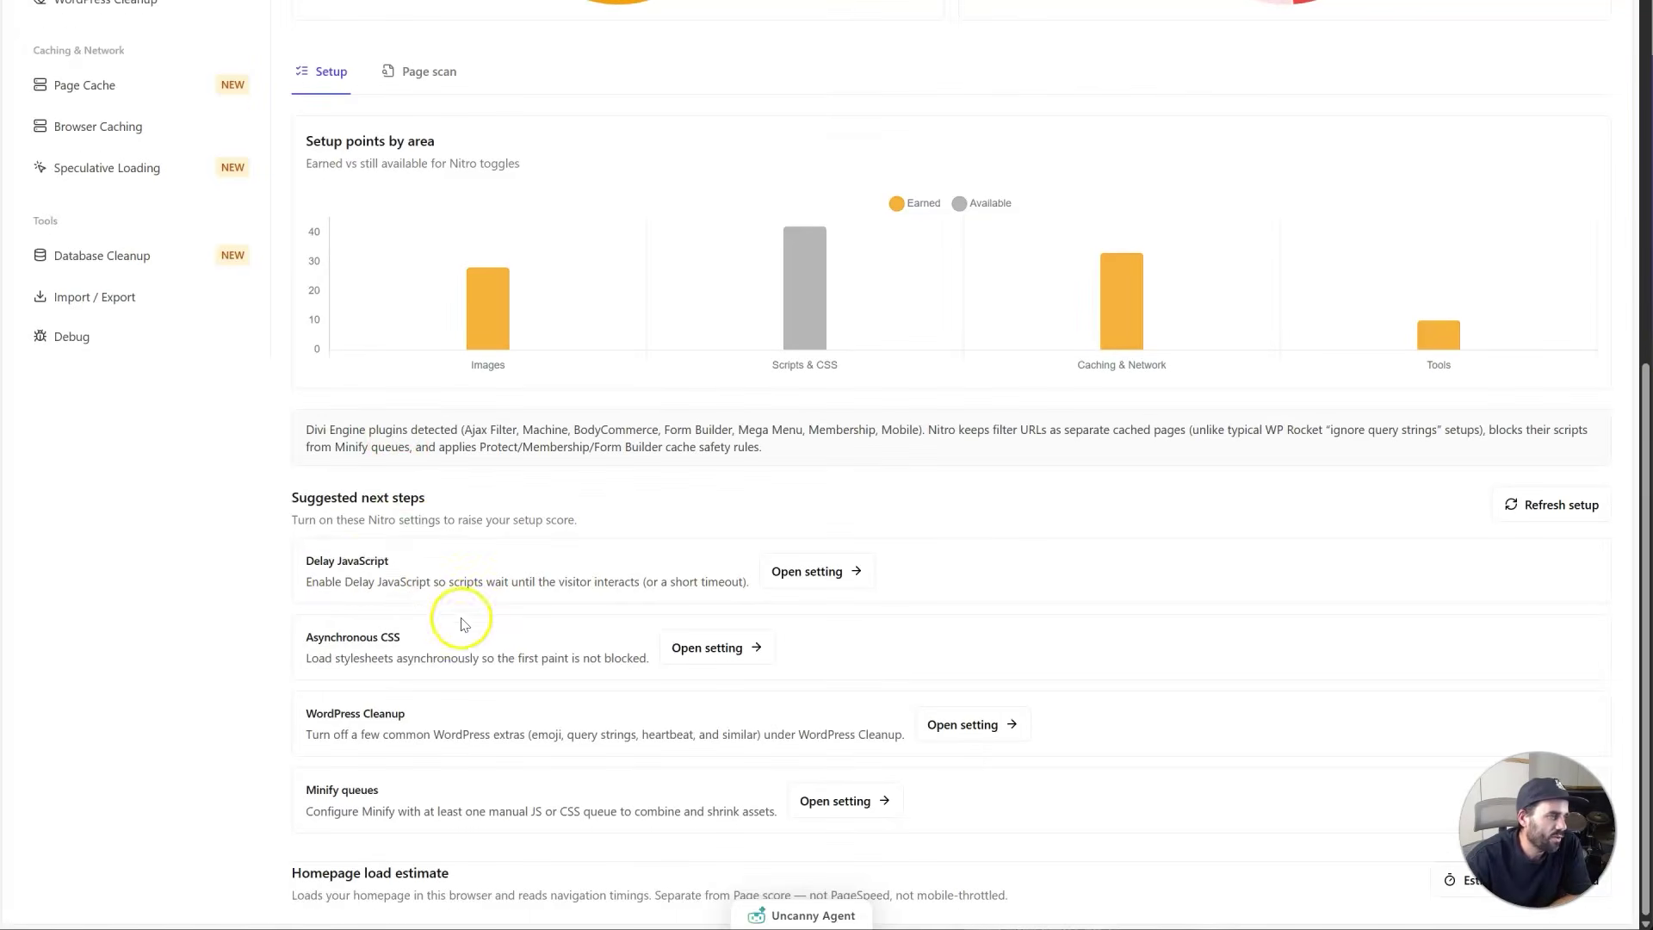
click(817, 580)
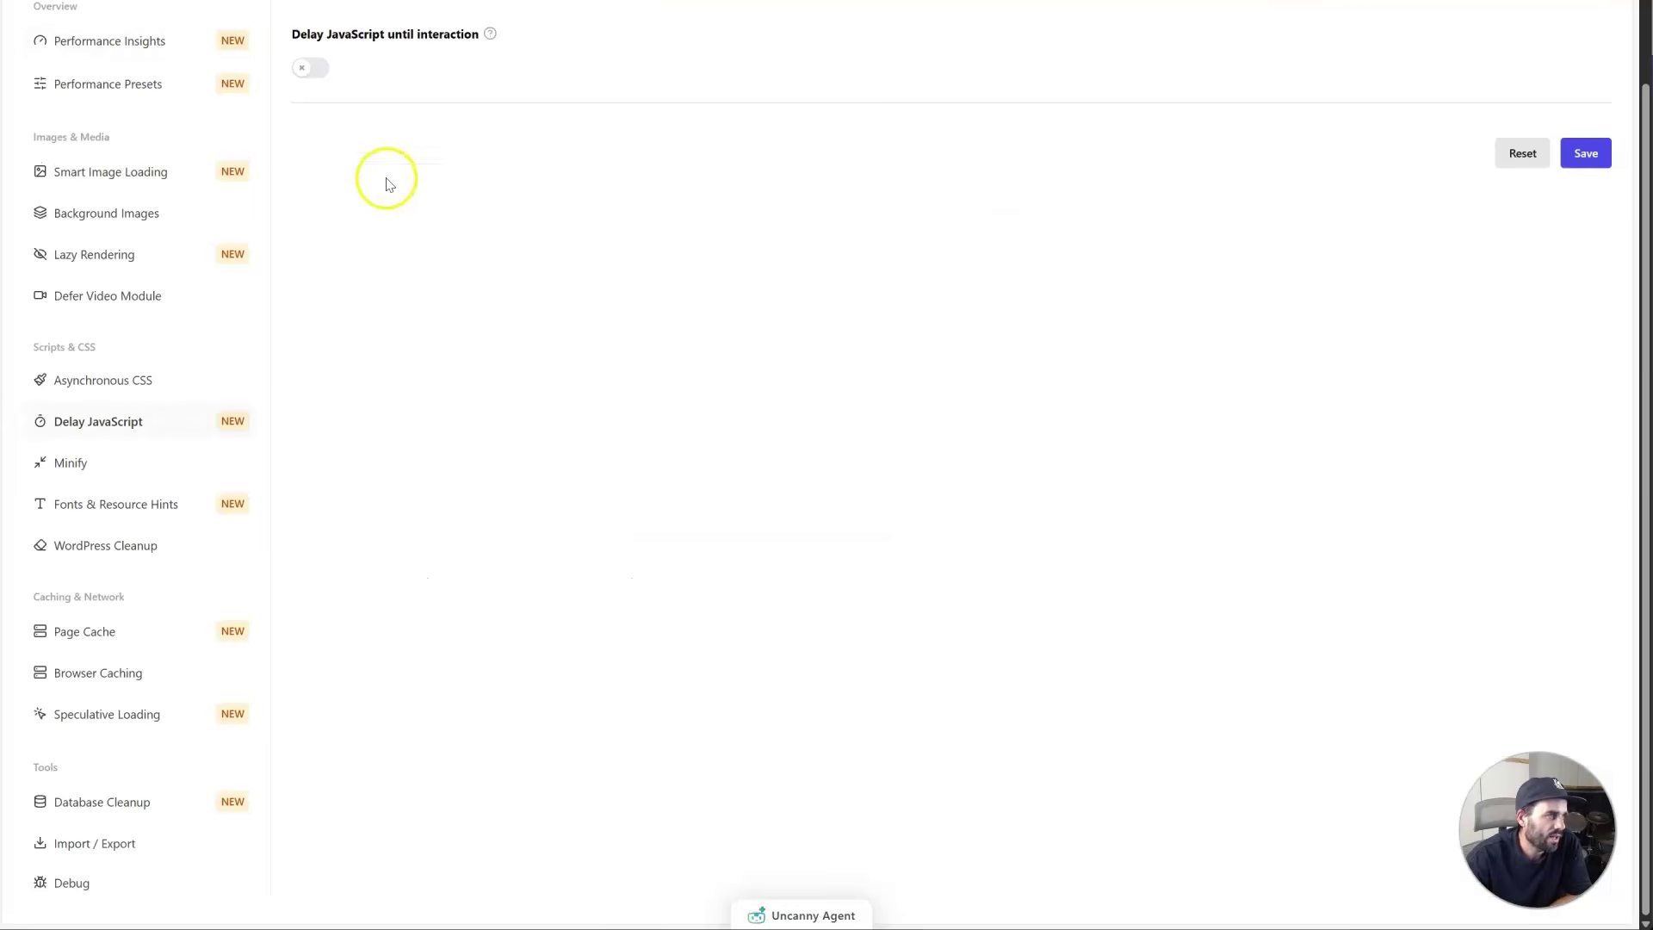
click(110, 156)
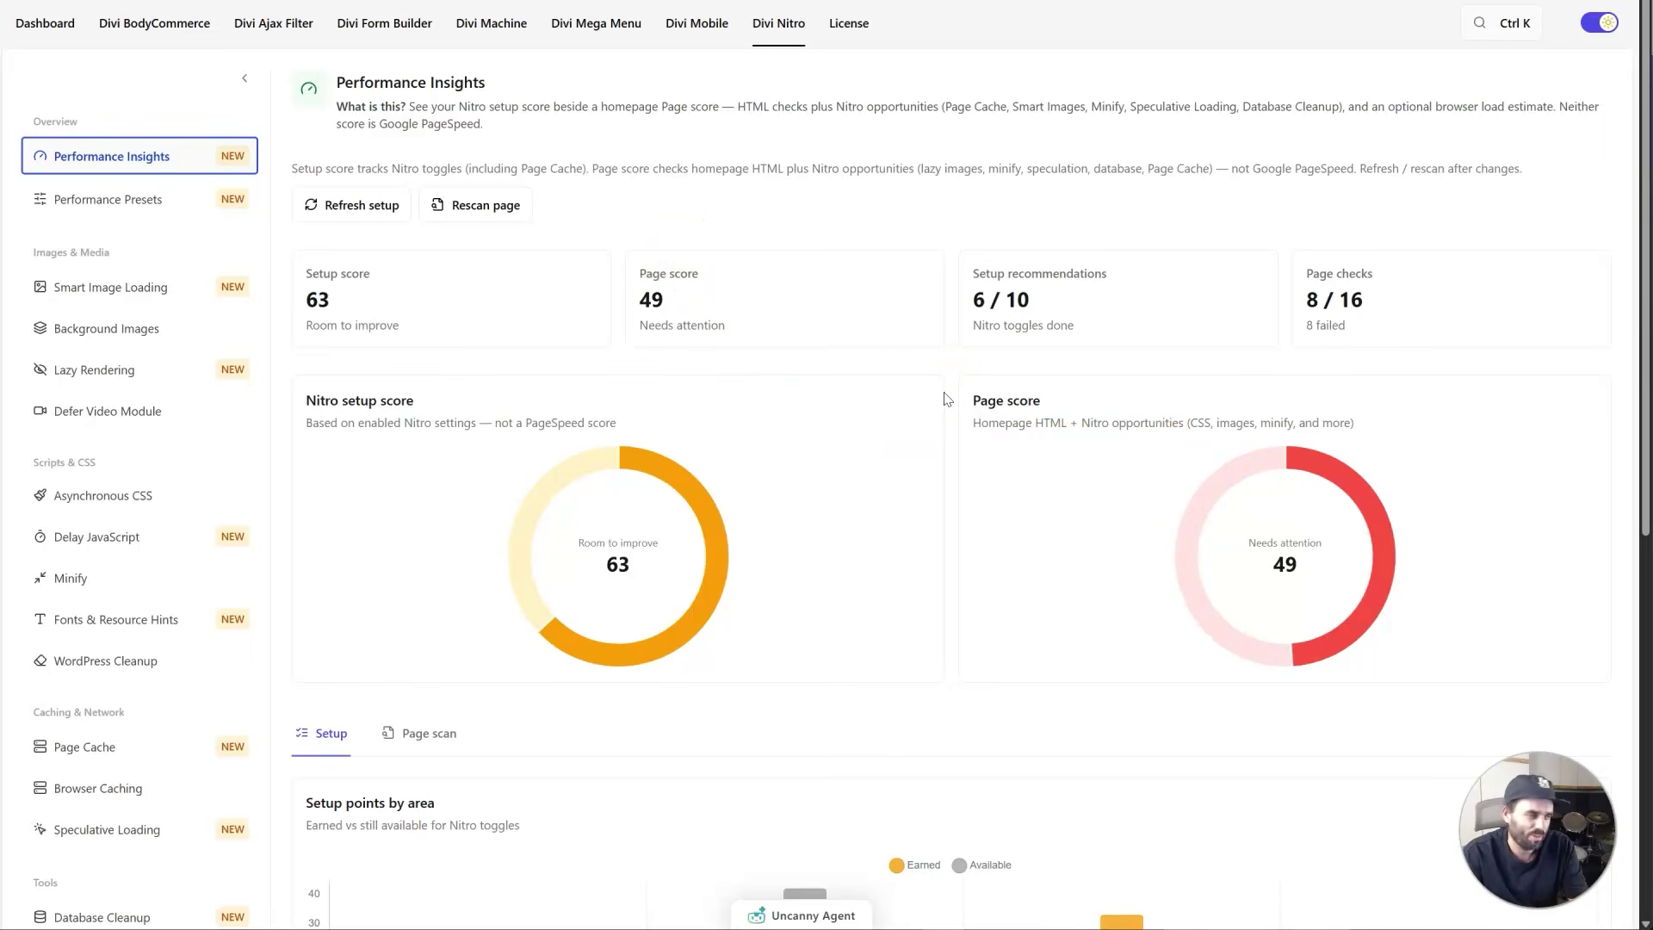
scroll(945, 399, down, 7)
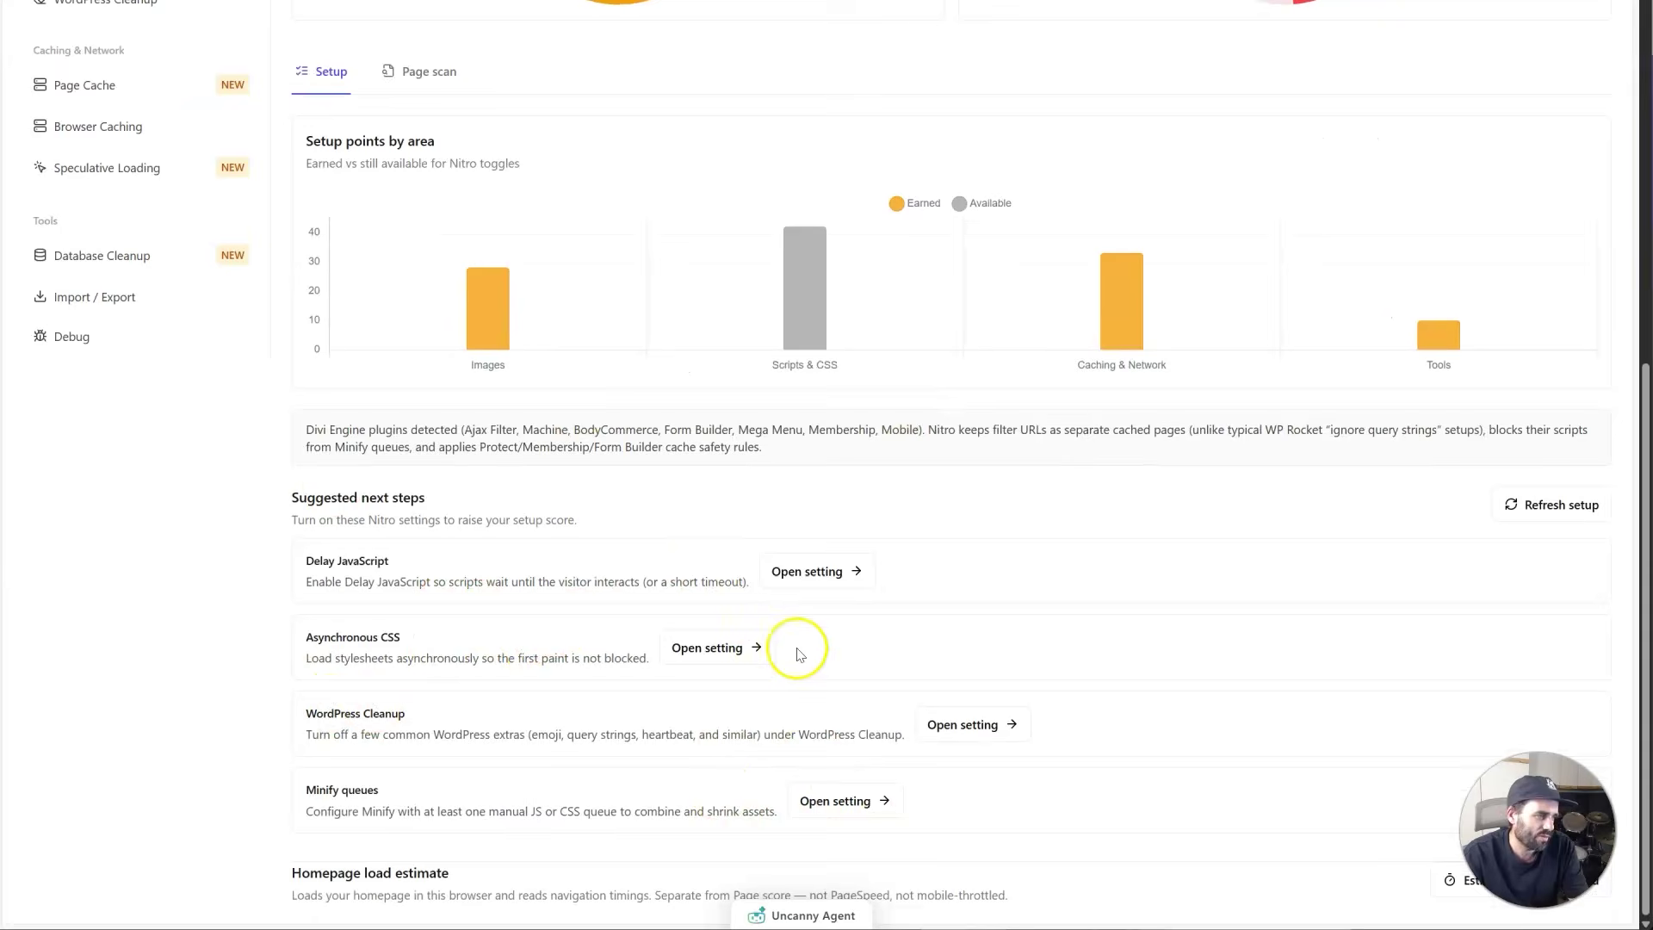
scroll(797, 655, up, 7)
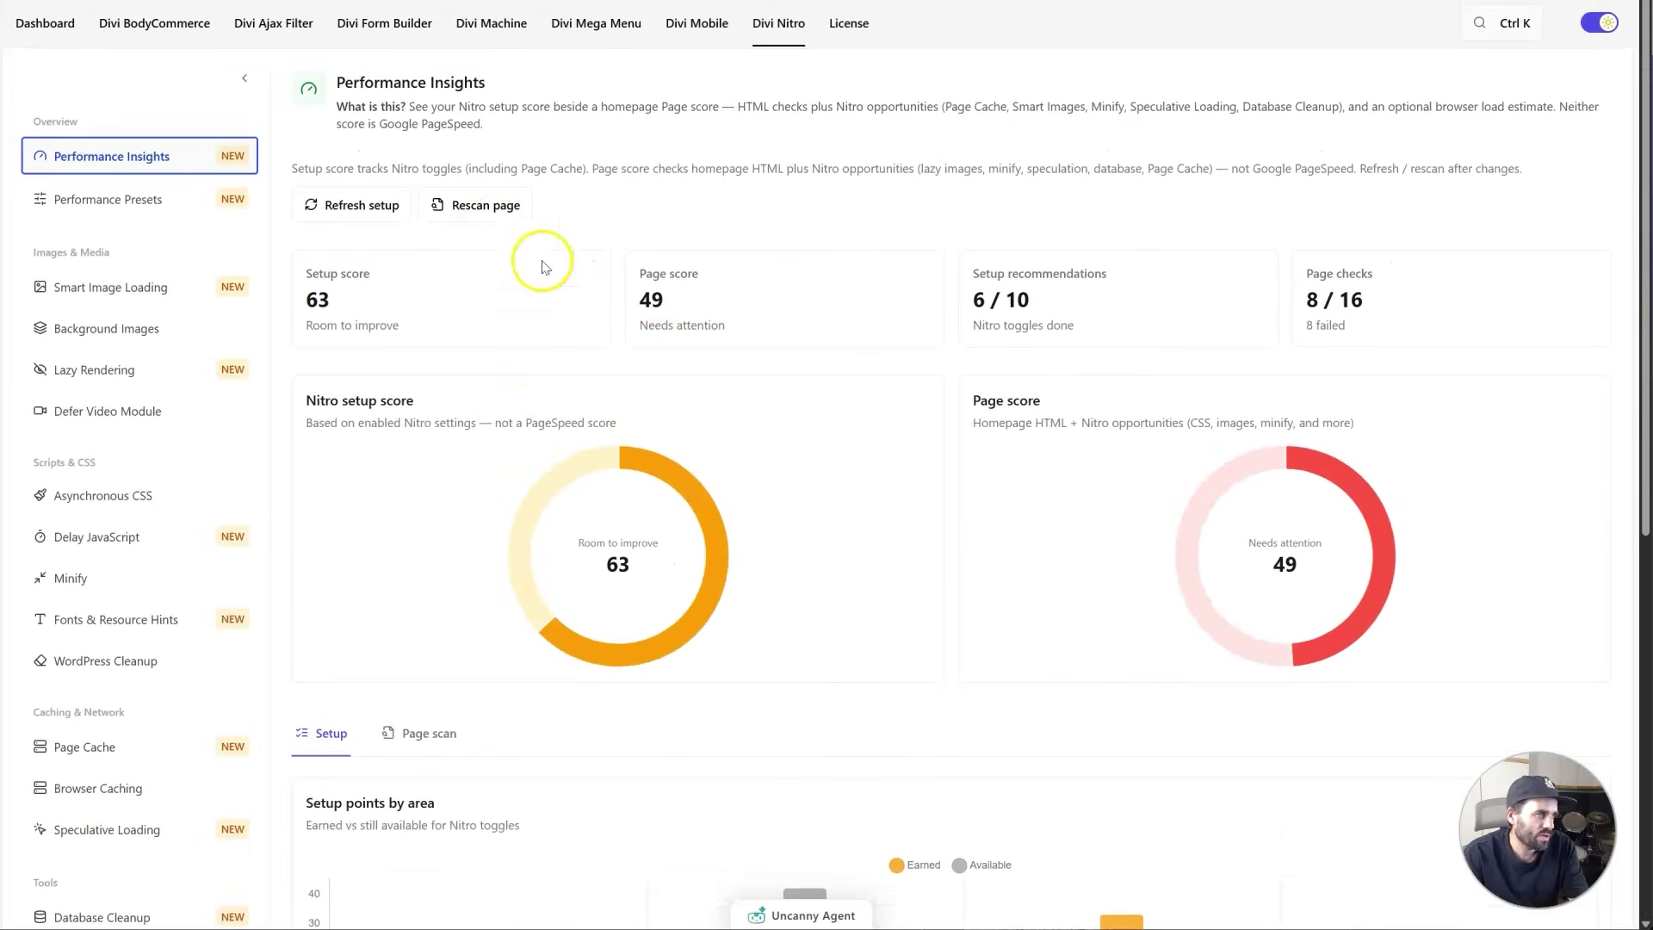
Show the Page scan results and look over the failed homepage checks
click(427, 732)
scroll(462, 689, down, 5)
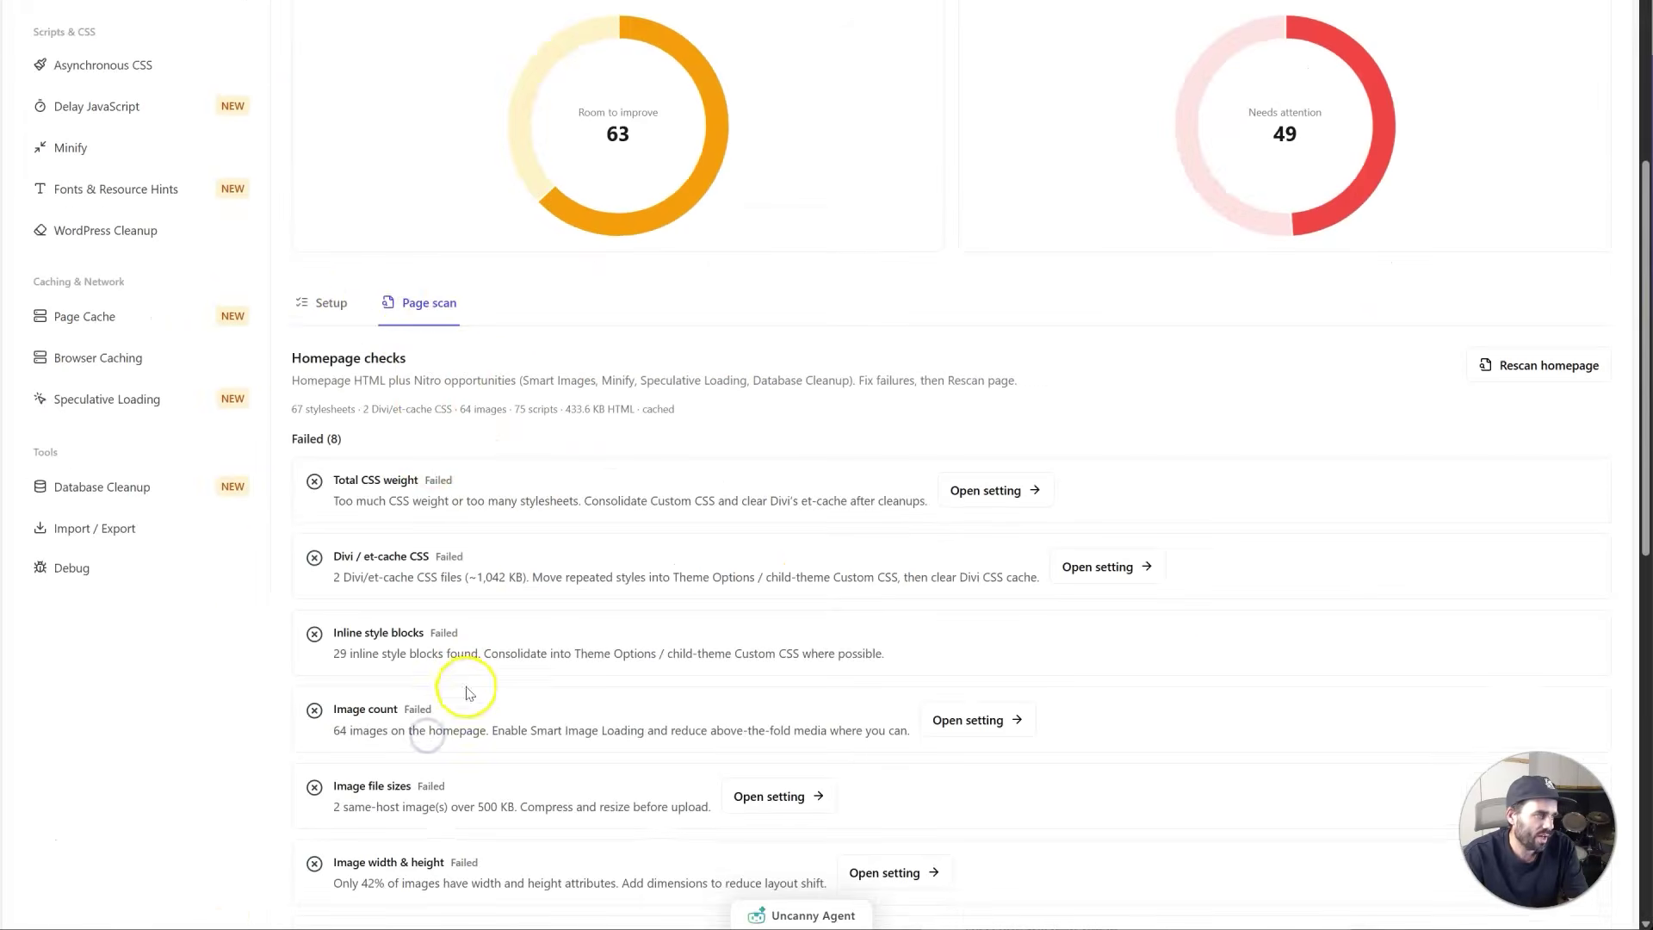
scroll(404, 318, down, 2)
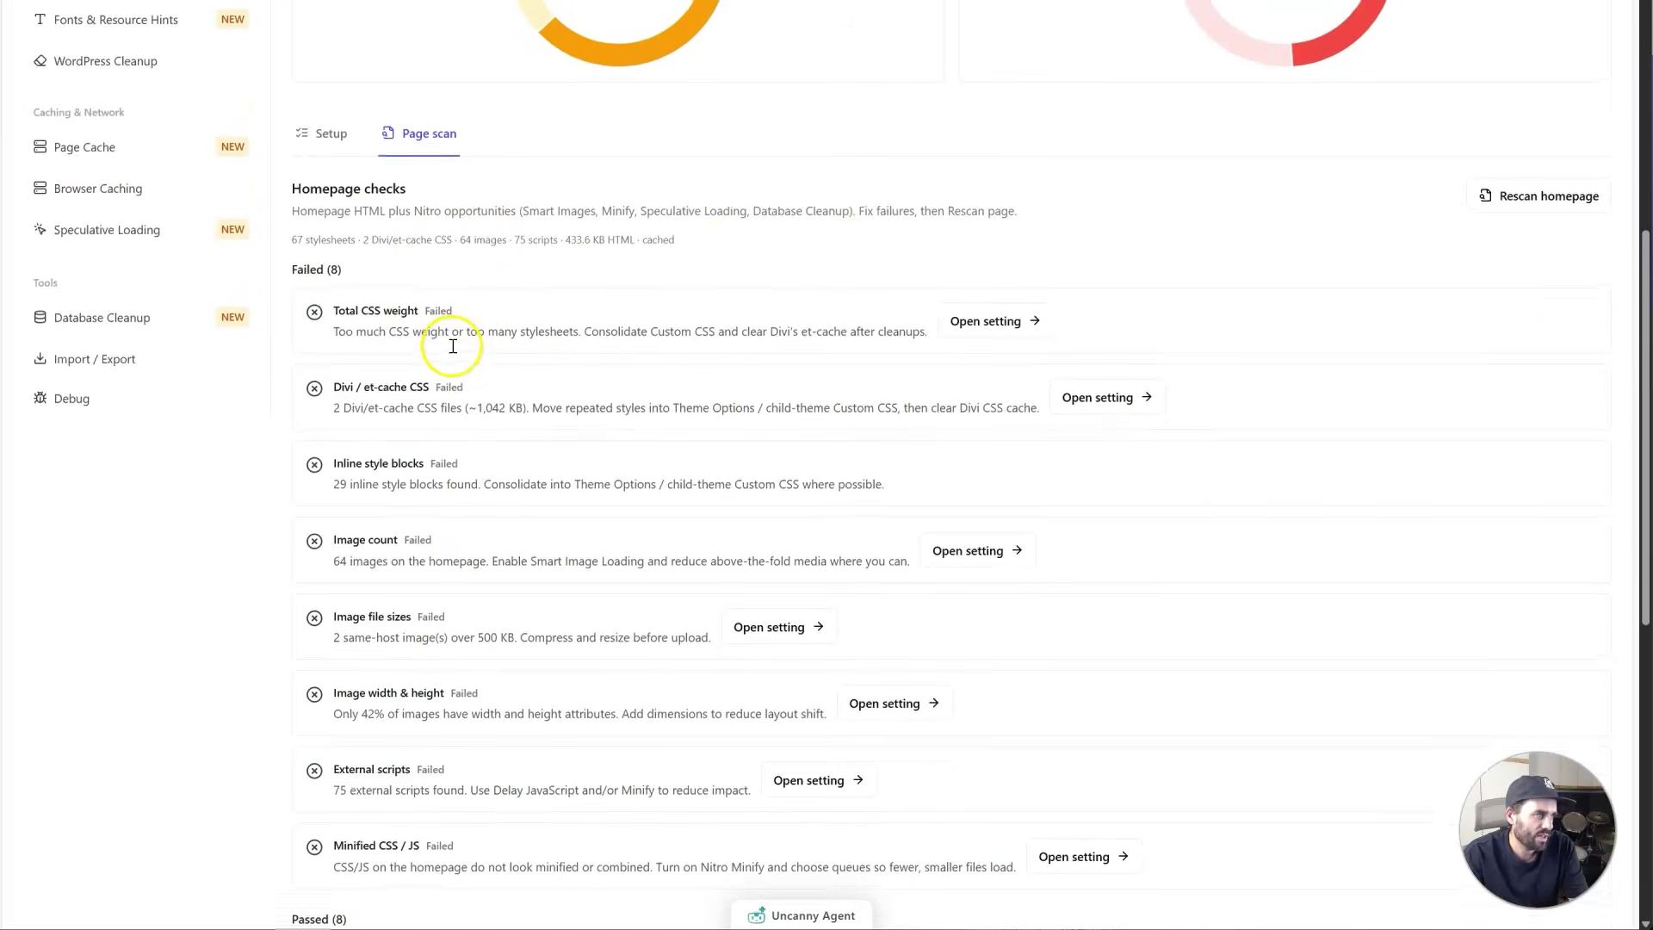
scroll(473, 317, down, 1)
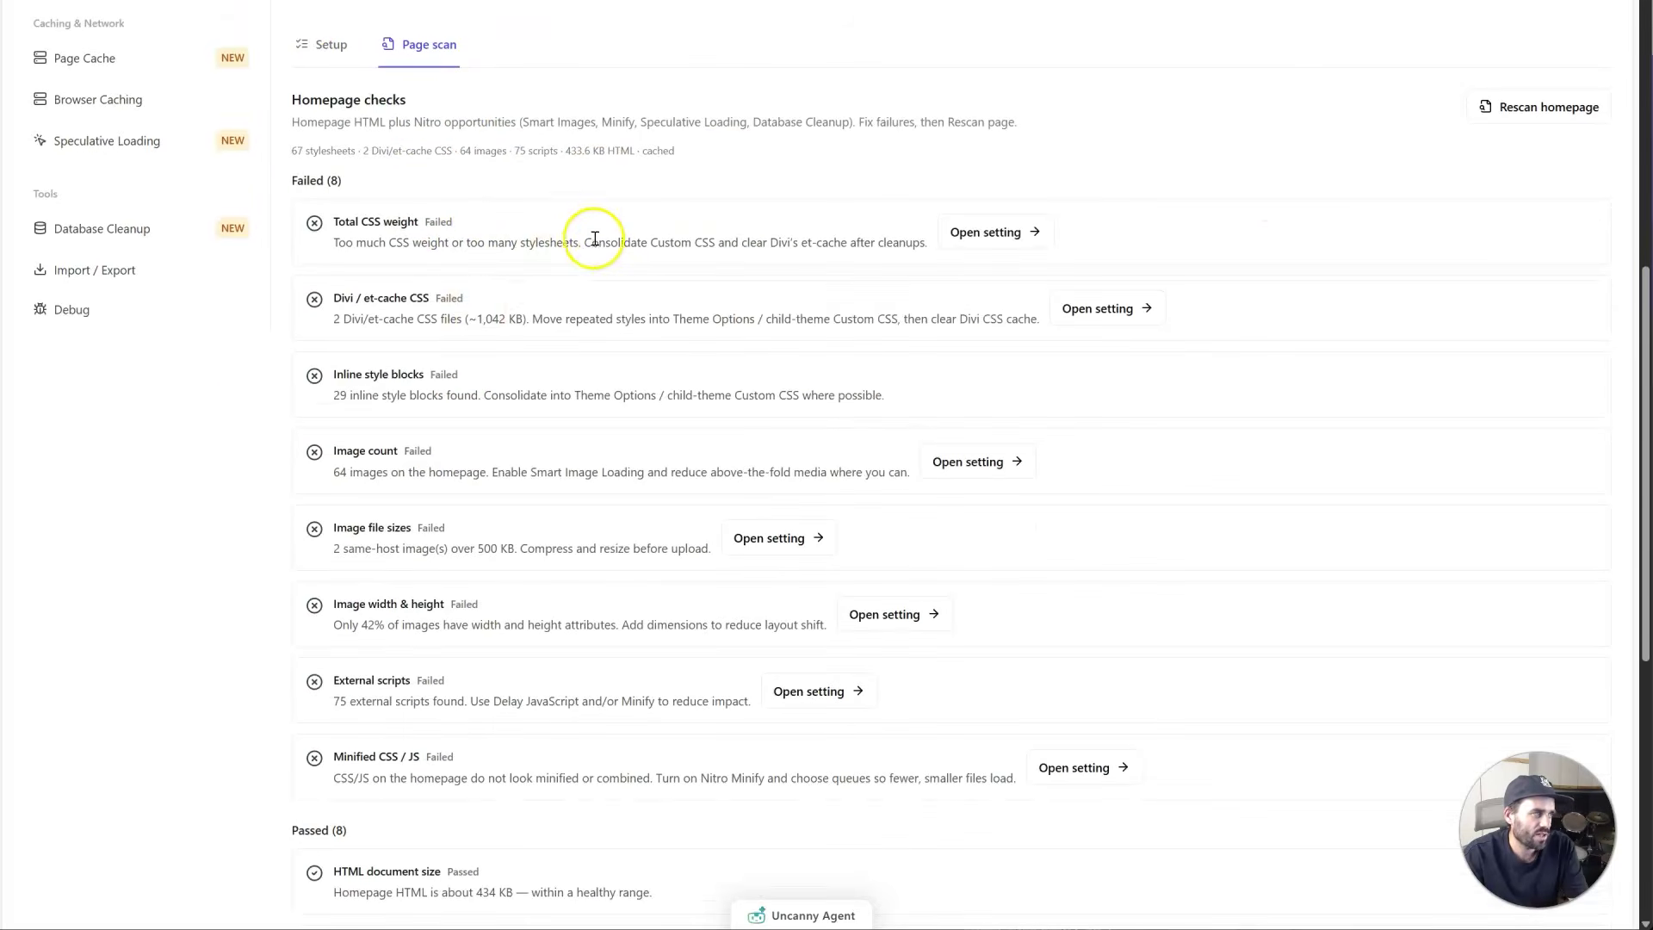
scroll(565, 245, up, 1)
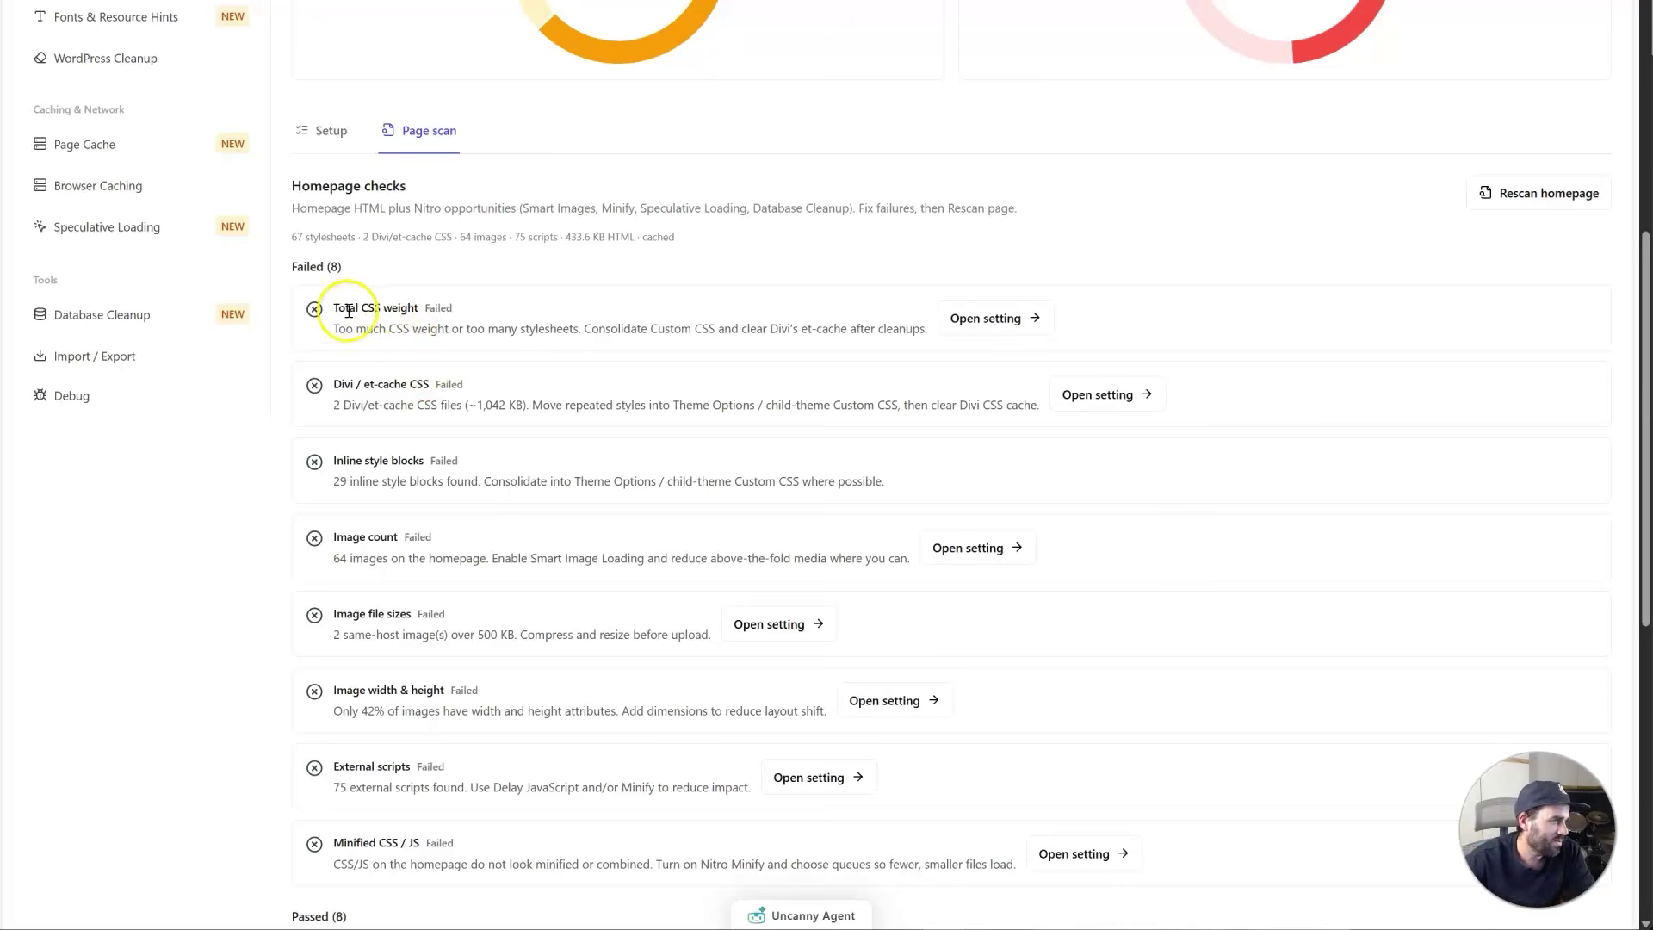
Read the failed CSS weight, et-cache CSS, inline style, image count and image file size checks, and glance over the passed ones
drag(333, 307, 593, 328)
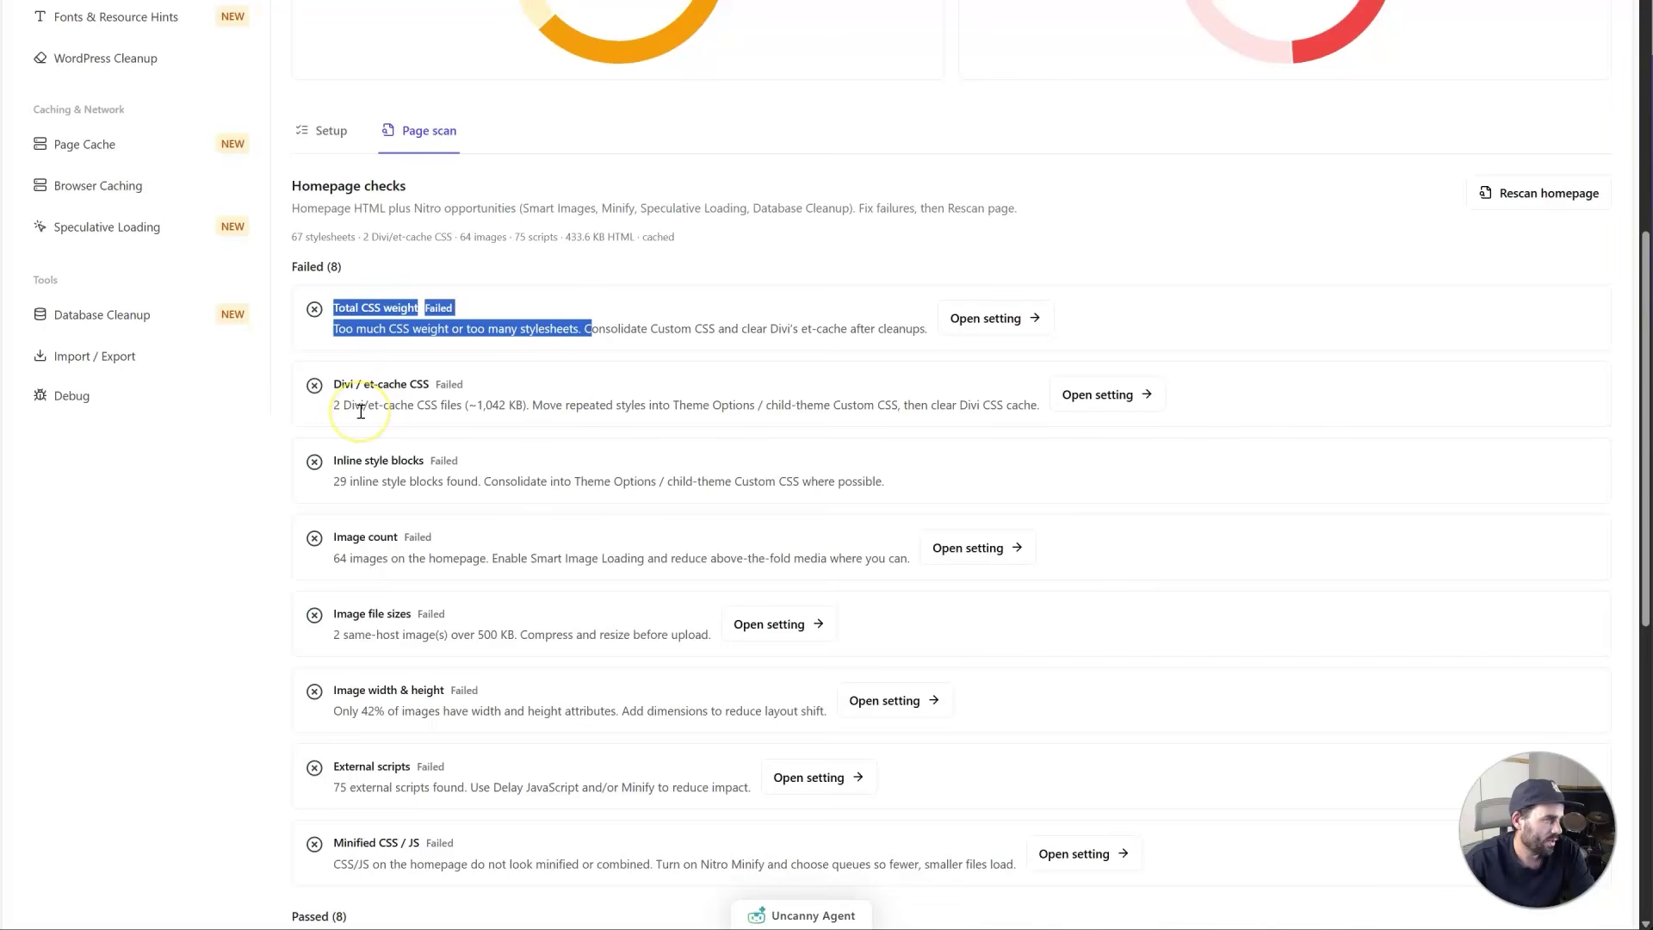
drag(366, 406, 764, 404)
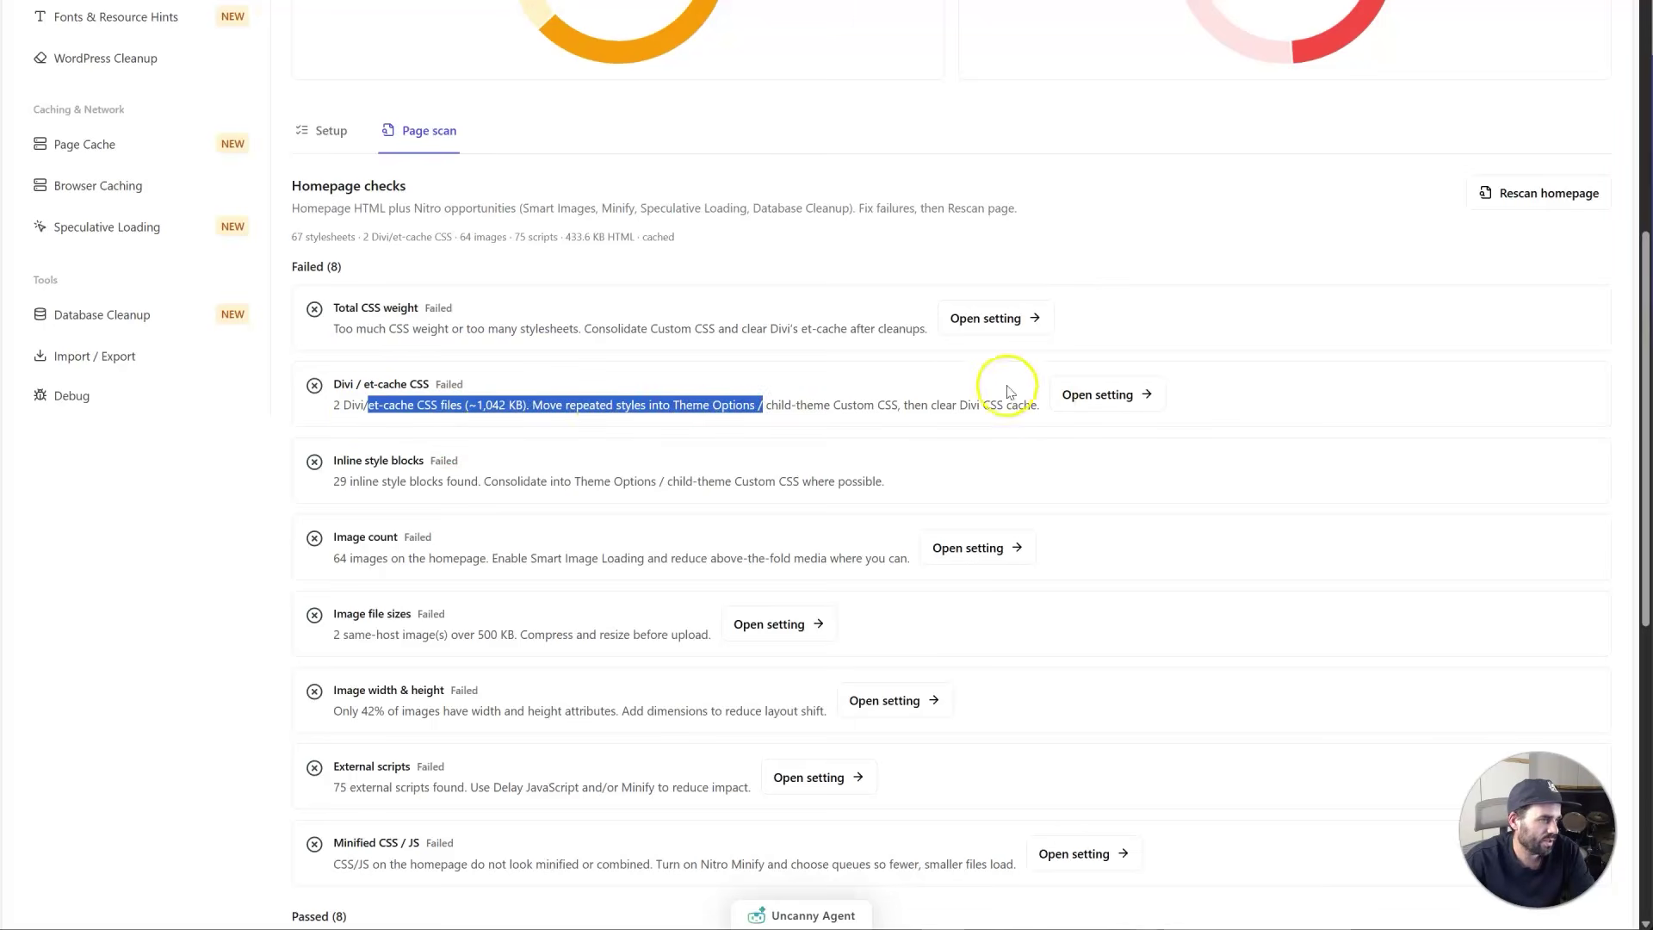
drag(351, 481, 623, 483)
drag(333, 558, 509, 558)
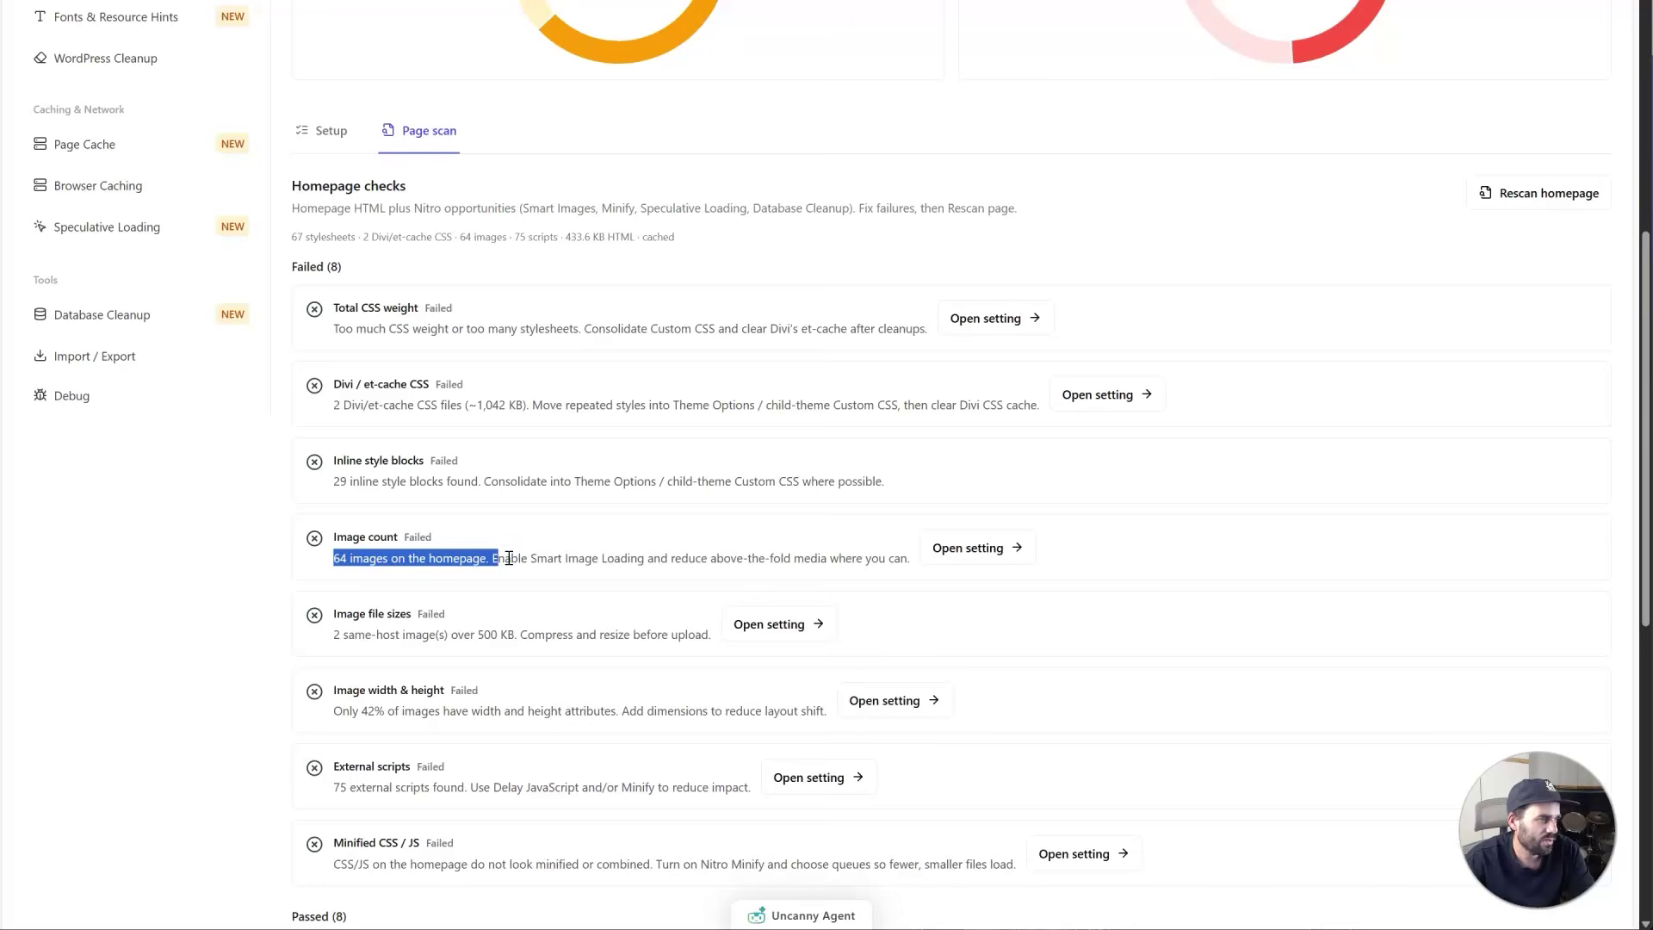
scroll(544, 573, down, 1)
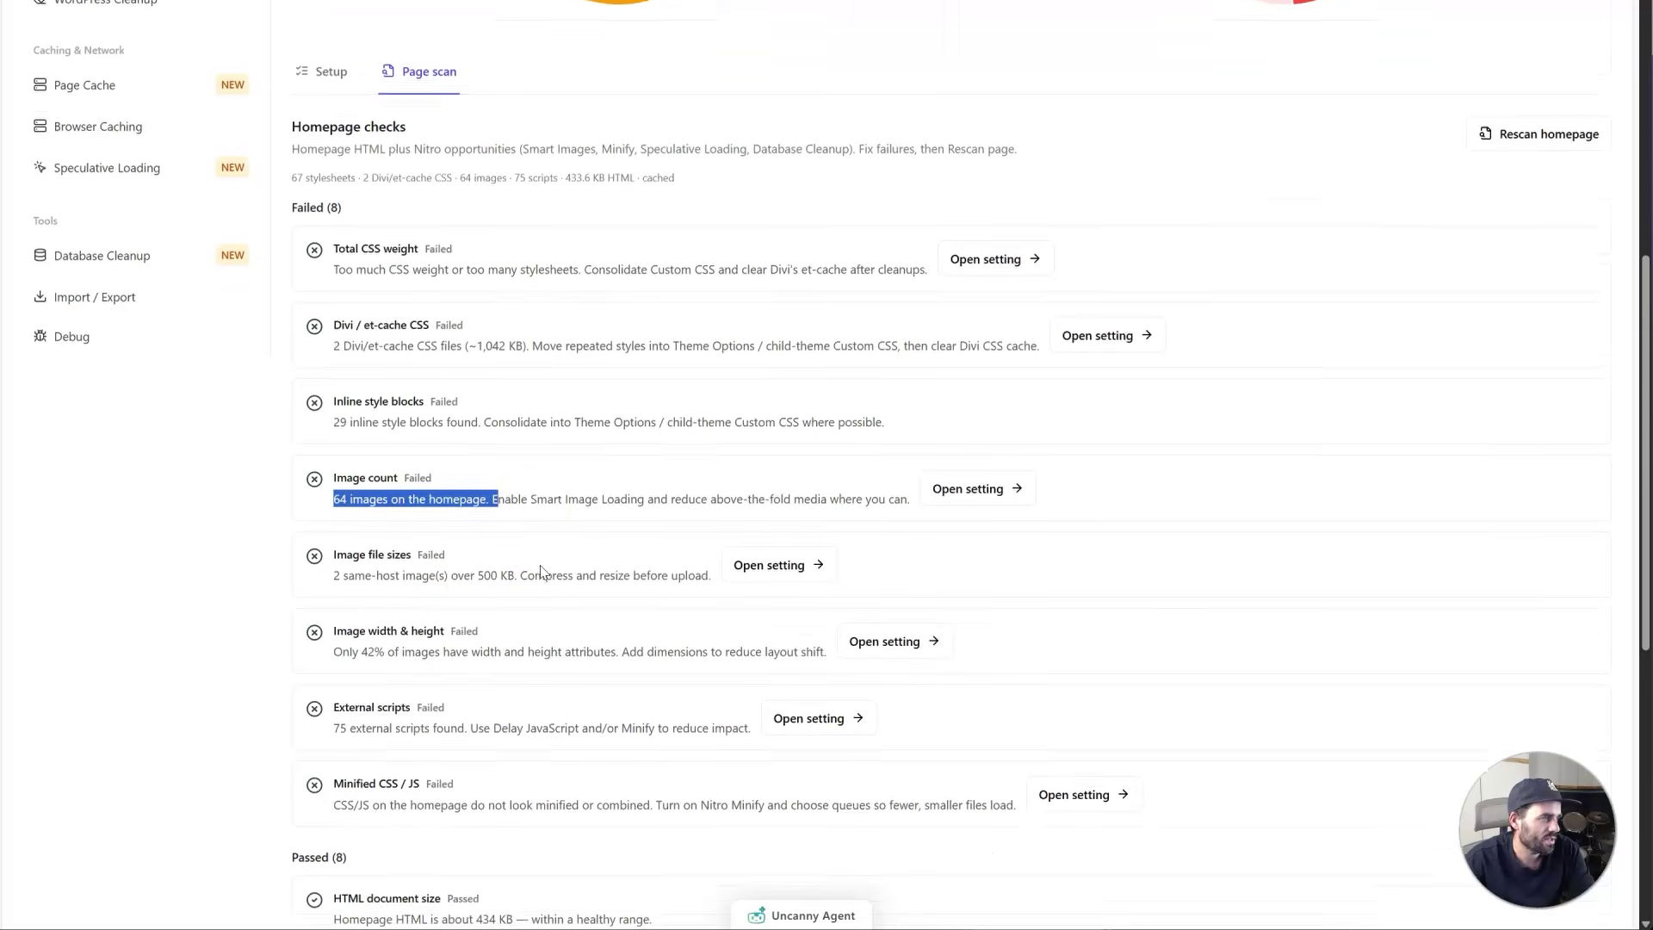
drag(348, 548, 463, 543)
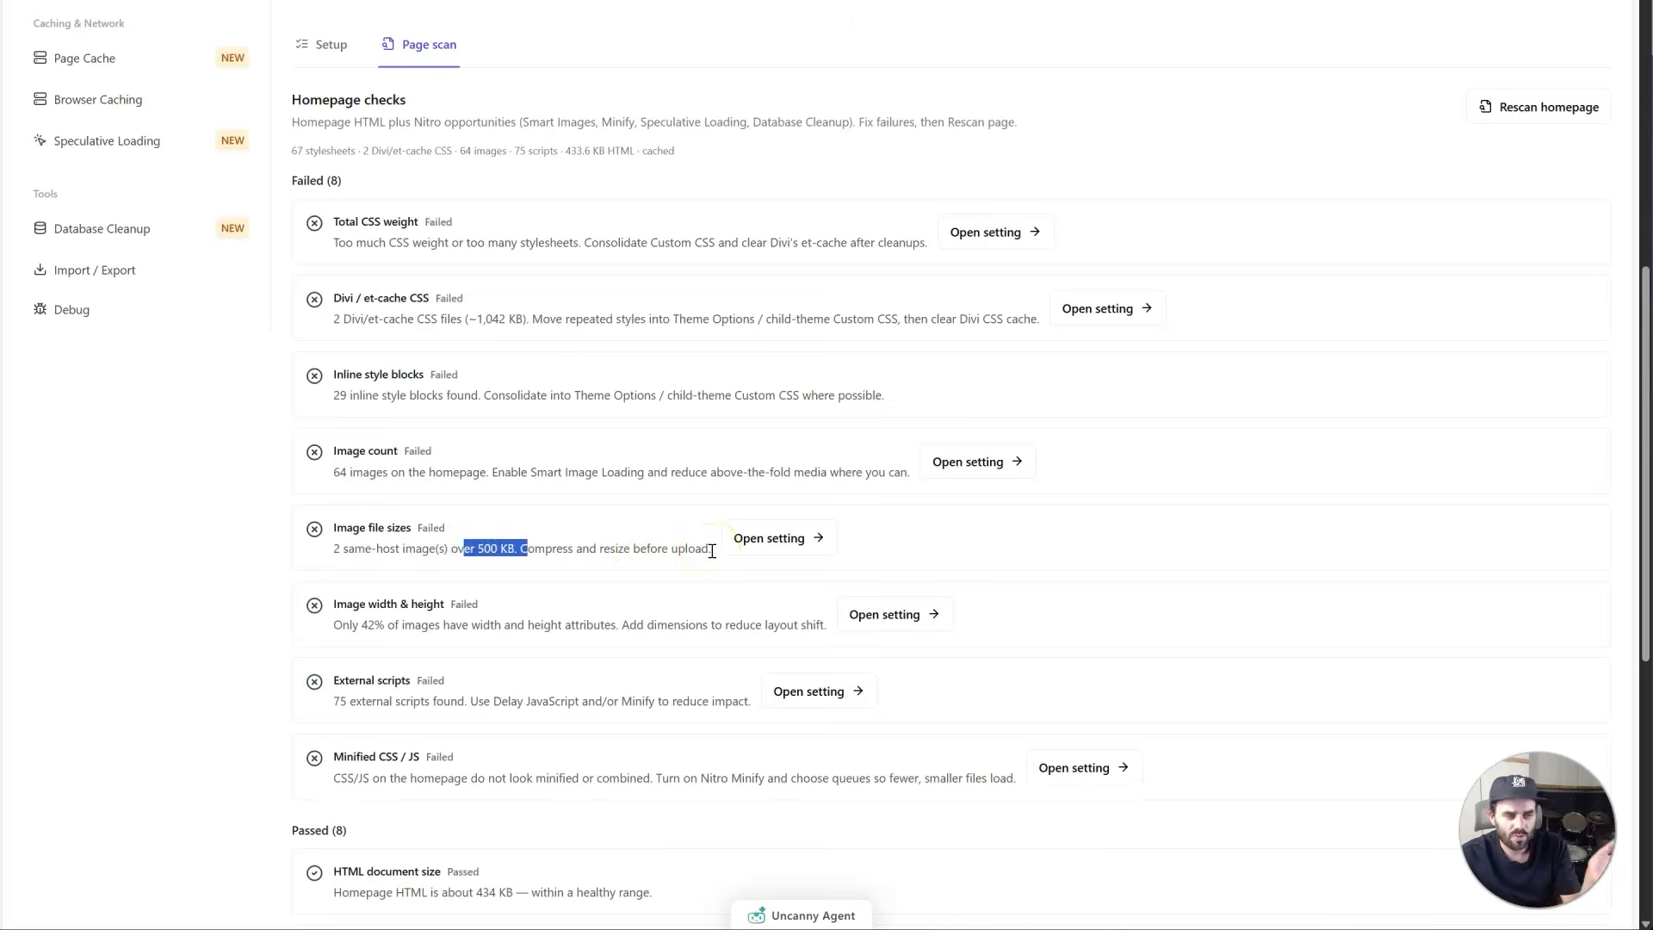
drag(712, 551, 429, 548)
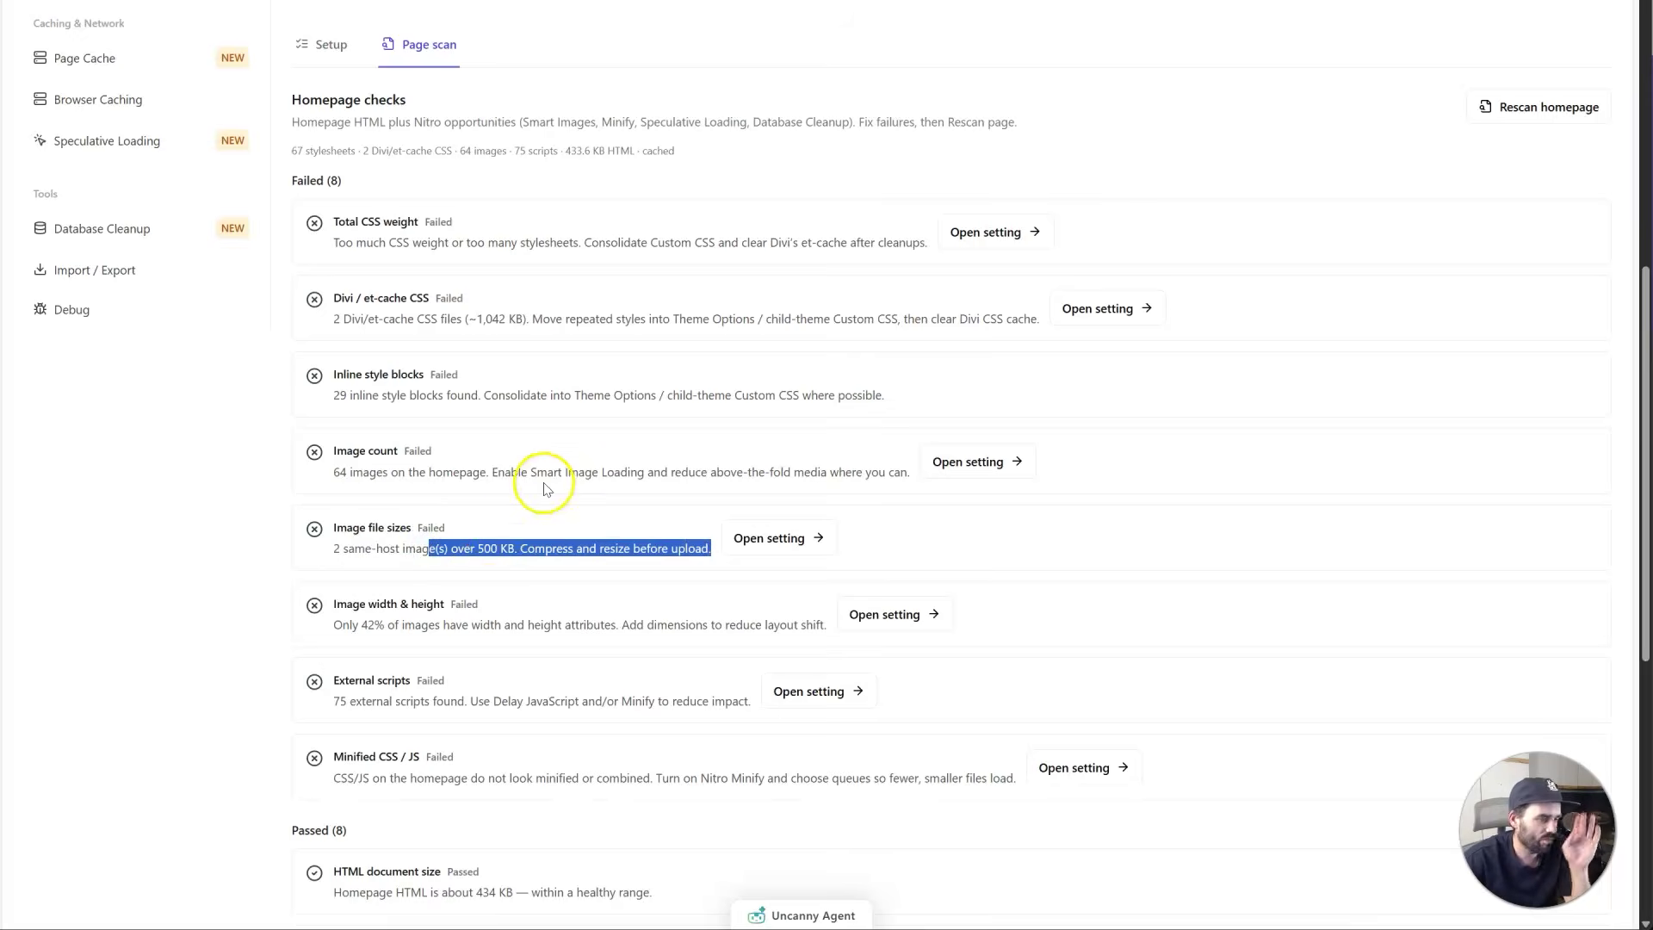
scroll(456, 564, down, 4)
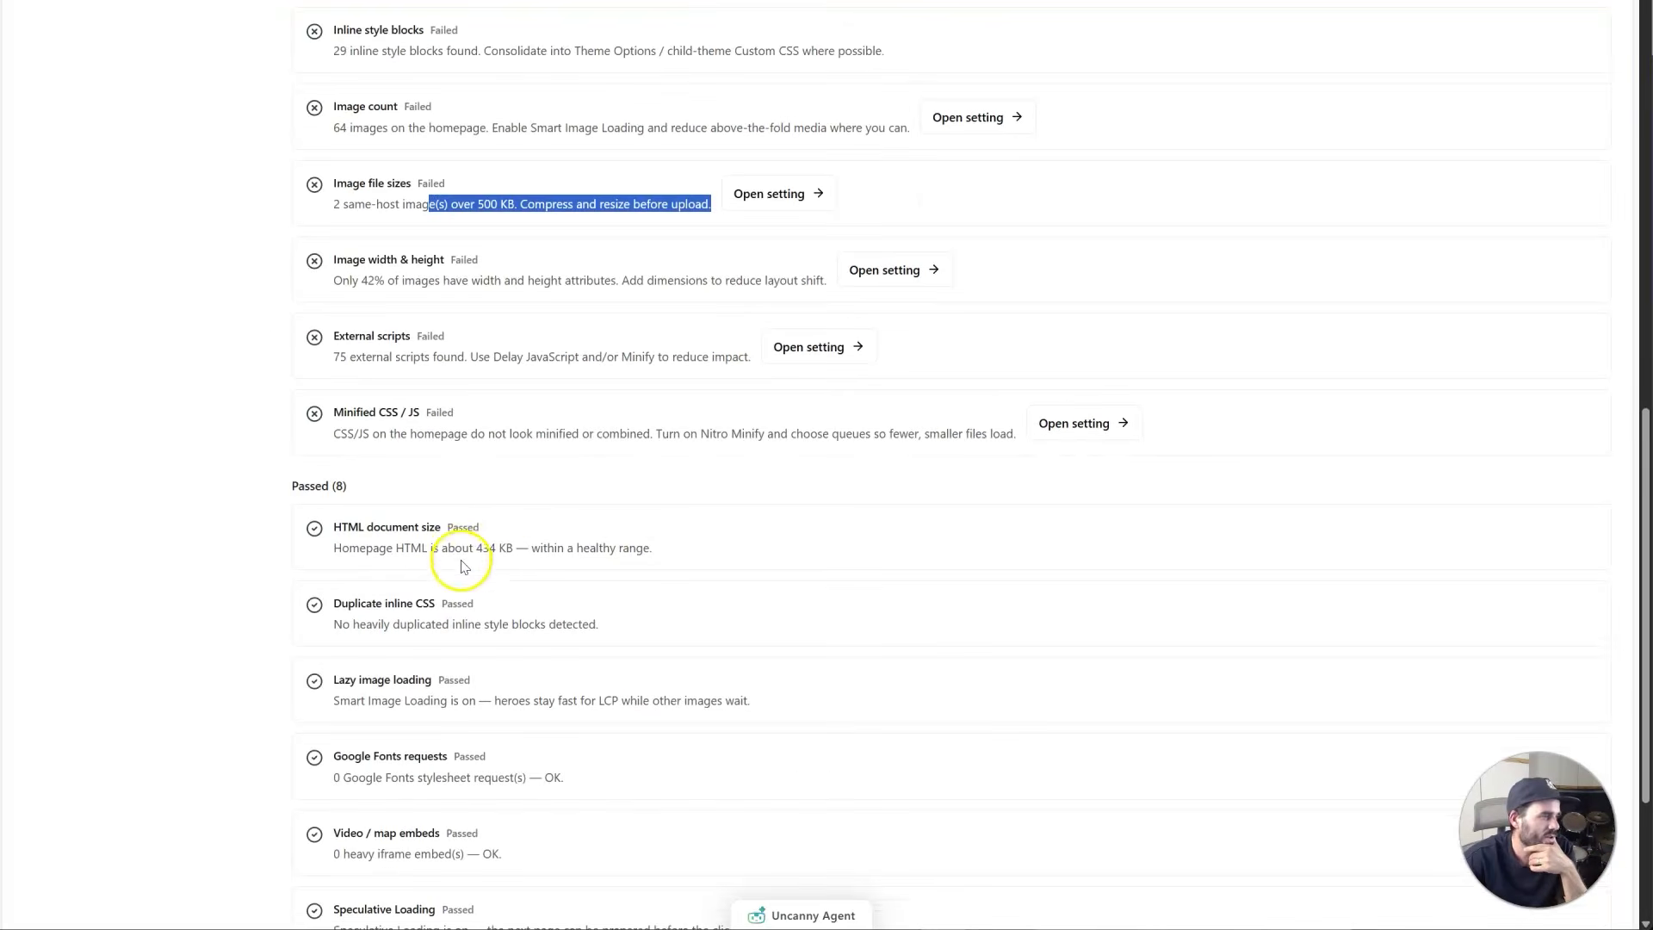
Open Performance Presets and read which optimizations the Safe preset includes
scroll(712, 418, up, 12)
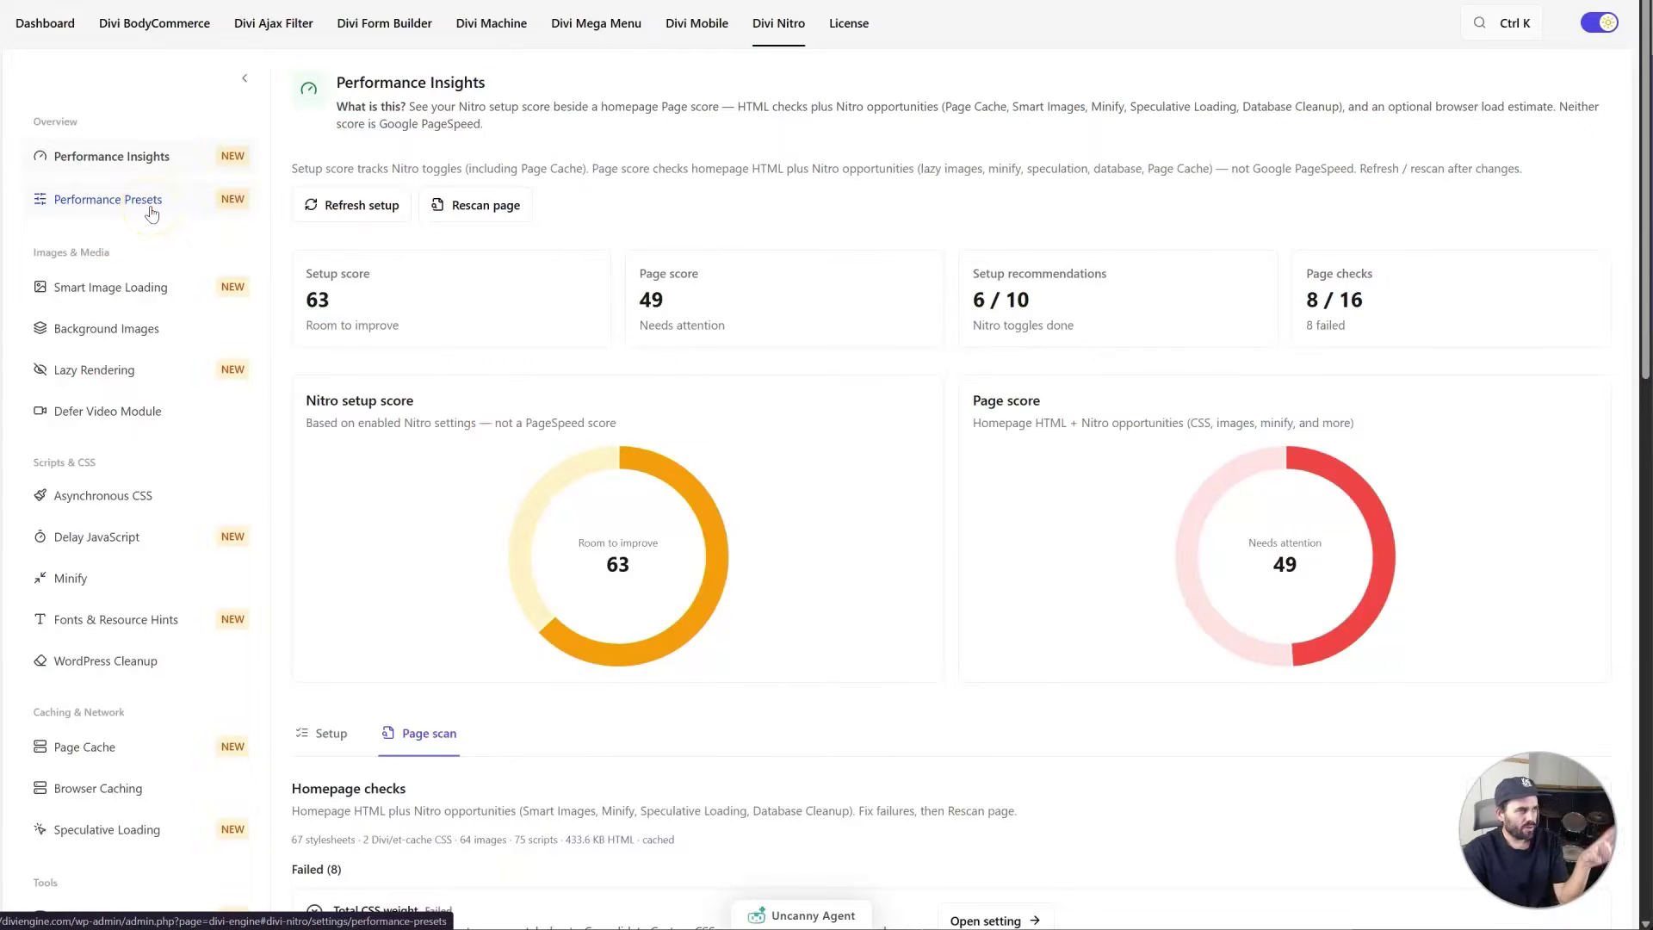
click(151, 211)
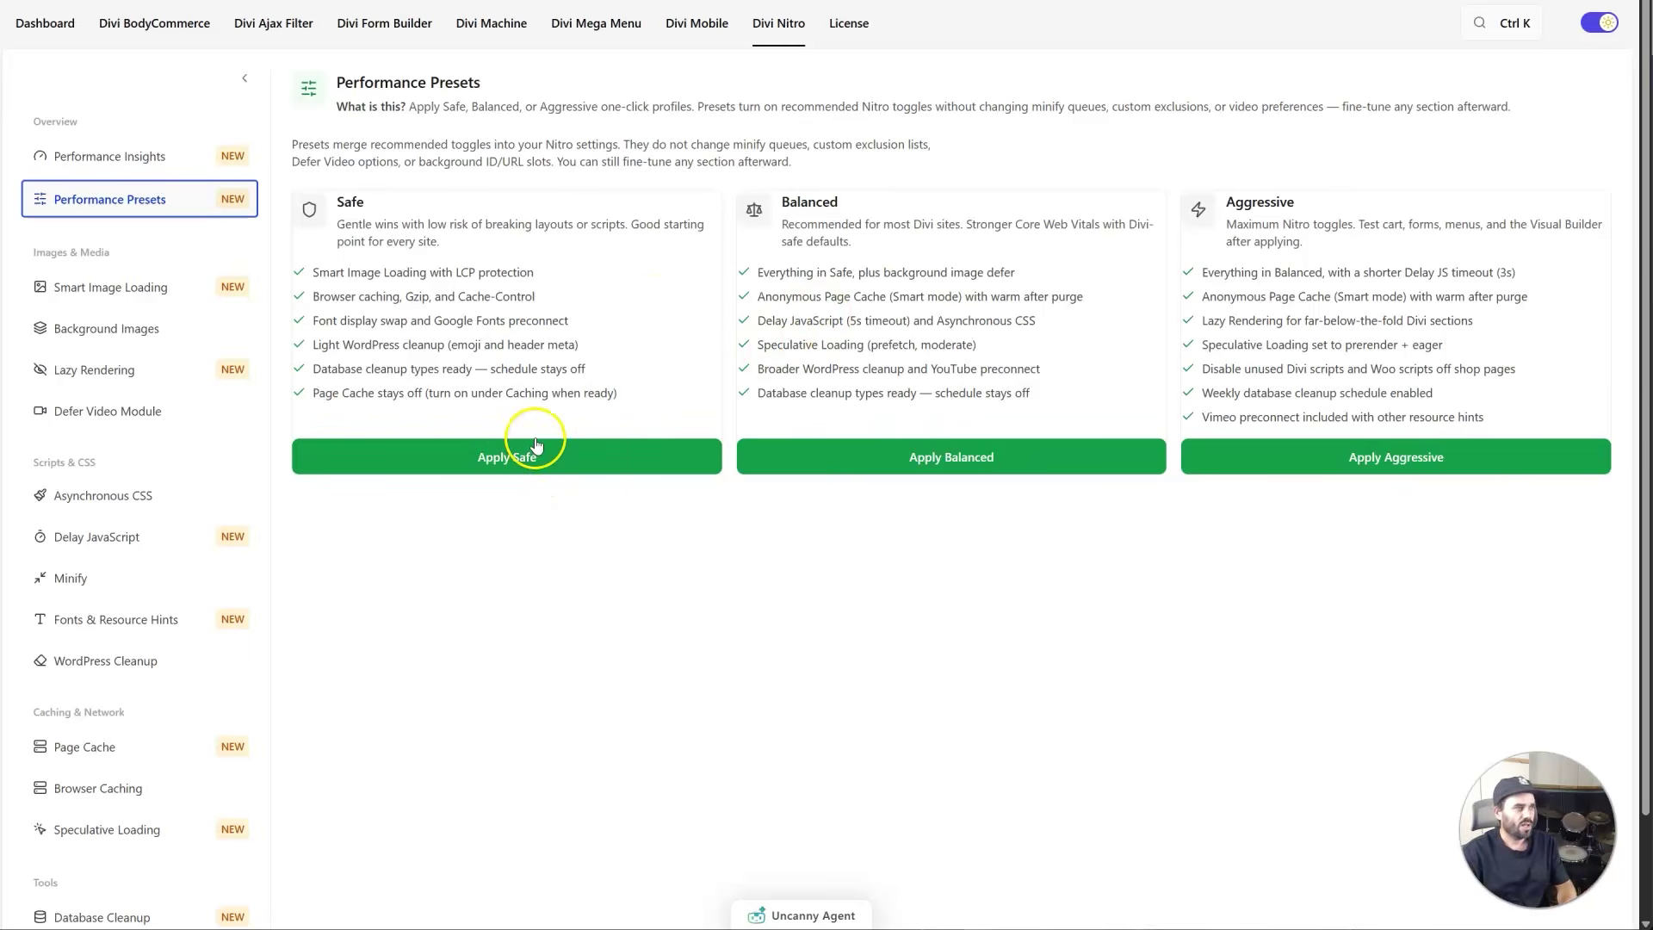
drag(315, 273, 476, 271)
drag(341, 296, 436, 307)
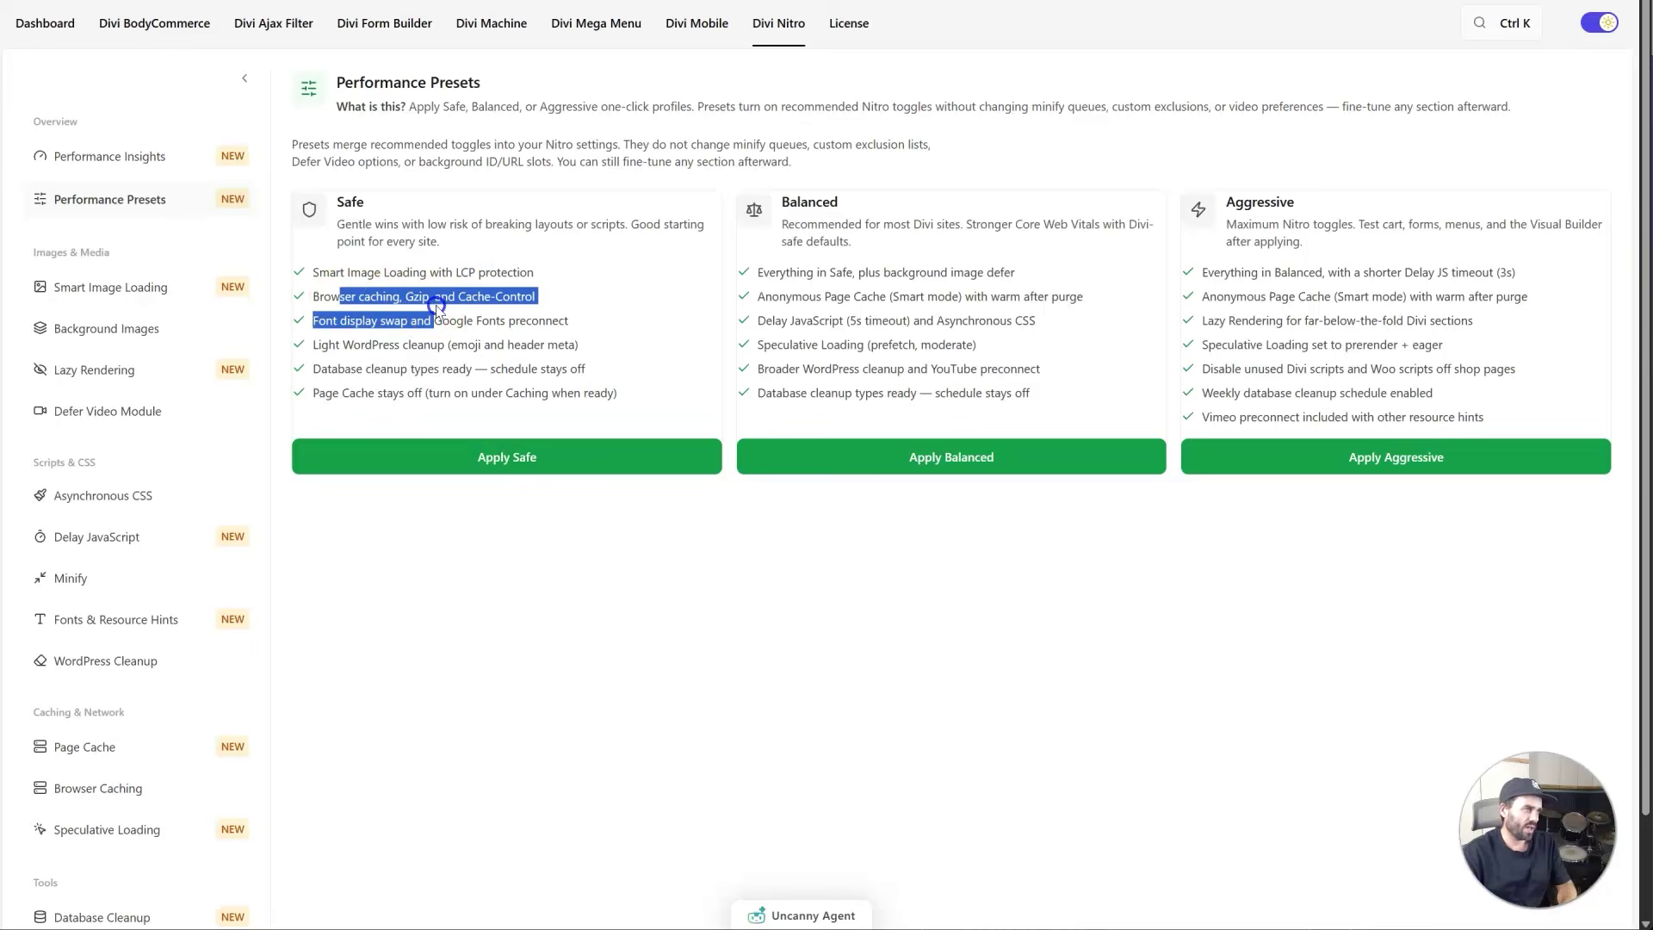
click(362, 320)
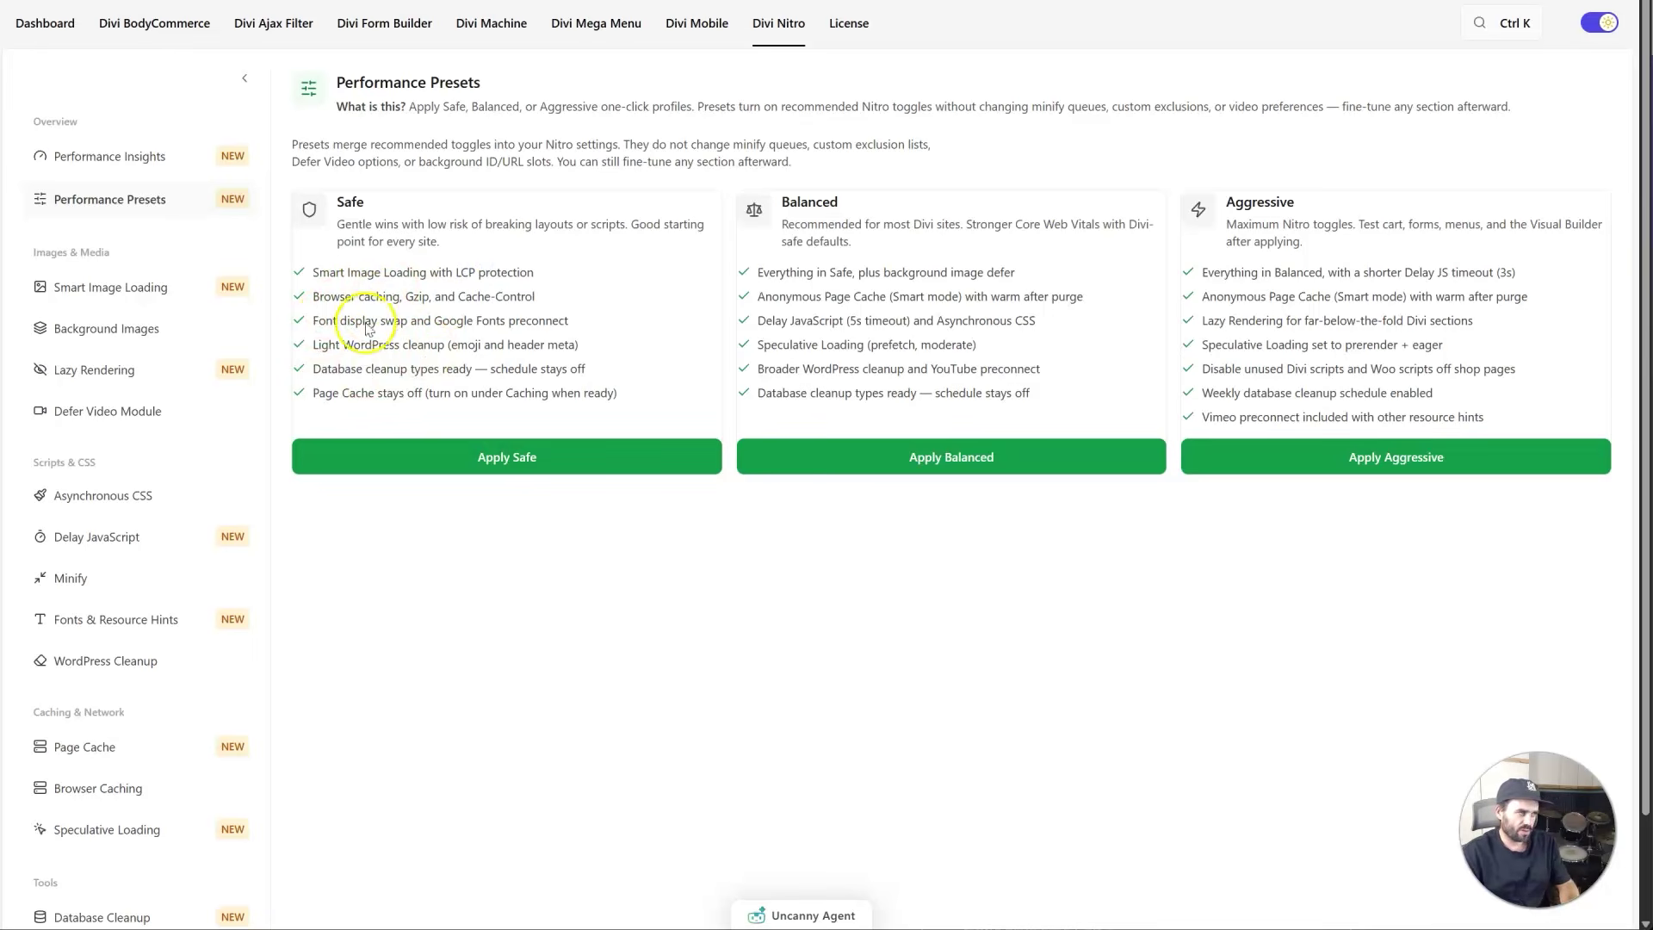
drag(333, 392, 501, 386)
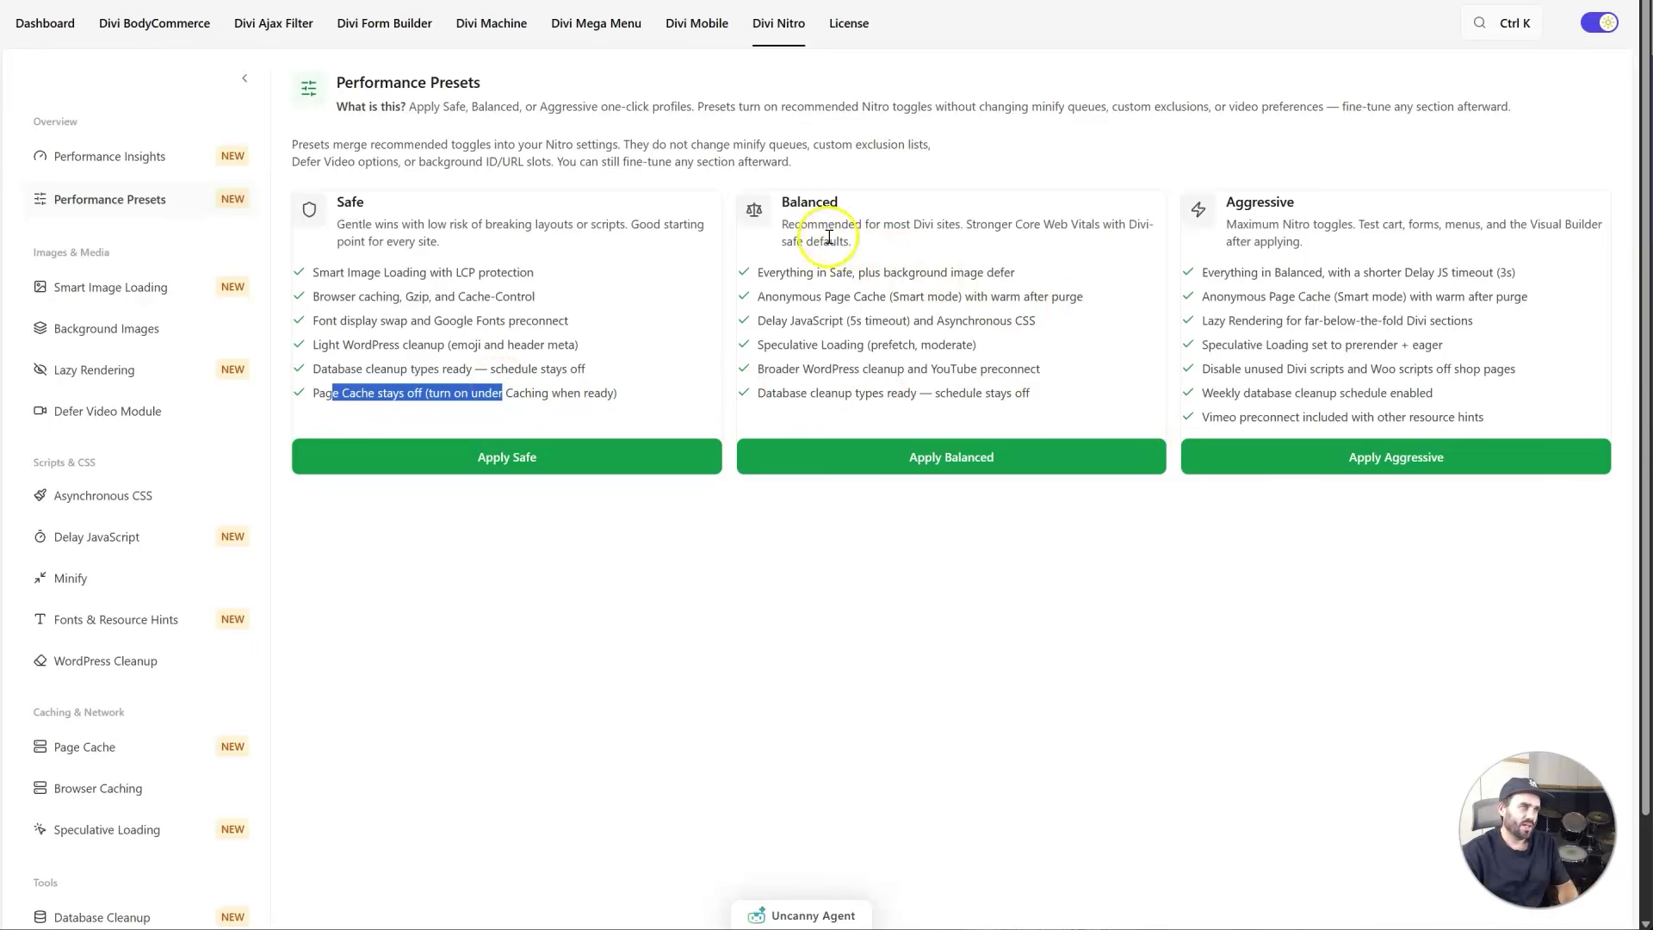
Read the Balanced preset's database cleanup, Anonymous Page Cache and Delay JavaScript items
drag(918, 393, 828, 397)
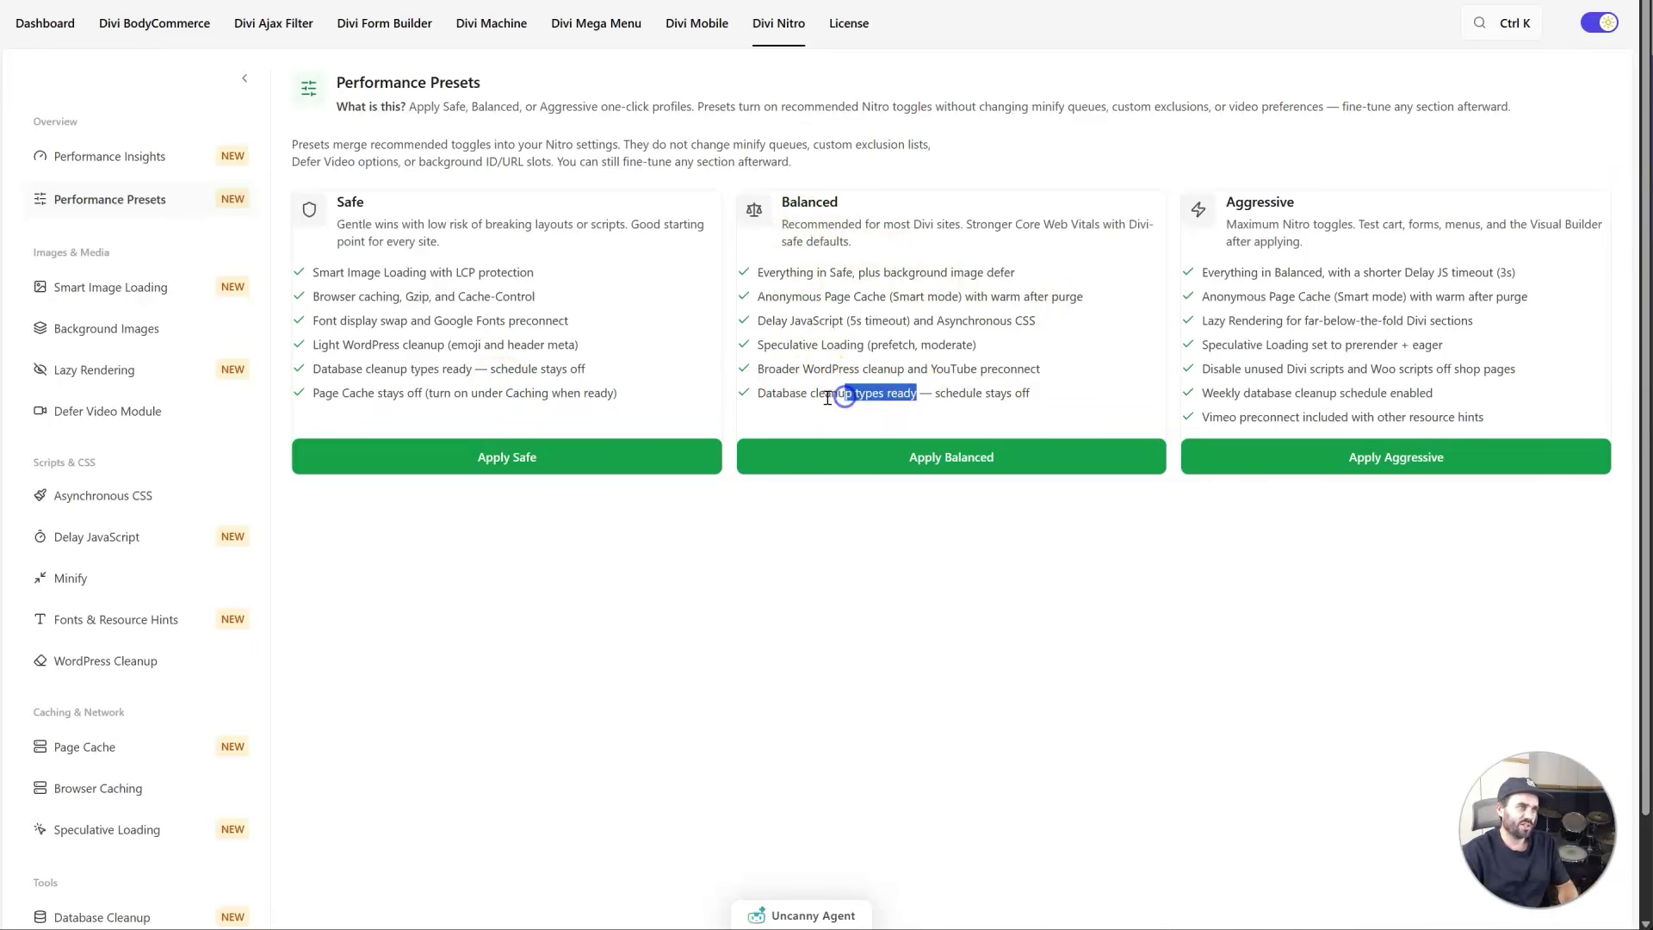
click(784, 298)
drag(784, 299, 921, 320)
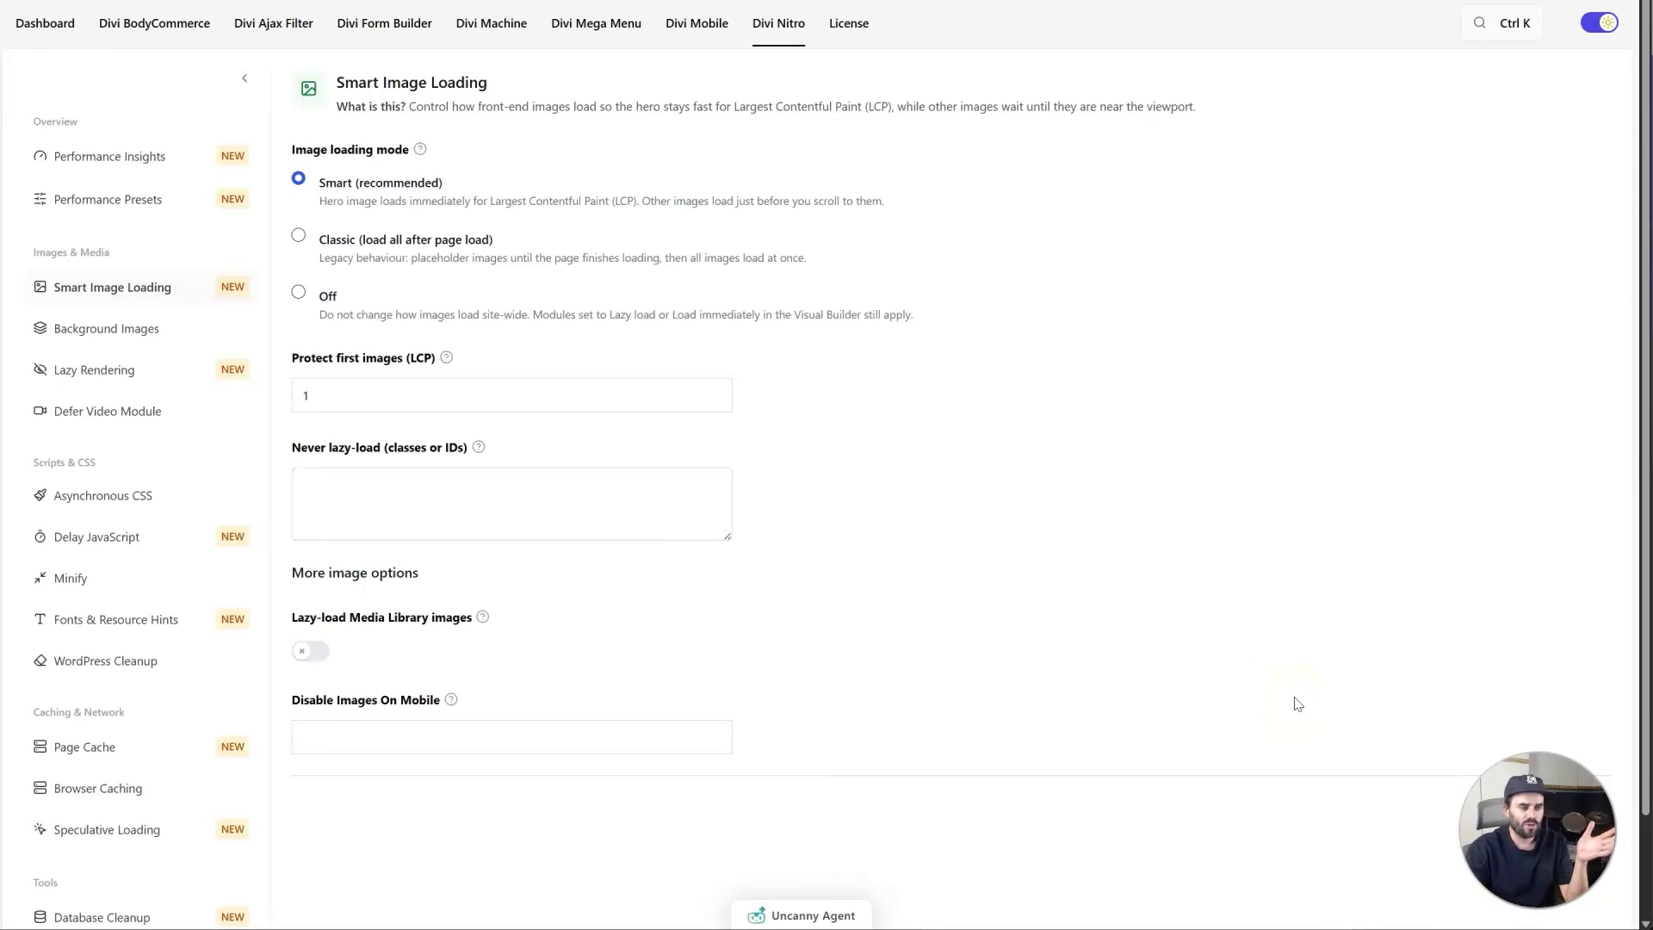
Read the Smart Image Loading modes, comparing the Smart (recommended), Classic and Off options
scroll(1297, 704, down, 2)
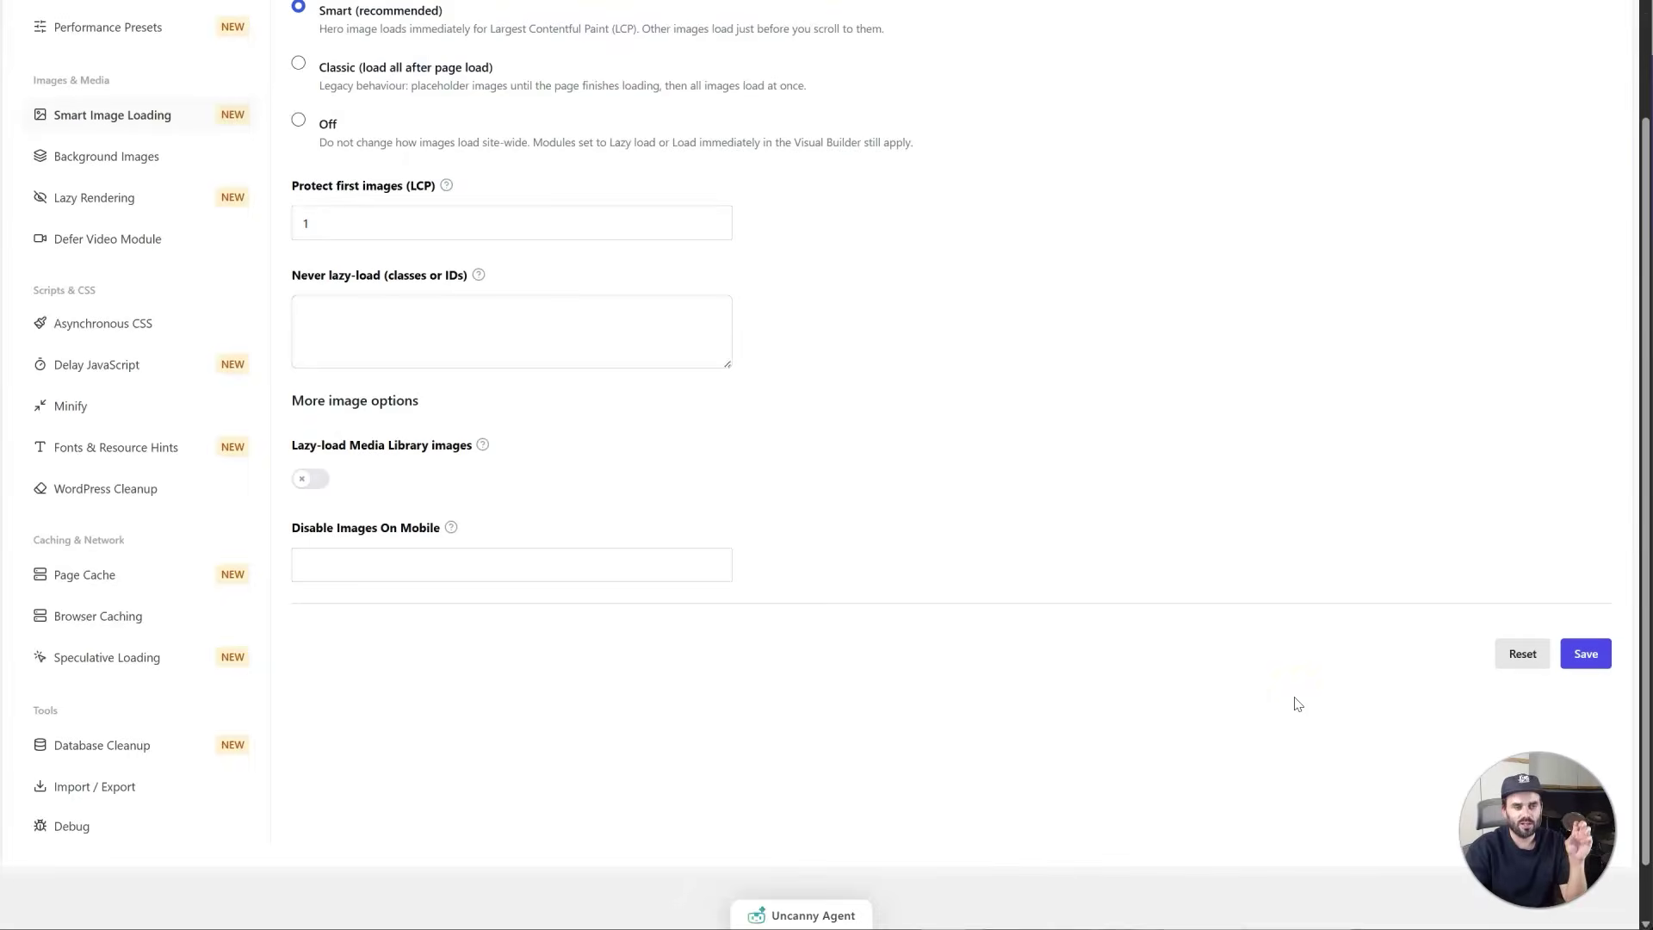
scroll(1298, 704, up, 2)
scroll(1298, 704, down, 2)
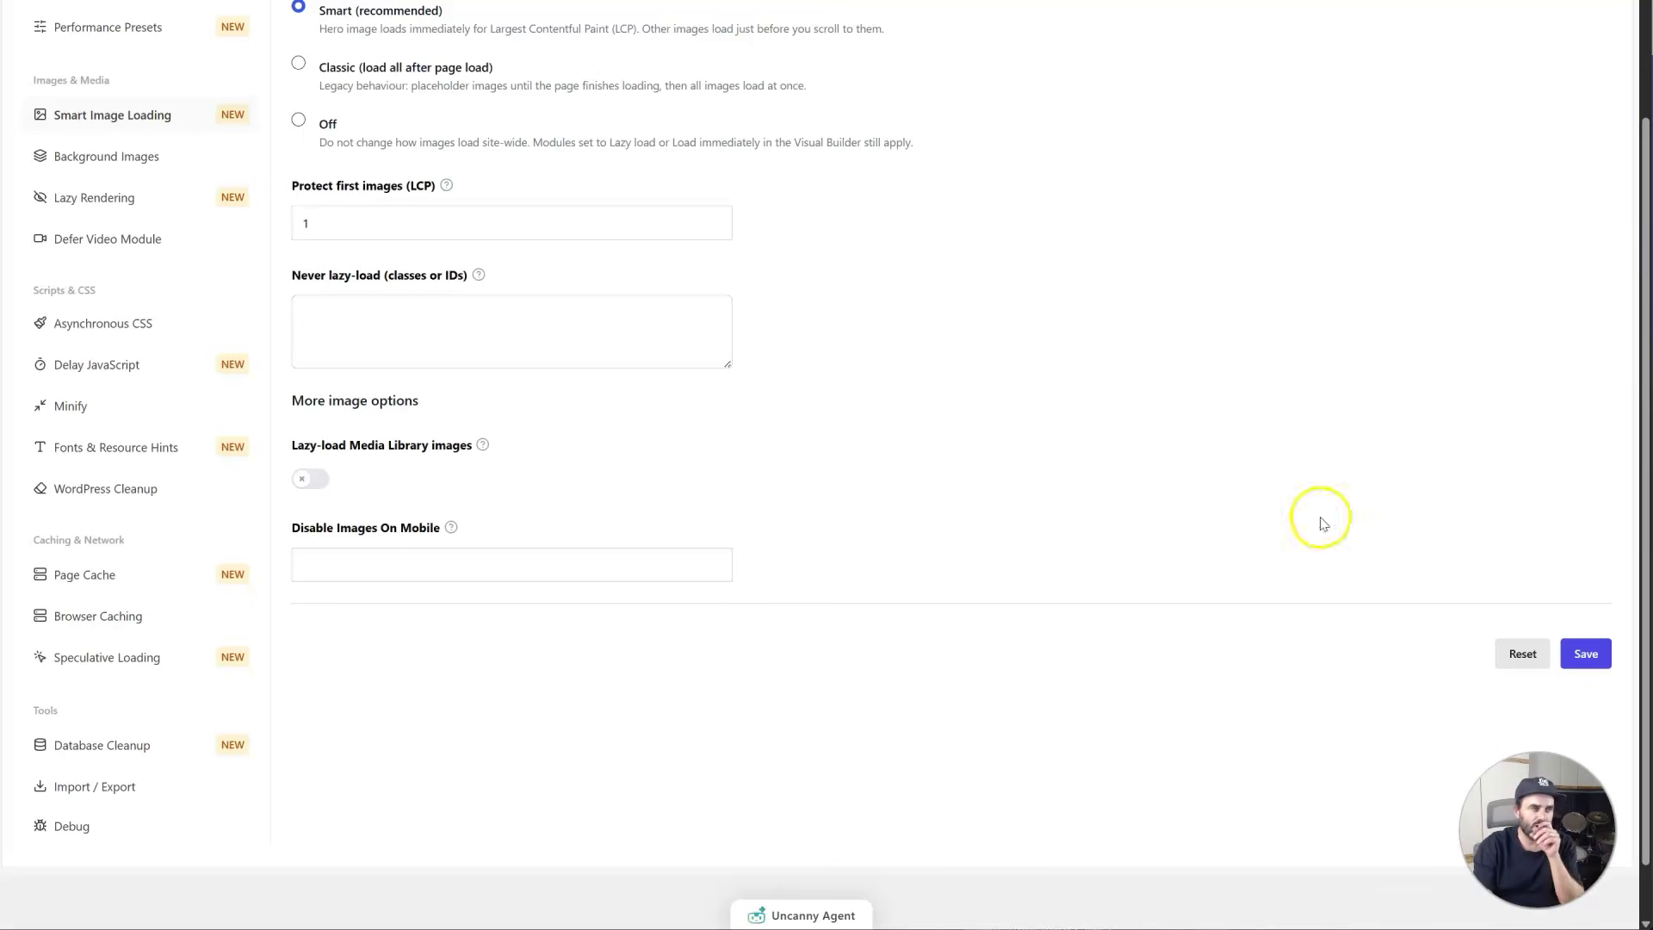
scroll(734, 523, up, 2)
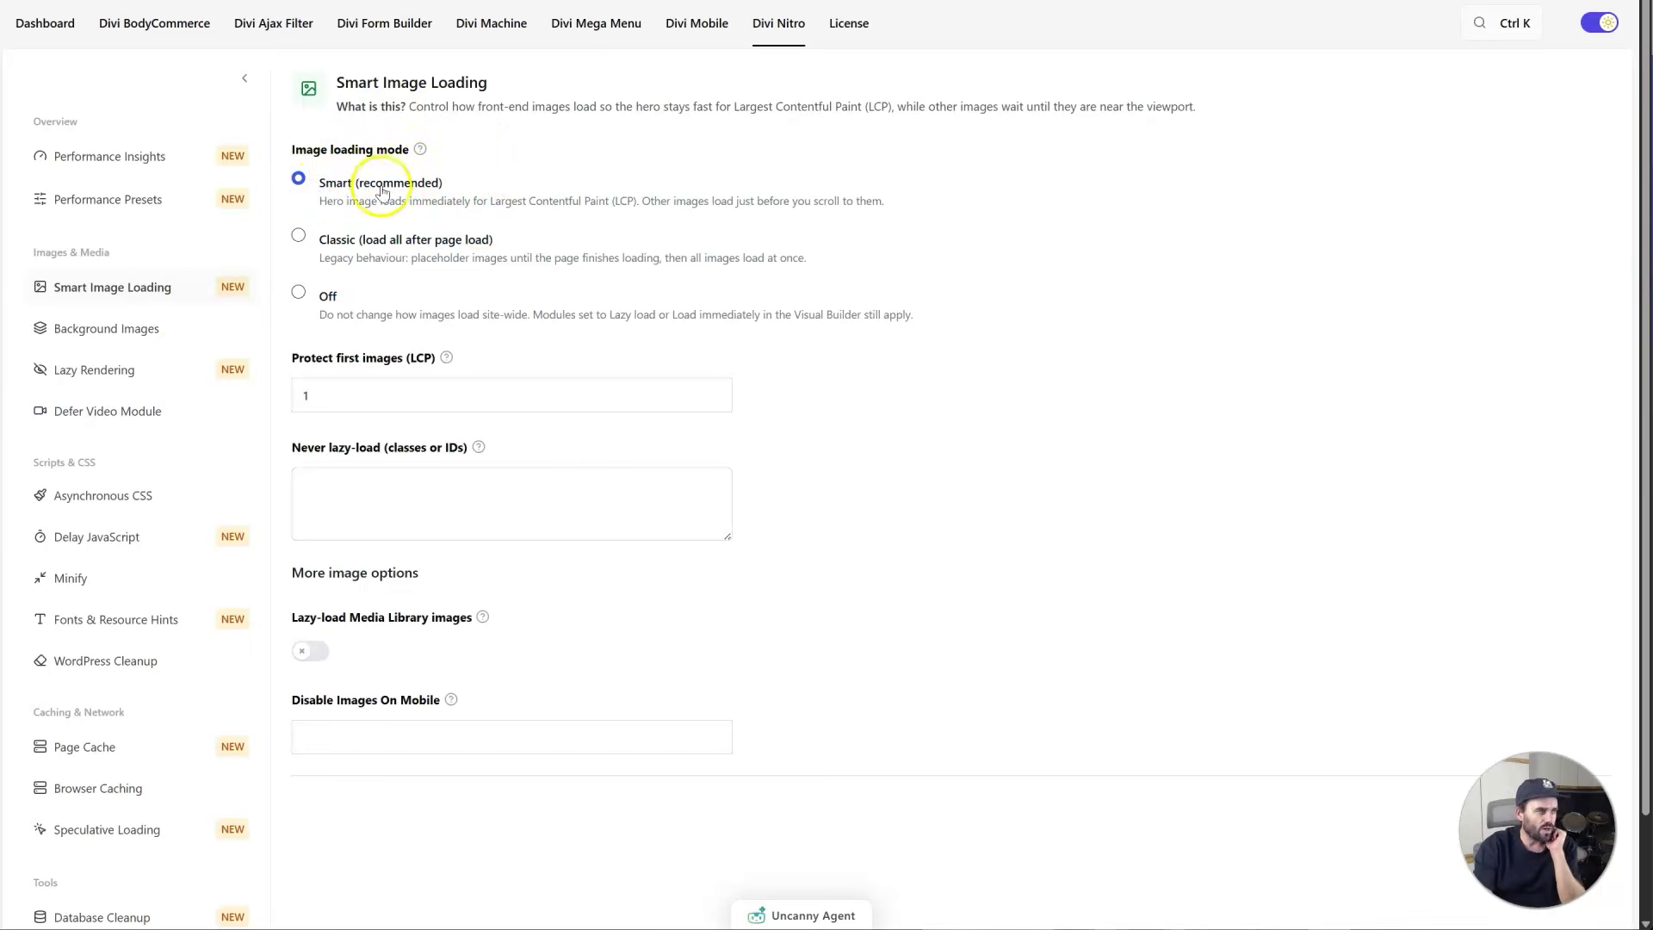
drag(317, 182, 518, 186)
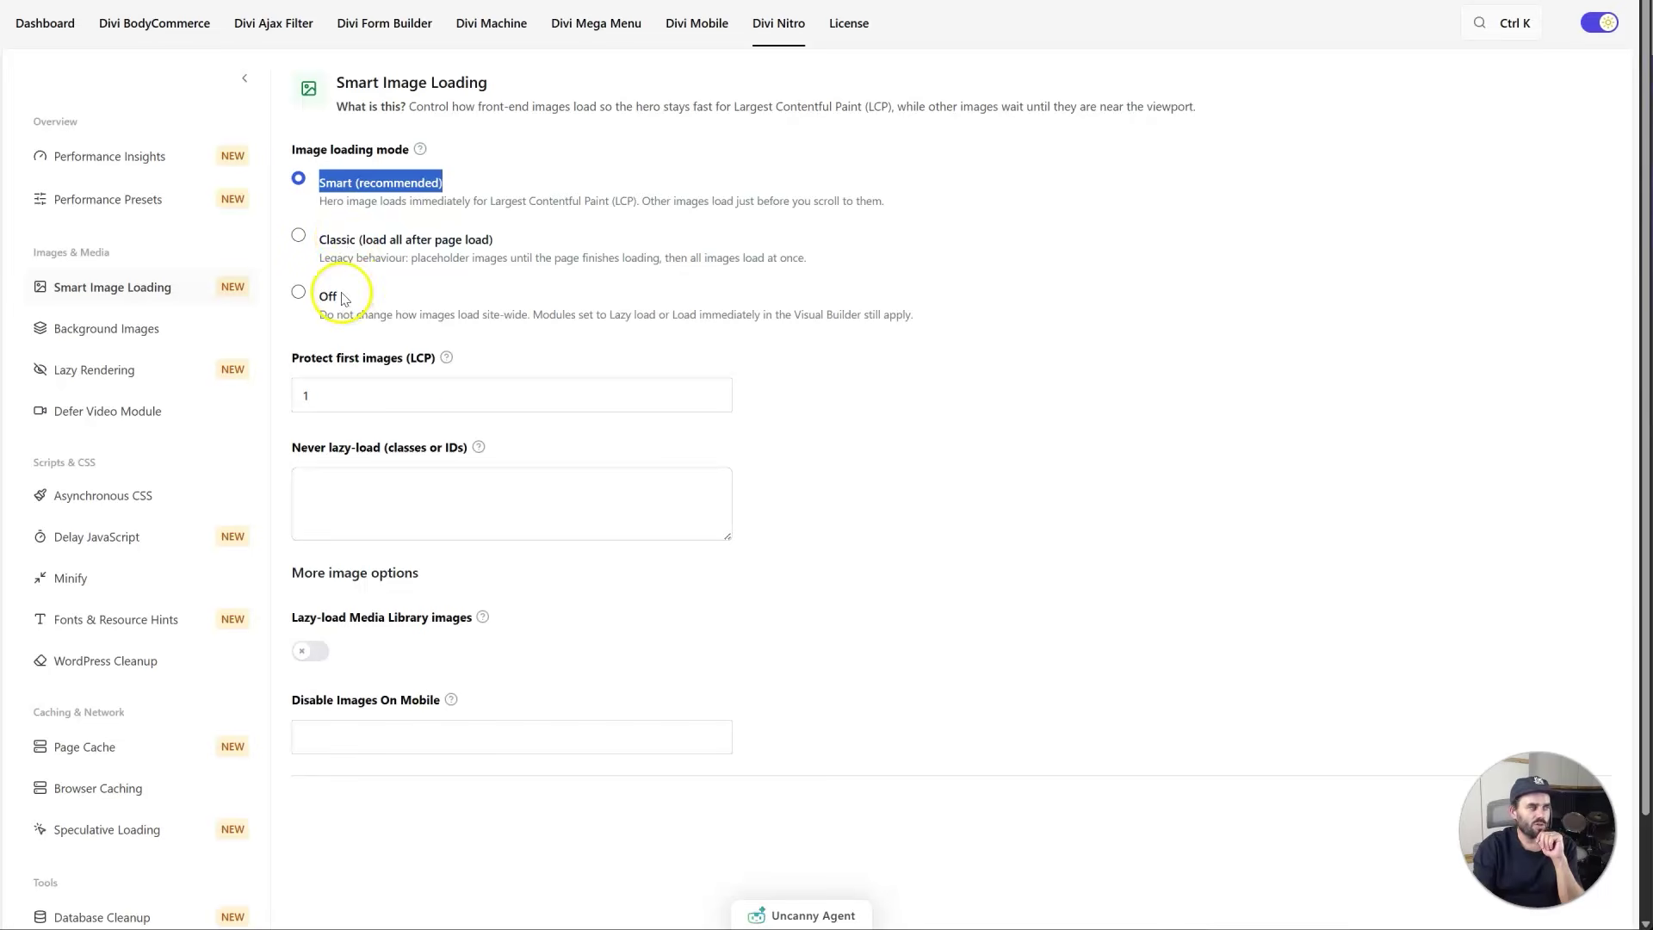
scroll(476, 429, down, 1)
scroll(457, 358, up, 1)
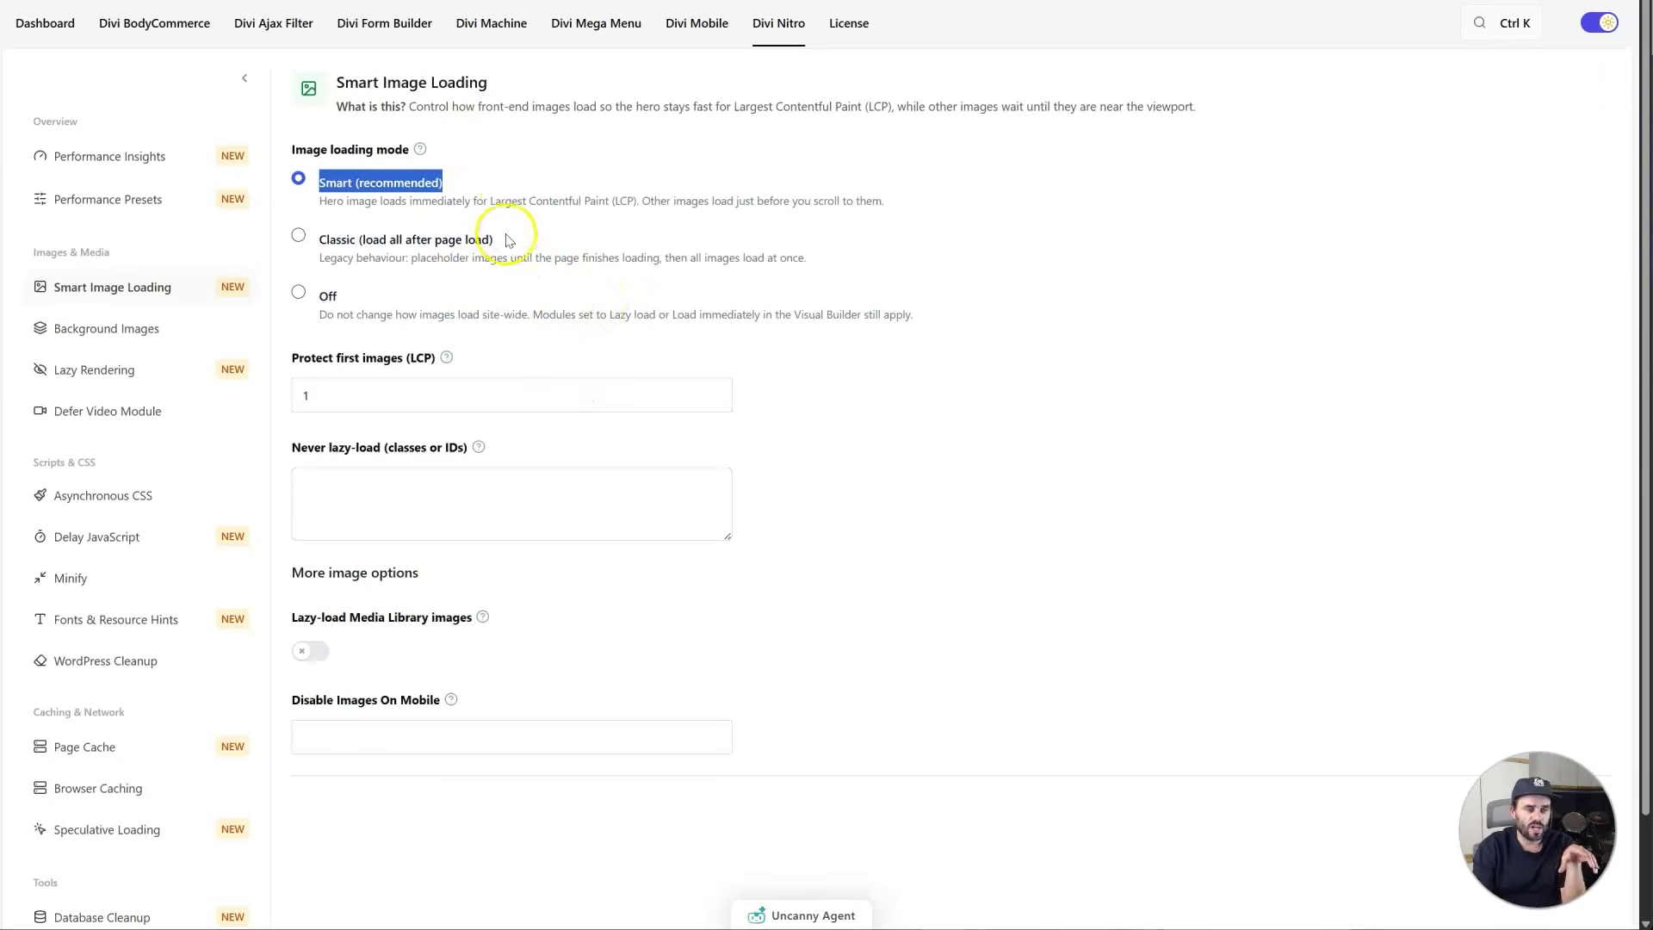
drag(444, 183, 339, 173)
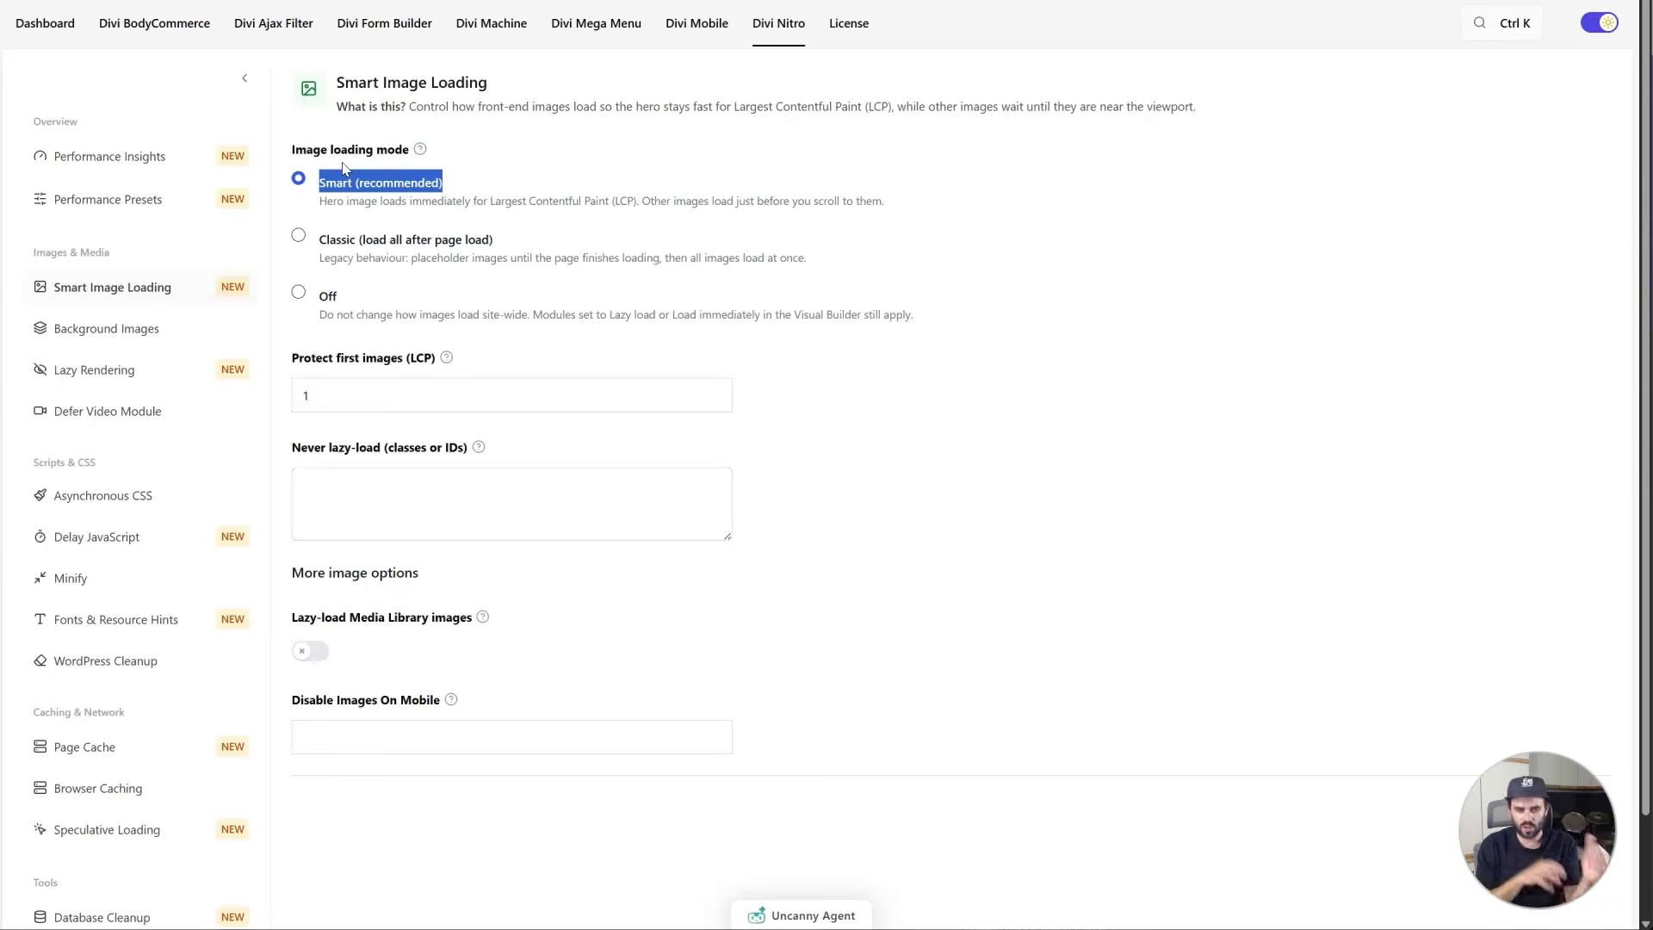
triple_click(398, 250)
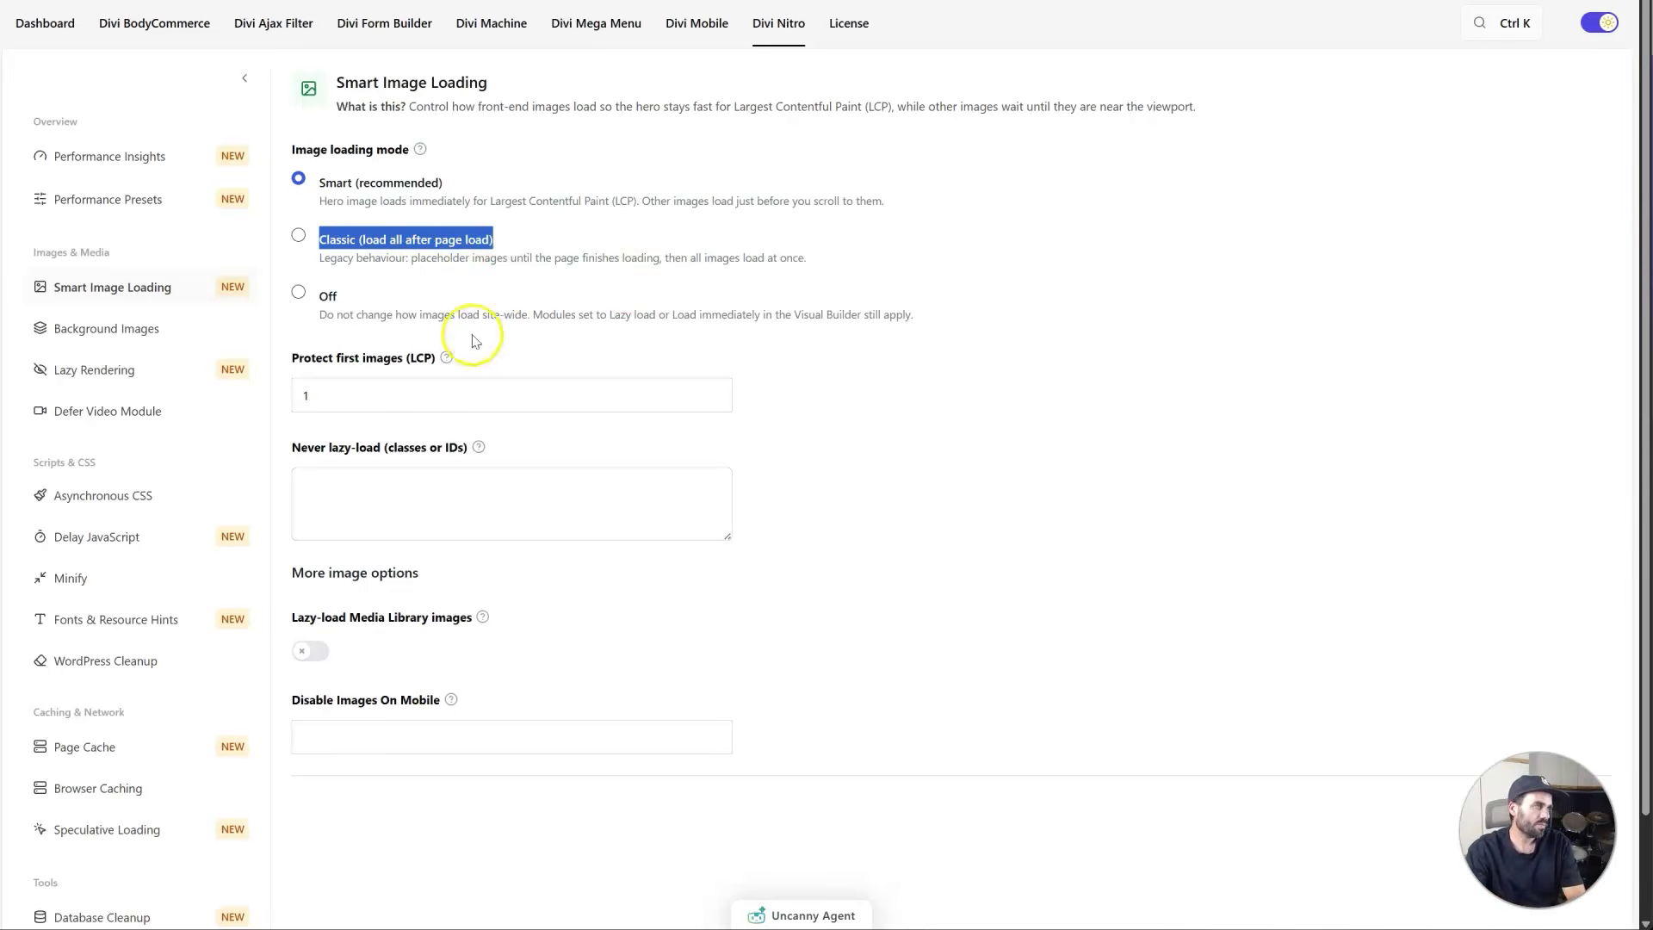
Look at the Protect first images and Never lazy-load fields, and review the Lazy Rendering setting
click(426, 359)
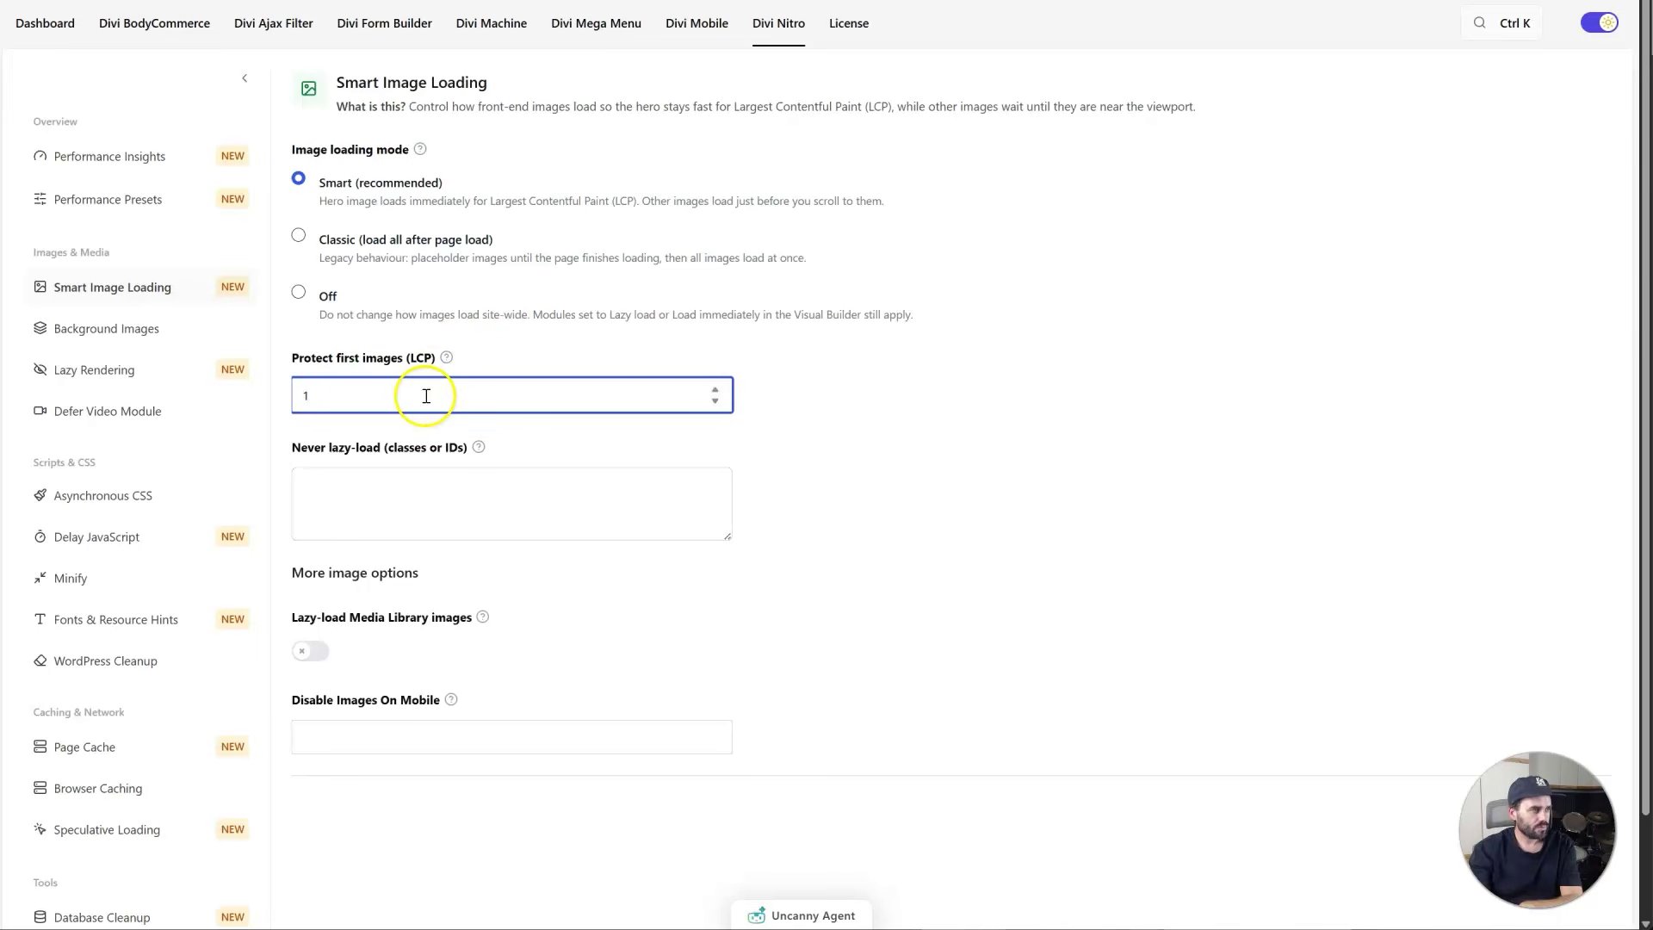
click(328, 477)
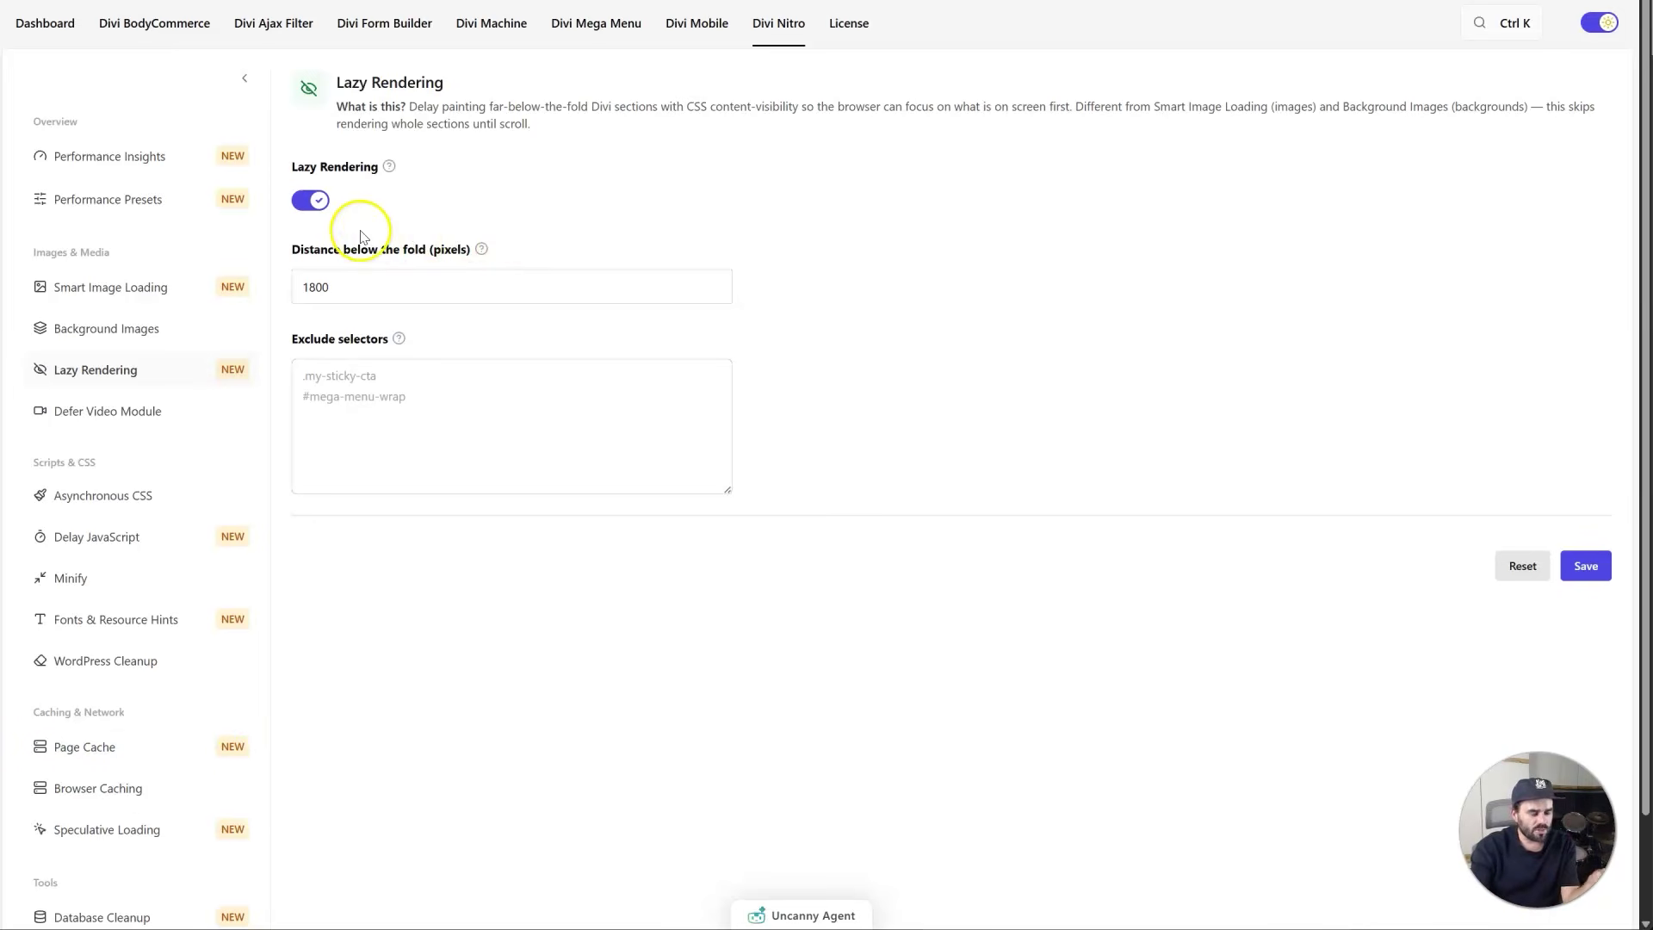
click(310, 201)
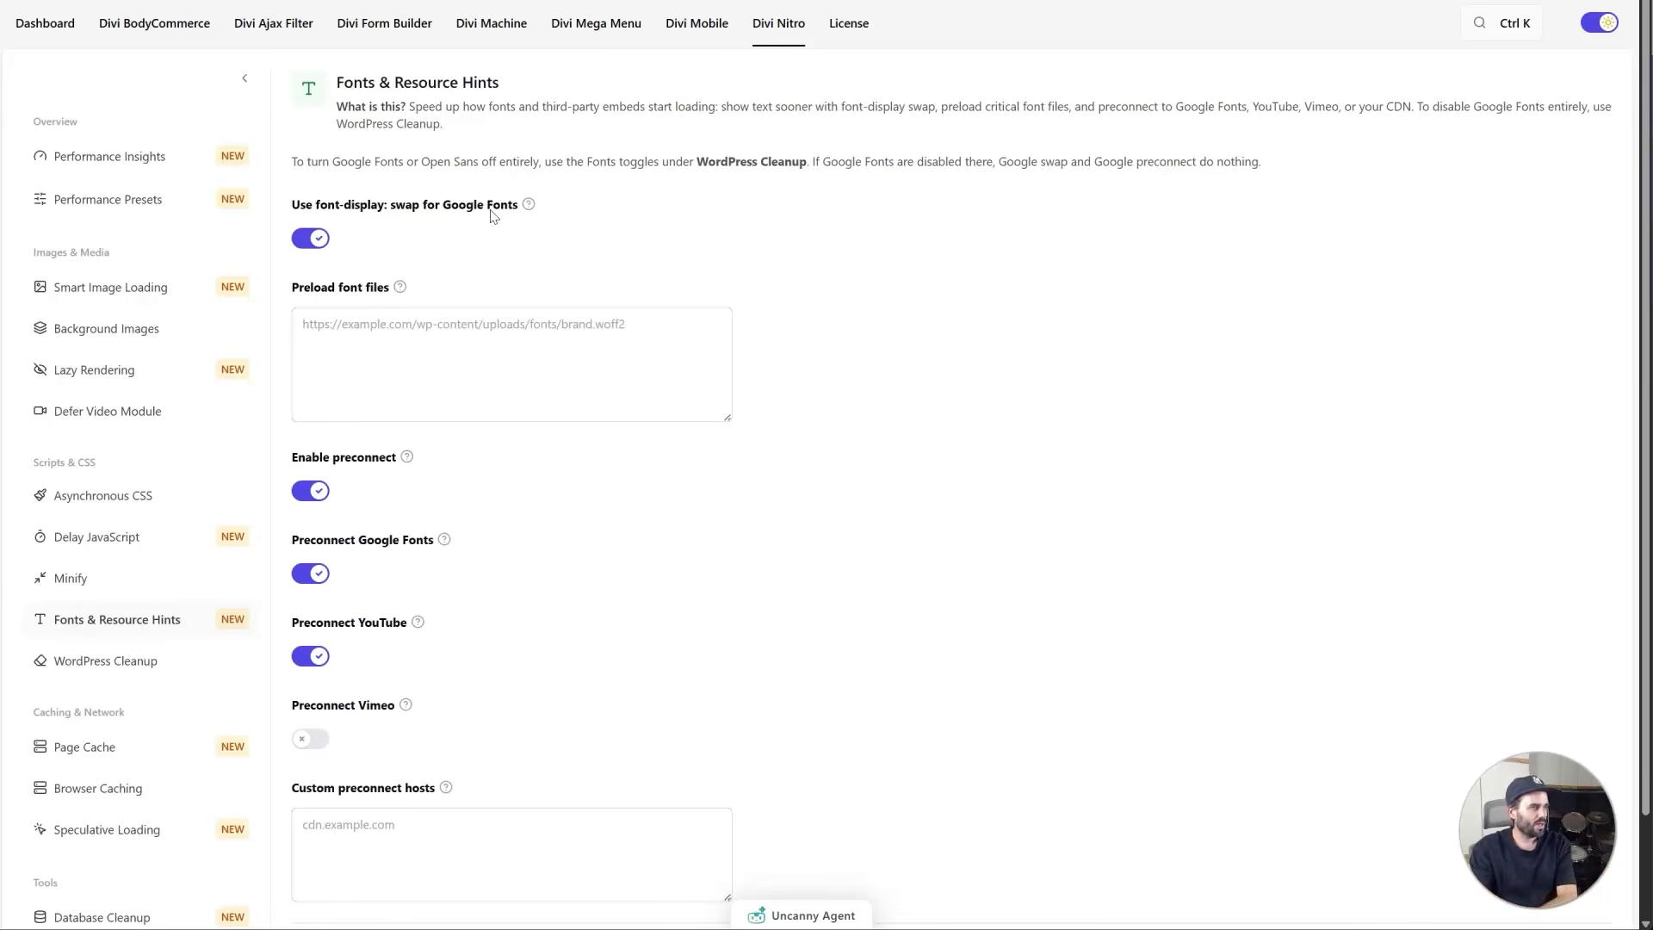
Review the Fonts & Resource Hints settings, covering font file preloading, the preconnect options and custom preconnect hosts
click(383, 327)
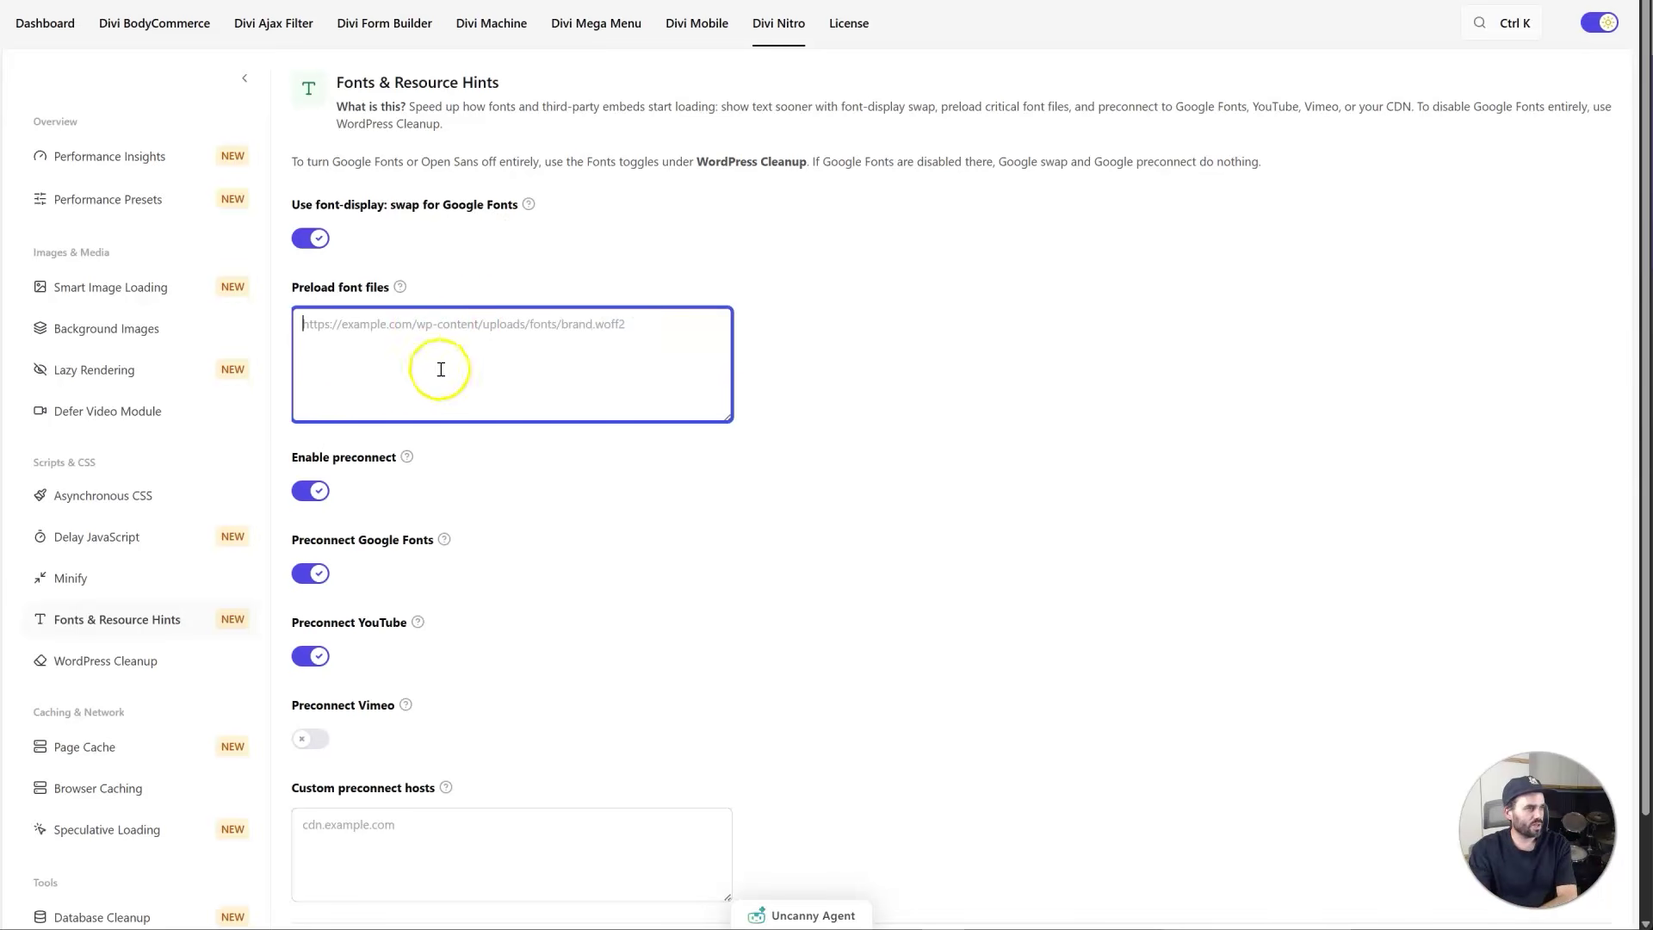
click(311, 491)
click(312, 491)
scroll(386, 588, down, 1)
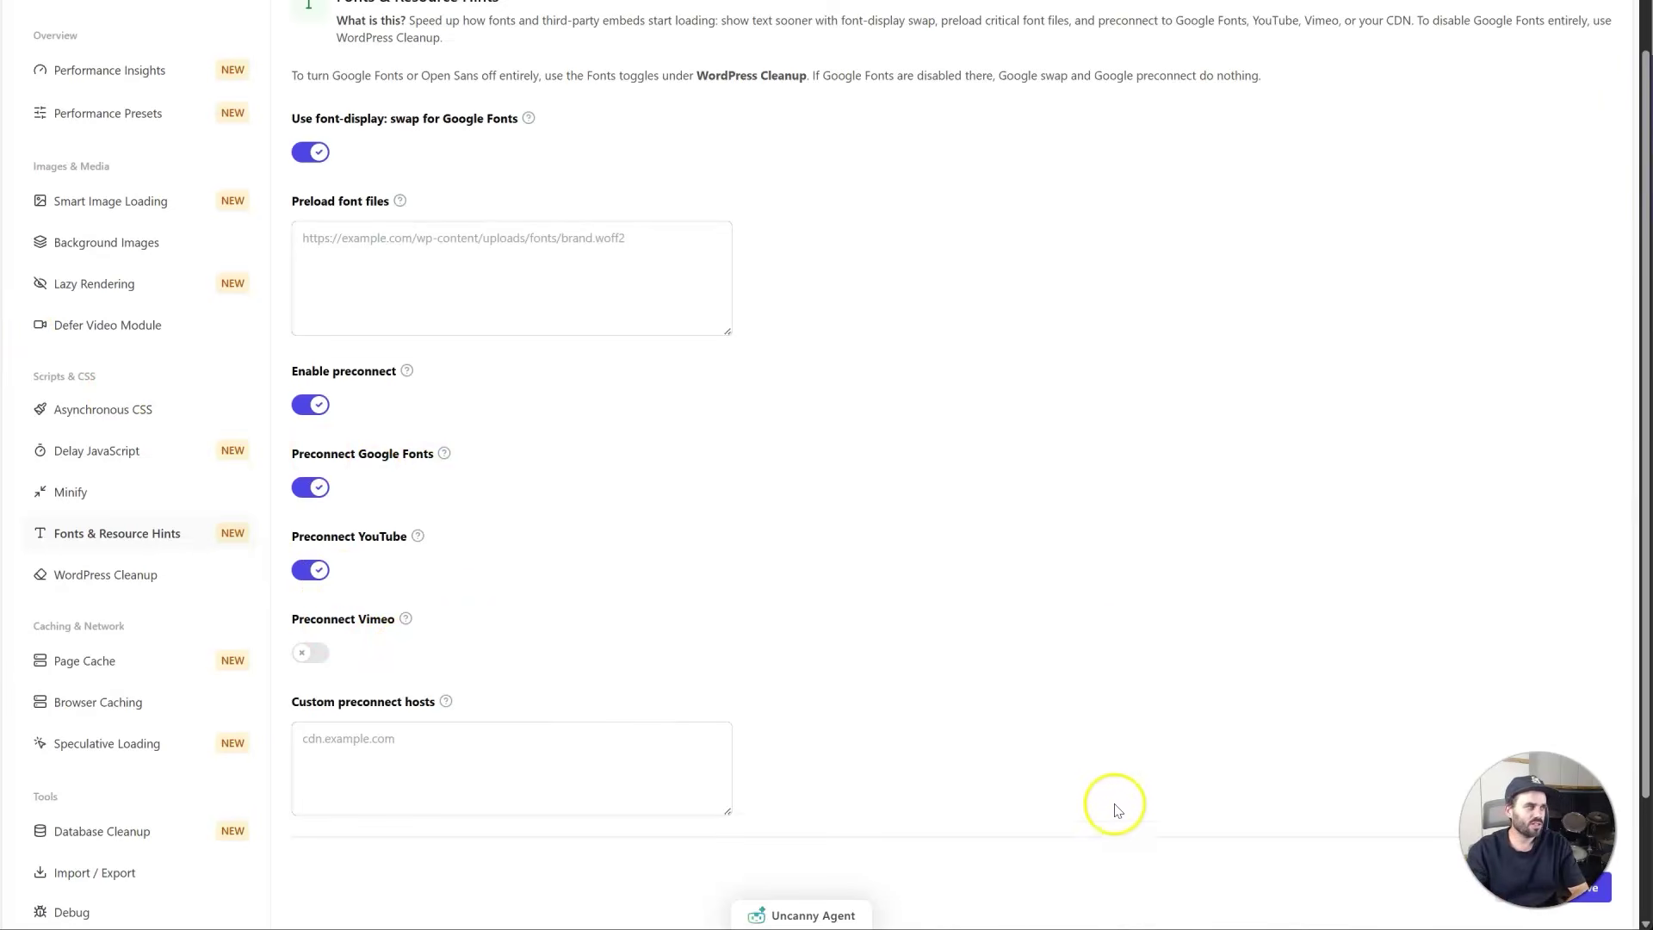
scroll(1024, 741, up, 1)
scroll(1020, 740, down, 1)
scroll(1020, 741, up, 1)
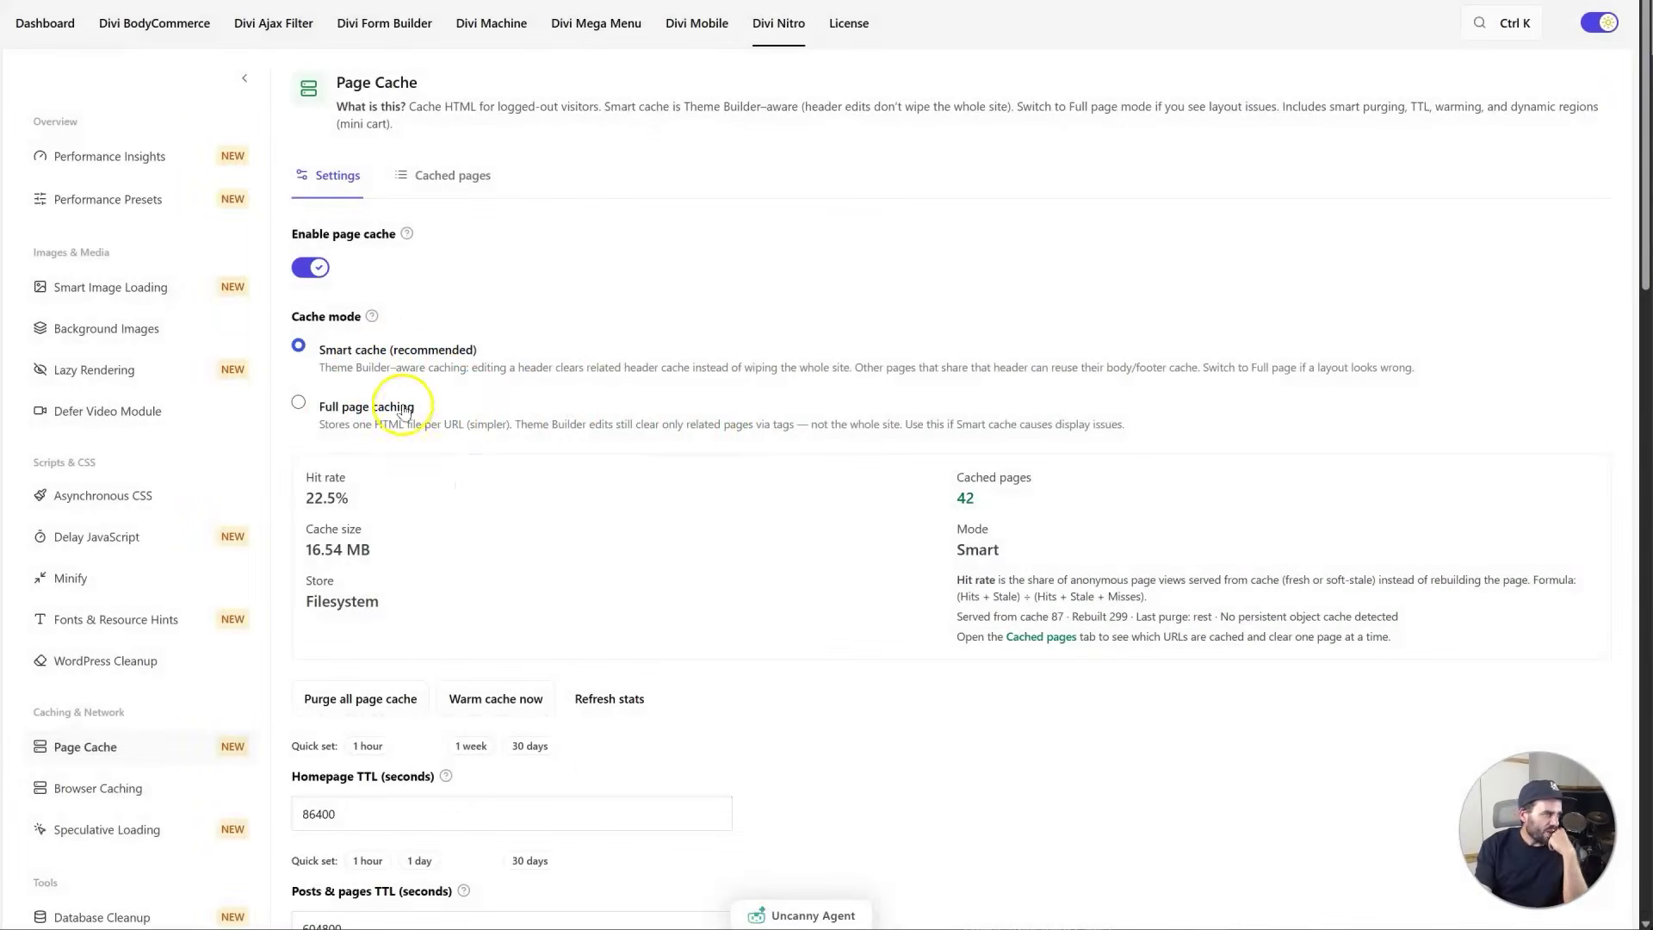
Read the Page Cache statistics for hit rate, cache size, store and number of cached pages
scroll(426, 404, down, 2)
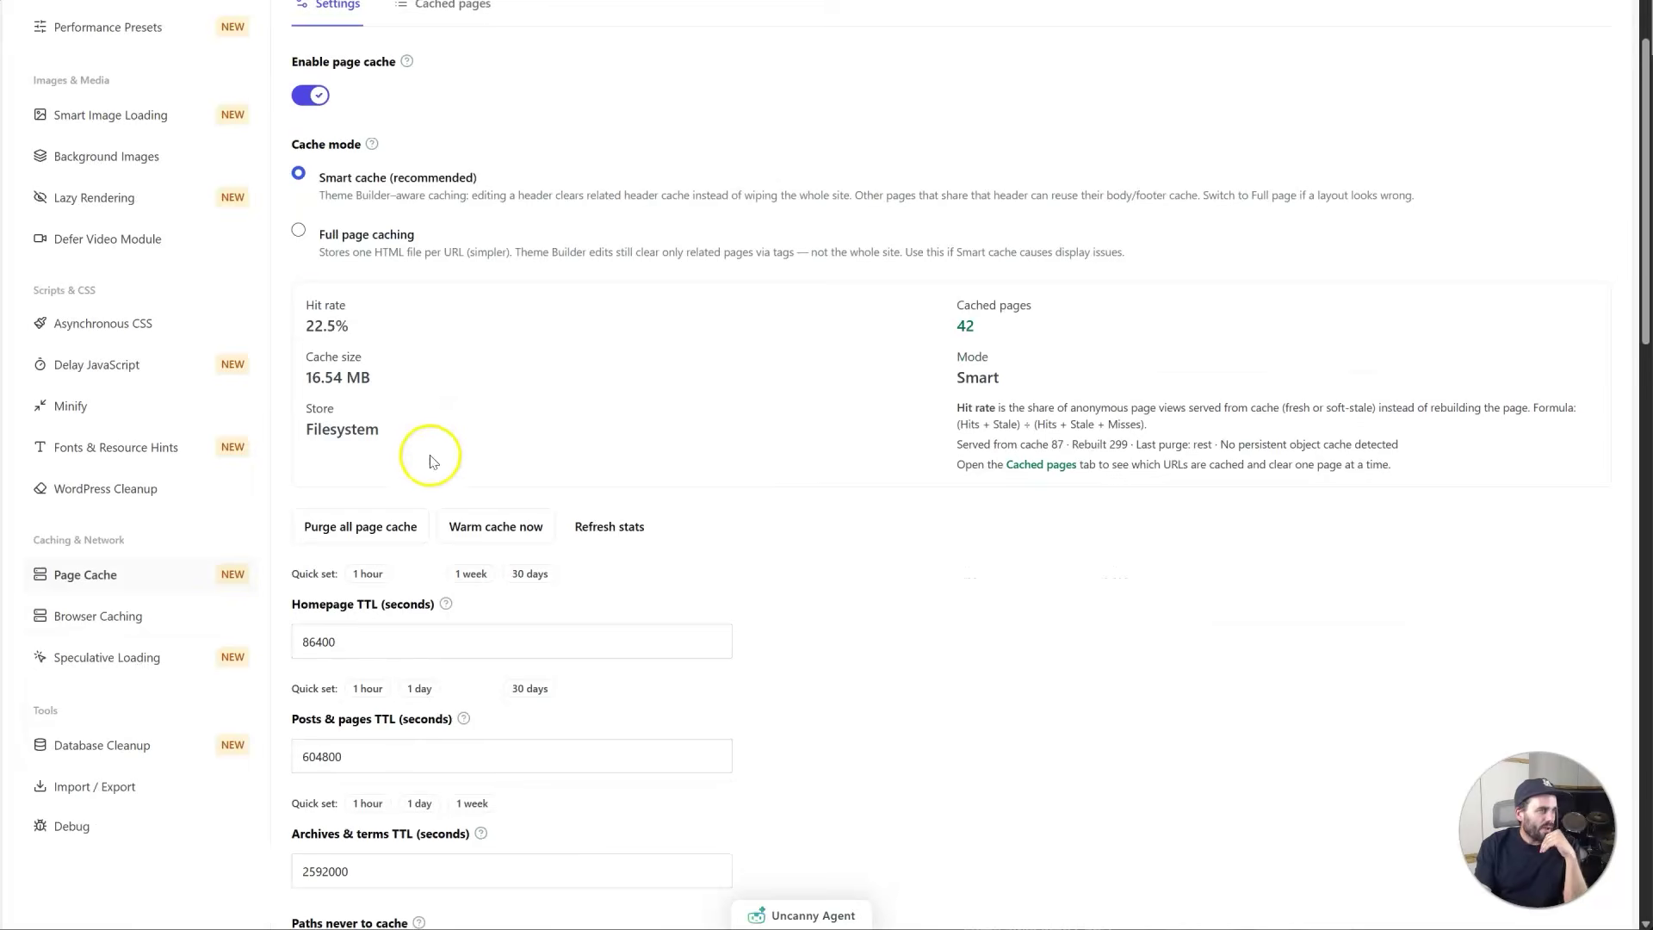
drag(305, 307, 361, 327)
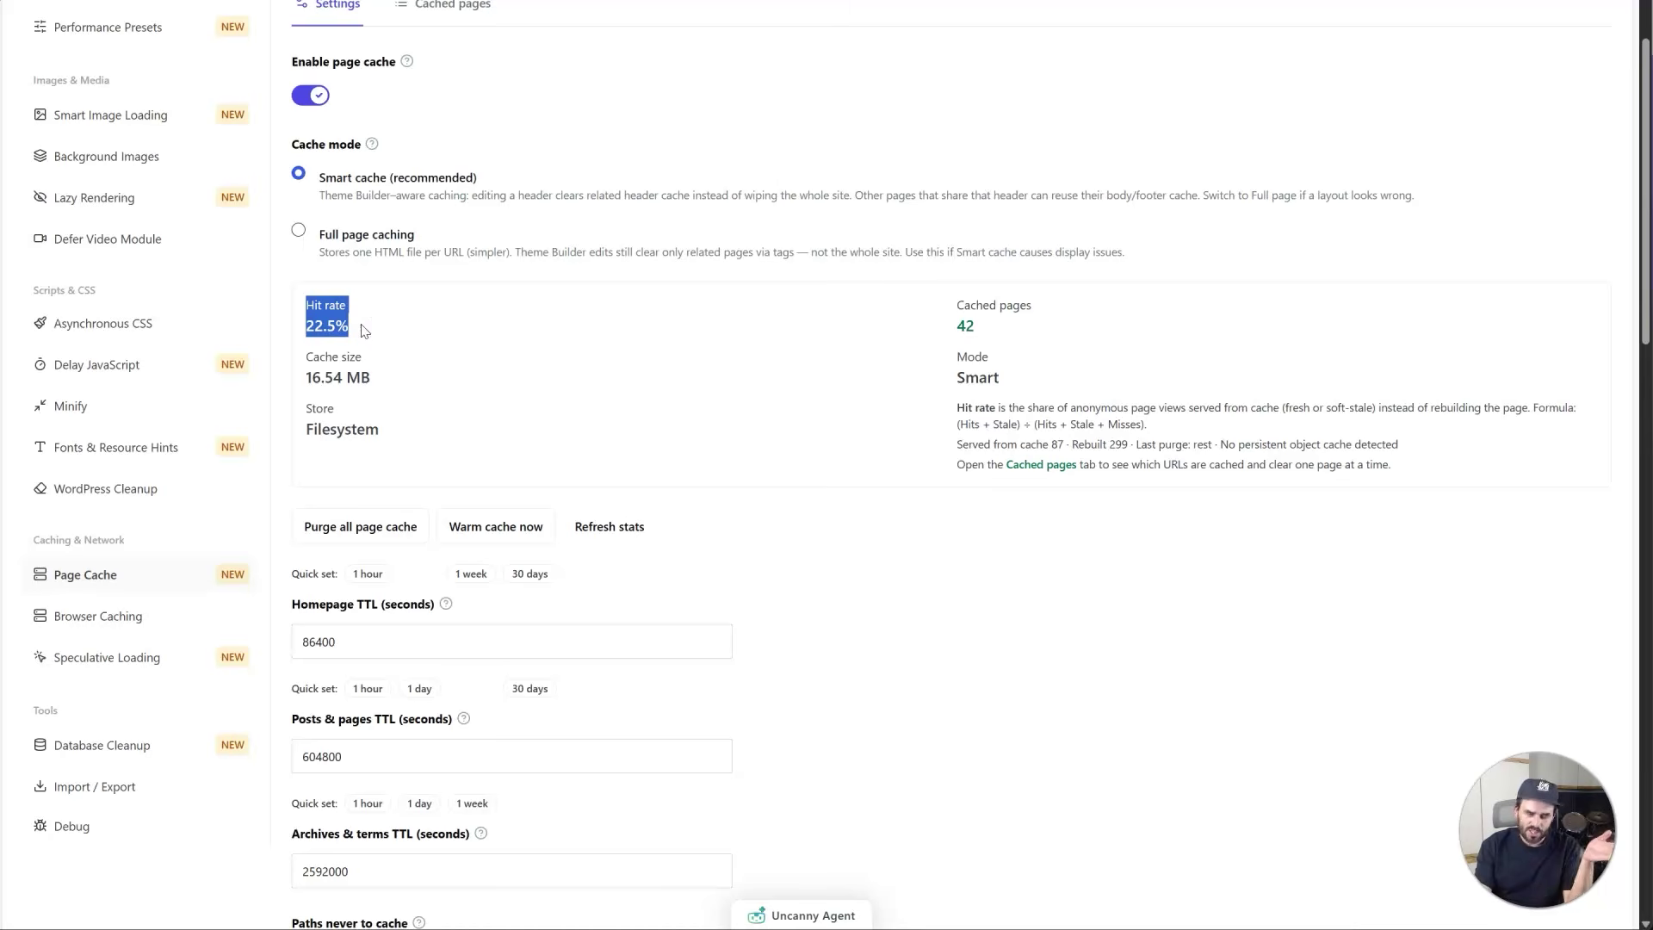
mouse_move(306, 357)
mouse_down()
mouse_move(382, 374)
mouse_move(308, 361)
mouse_up()
click(393, 381)
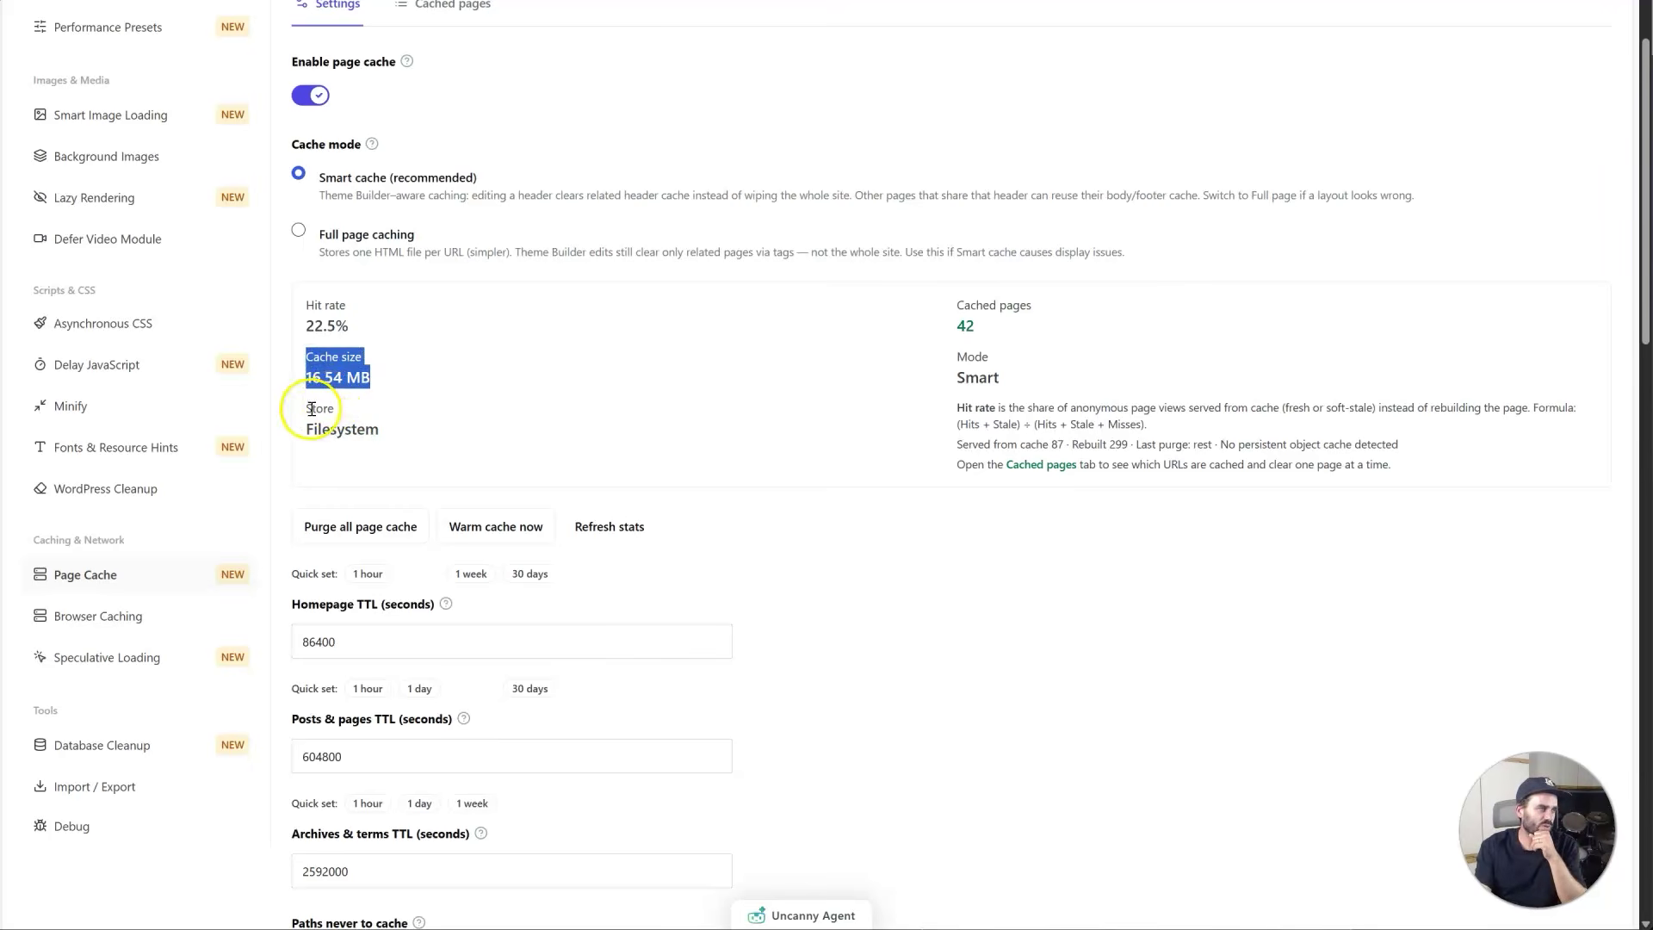
drag(308, 408, 359, 419)
double_click(376, 429)
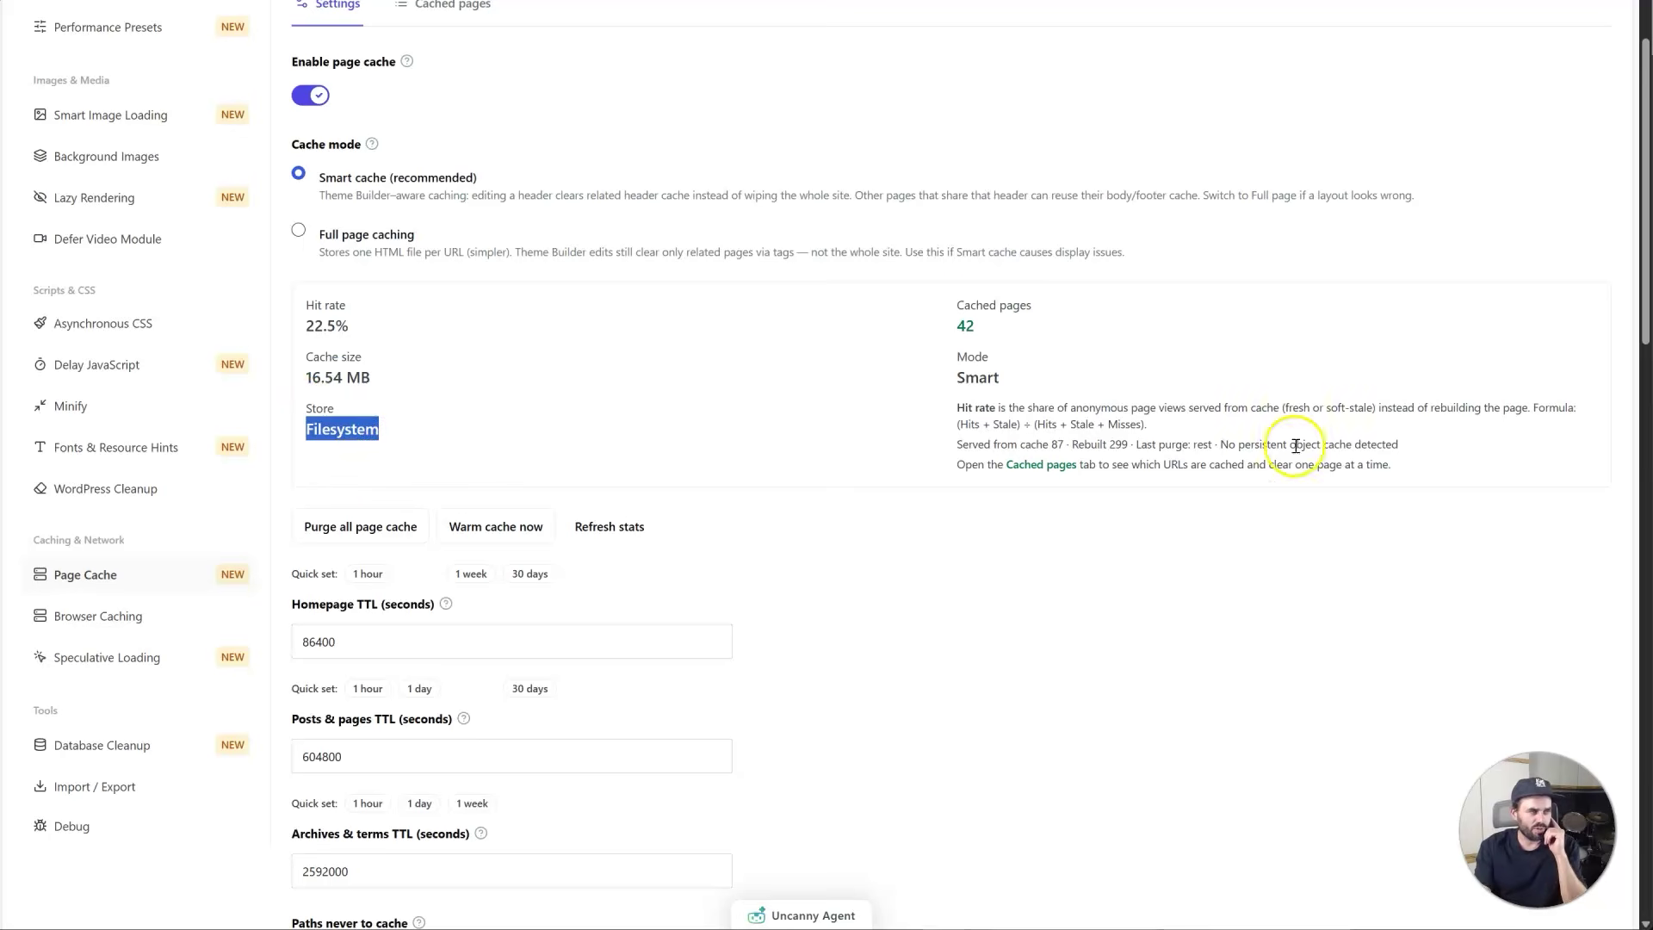
triple_click(982, 322)
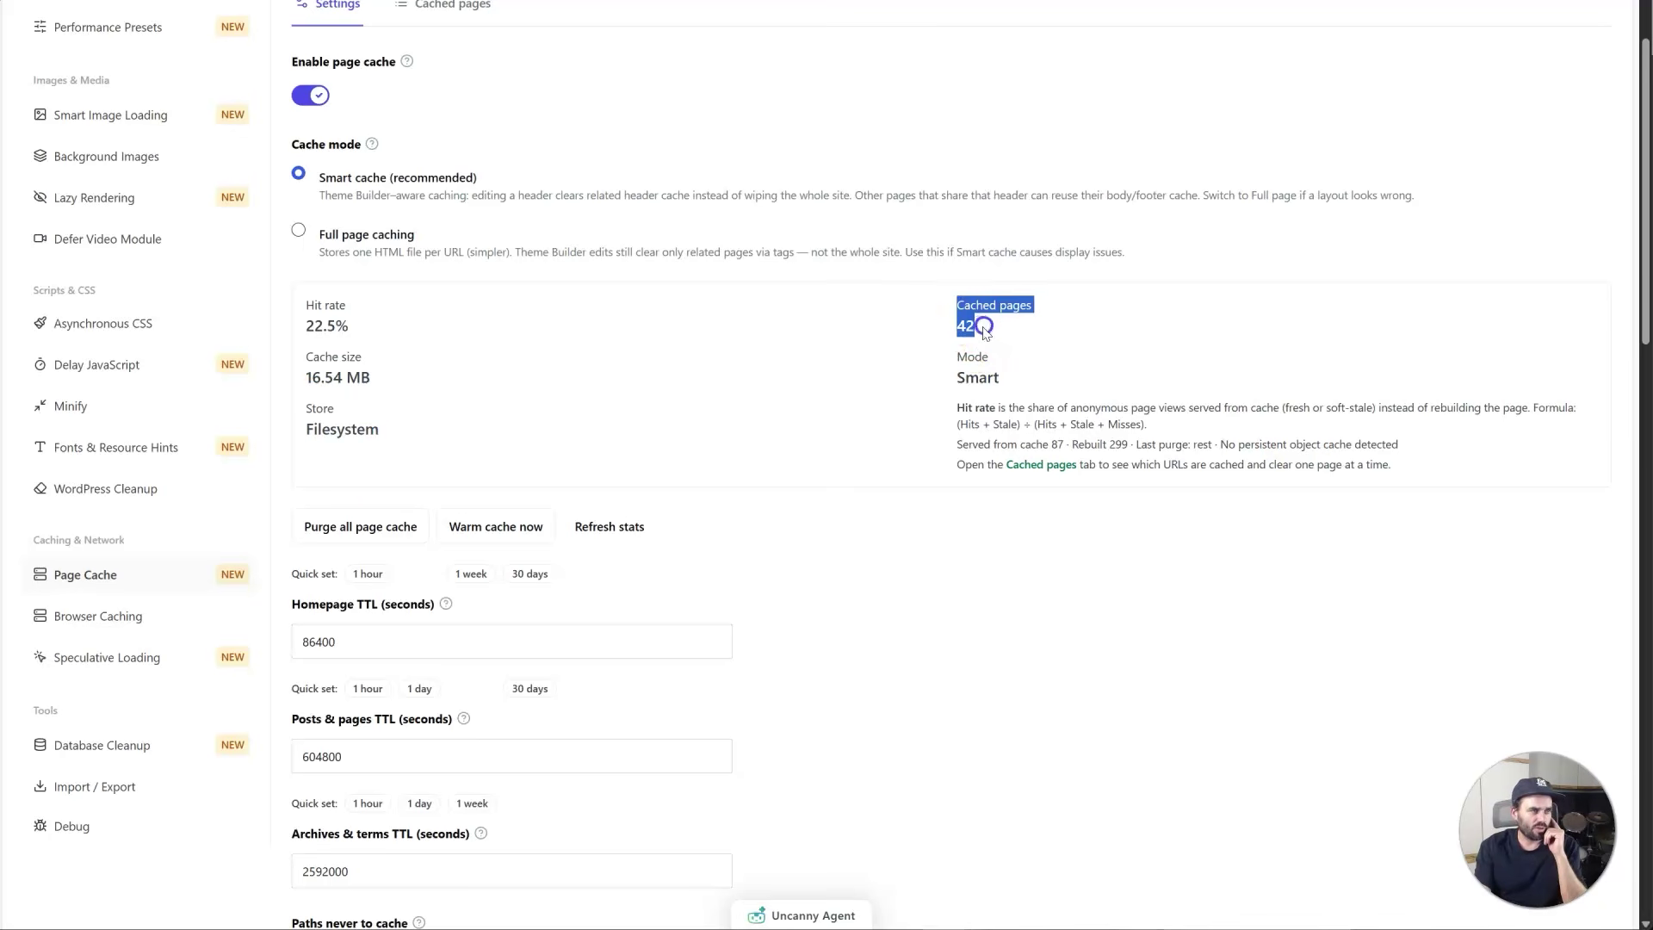
Read the cache mode and hit rate formula, and compare the hit rate with the rebuilt page count
drag(952, 353, 1397, 433)
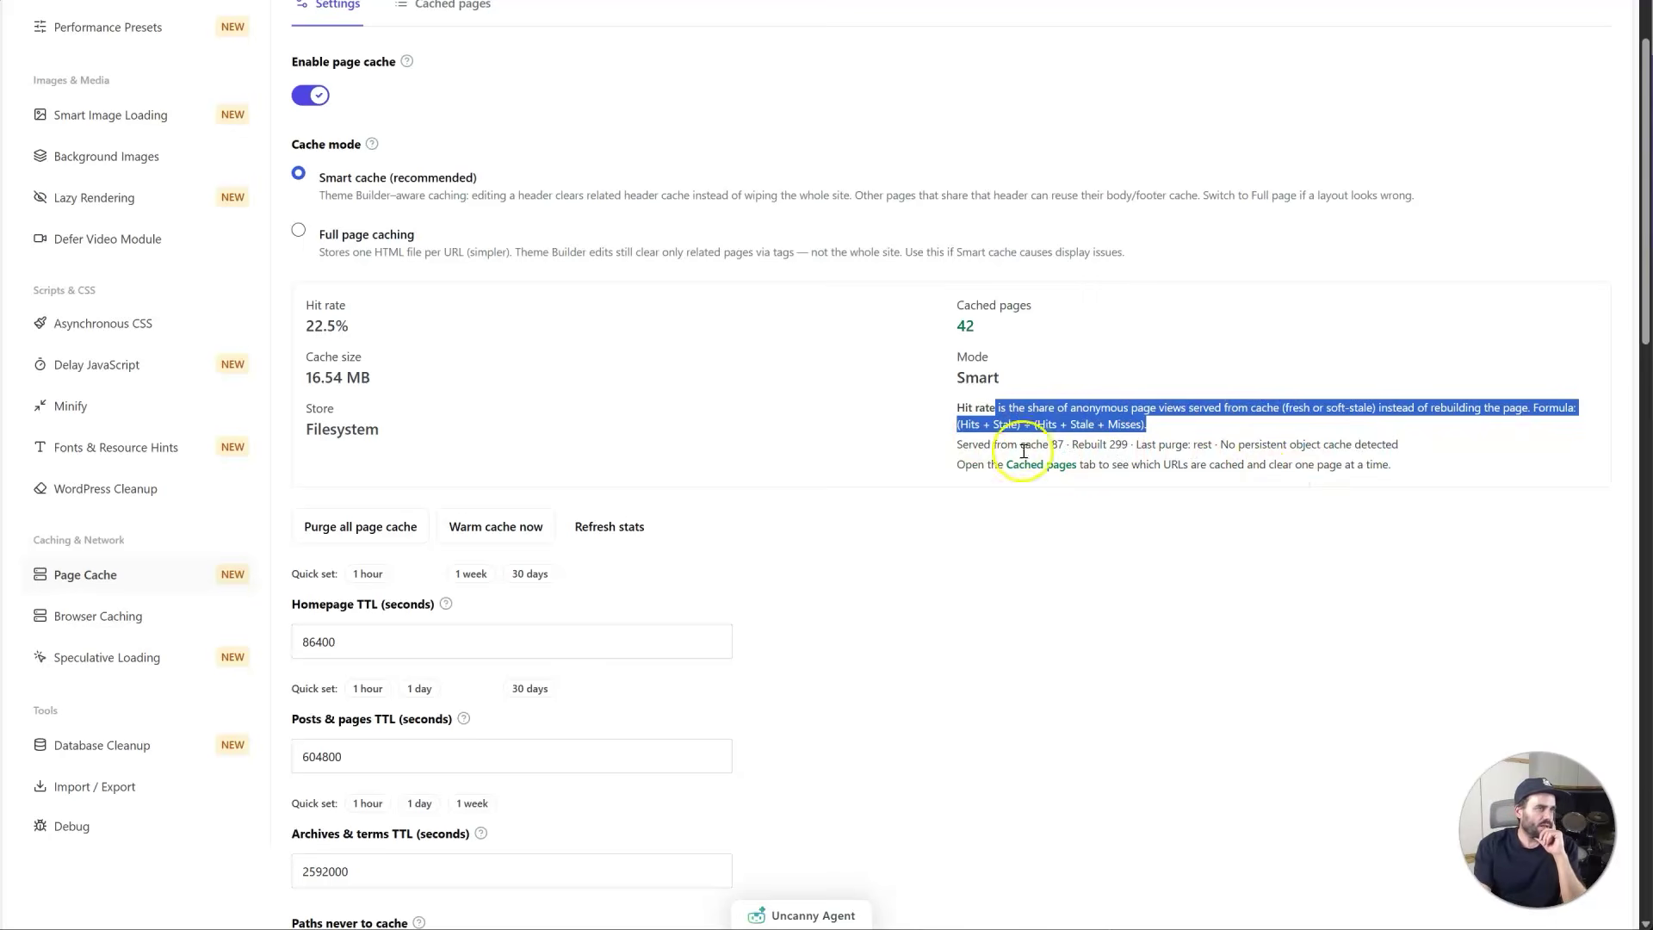
drag(353, 326, 308, 324)
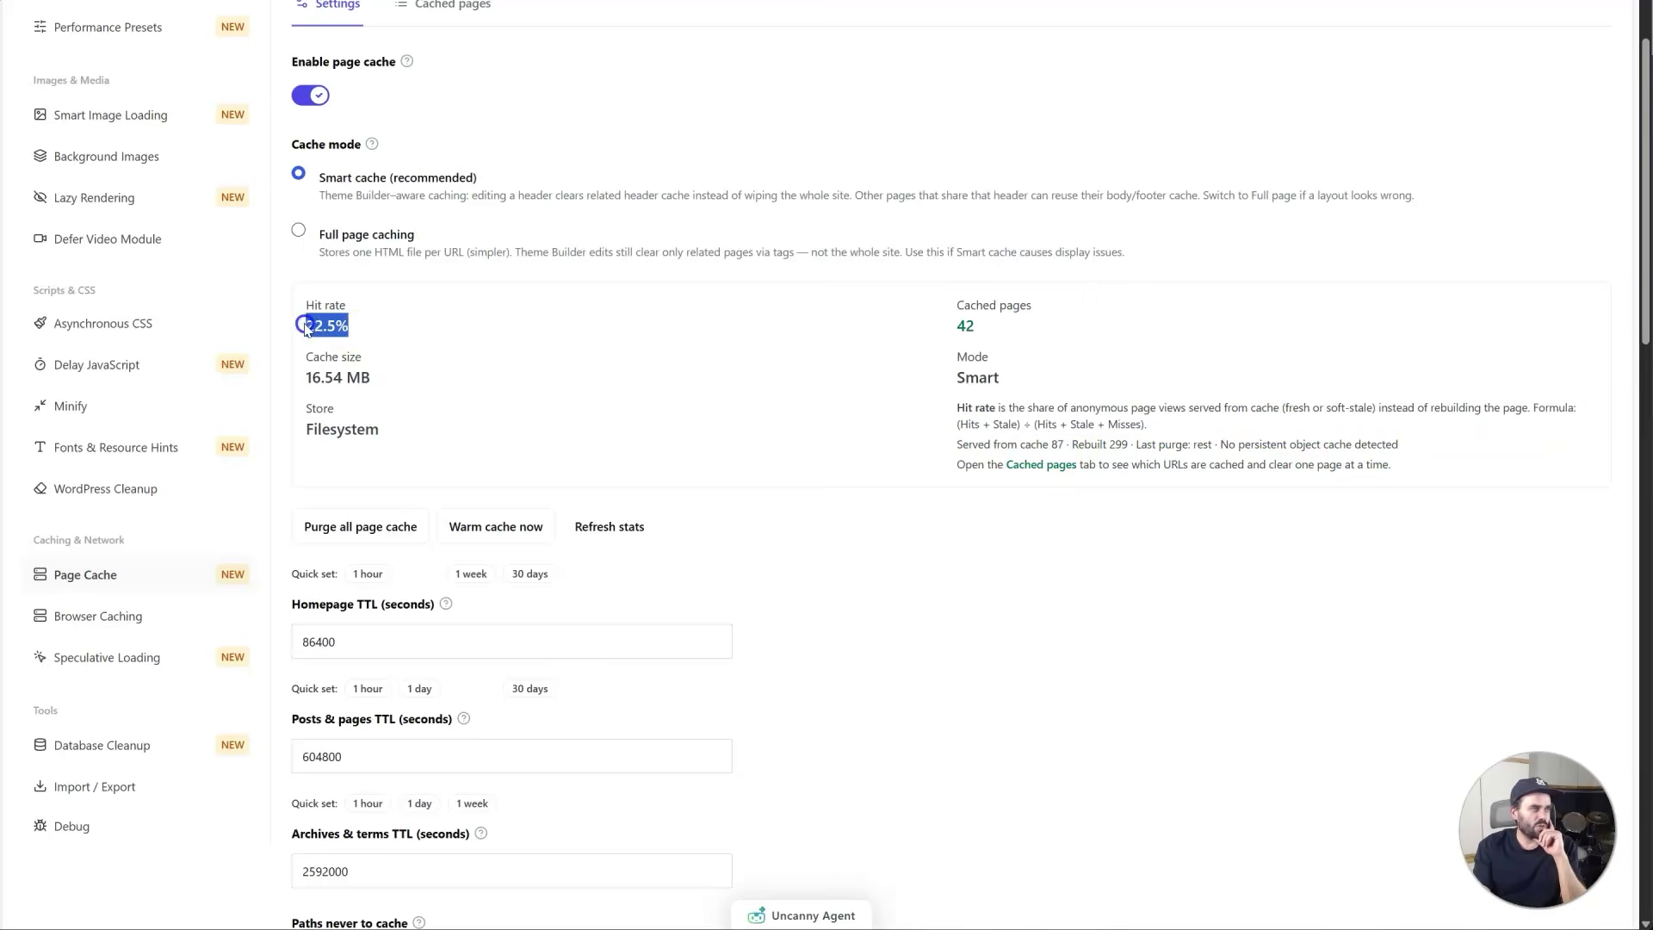
click(1121, 446)
drag(1121, 446, 1097, 446)
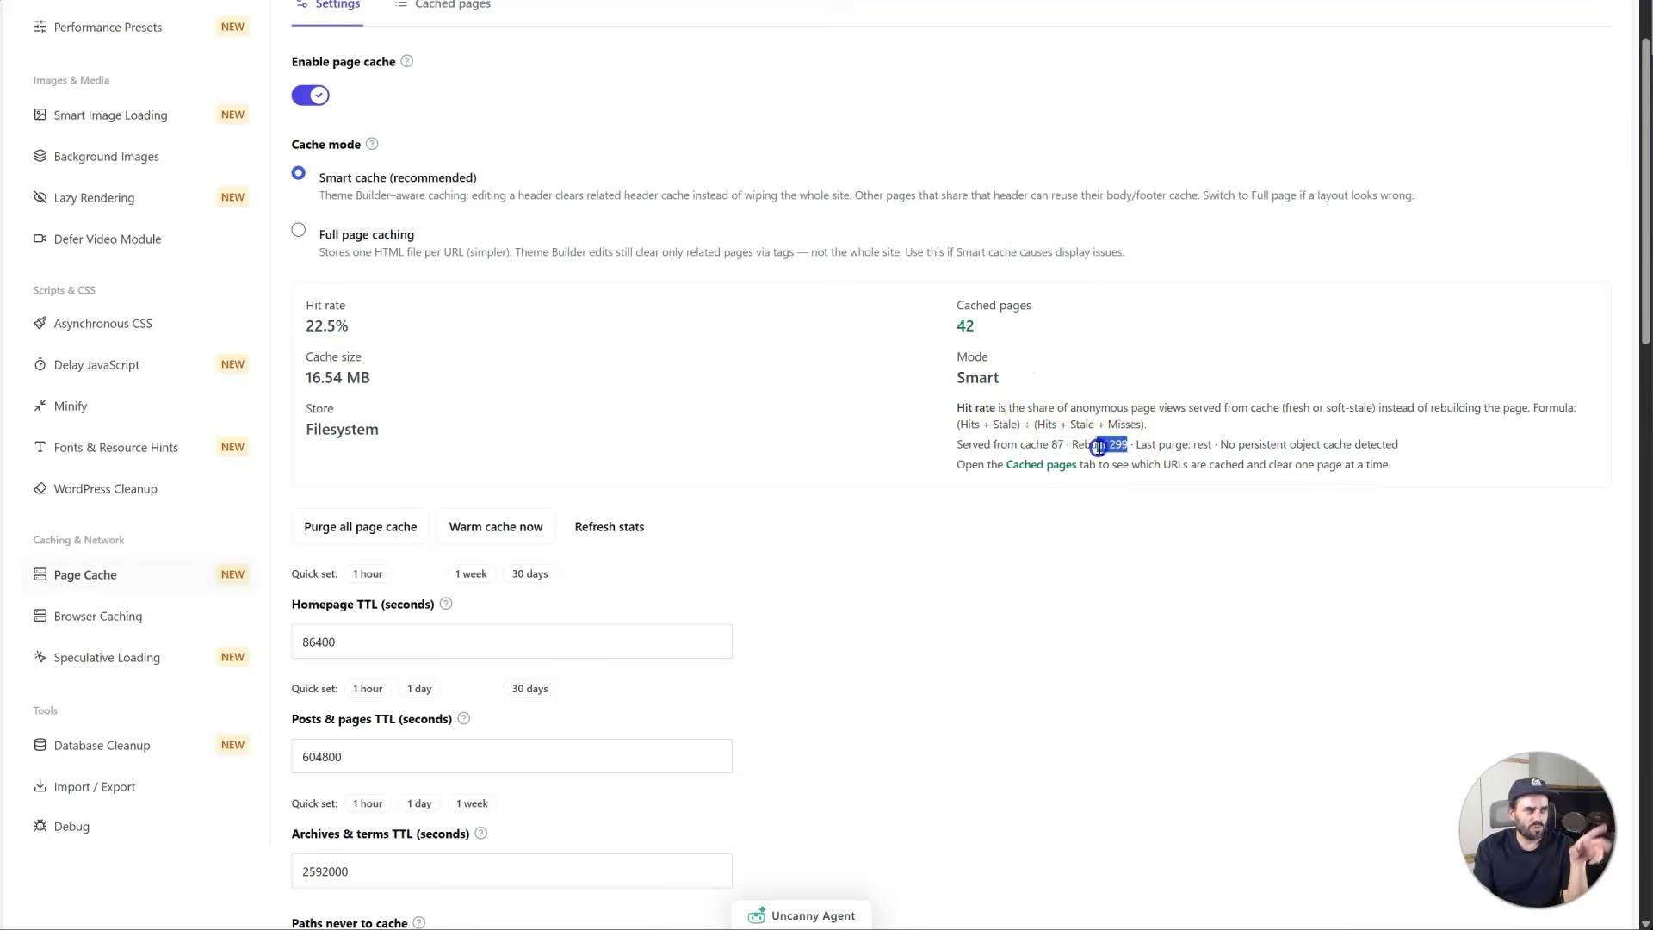
click(971, 332)
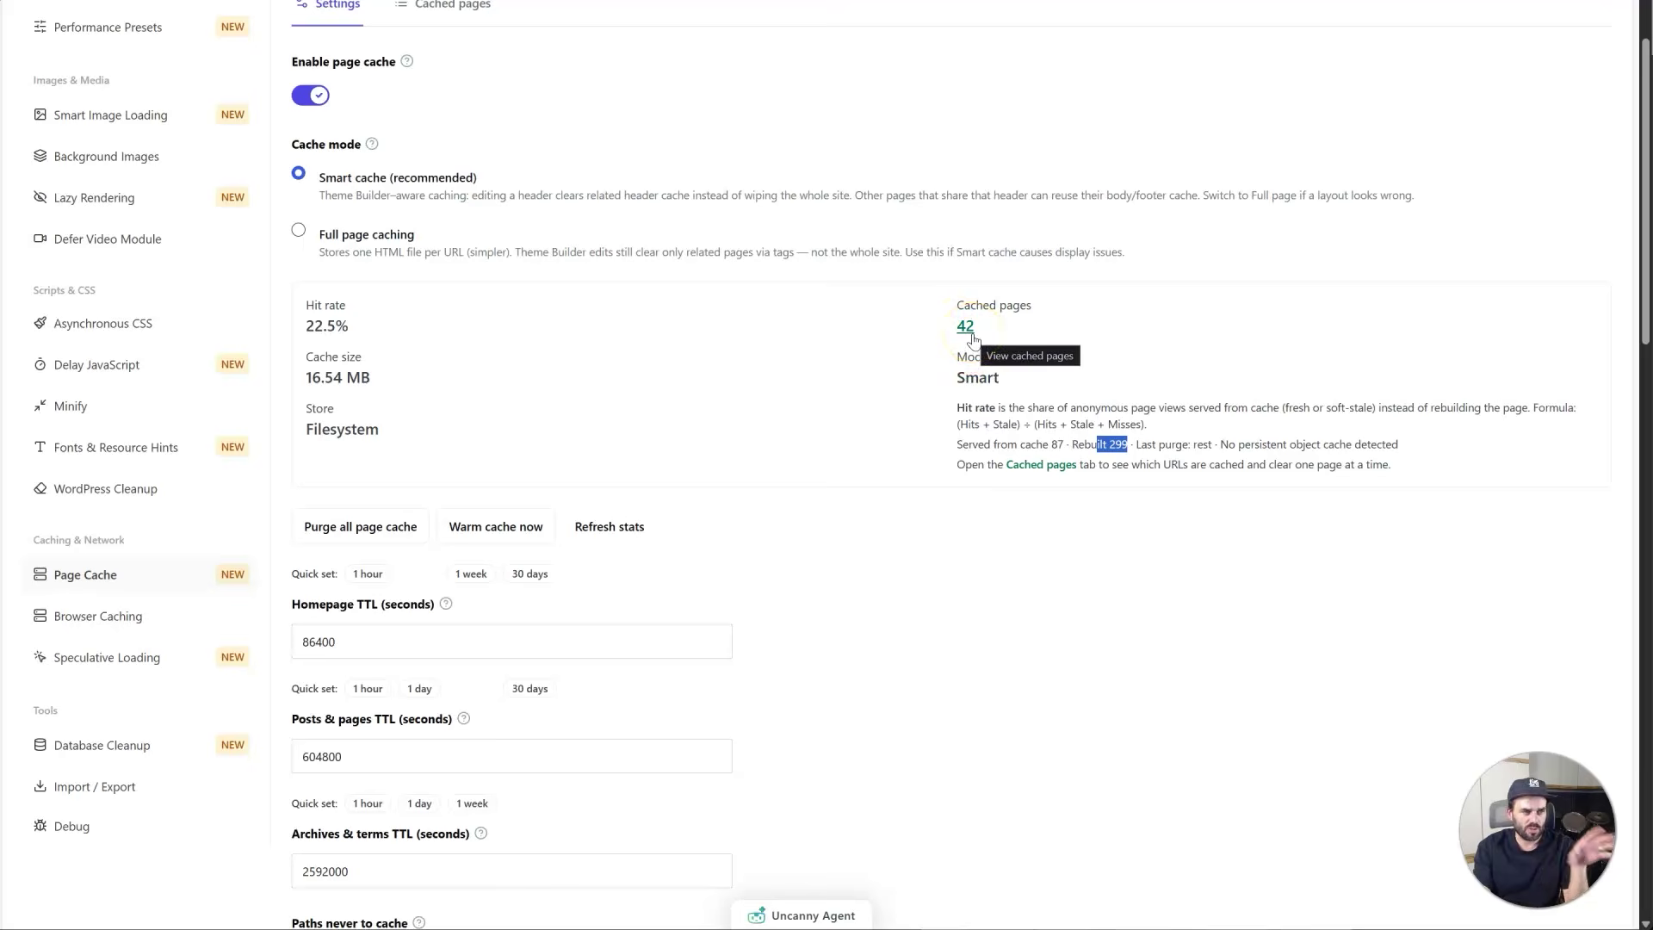
Examine the purge, warm and refresh actions beneath the page cache statistics
scroll(636, 388, down, 2)
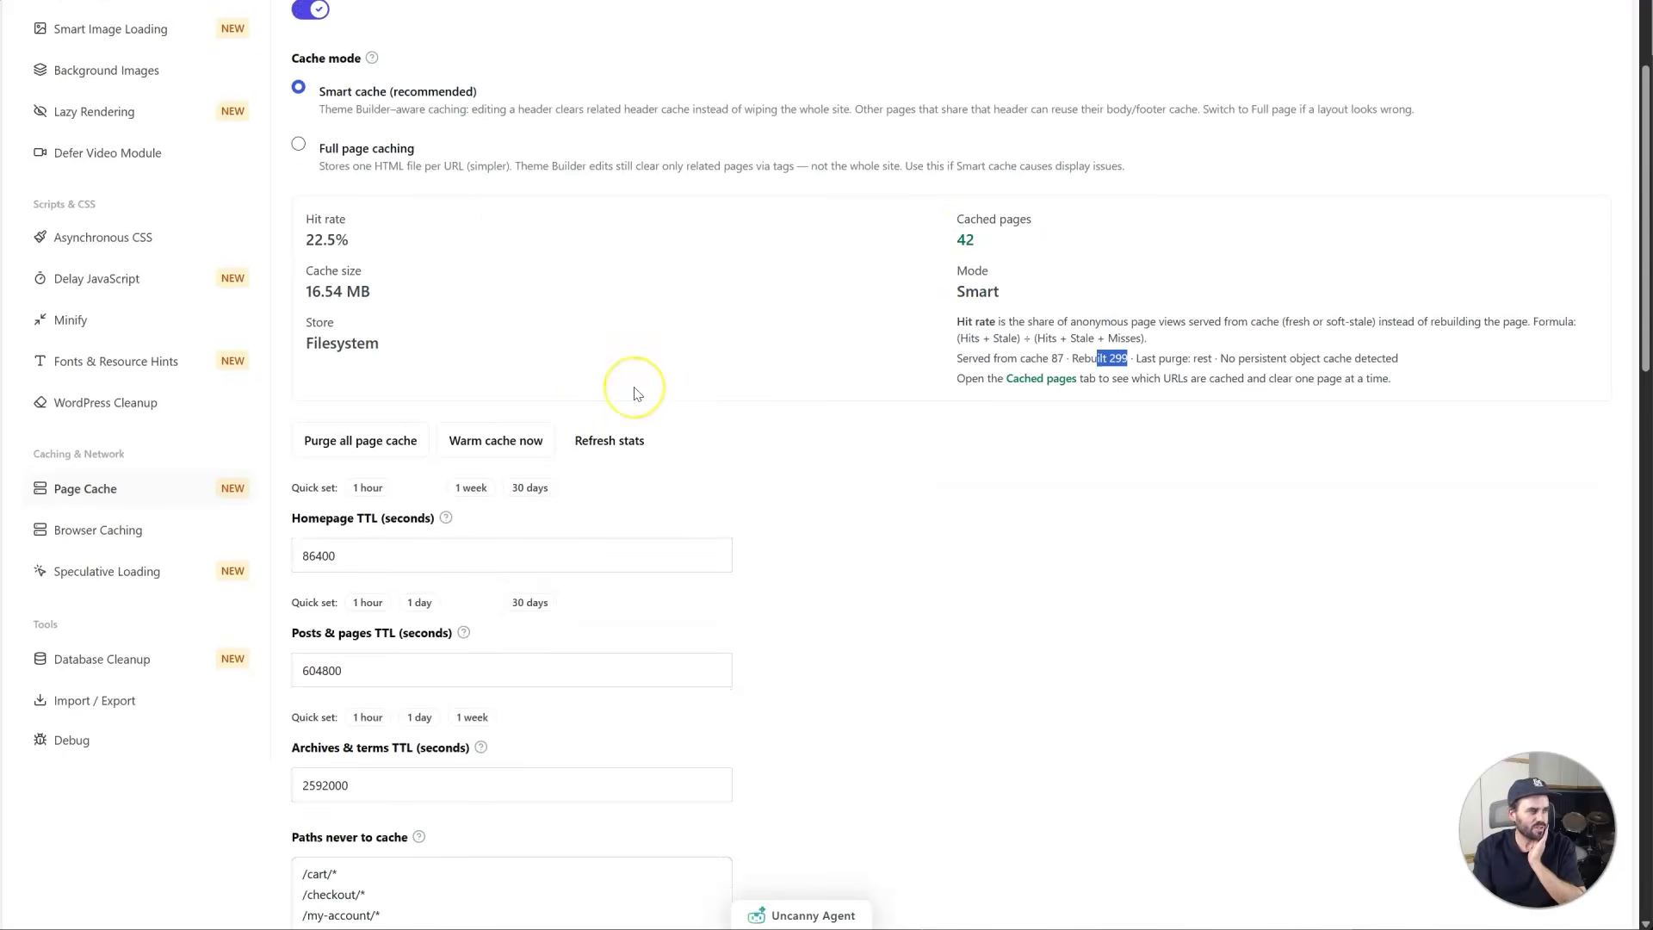
scroll(636, 394, down, 1)
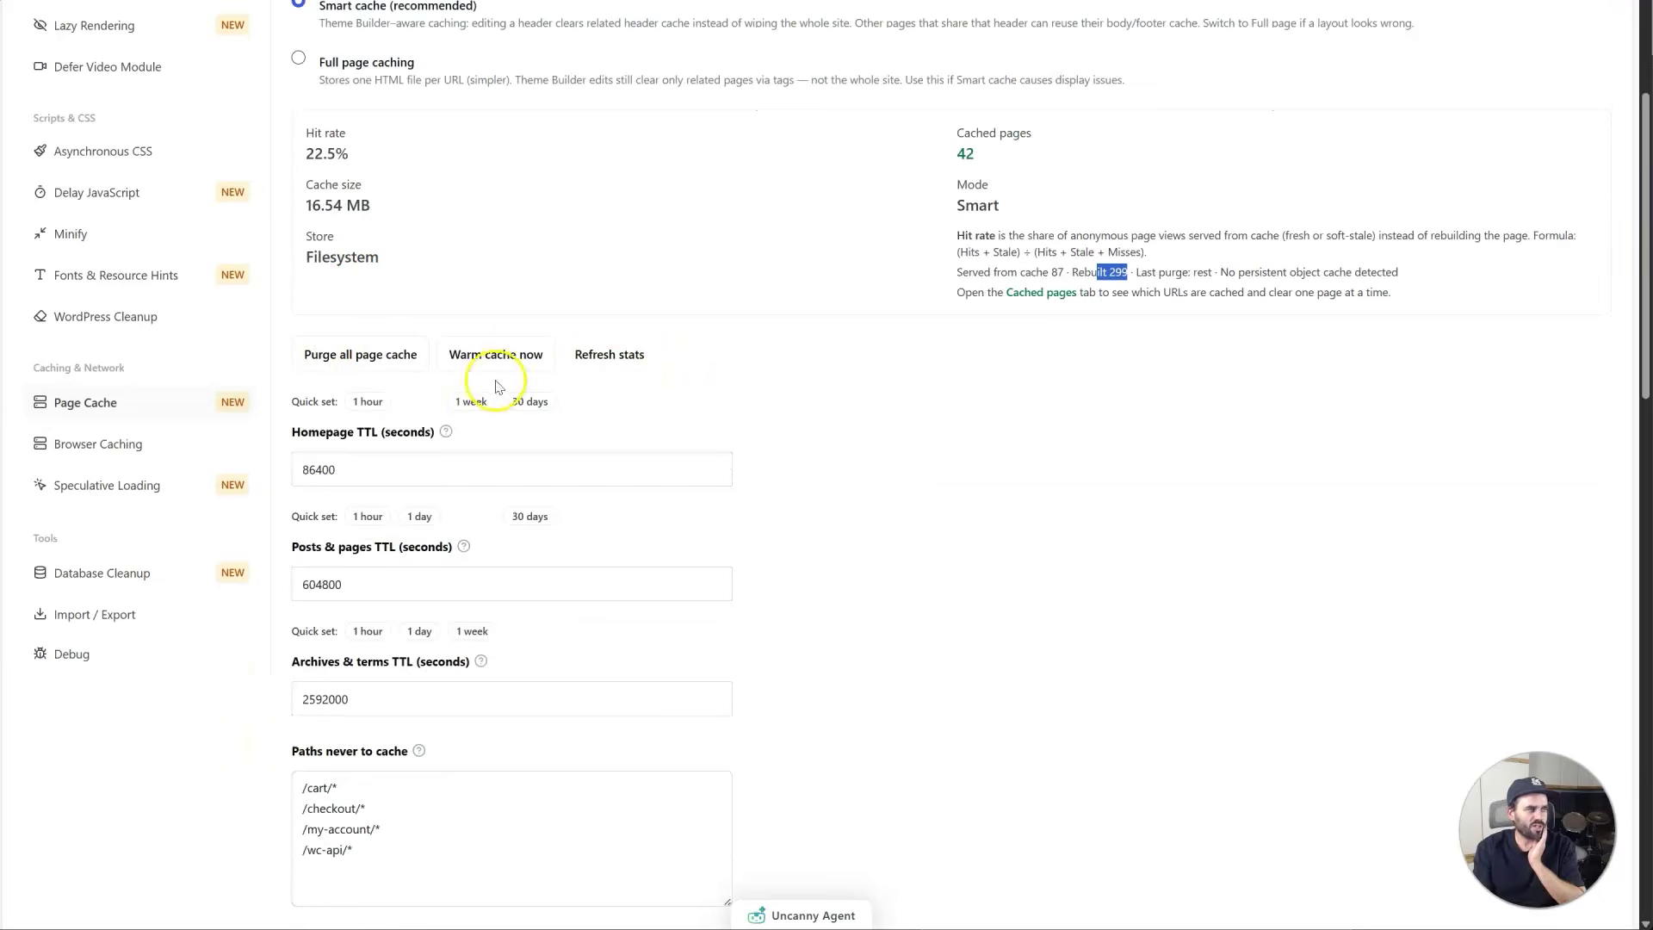
click(584, 353)
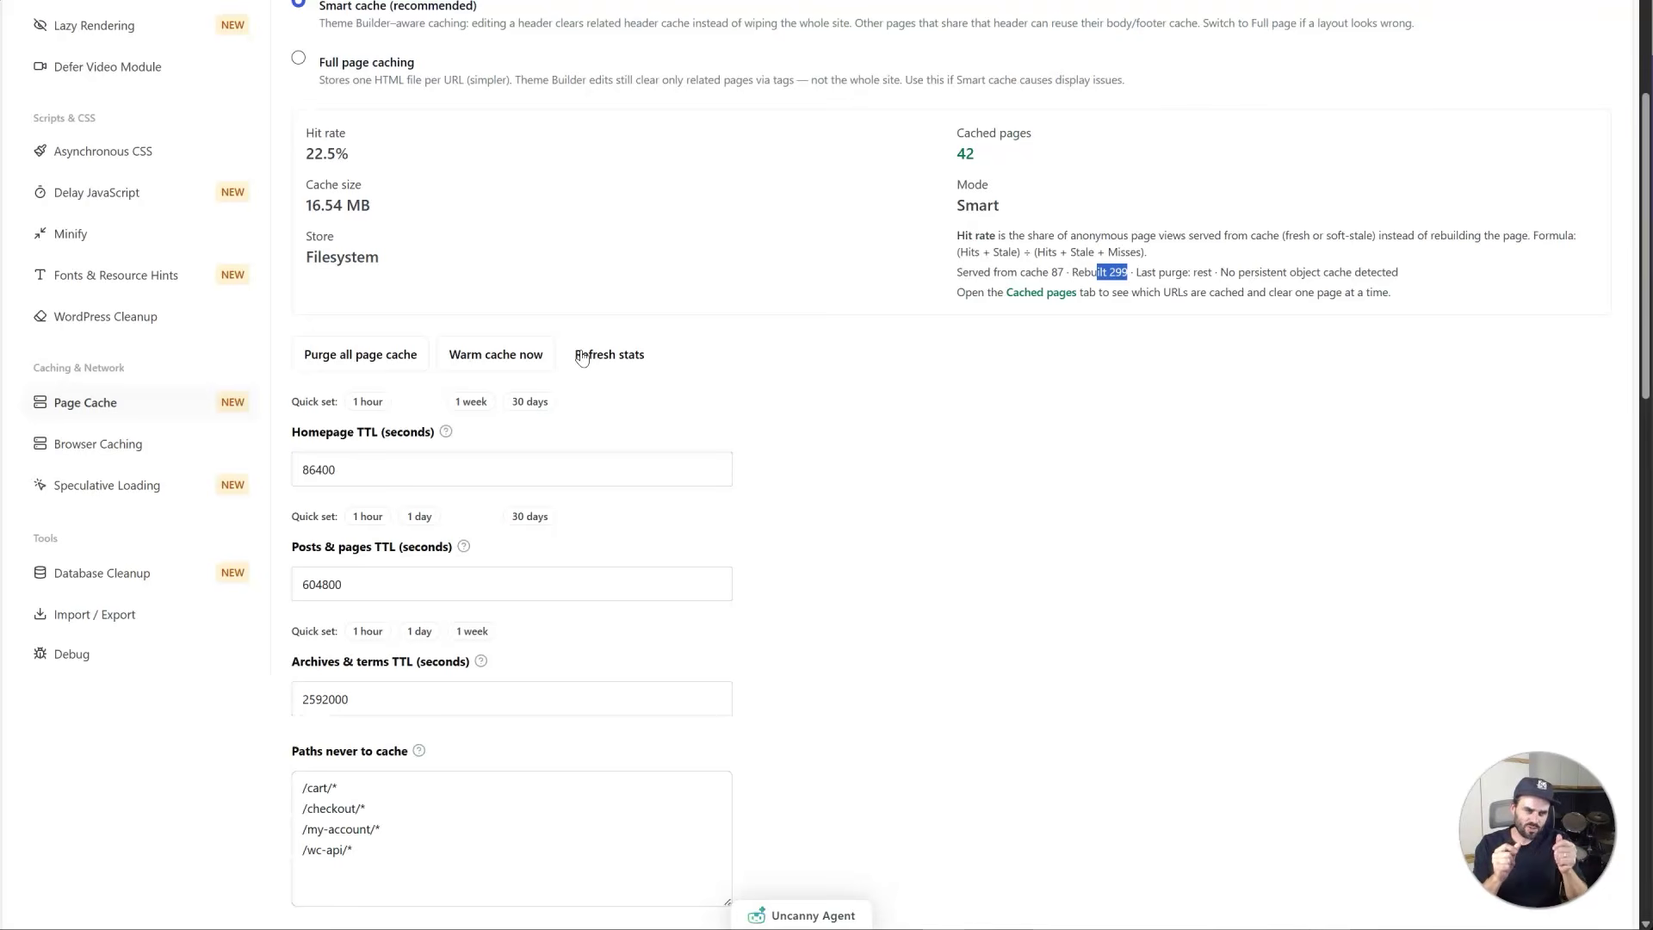
Review the cache TTL settings and quick-set durations for the homepage, posts and pages, and archives and terms
scroll(579, 435, down, 1)
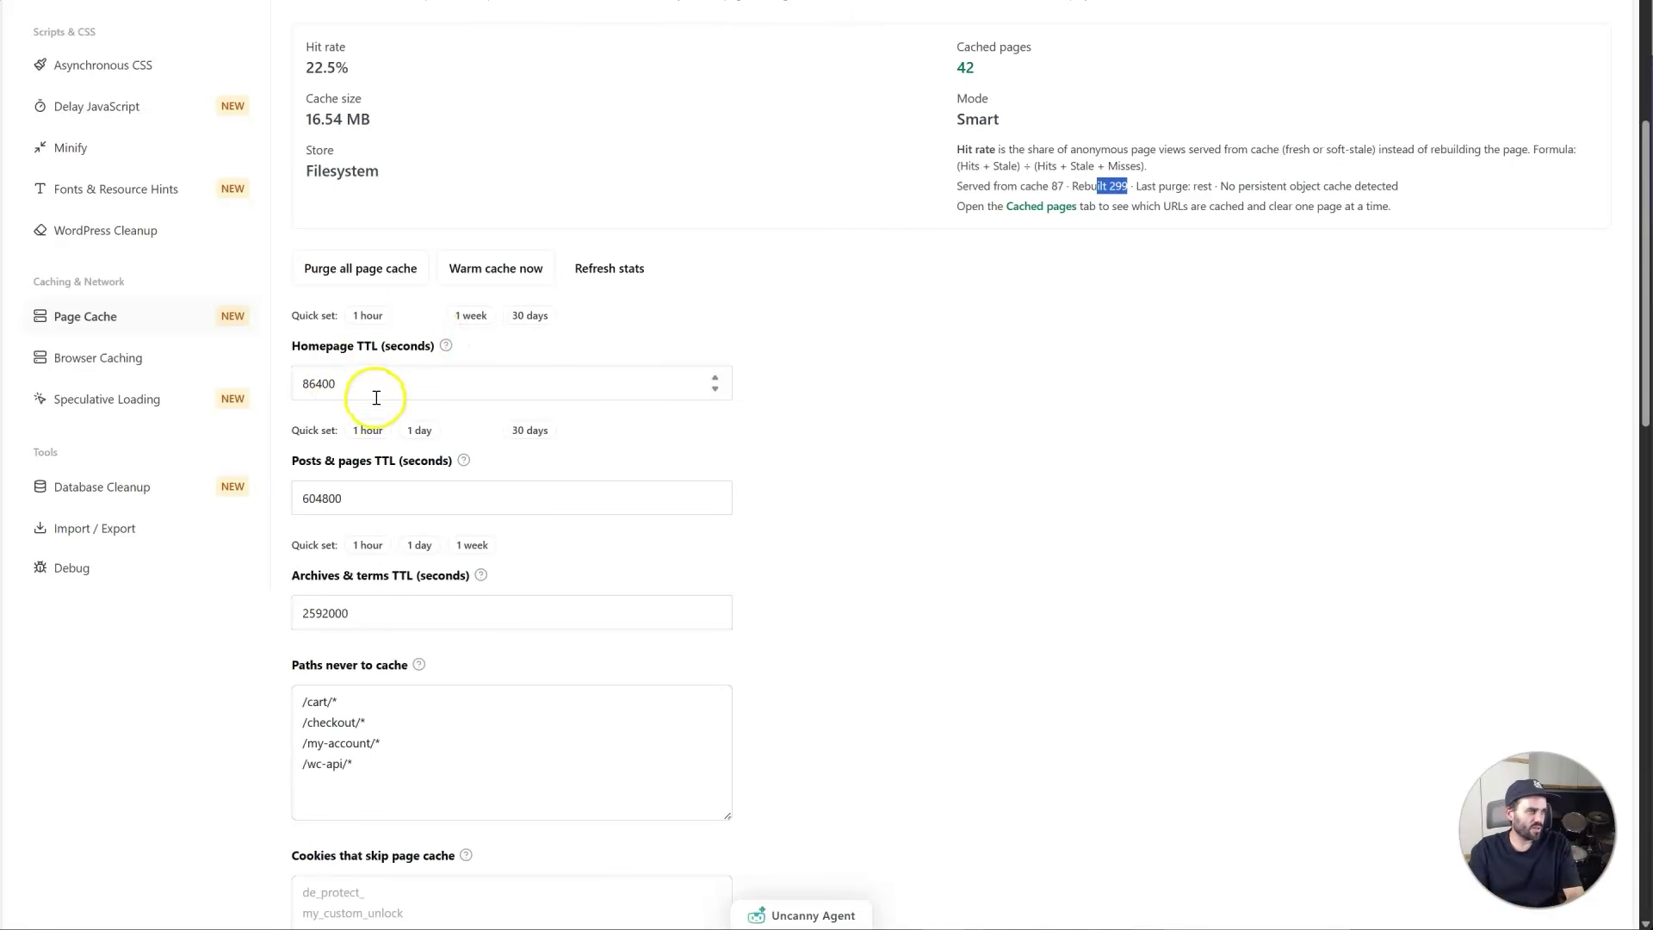
click(417, 316)
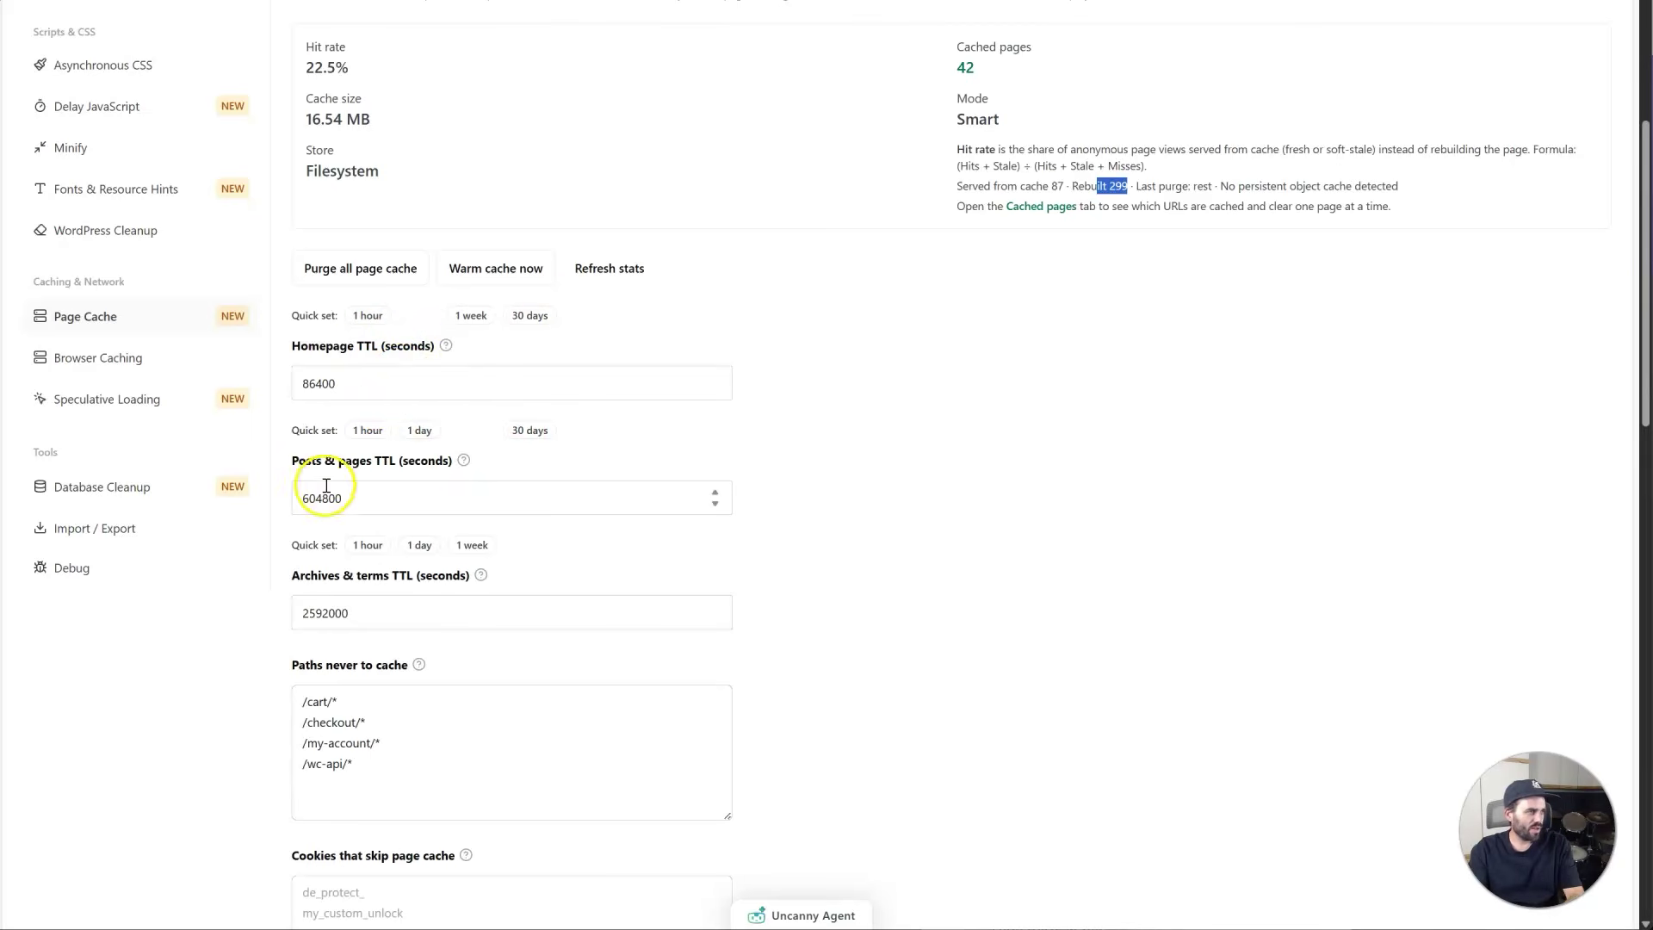
scroll(442, 492, down, 1)
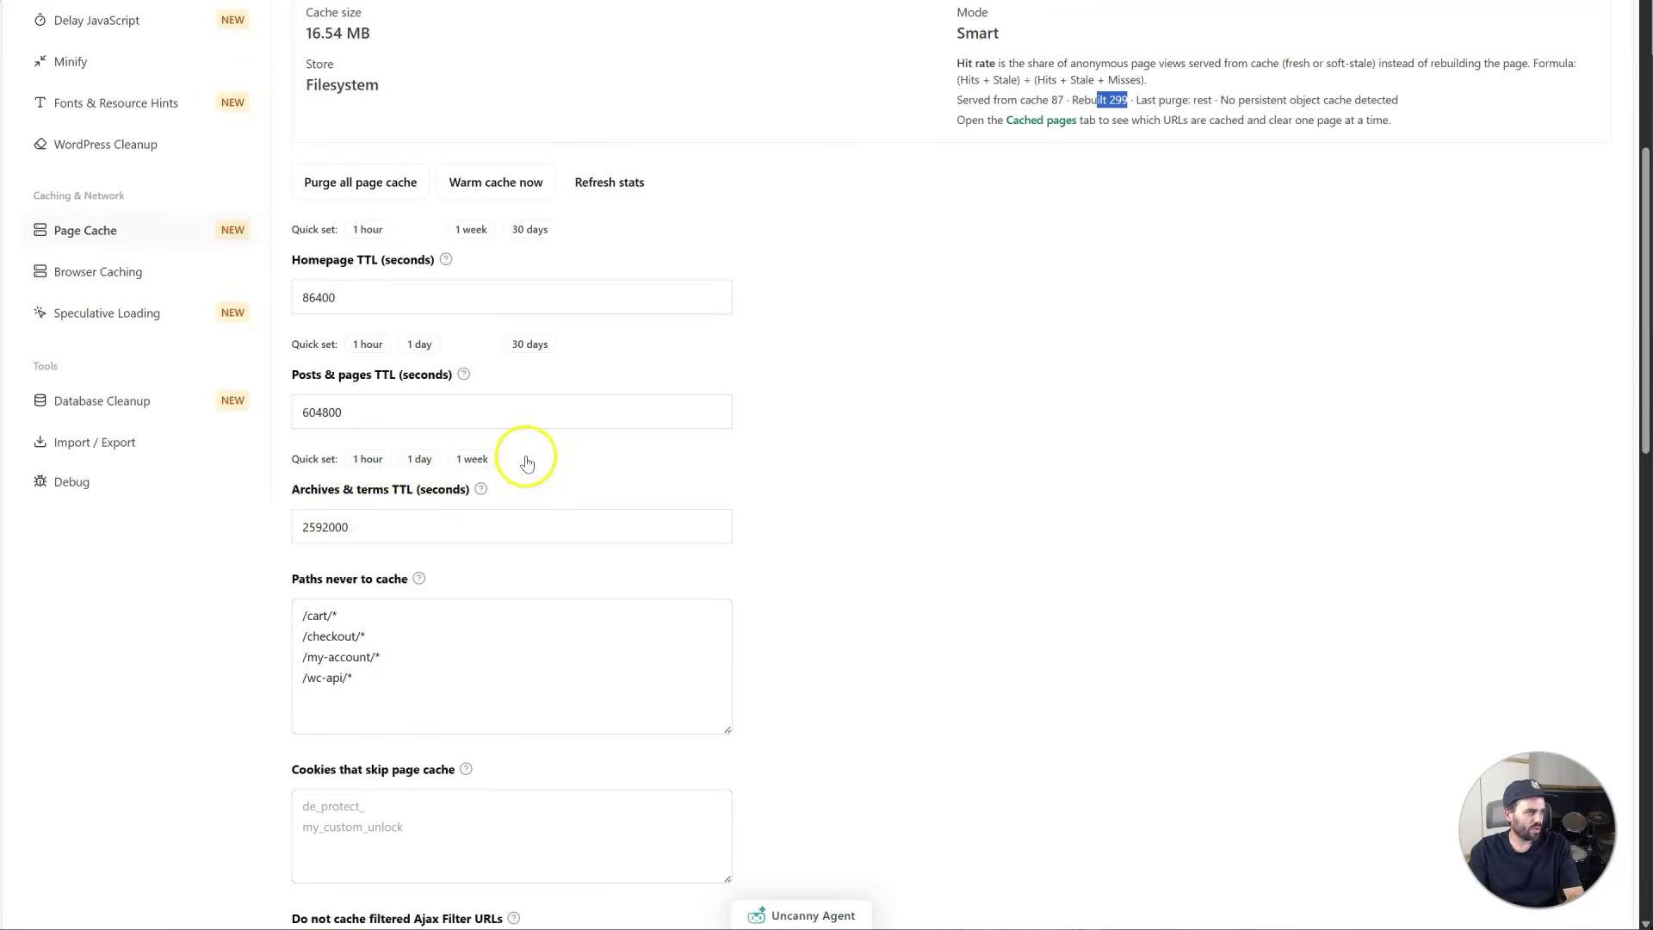
scroll(516, 477, down, 1)
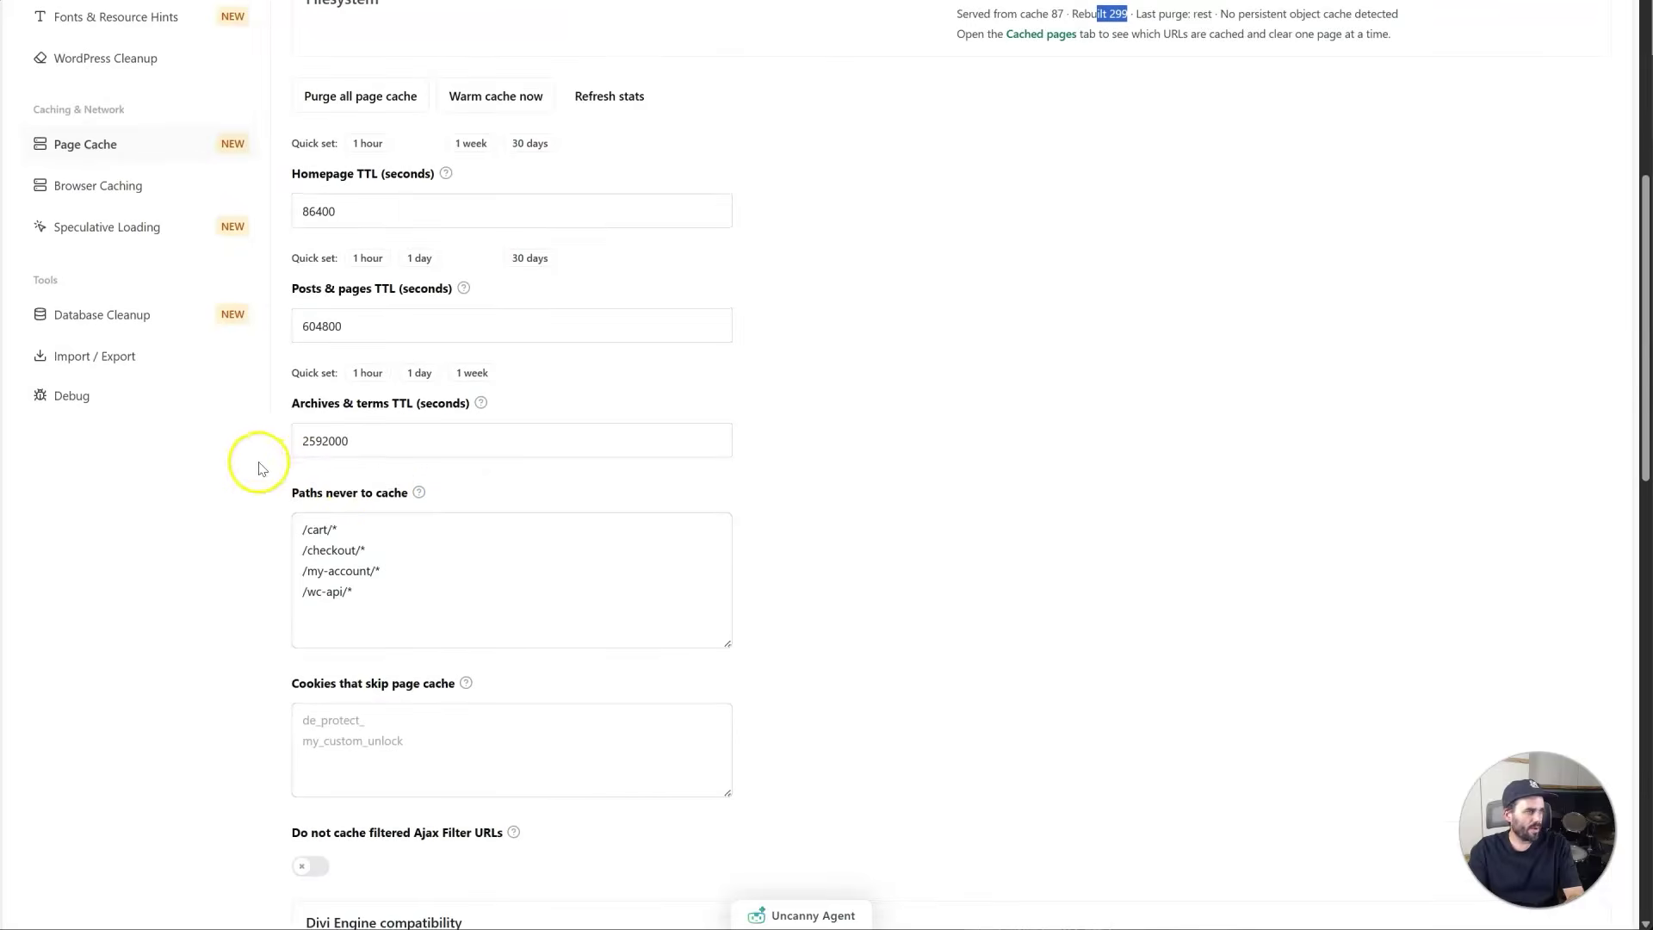
Review the paths never to cache, the cookies that skip page cache and the filtered Ajax Filter URLs option
scroll(384, 479, down, 2)
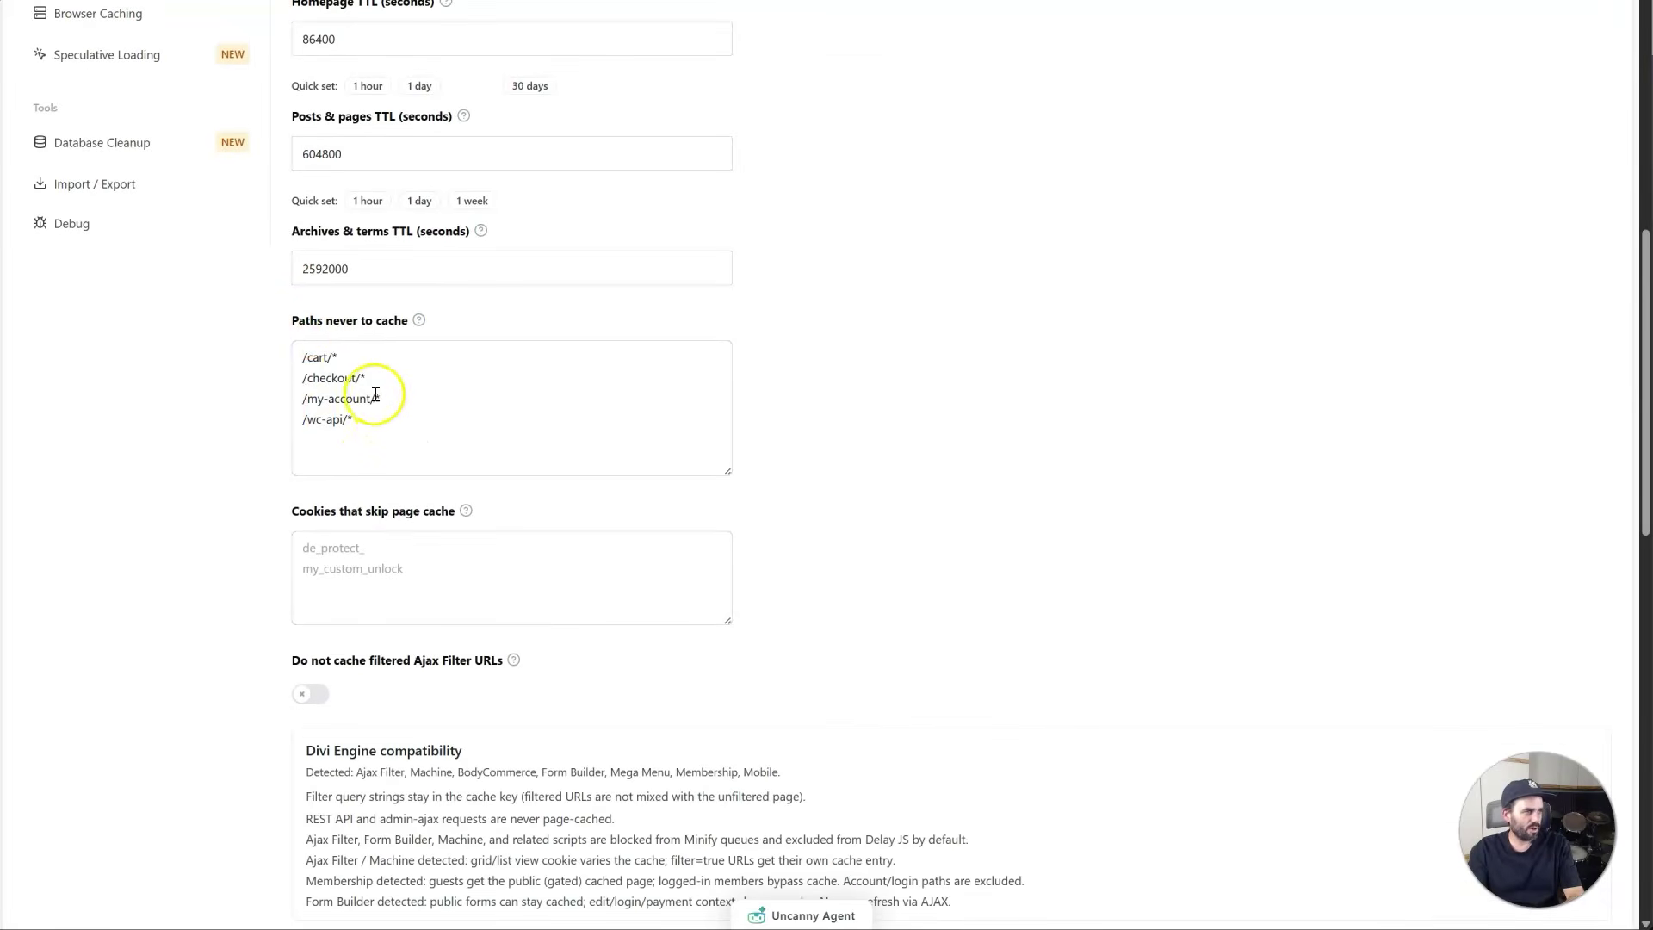
scroll(431, 480, down, 1)
scroll(397, 479, down, 1)
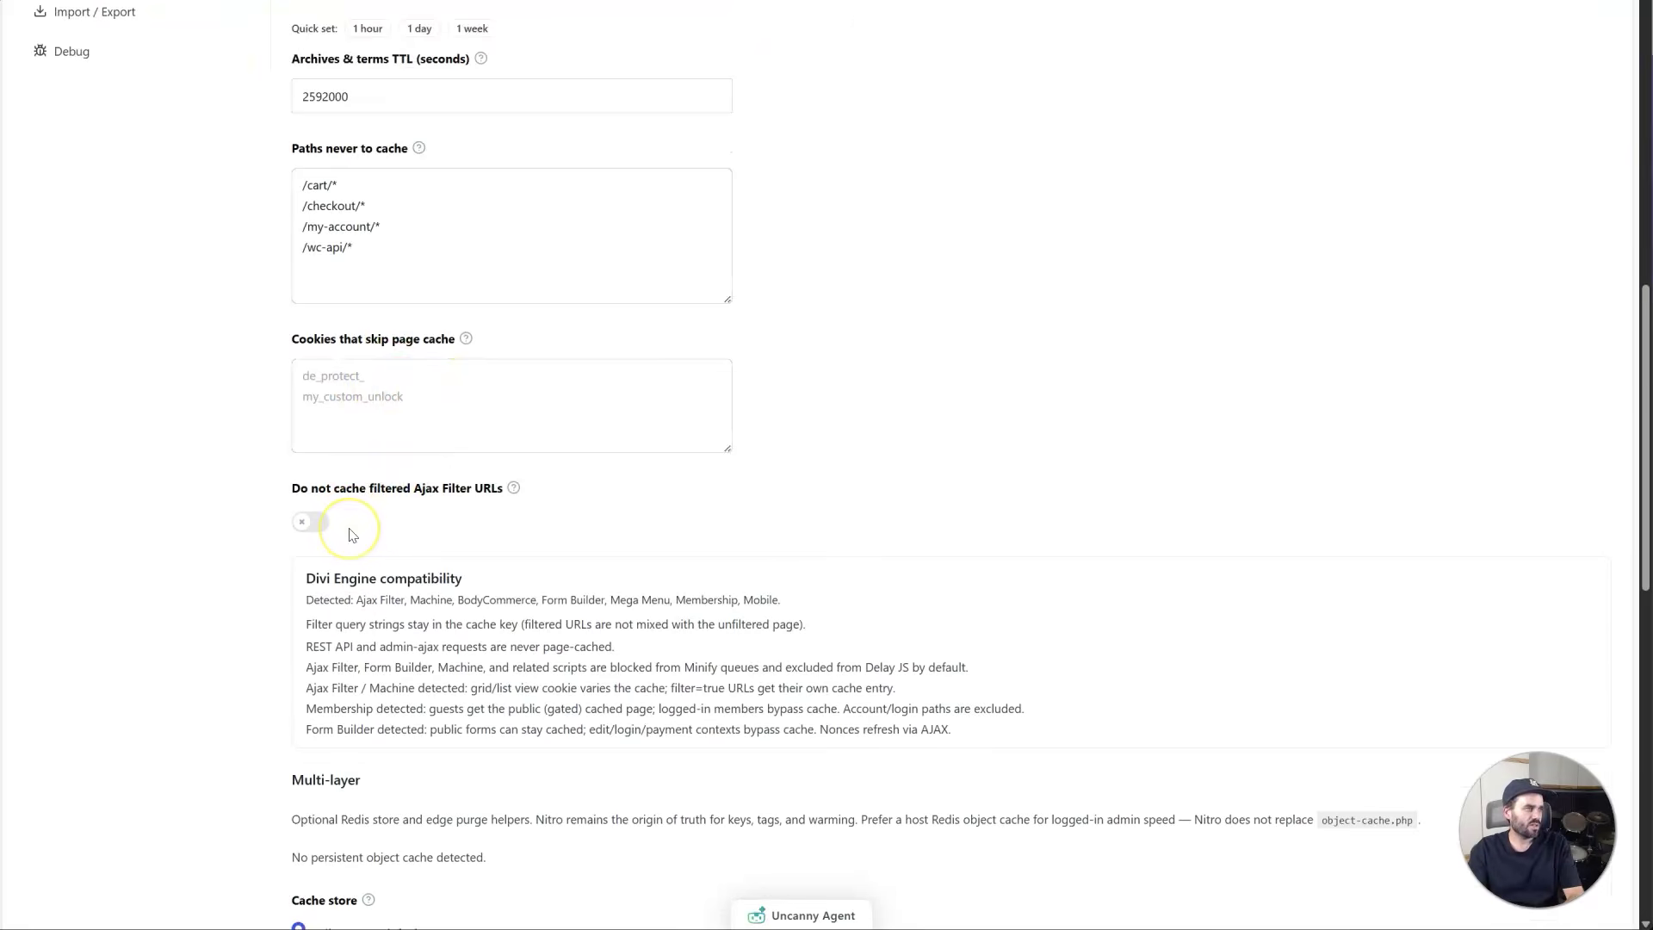
scroll(353, 534, down, 1)
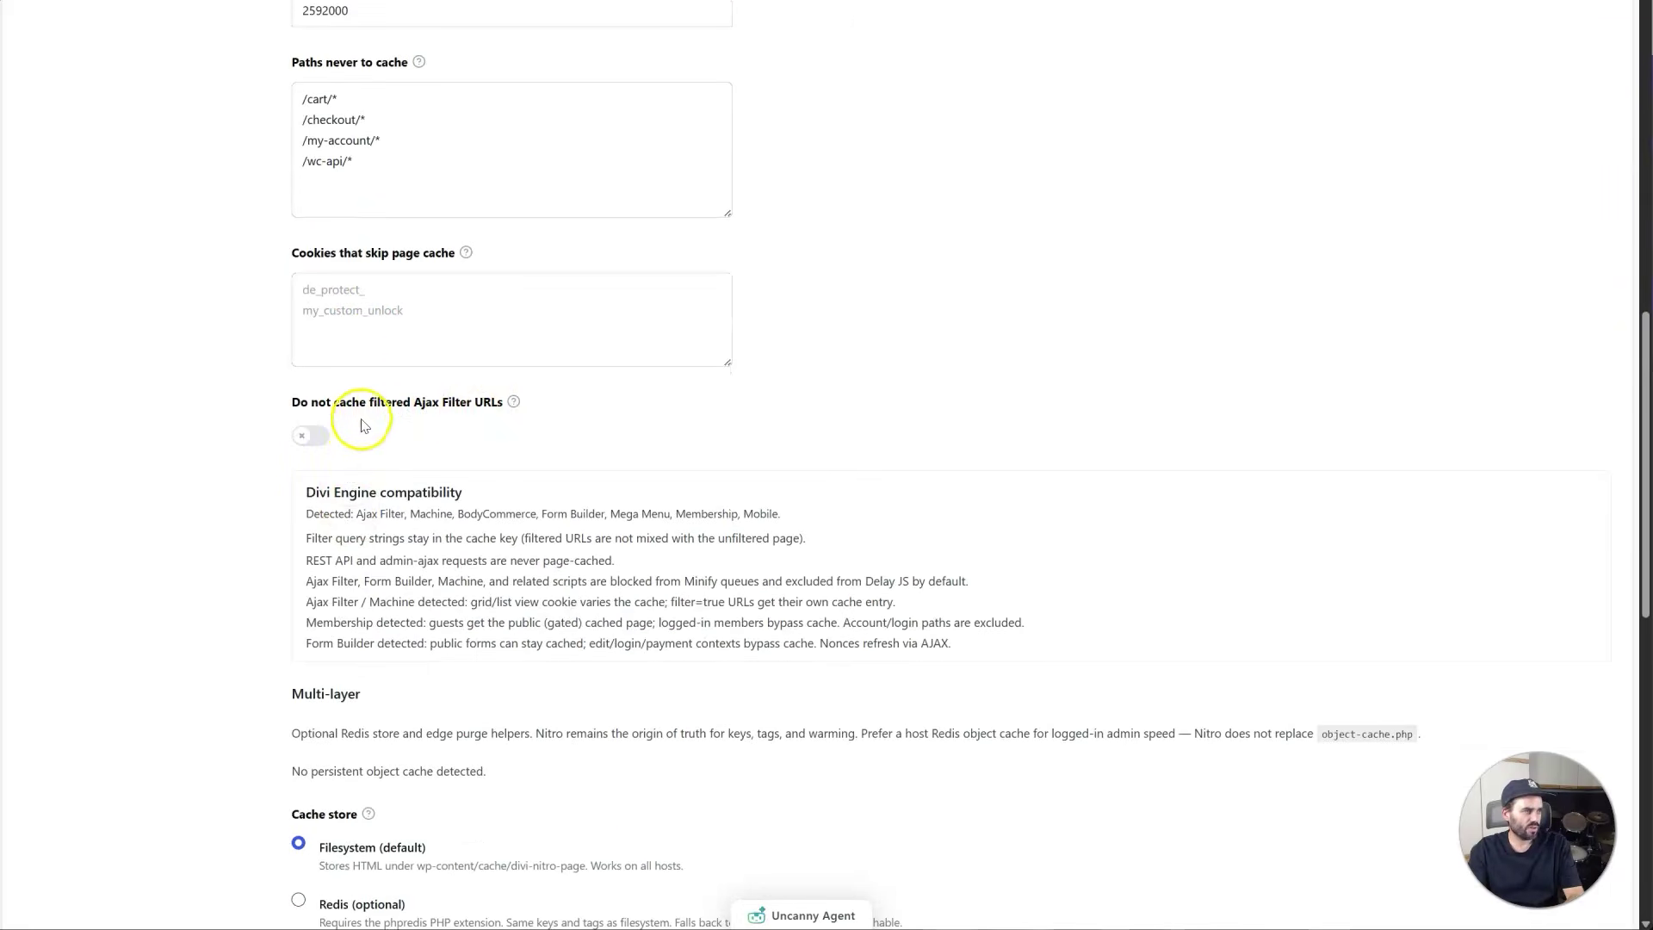
click(311, 435)
click(311, 435)
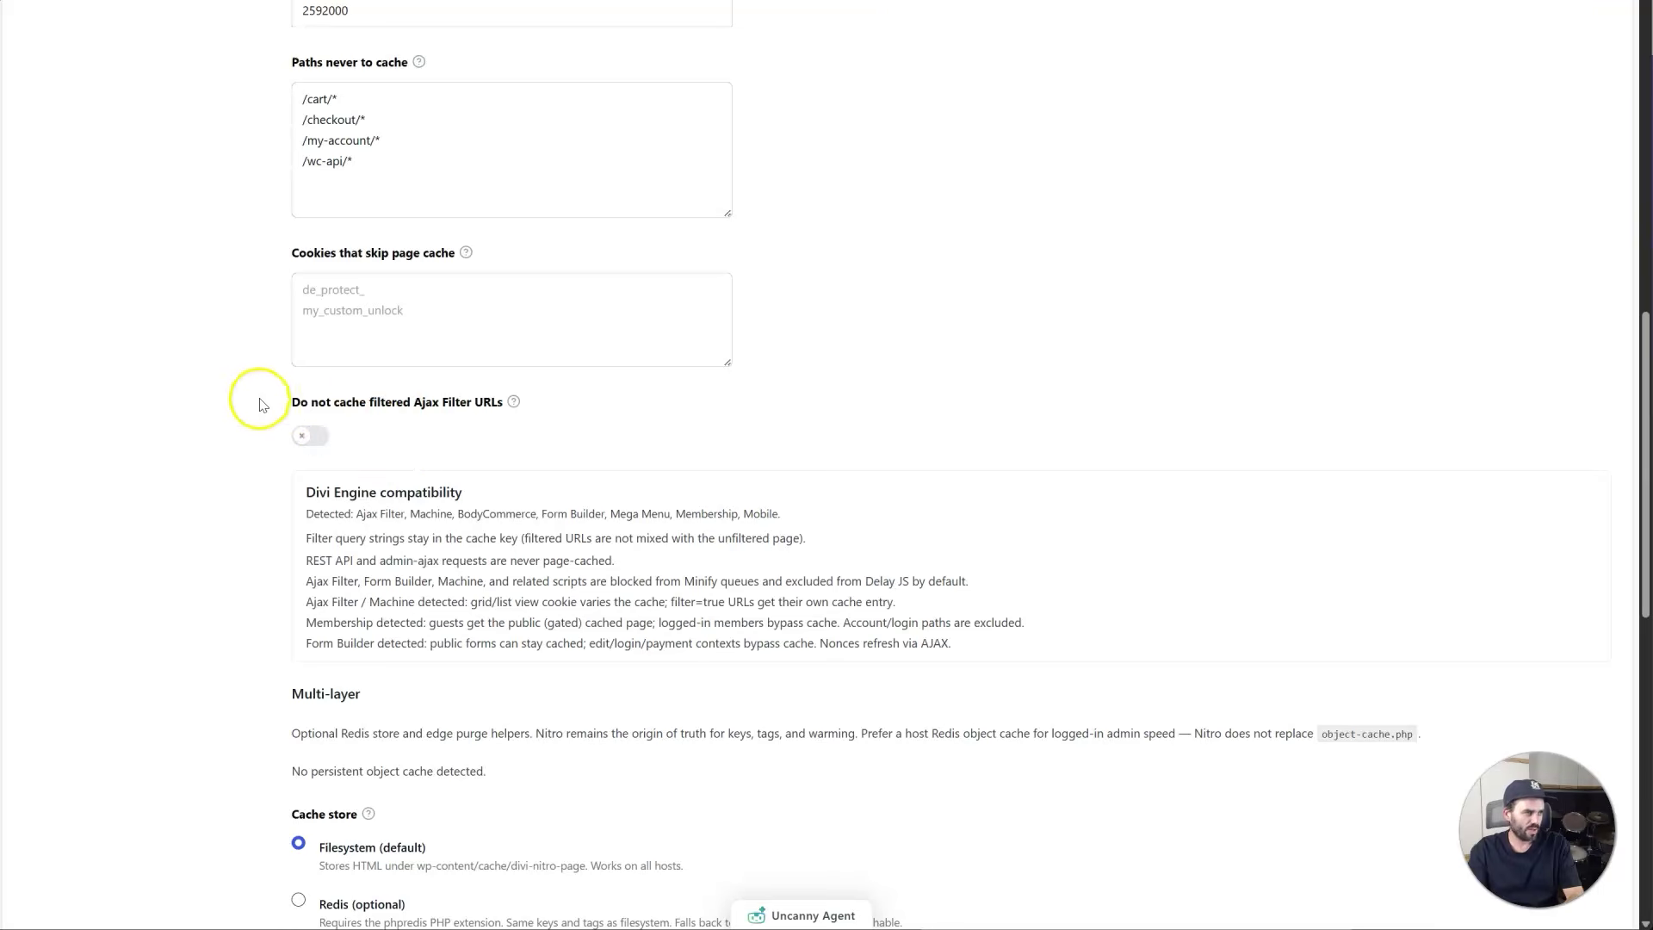
click(626, 432)
Review the Divi Engine compatibility notes and preview the Redis cache store's connection fields, then restore the Filesystem (default) store
scroll(551, 482, down, 3)
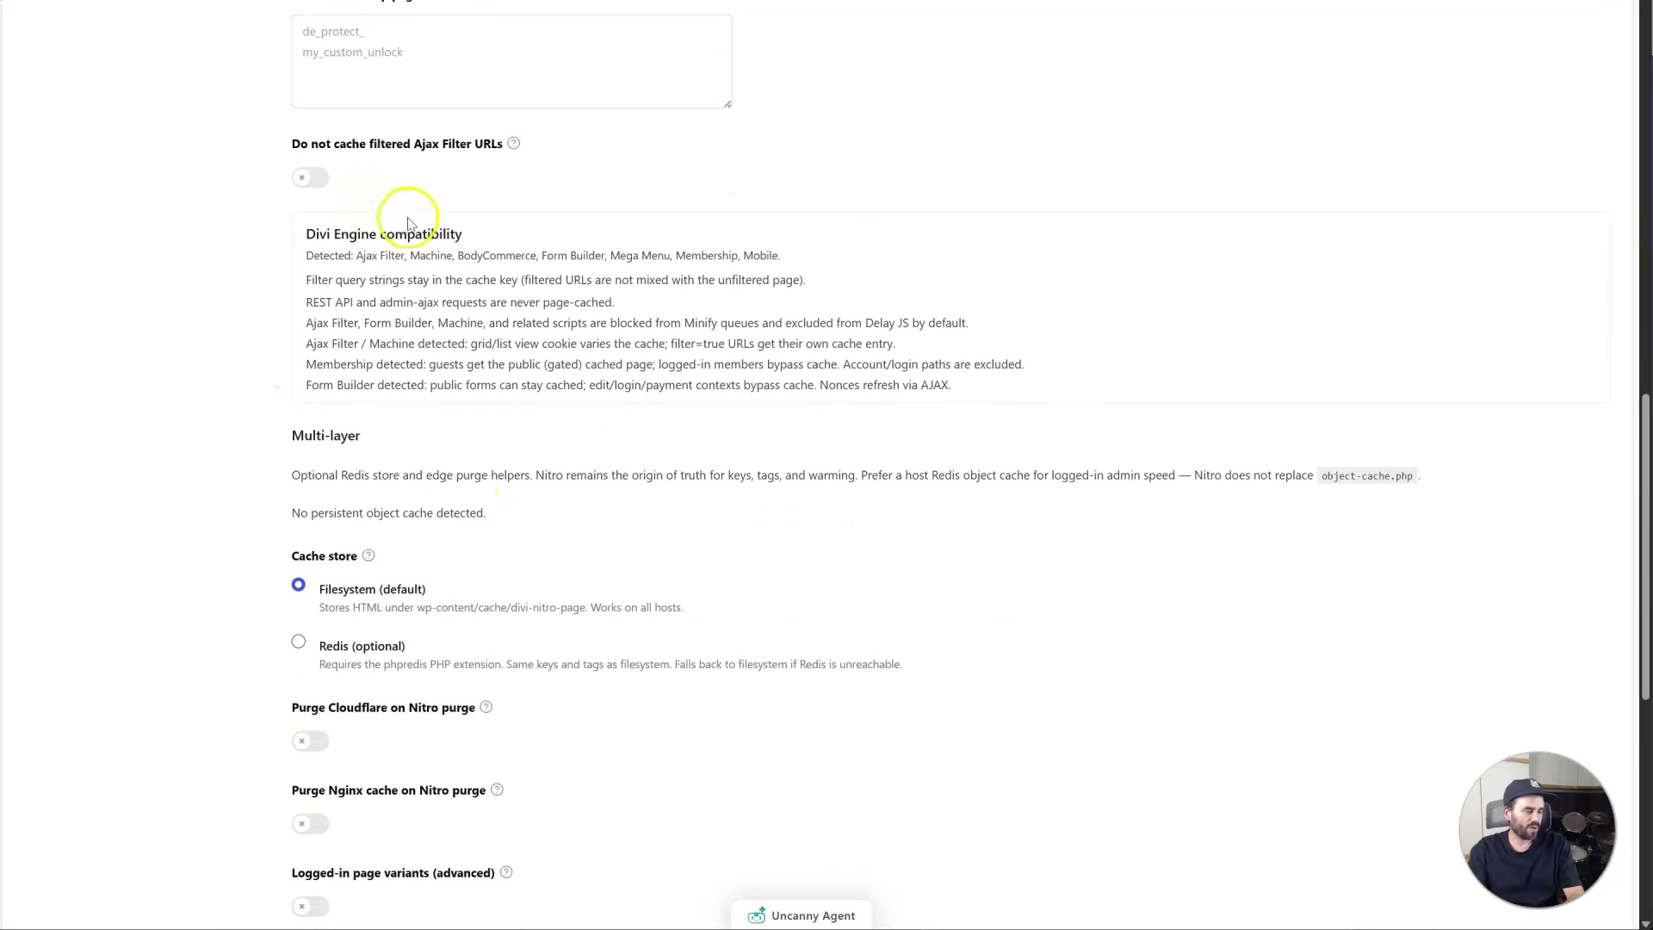
scroll(430, 413, down, 3)
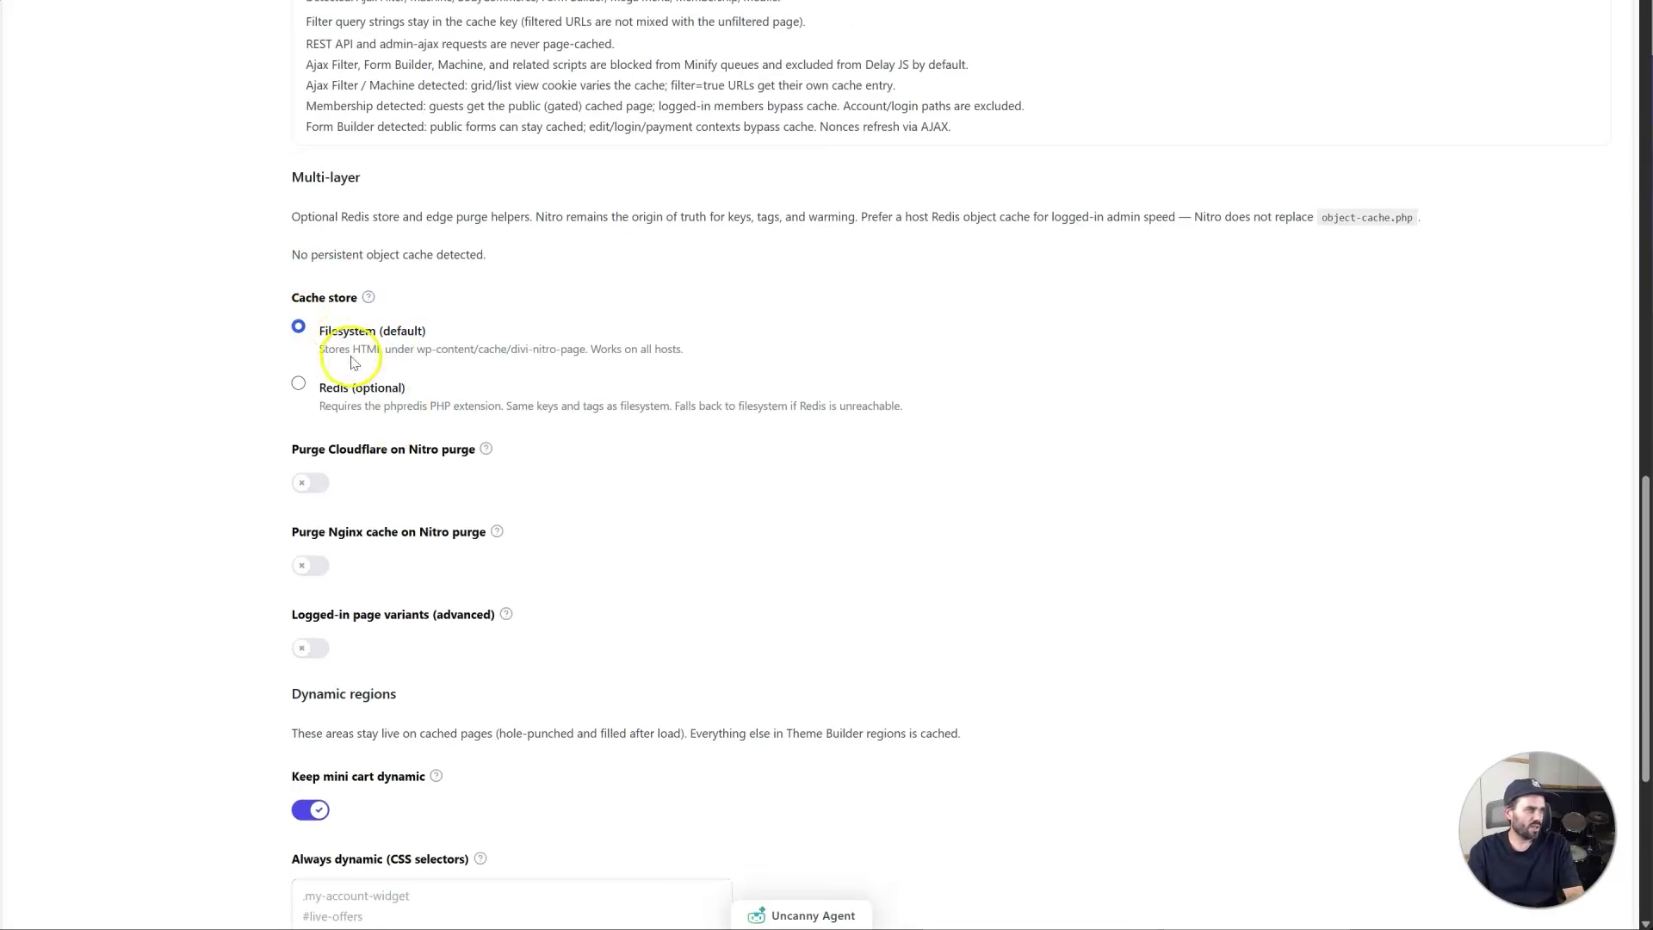
click(345, 388)
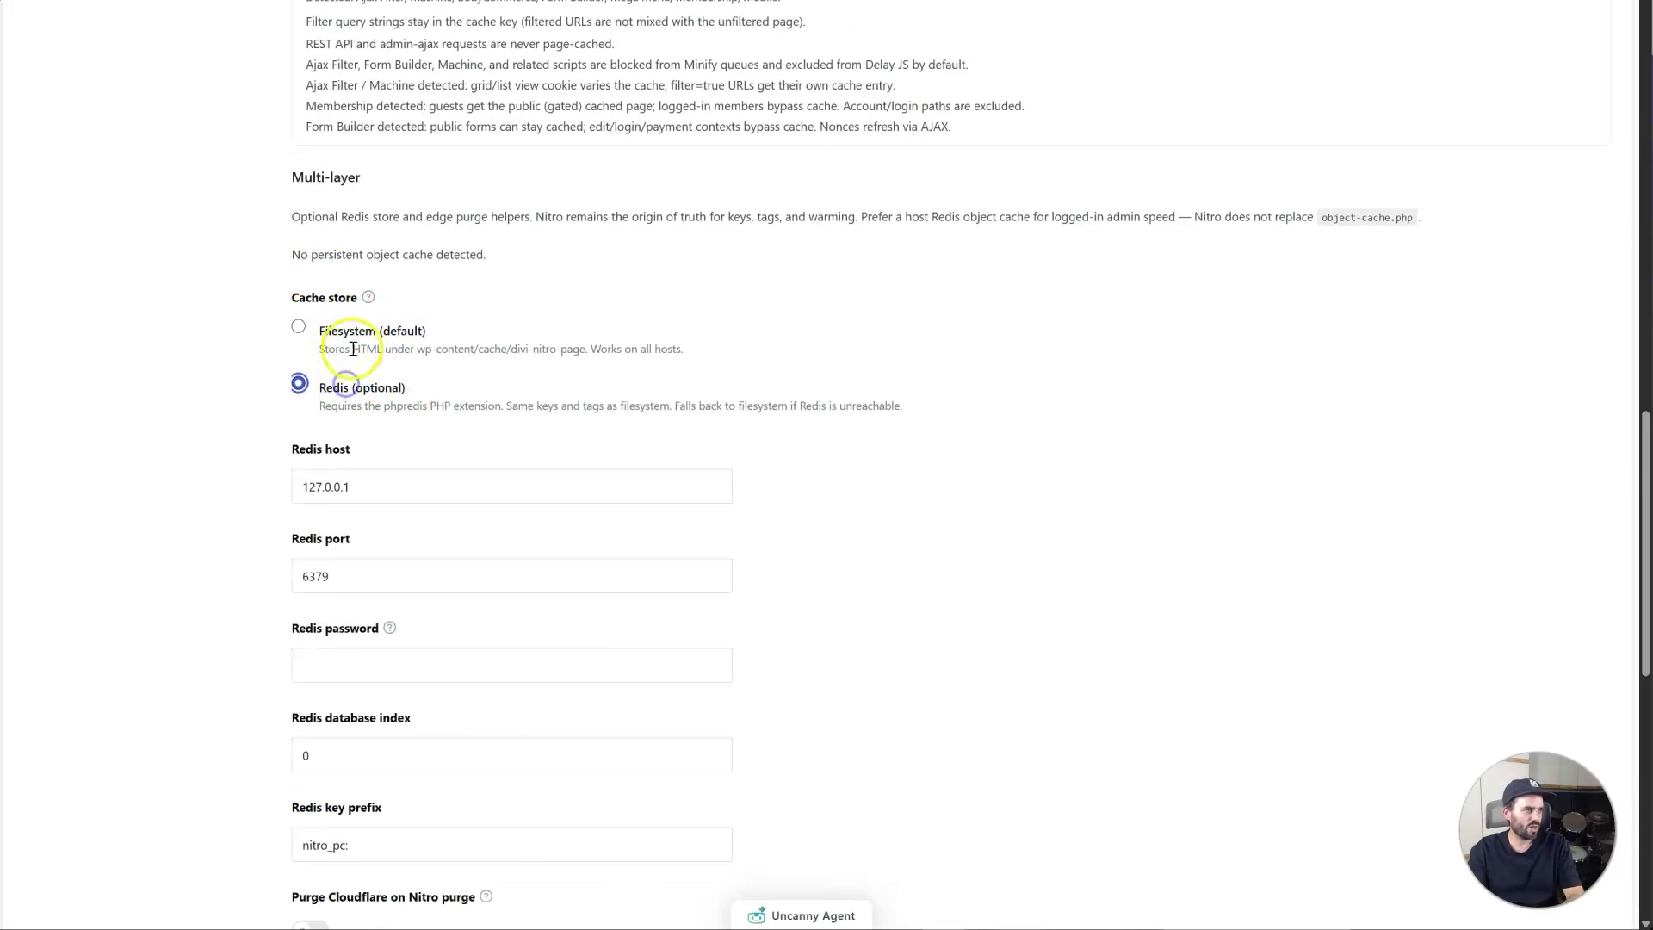
click(342, 332)
scroll(391, 433, down, 2)
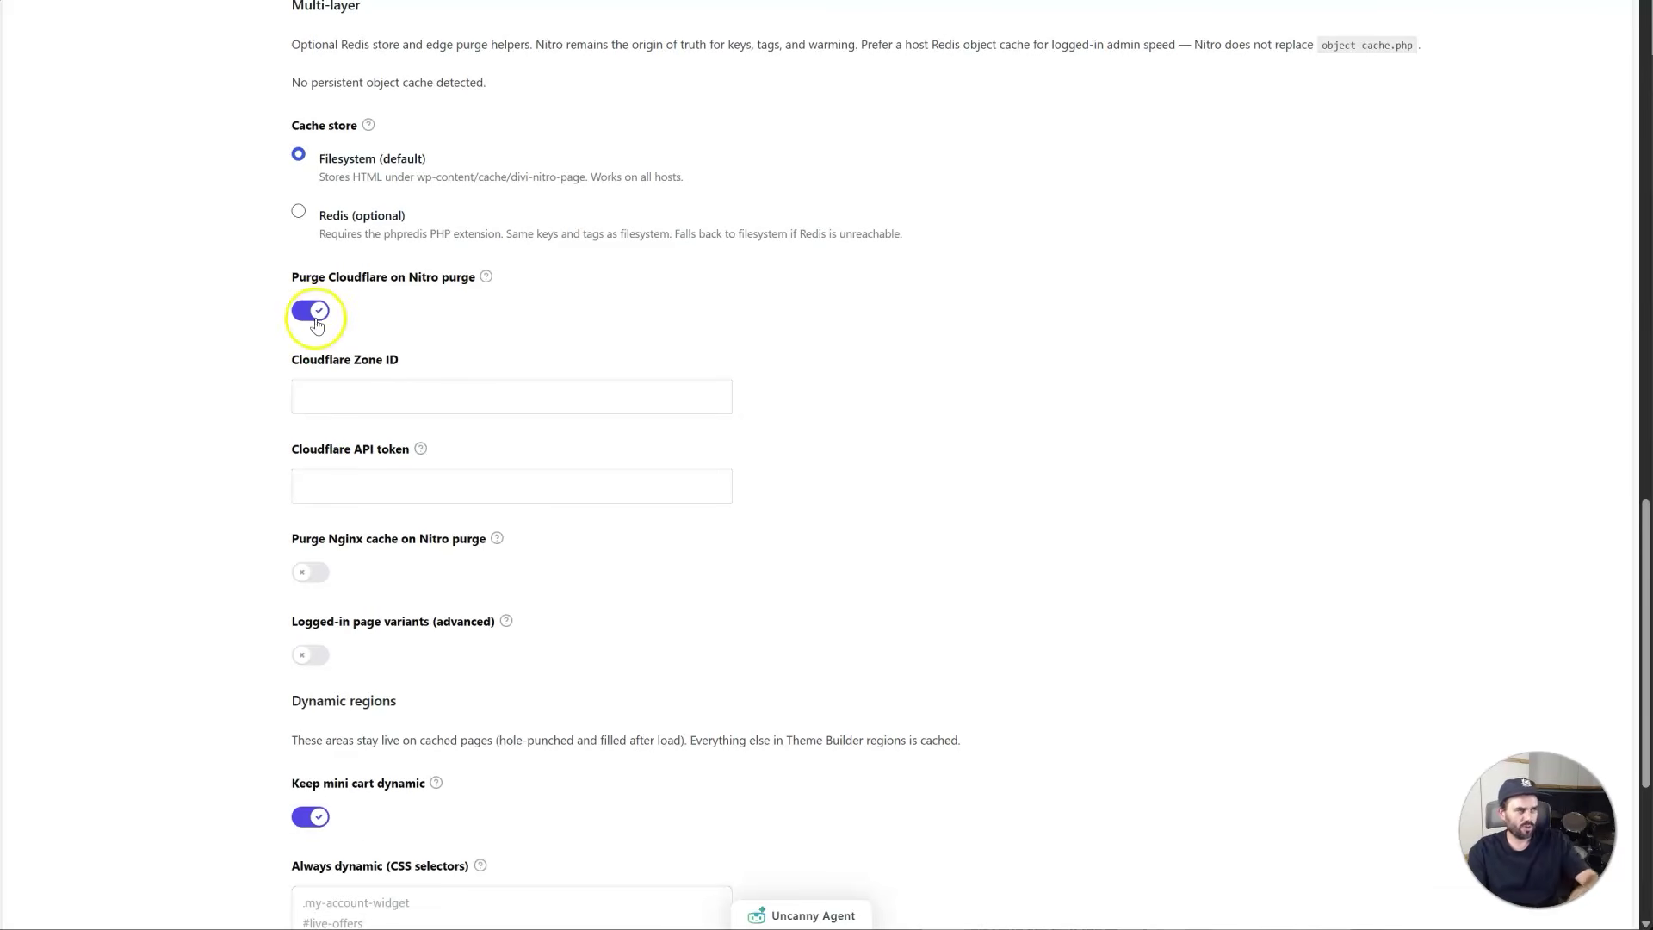
Try the Cloudflare purge, Nginx cache purge and logged-in page variants options, leaving each one switched off
click(318, 315)
click(315, 396)
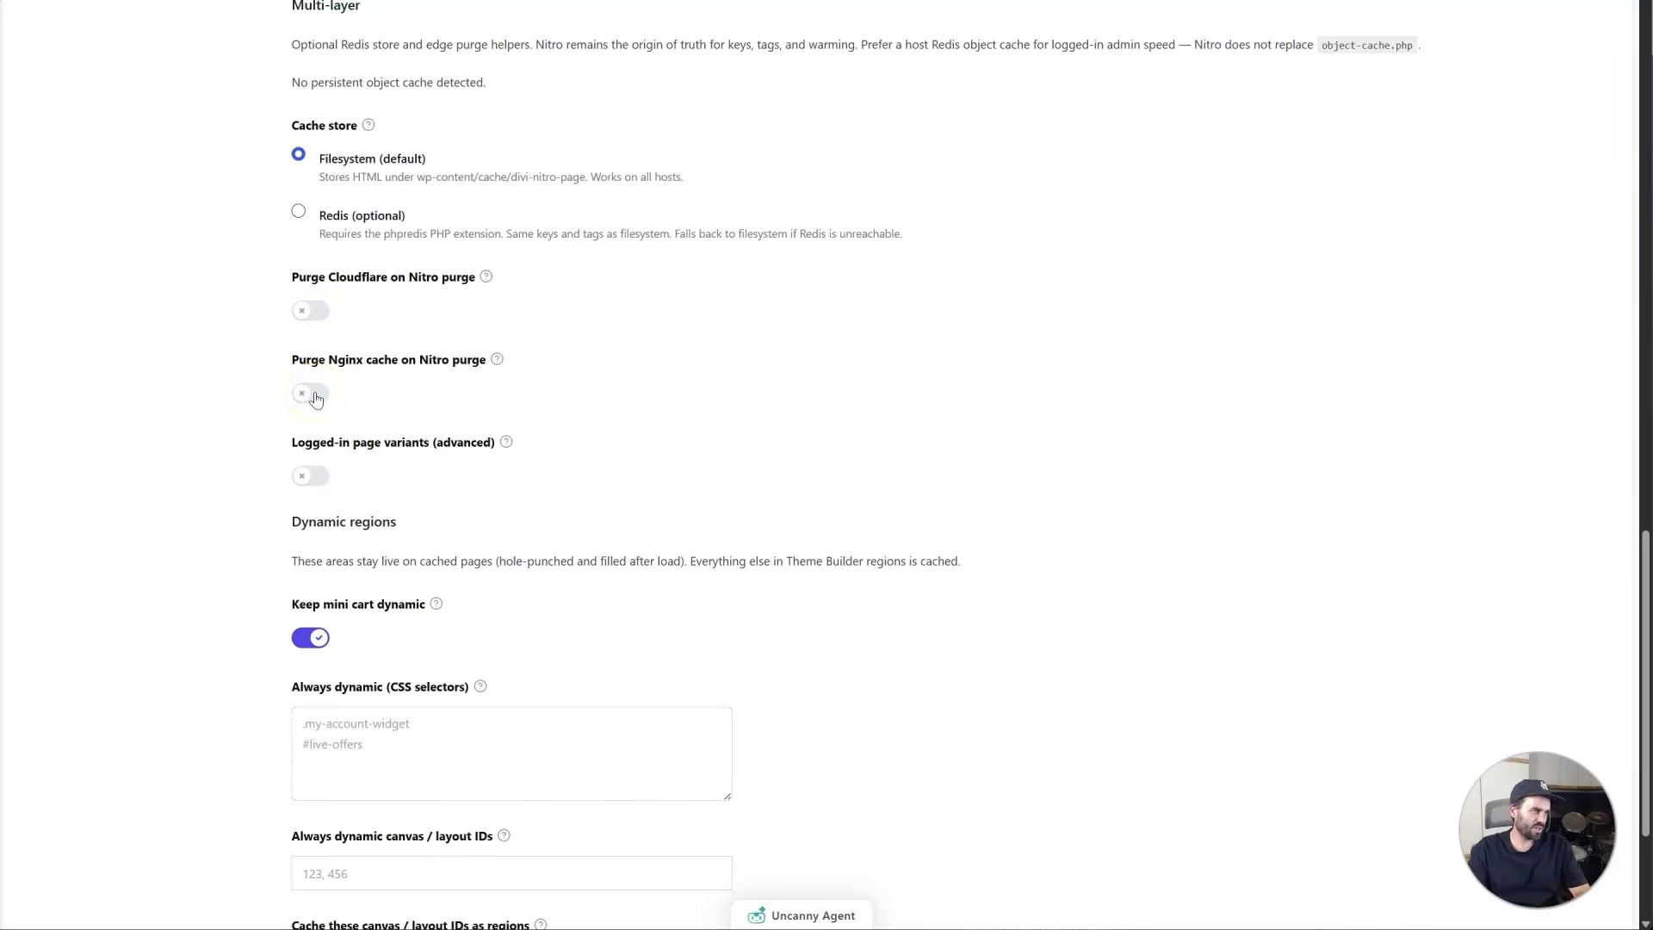
click(316, 394)
click(315, 394)
scroll(335, 490, down, 2)
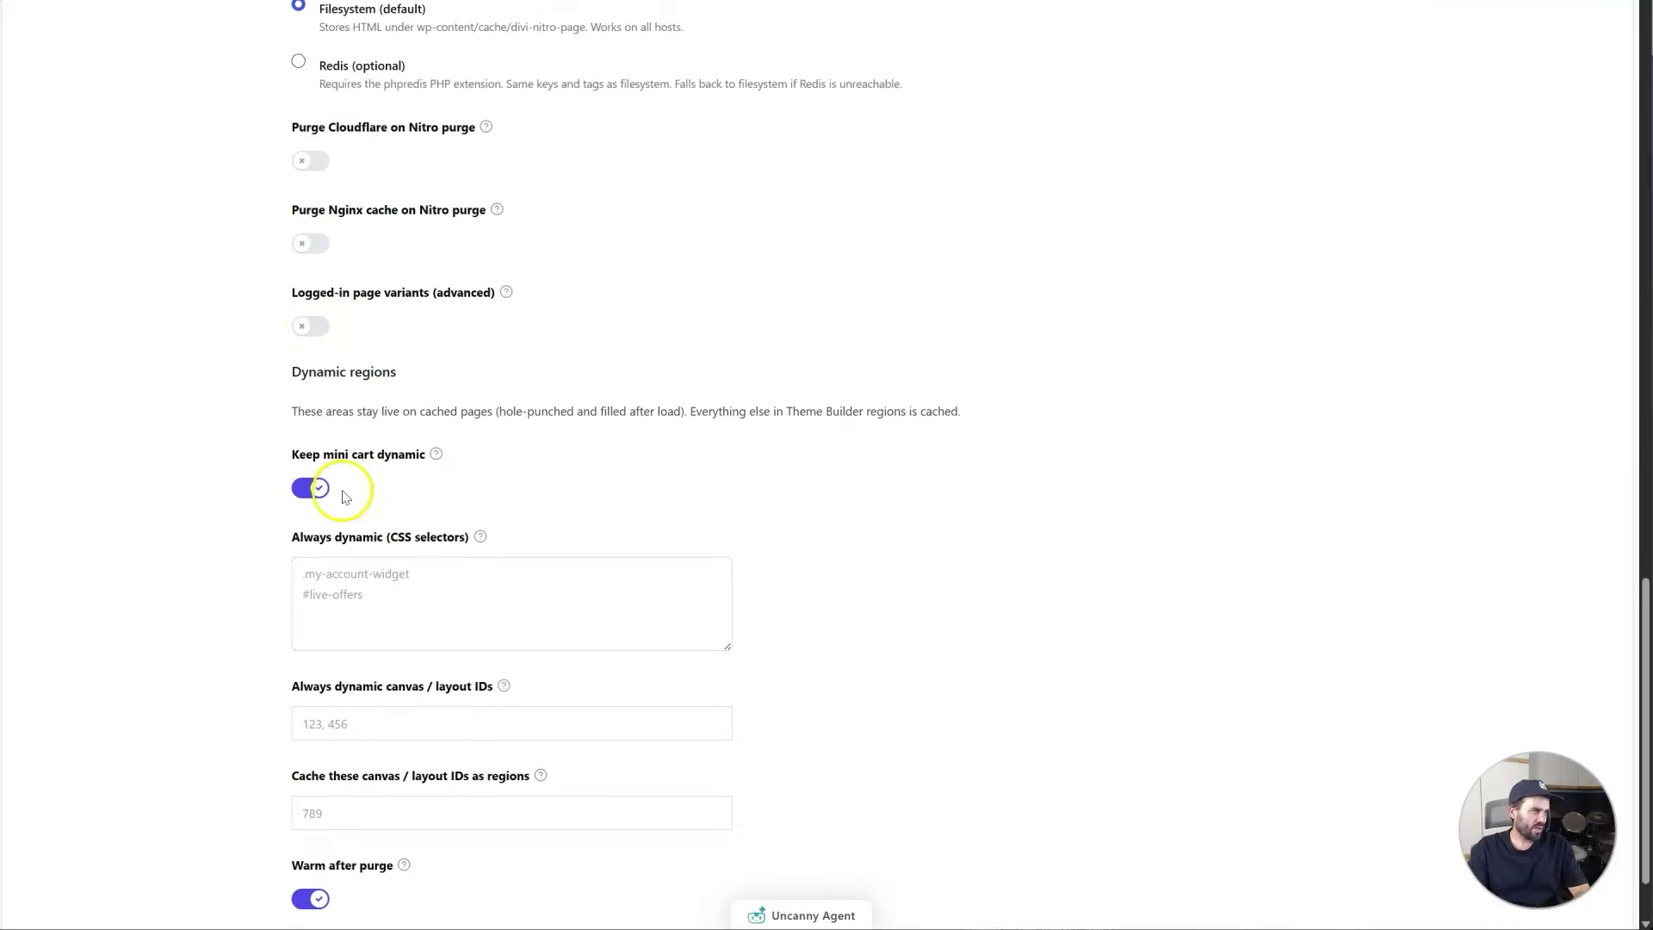
click(316, 314)
click(316, 313)
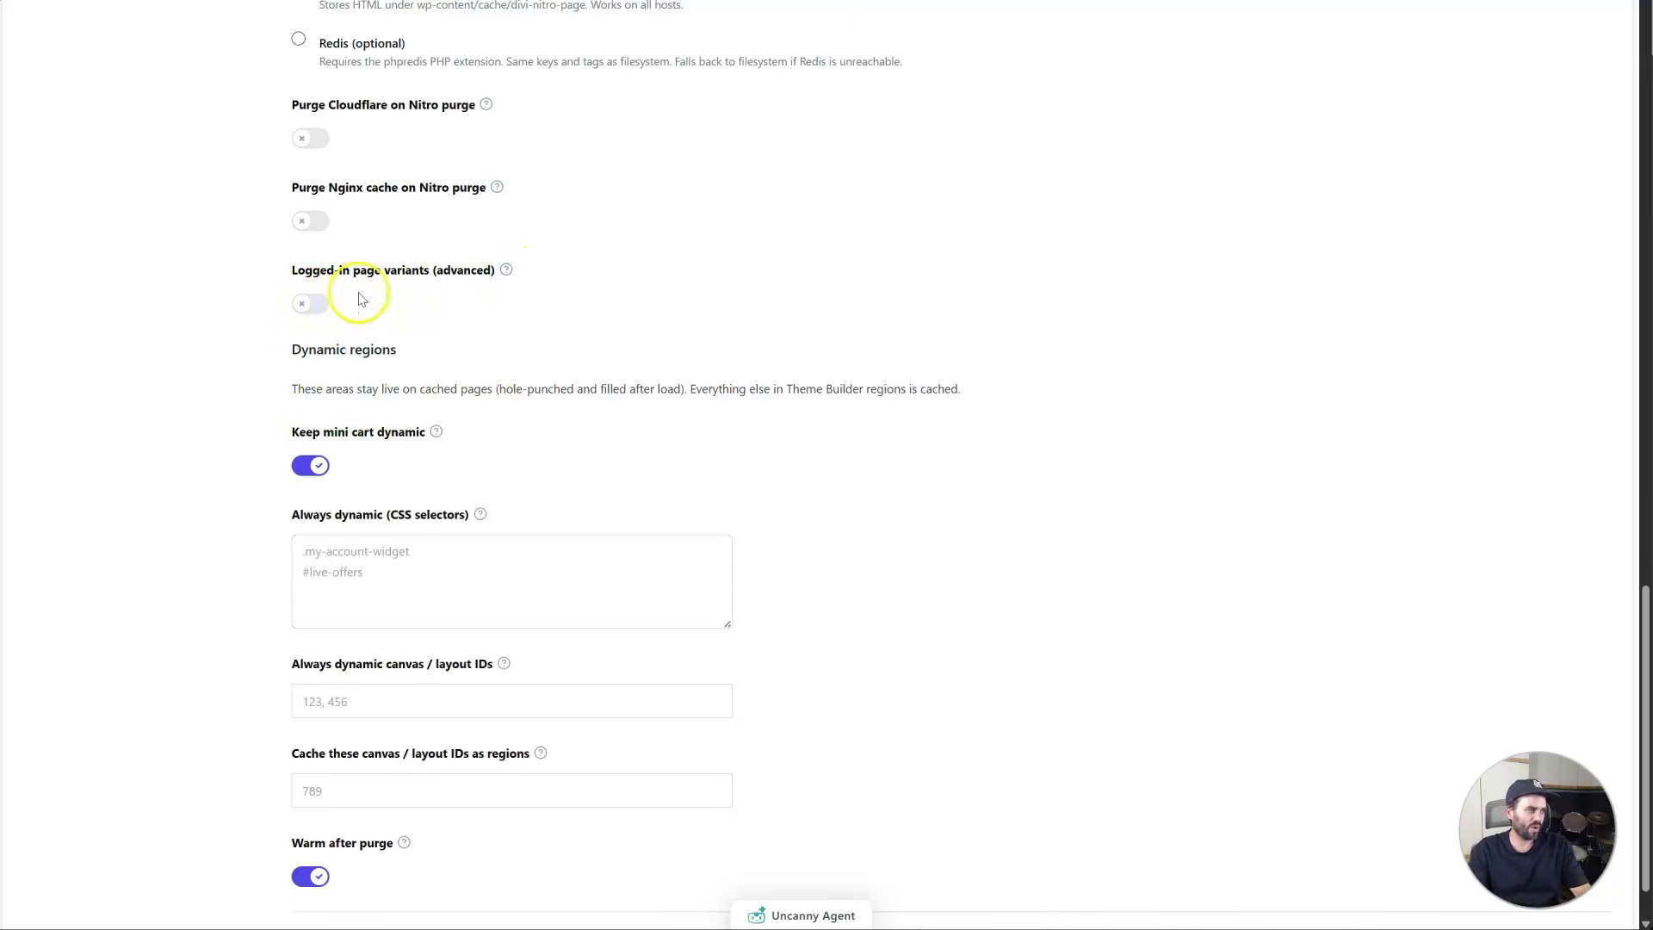
Review the dynamic regions settings and read the help explanation for Warm after purge
scroll(316, 403, down, 1)
scroll(316, 402, down, 1)
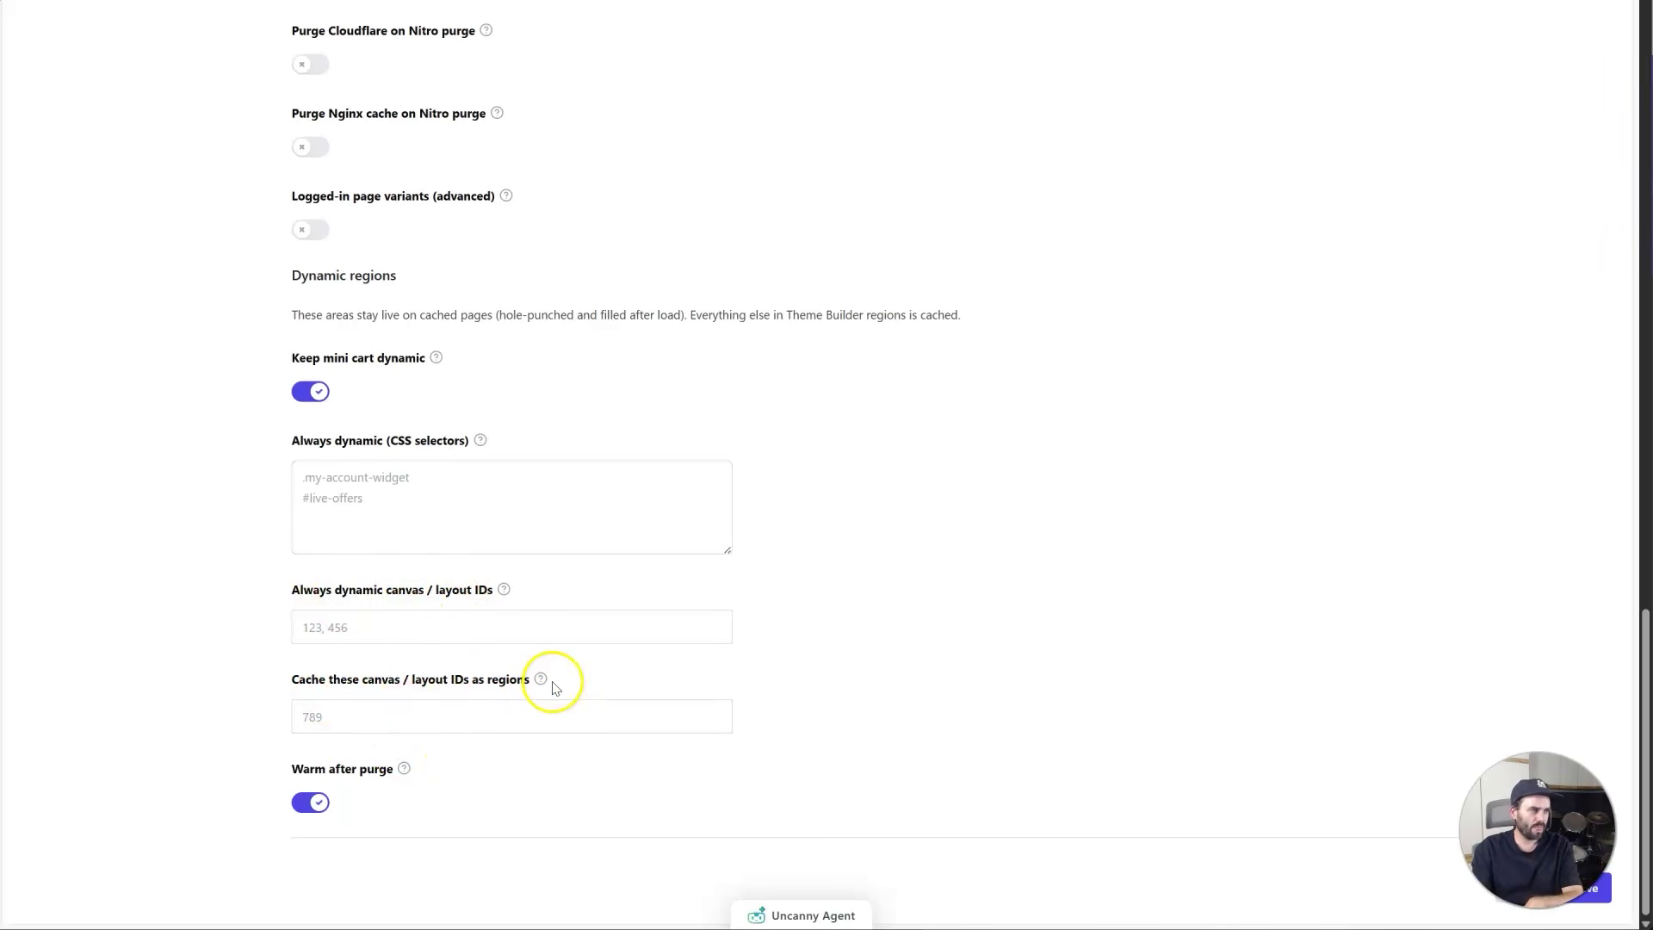
click(405, 769)
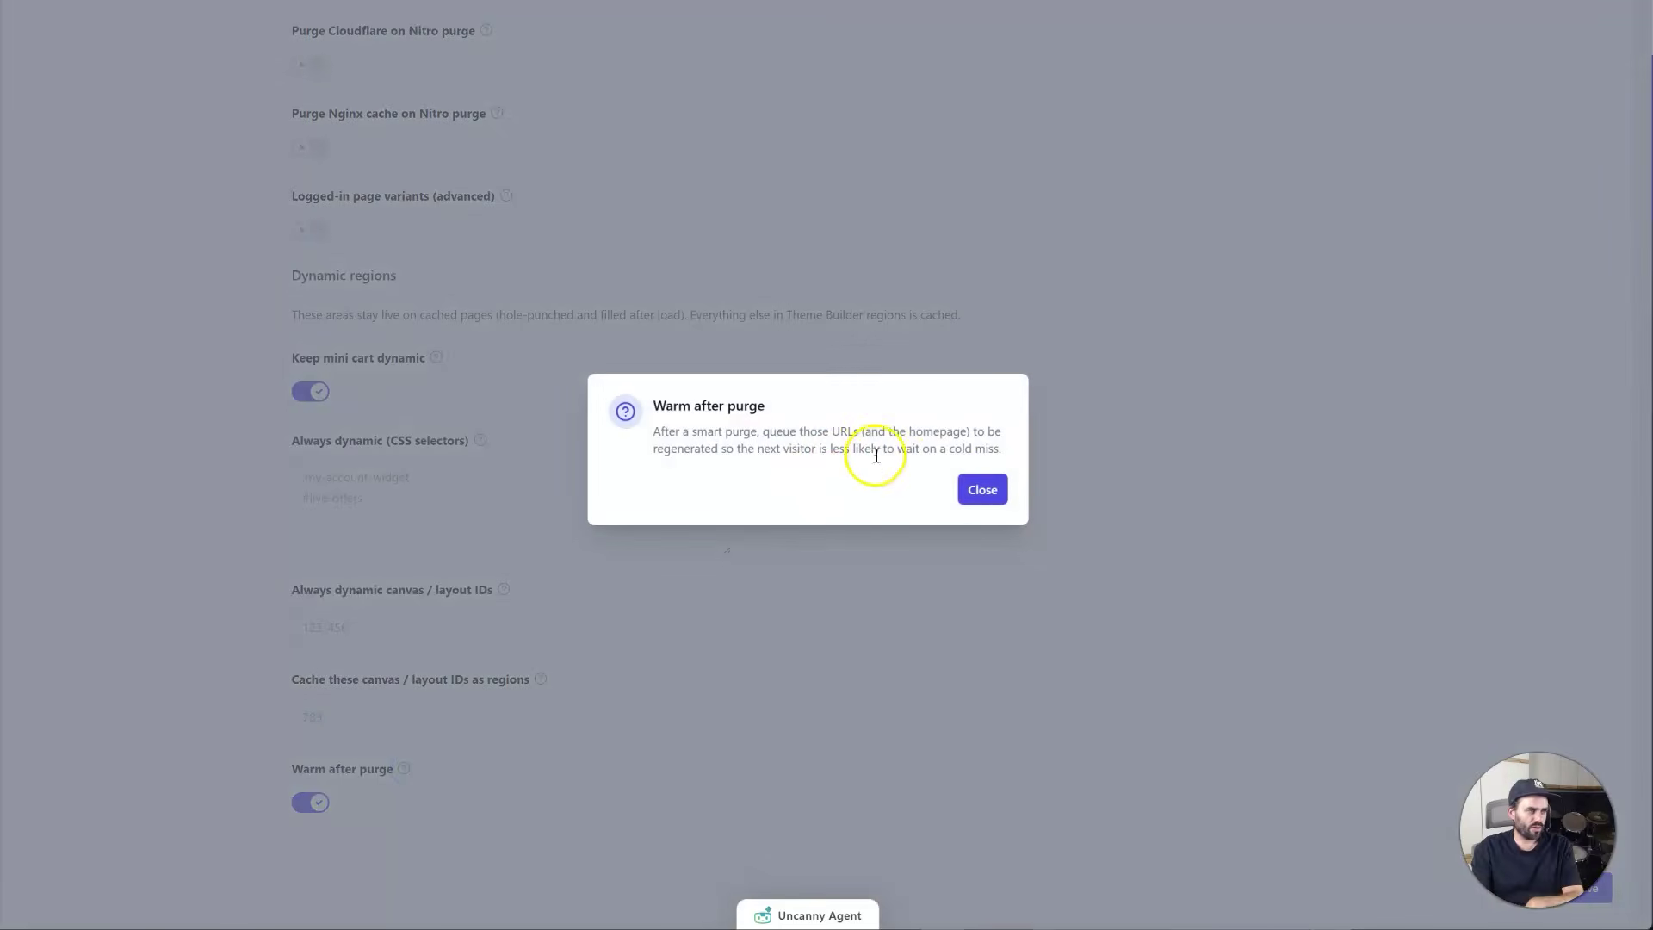
click(982, 490)
Look back over the page cache settings and try the homepage TTL's 1 hour quick set, restoring it to 1 day
scroll(680, 603, up, 15)
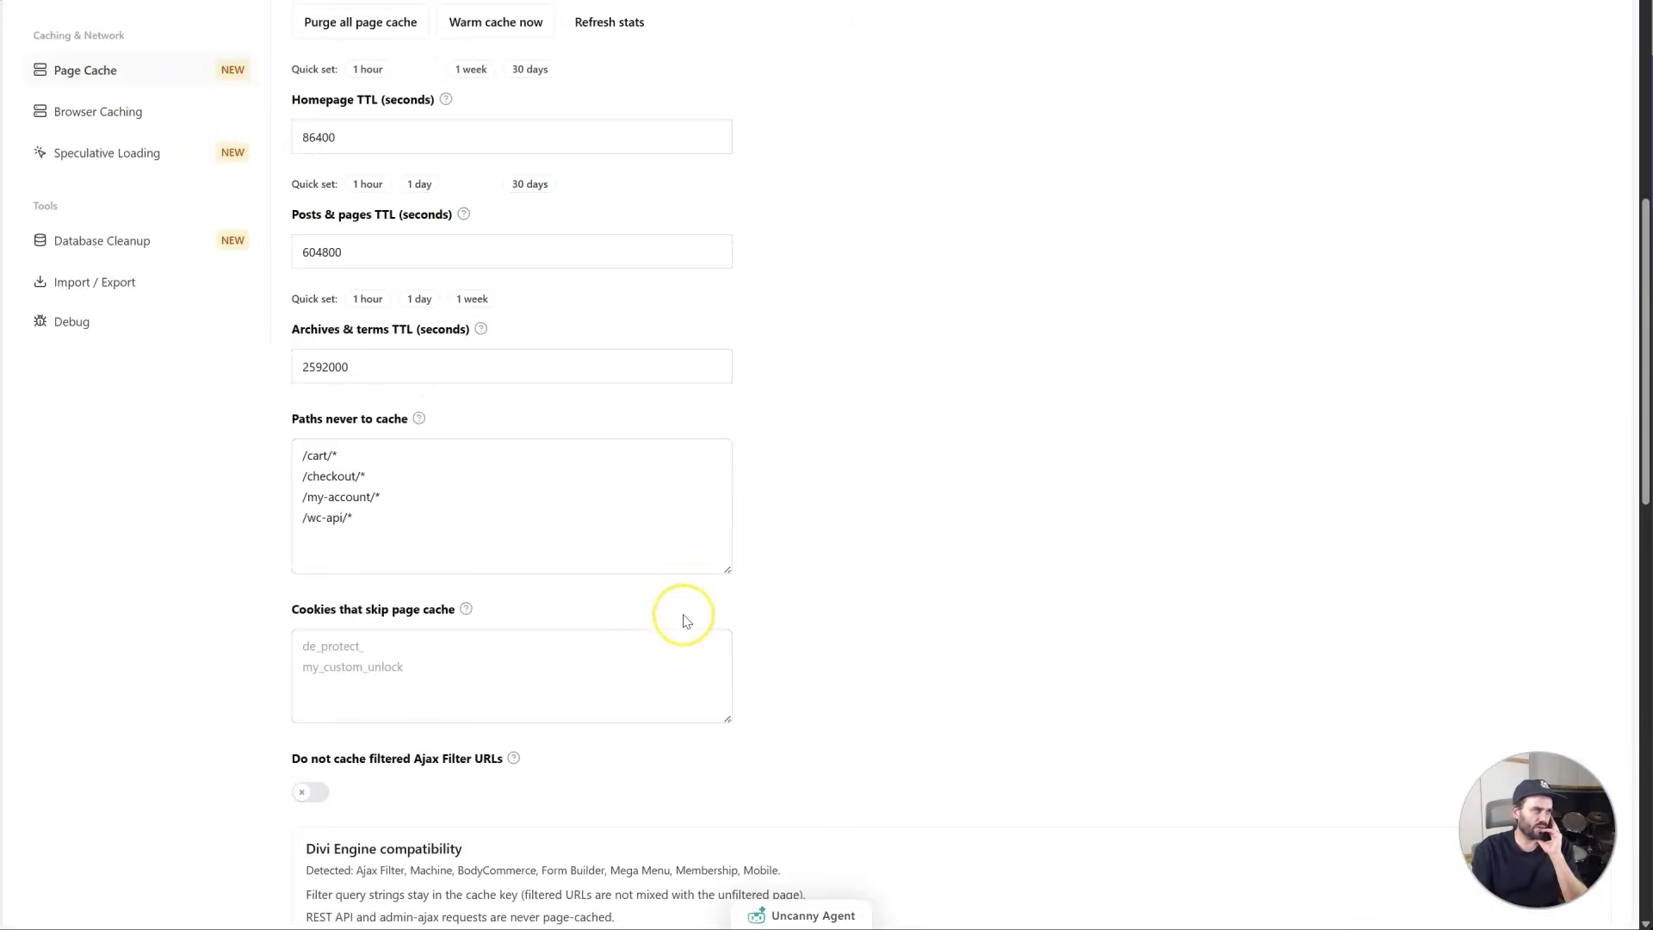
scroll(686, 621, up, 4)
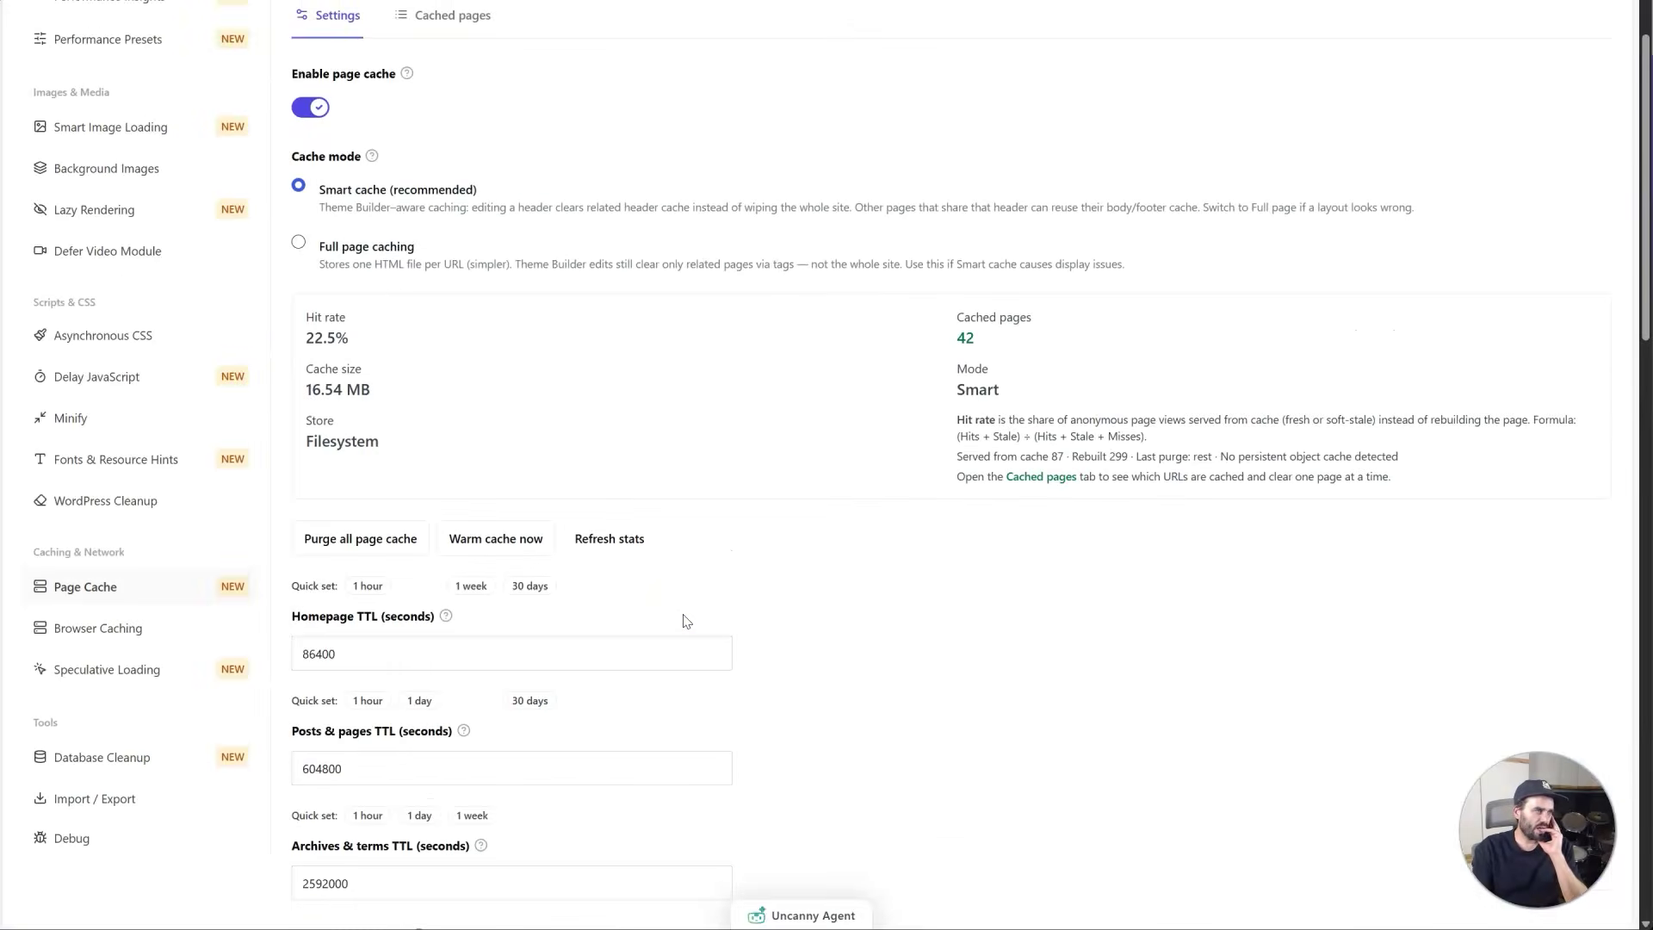
scroll(687, 621, up, 1)
scroll(687, 621, down, 11)
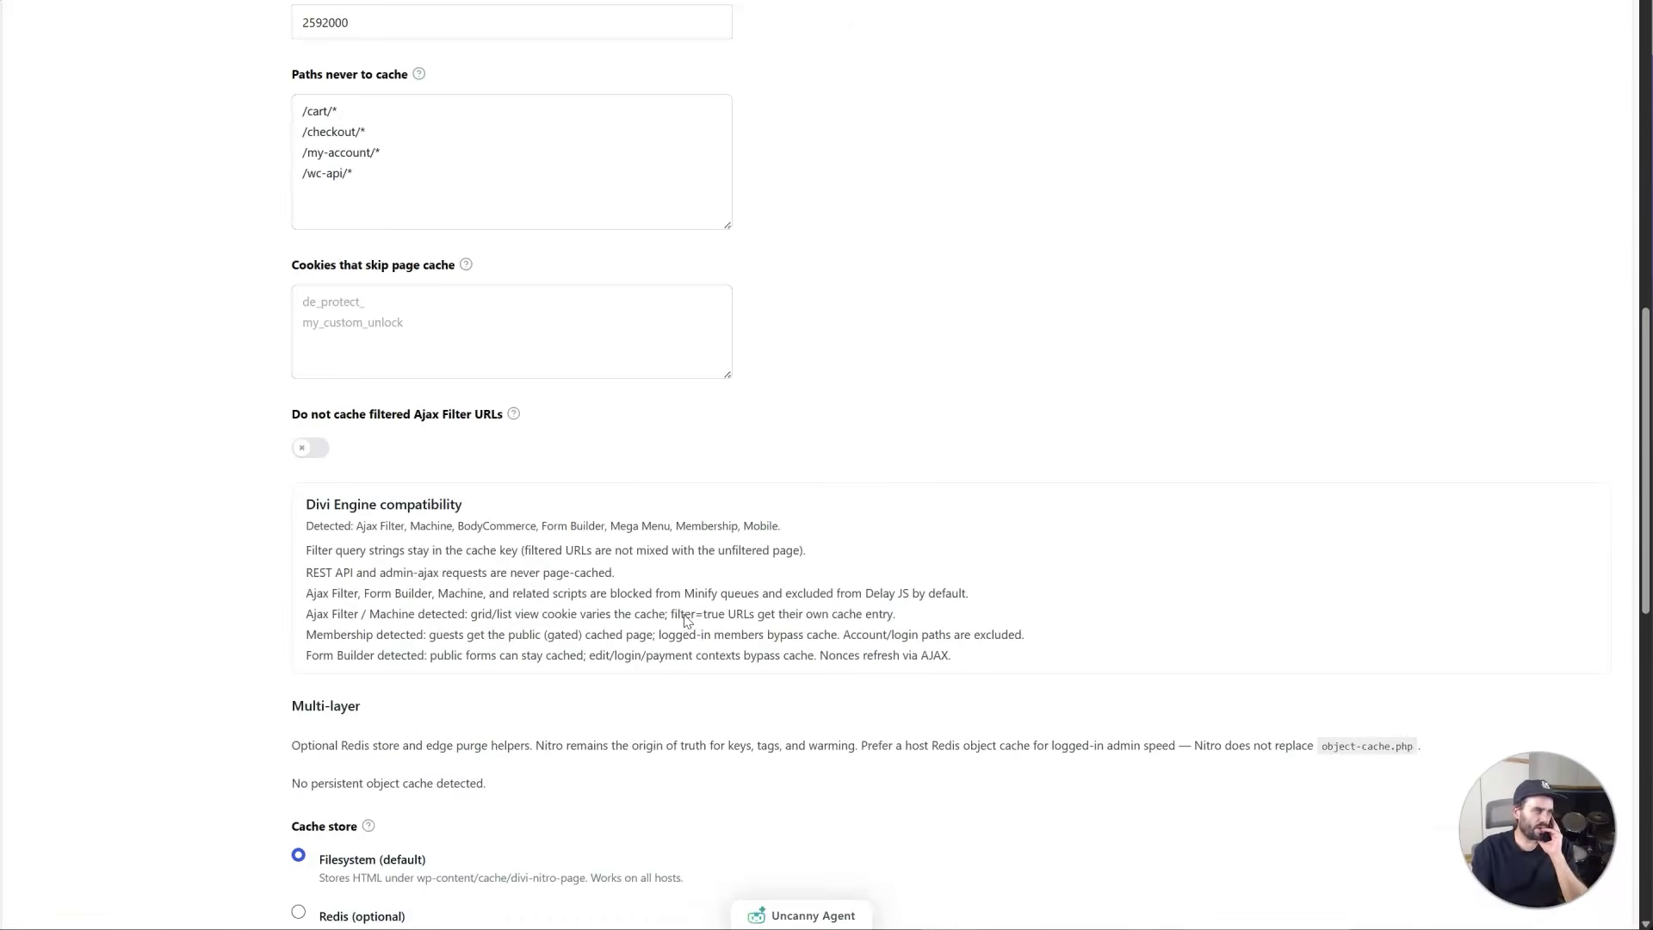
scroll(686, 618, up, 5)
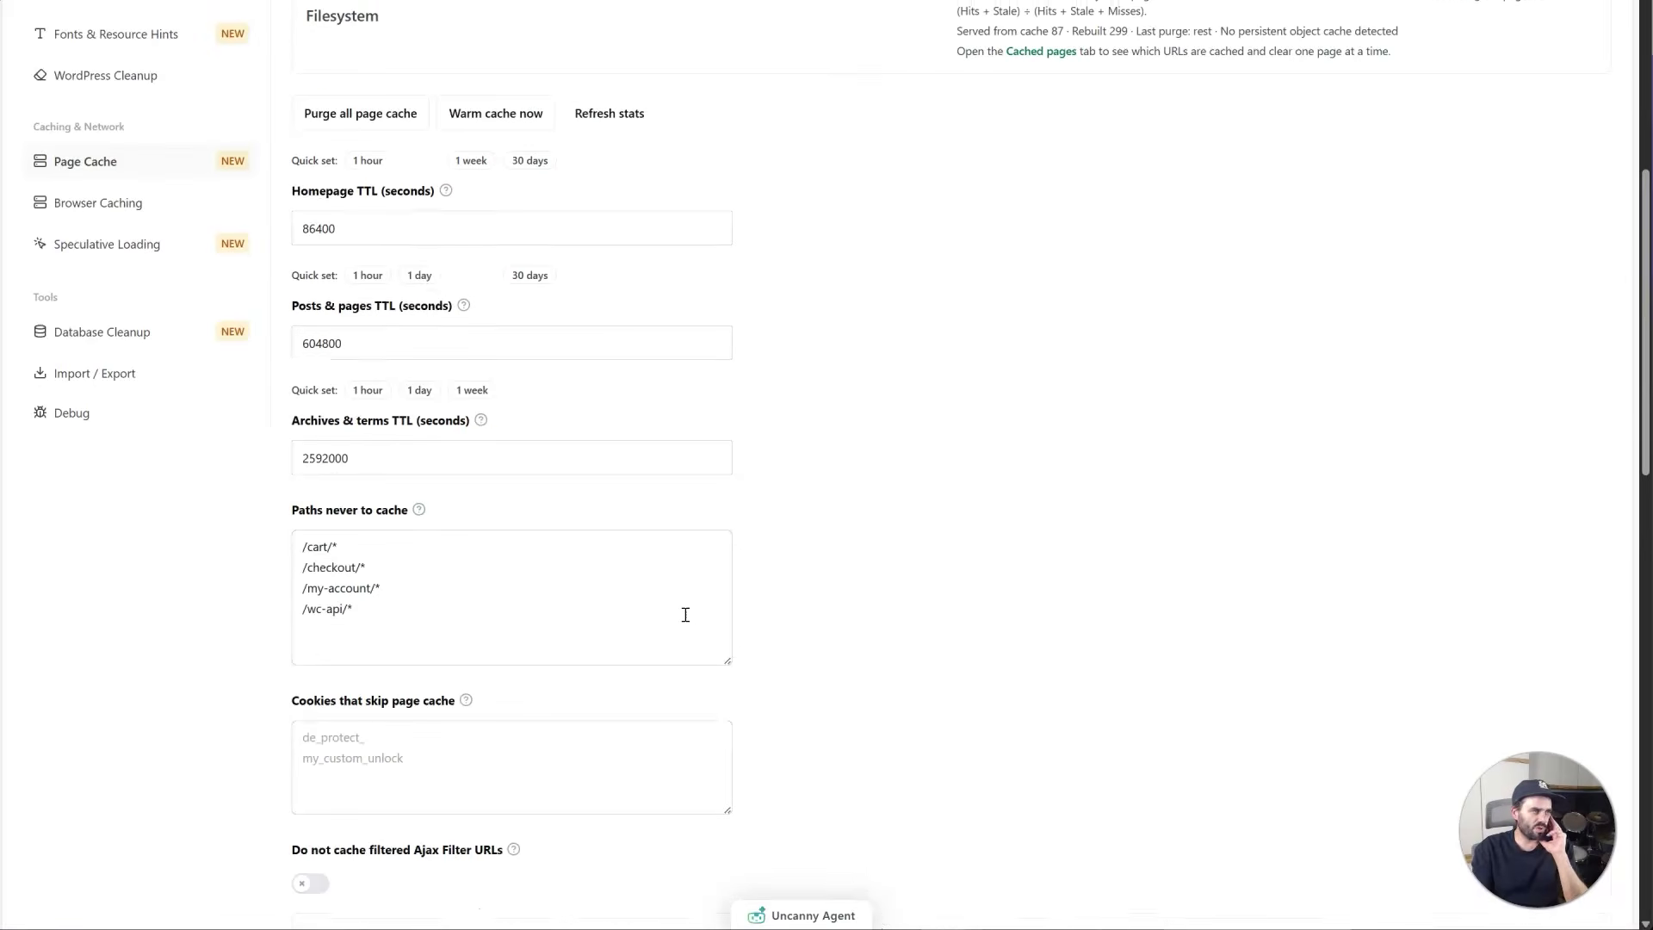
scroll(685, 614, up, 2)
click(675, 616)
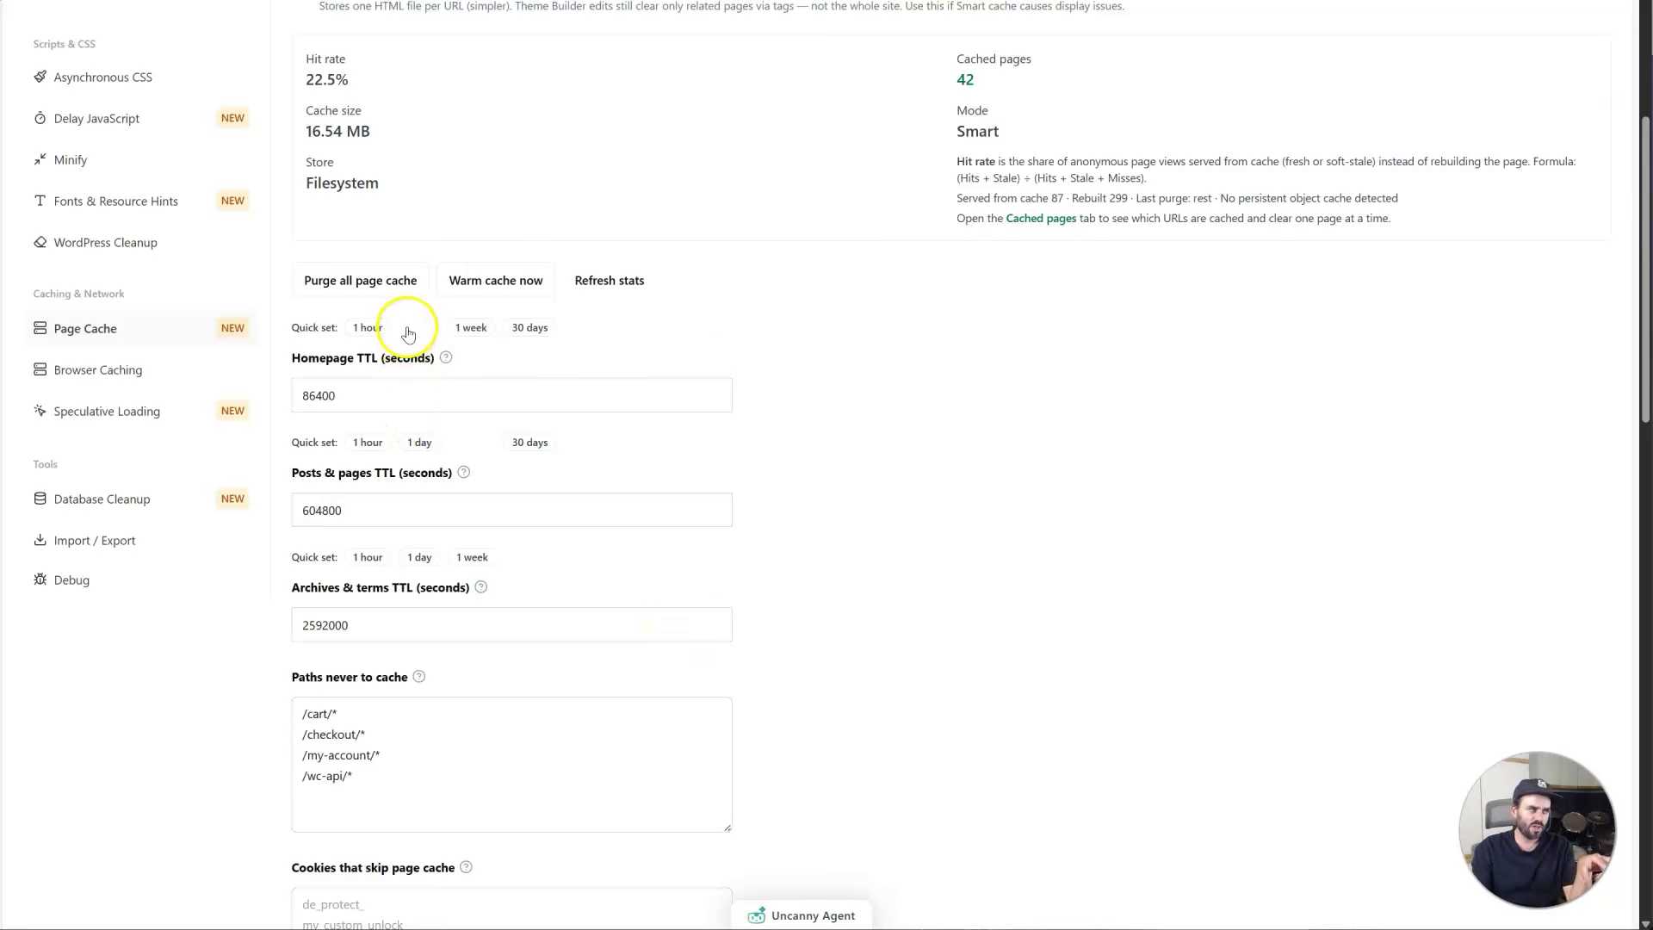
click(368, 327)
click(420, 328)
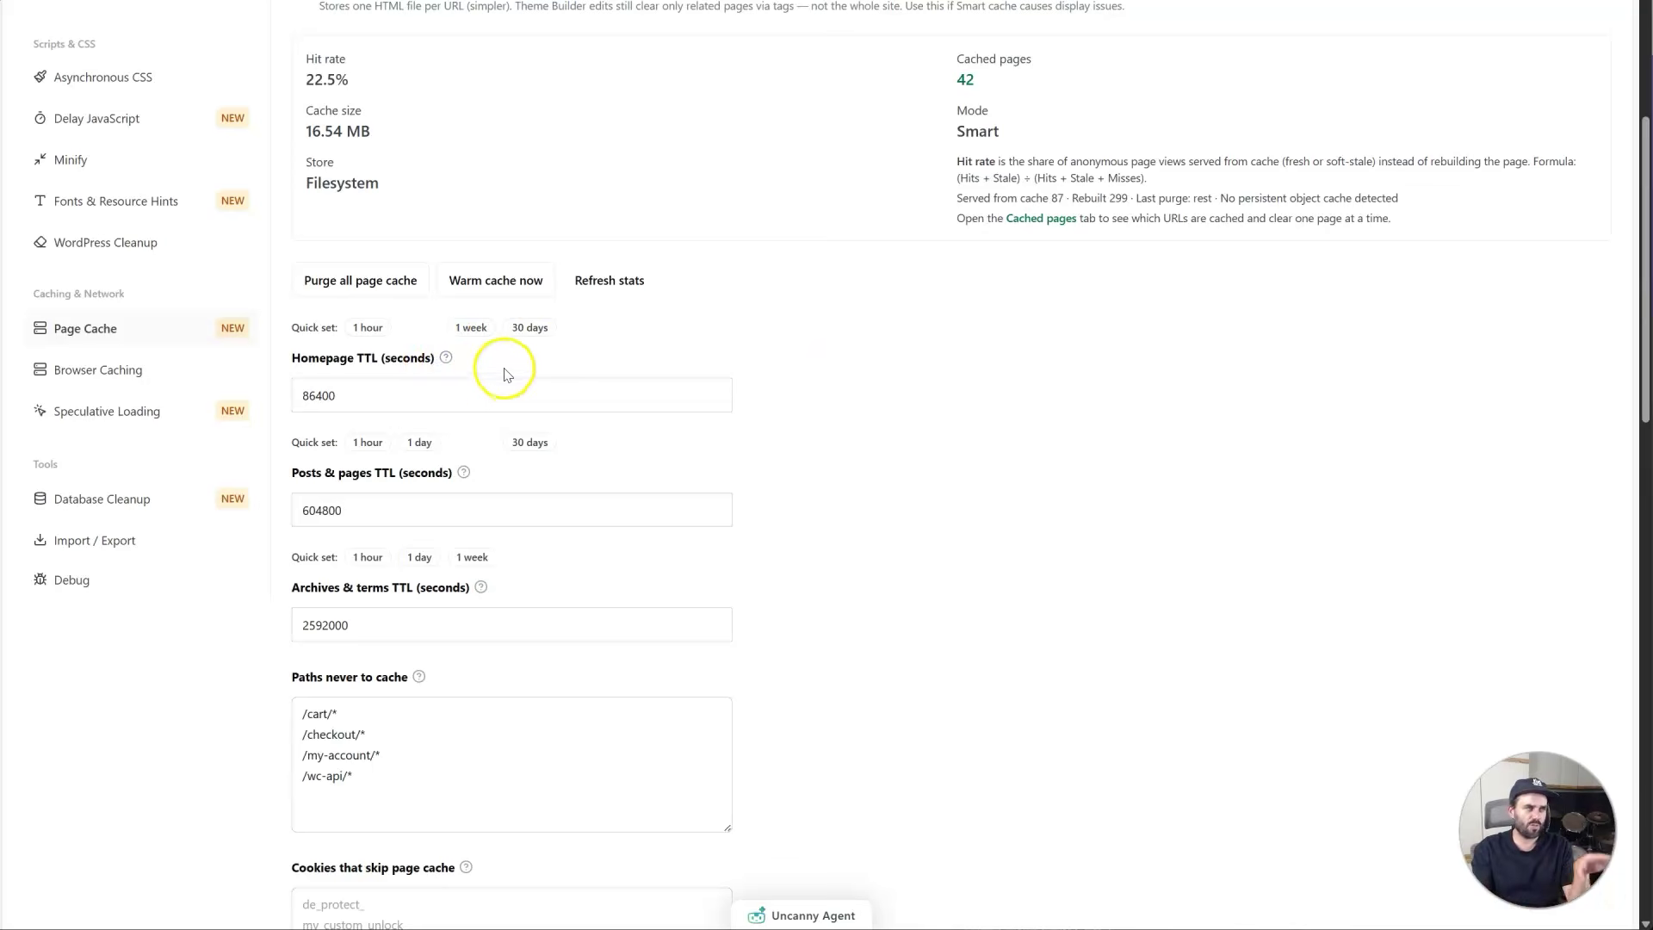
Open the list of cached pages and examine the URLs, sizes, statuses, expiry dates and per-page clear actions
scroll(534, 336, up, 5)
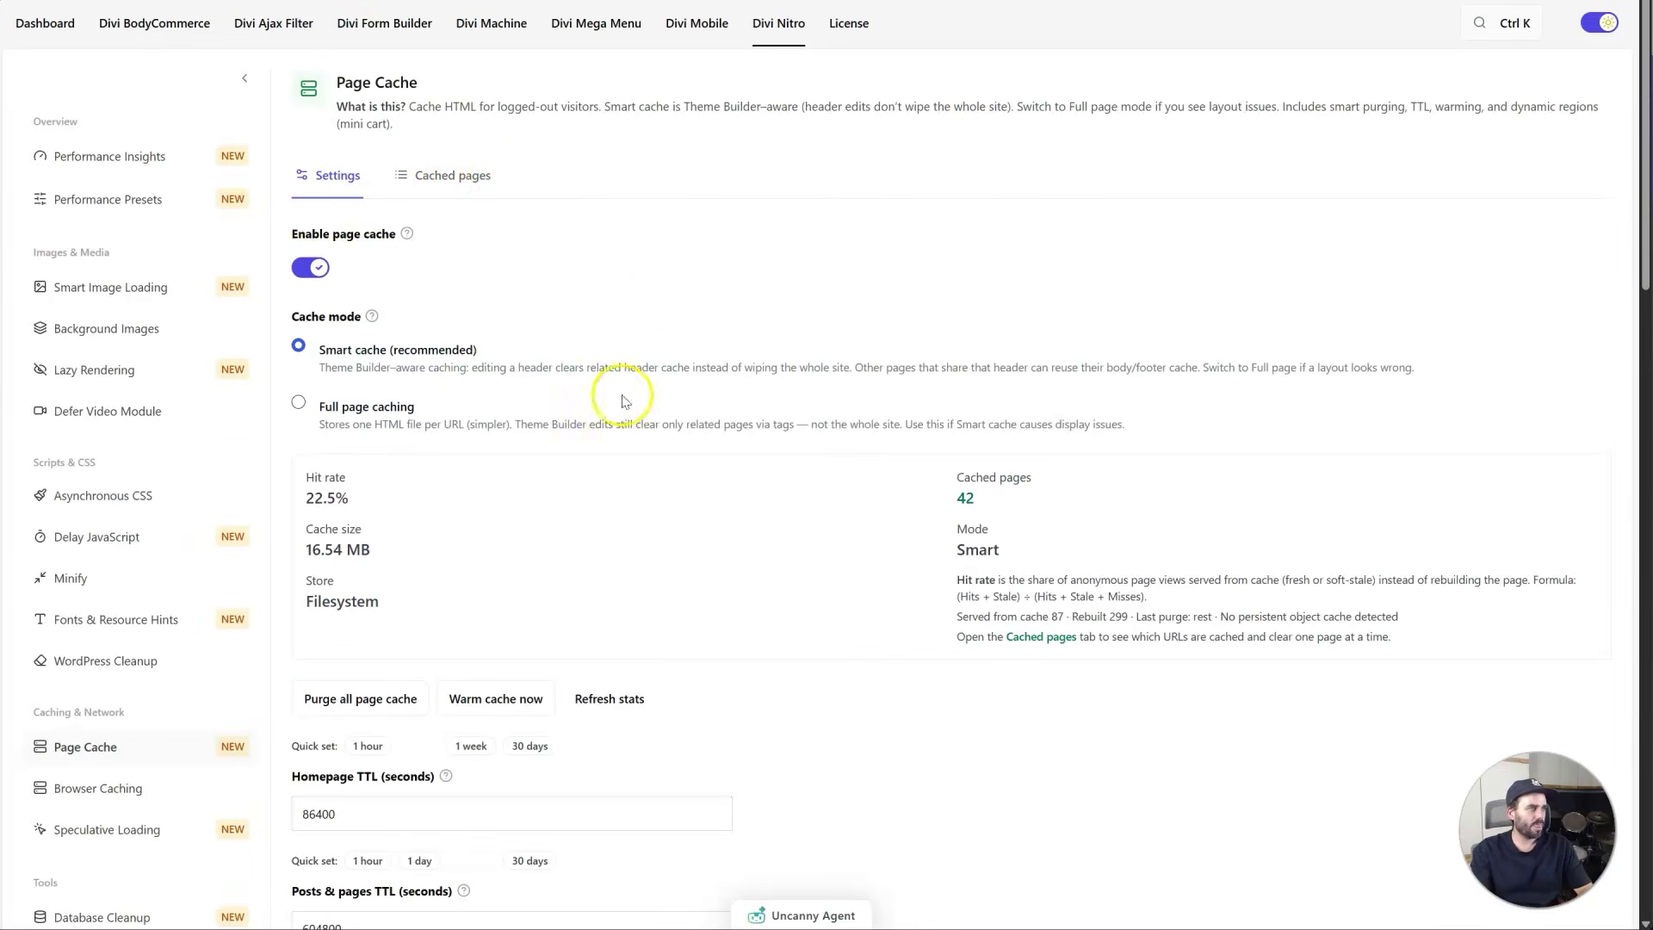
click(466, 181)
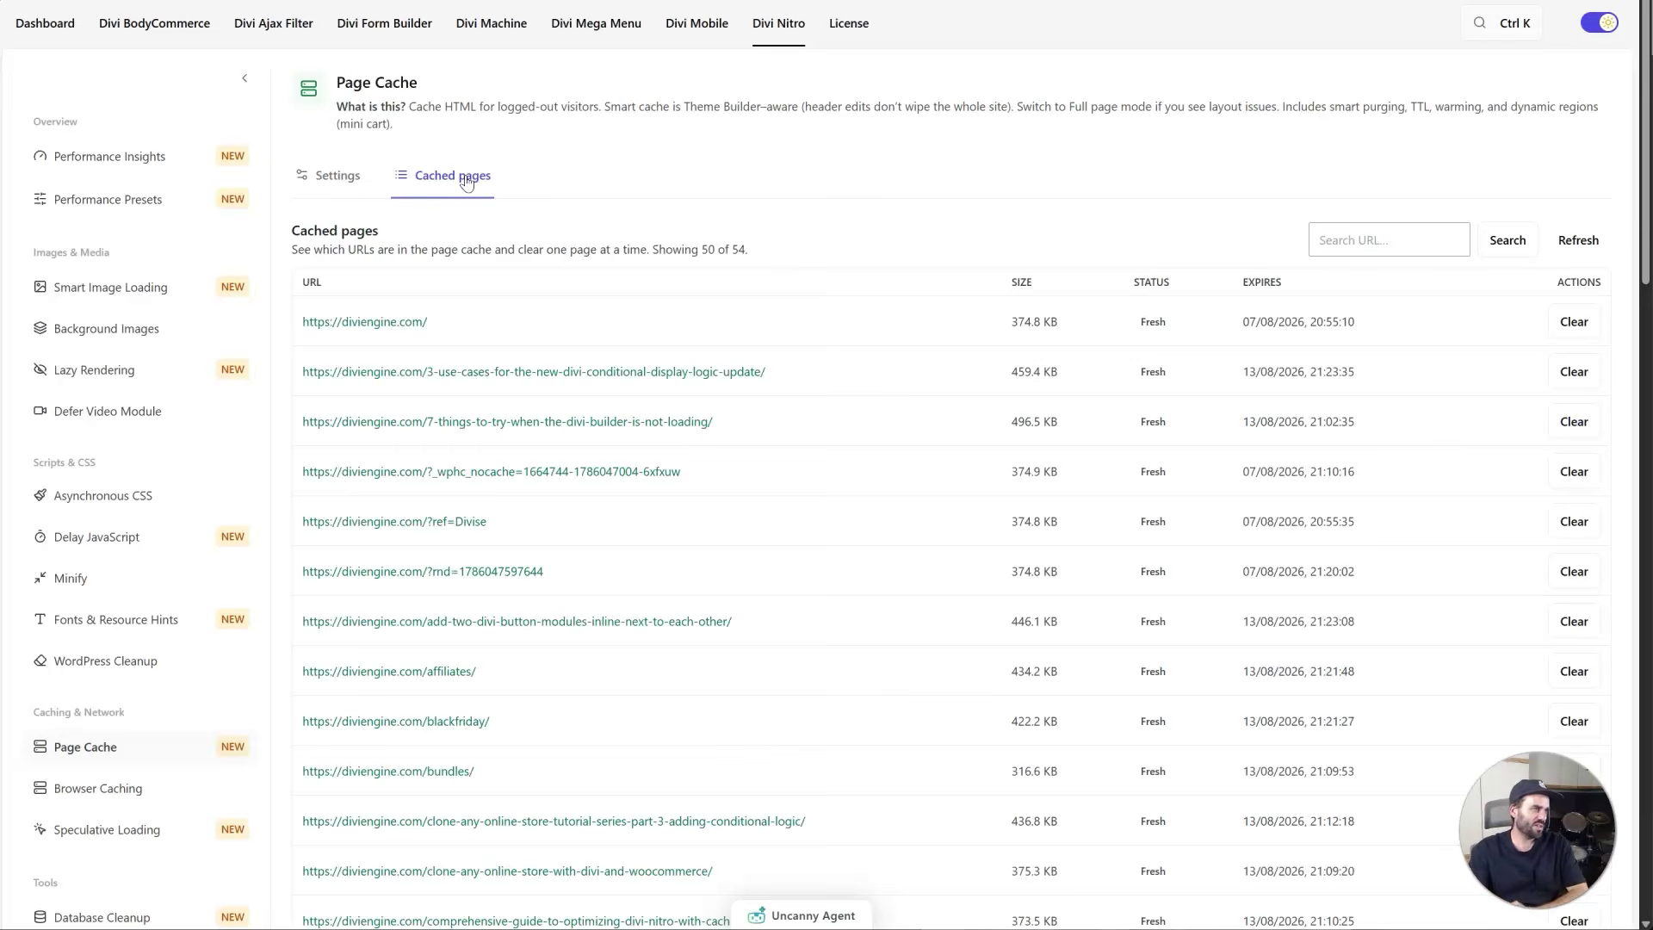
scroll(672, 379, down, 15)
scroll(677, 390, down, 3)
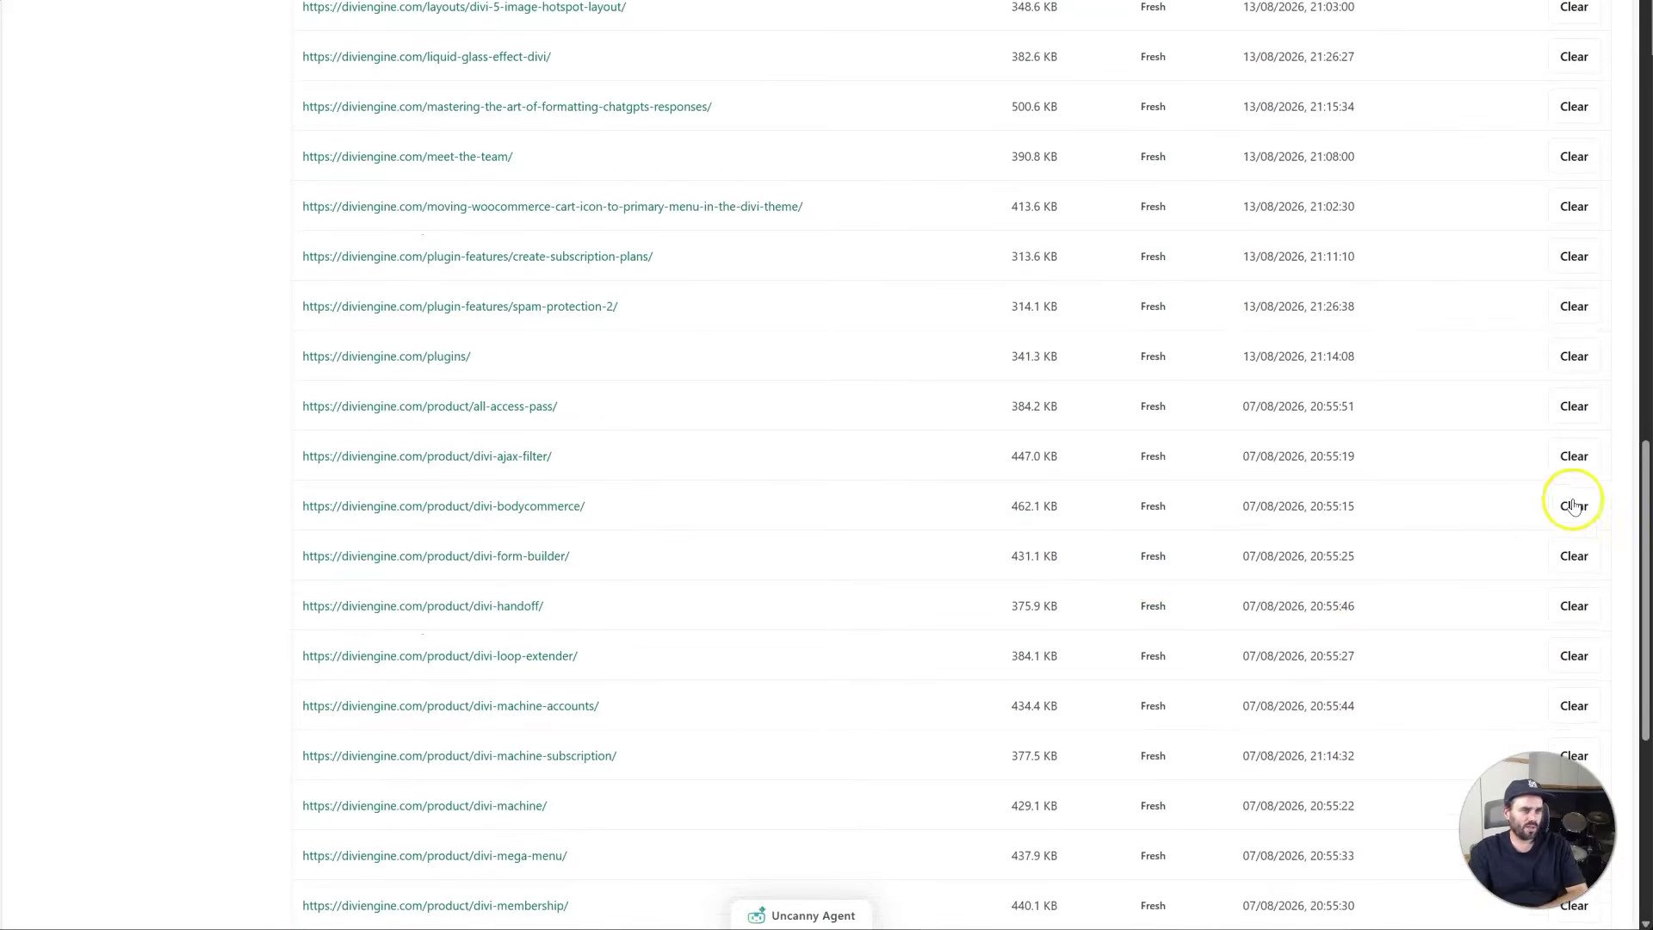
scroll(1200, 398, up, 20)
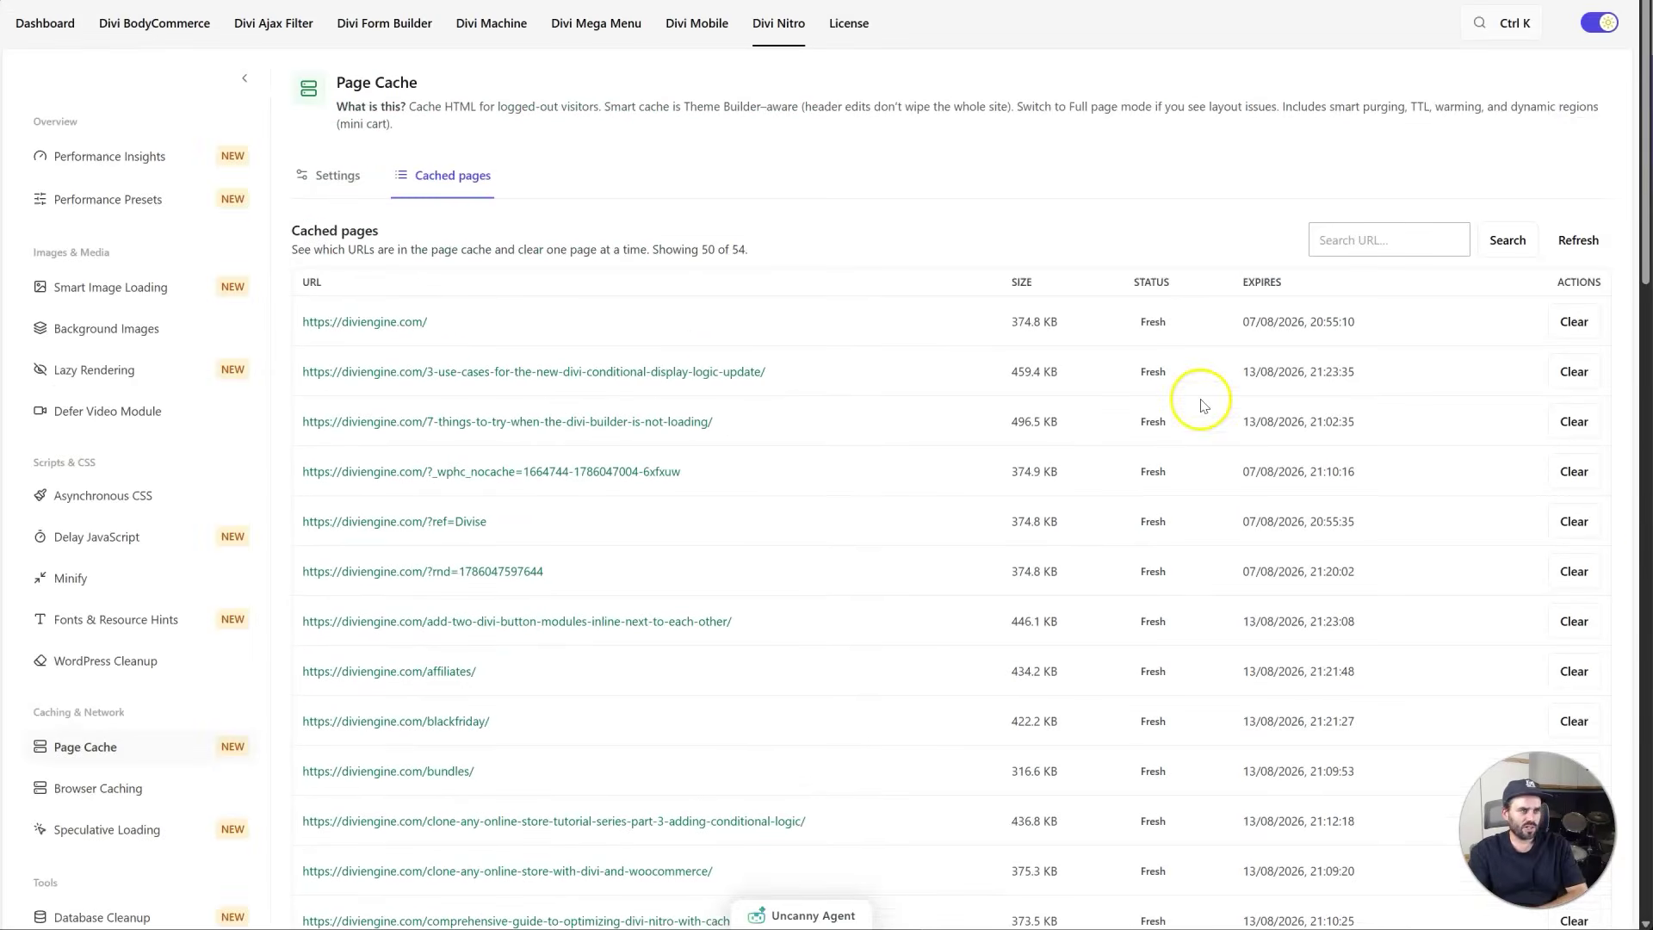
drag(1146, 323, 1165, 357)
scroll(1177, 369, down, 20)
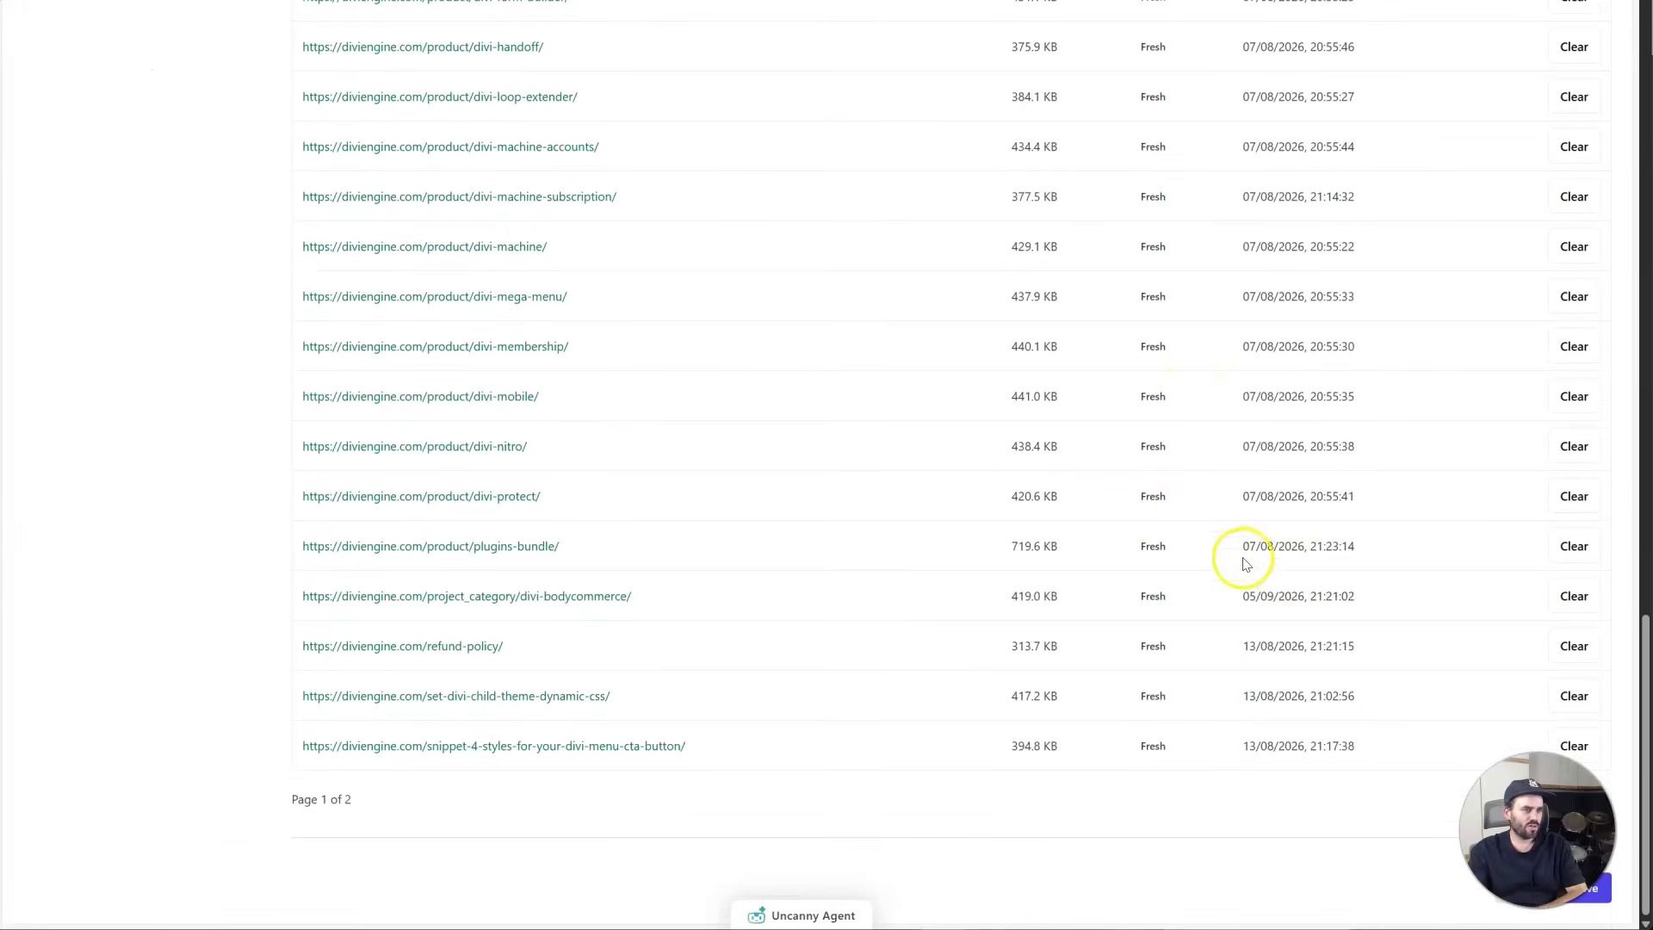
scroll(1163, 516, up, 20)
scroll(1189, 538, down, 2)
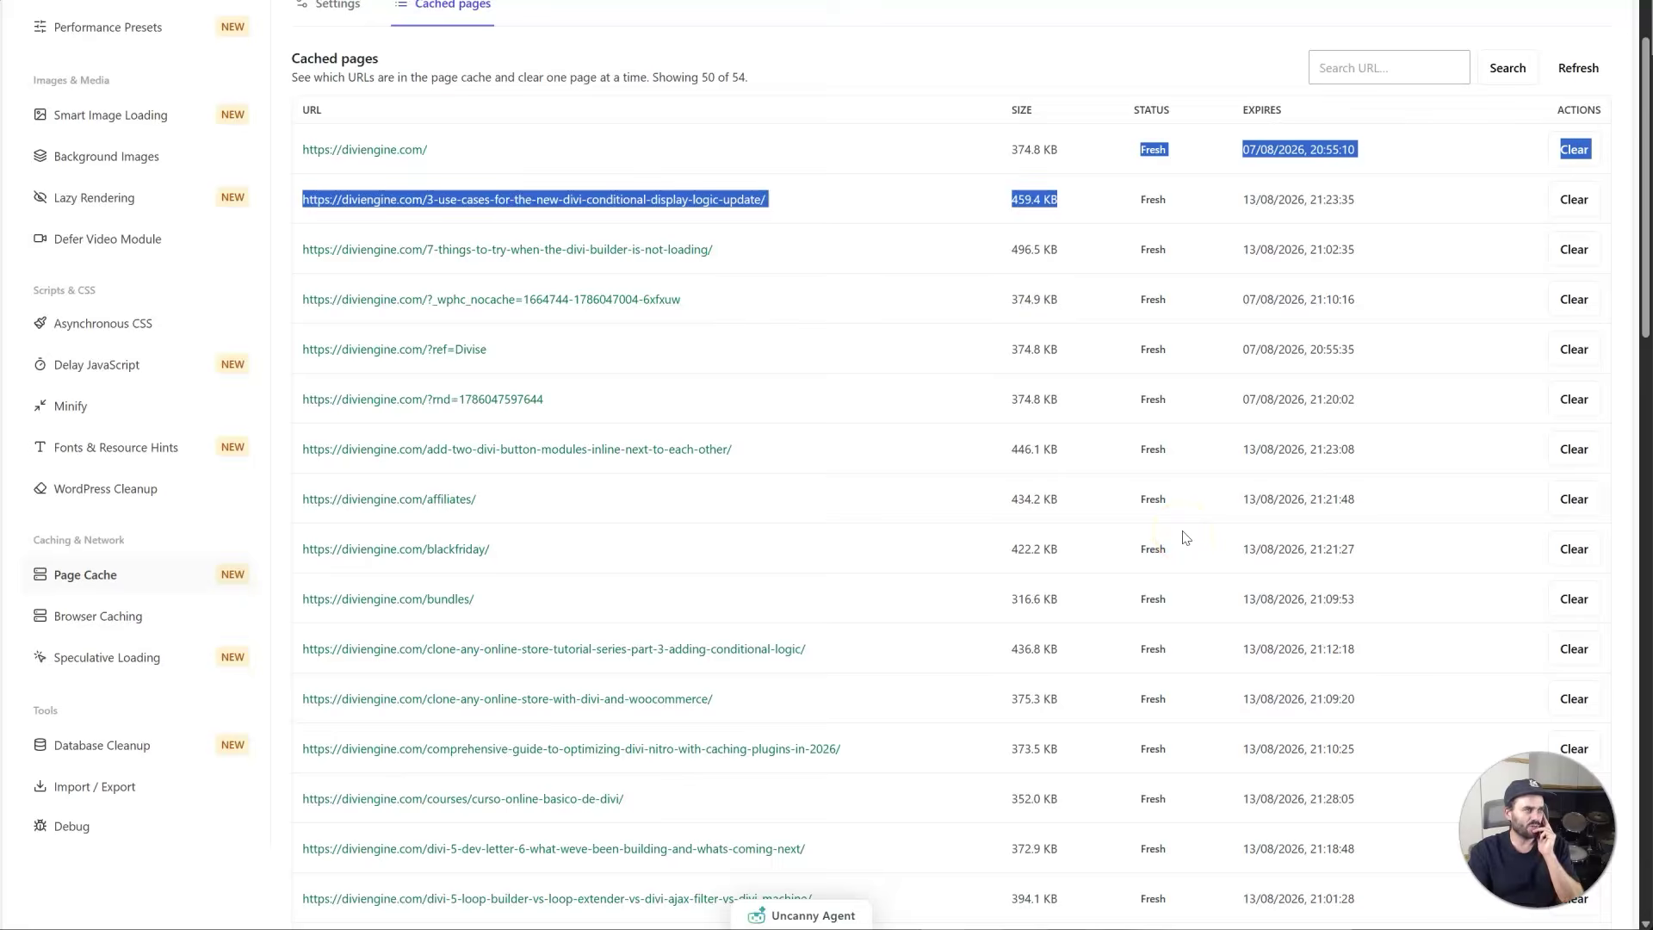
scroll(1186, 538, down, 10)
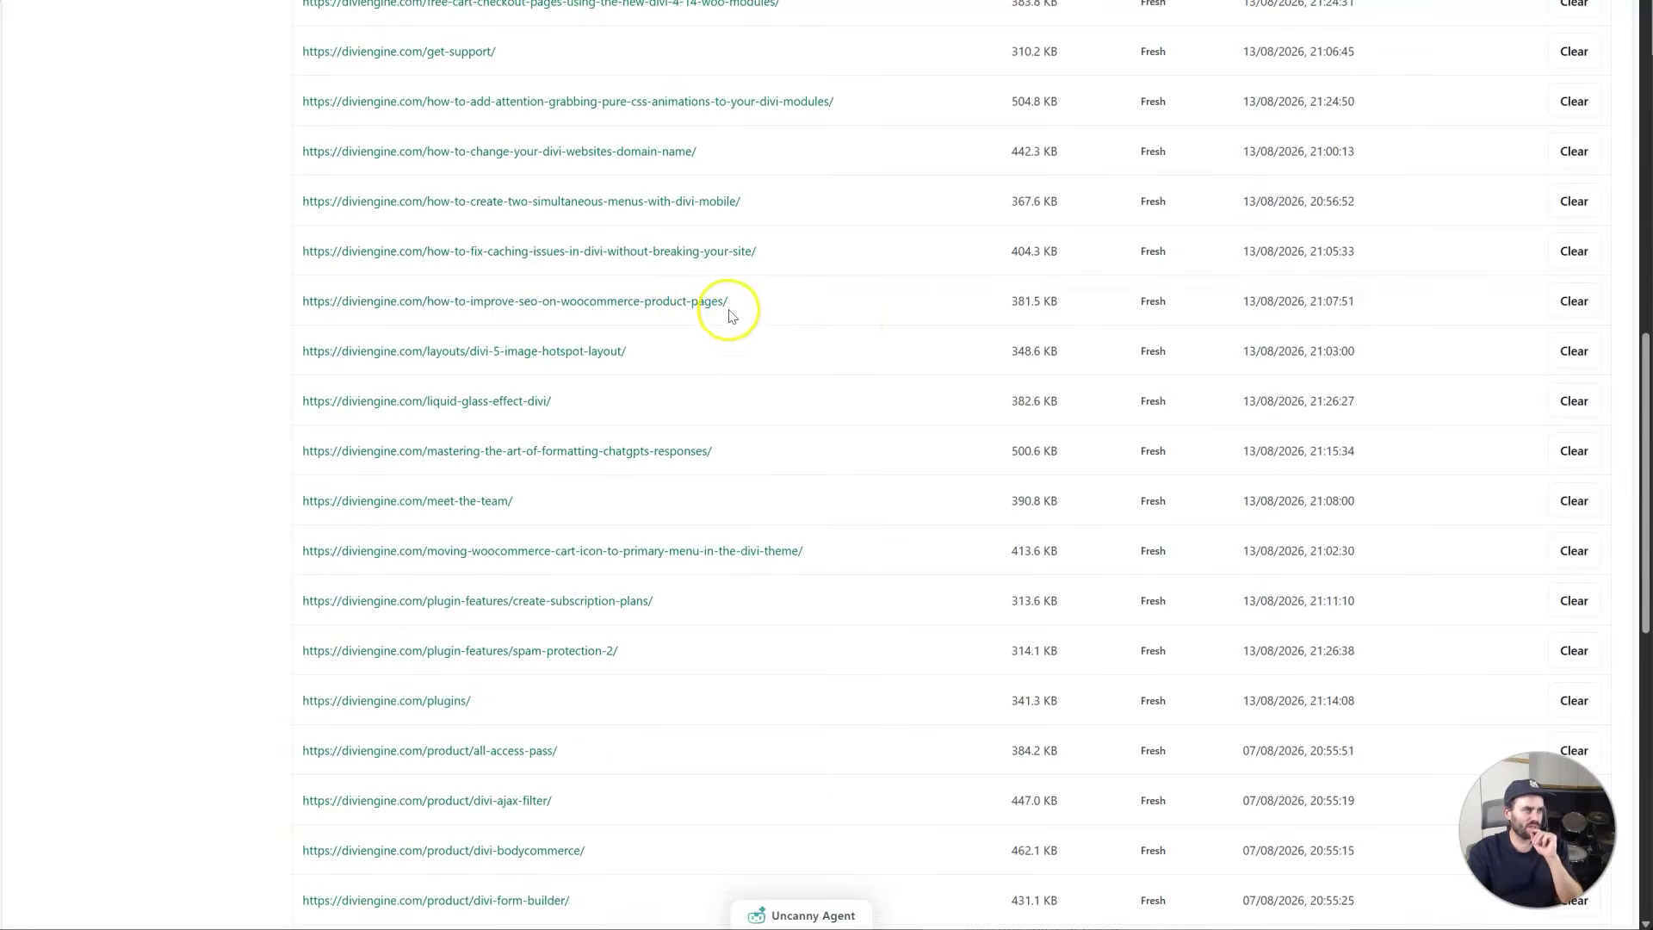
scroll(849, 333, up, 10)
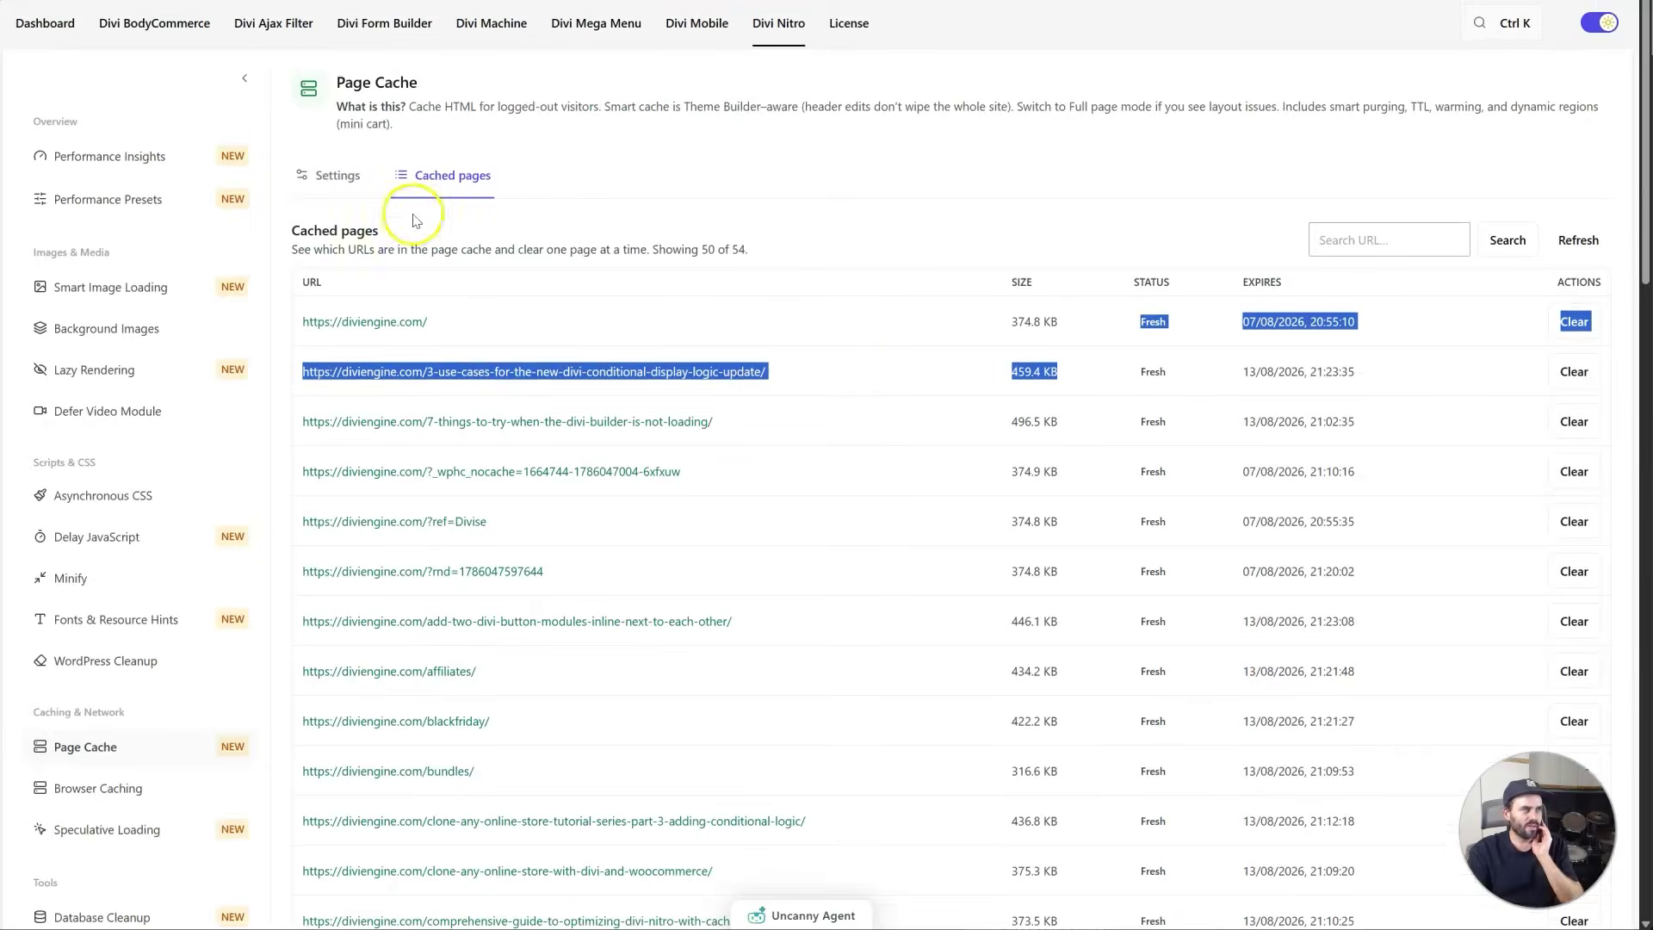
Return to the page cache settings and look over the statistics, TTL values and remaining options
click(336, 175)
scroll(697, 340, down, 6)
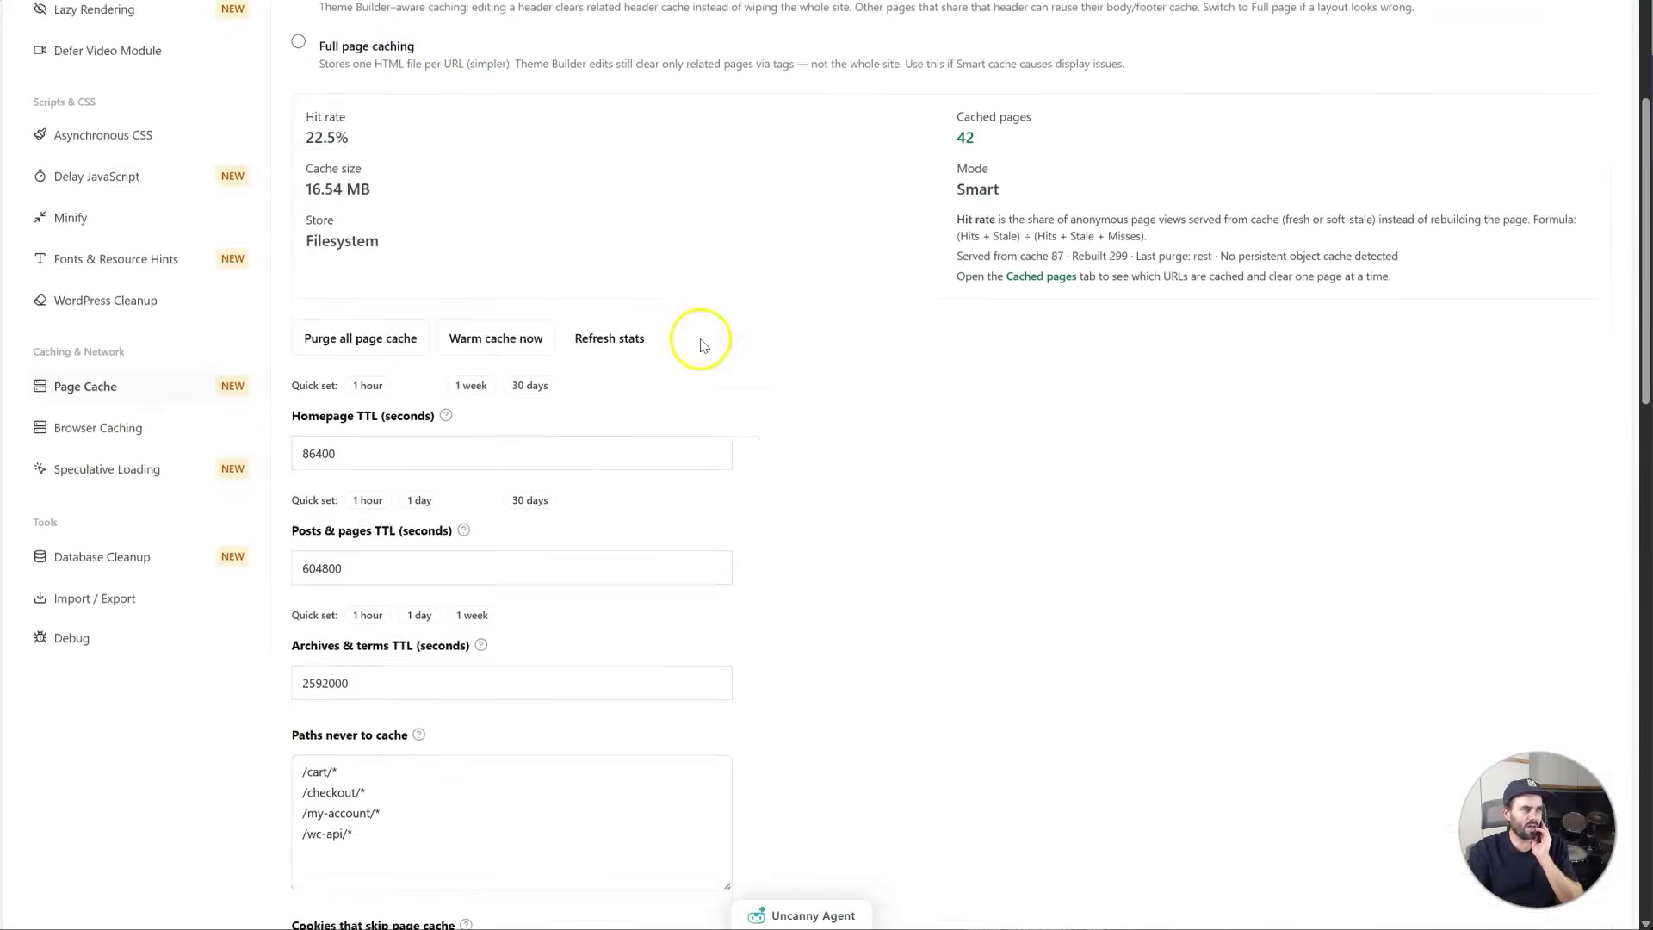
scroll(701, 344, down, 10)
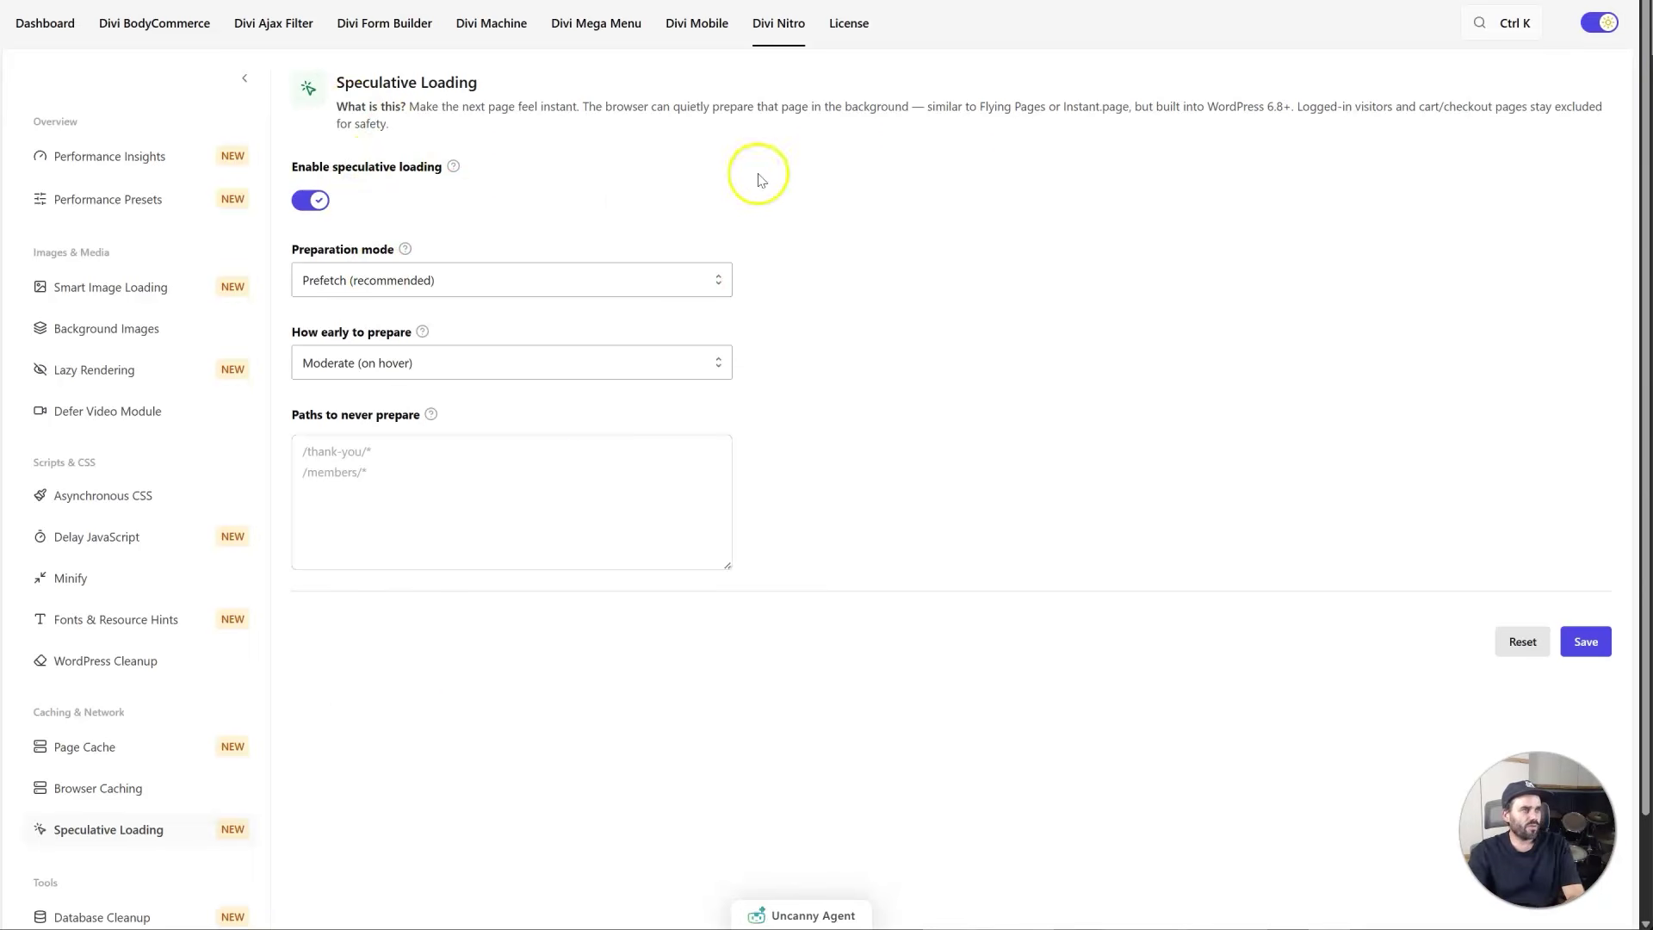
Compare the speculative loading preparation modes and timing options, keeping Prefetch (recommended) and Moderate (on hover)
click(463, 274)
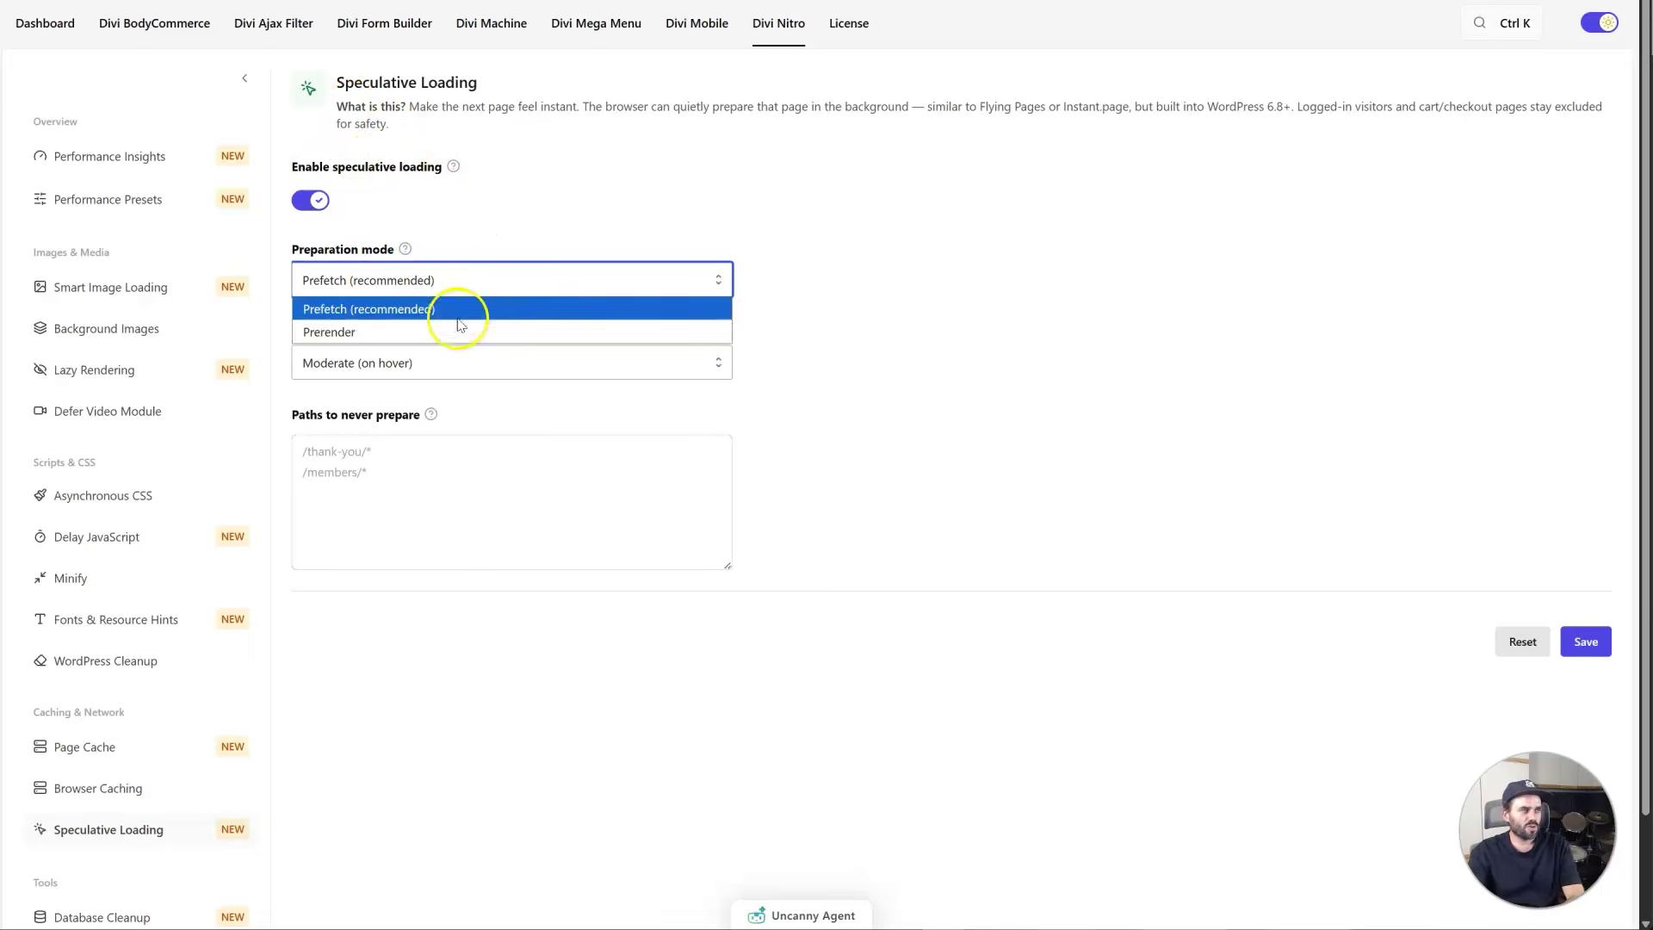
click(688, 232)
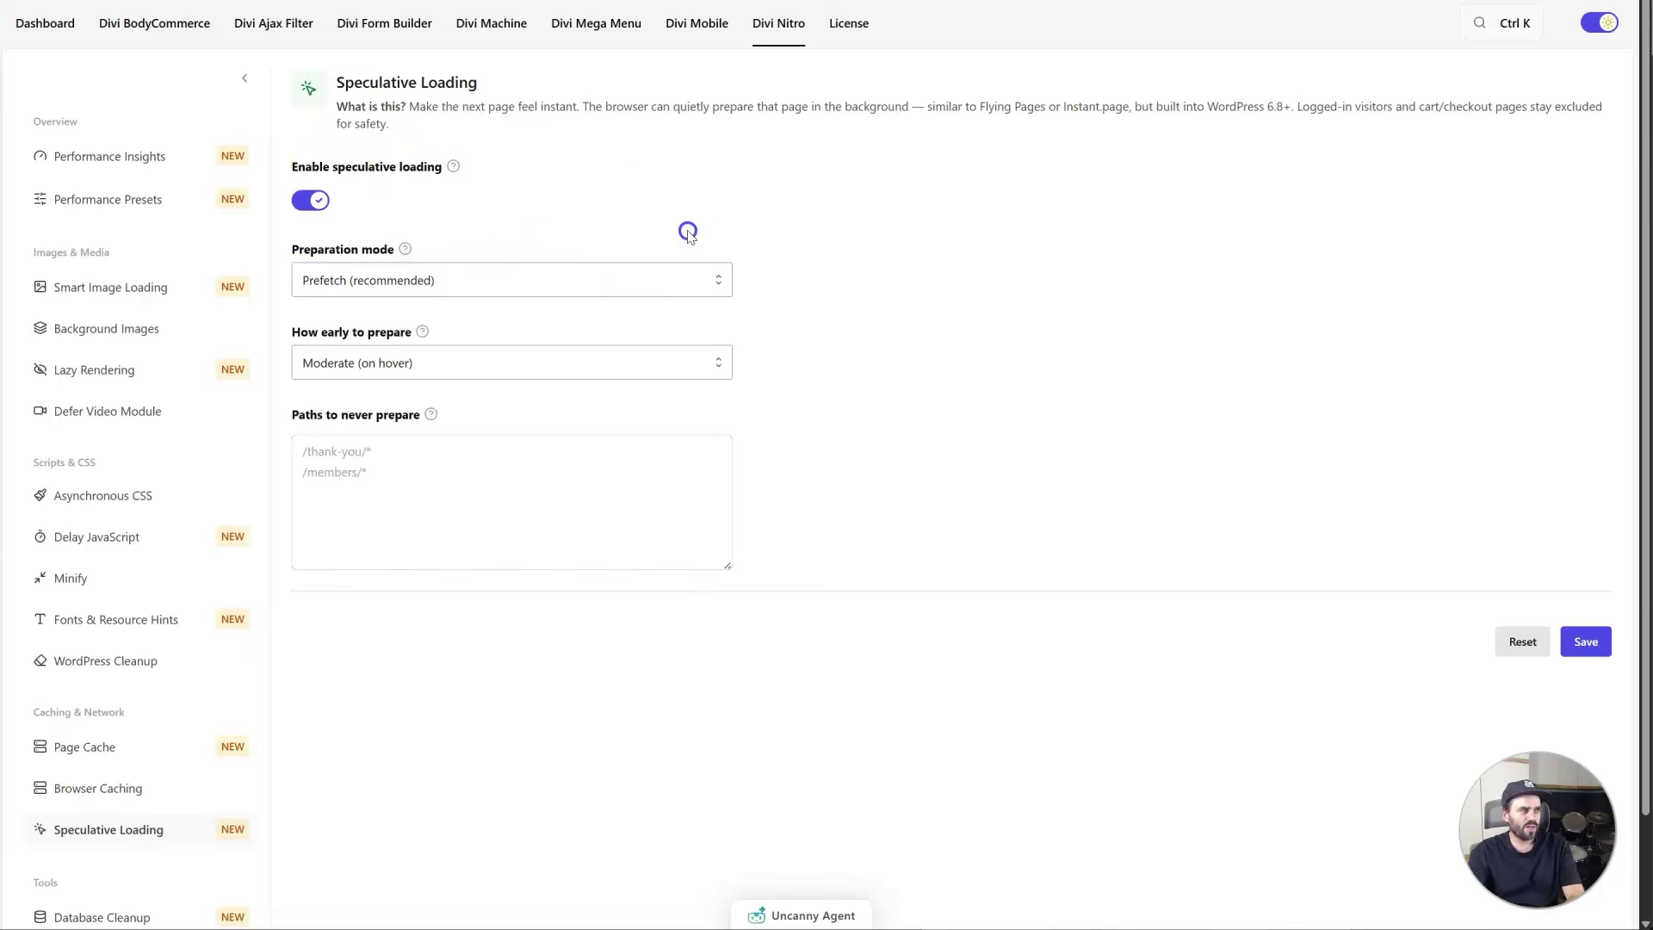
click(476, 284)
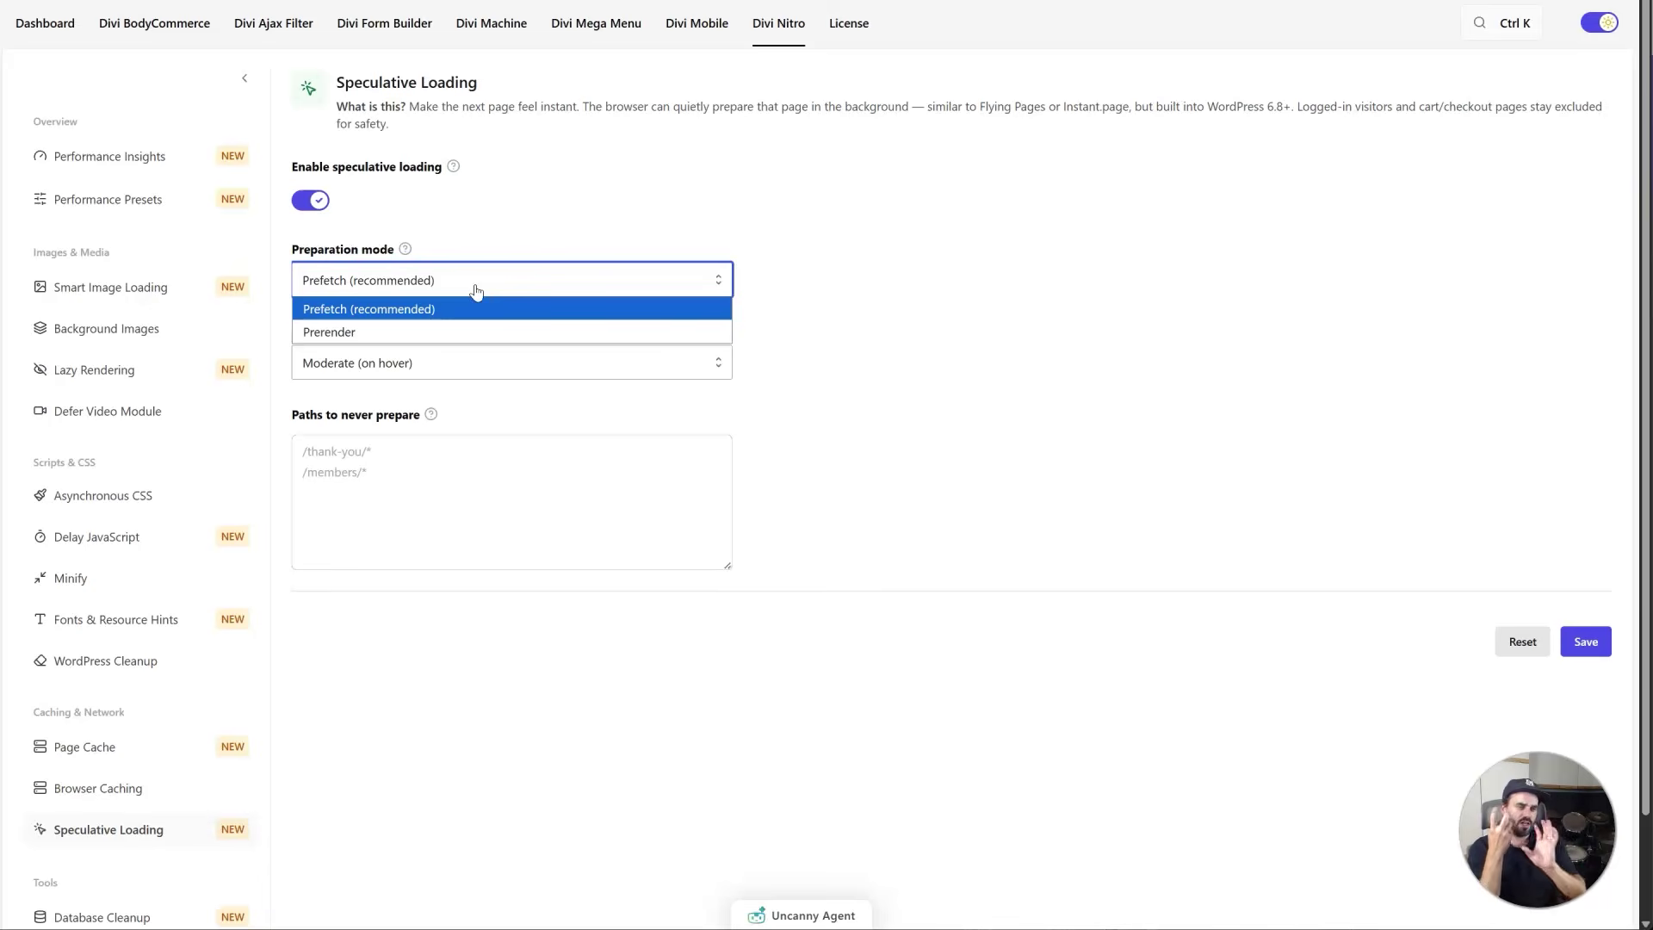
click(478, 336)
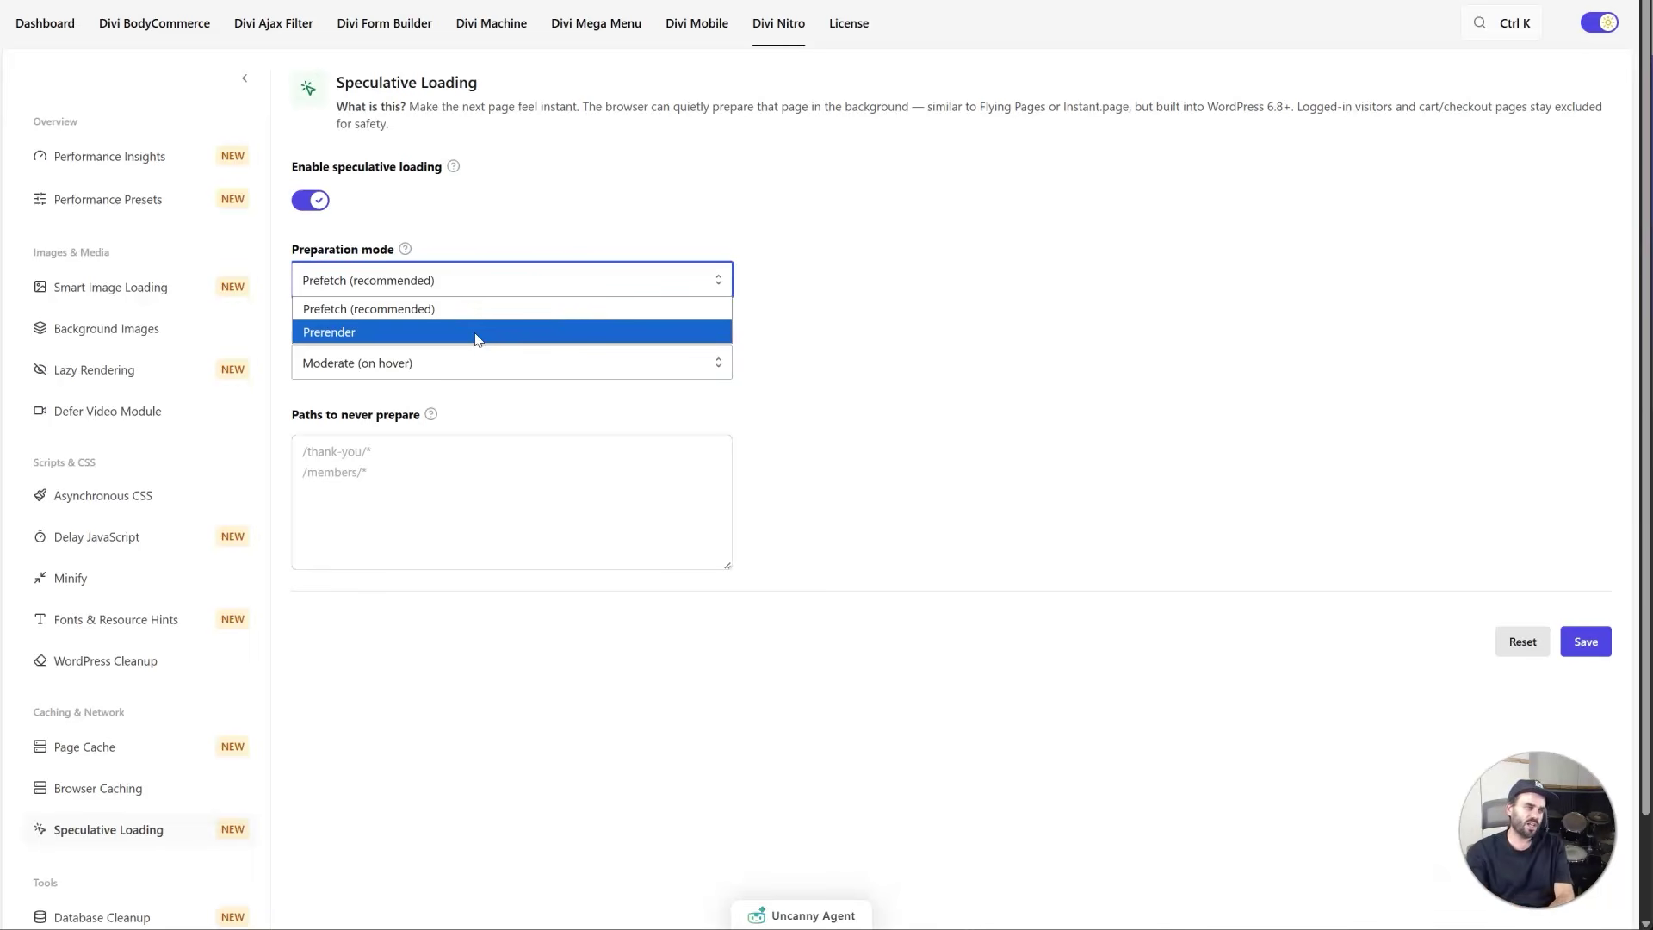
click(591, 312)
click(490, 360)
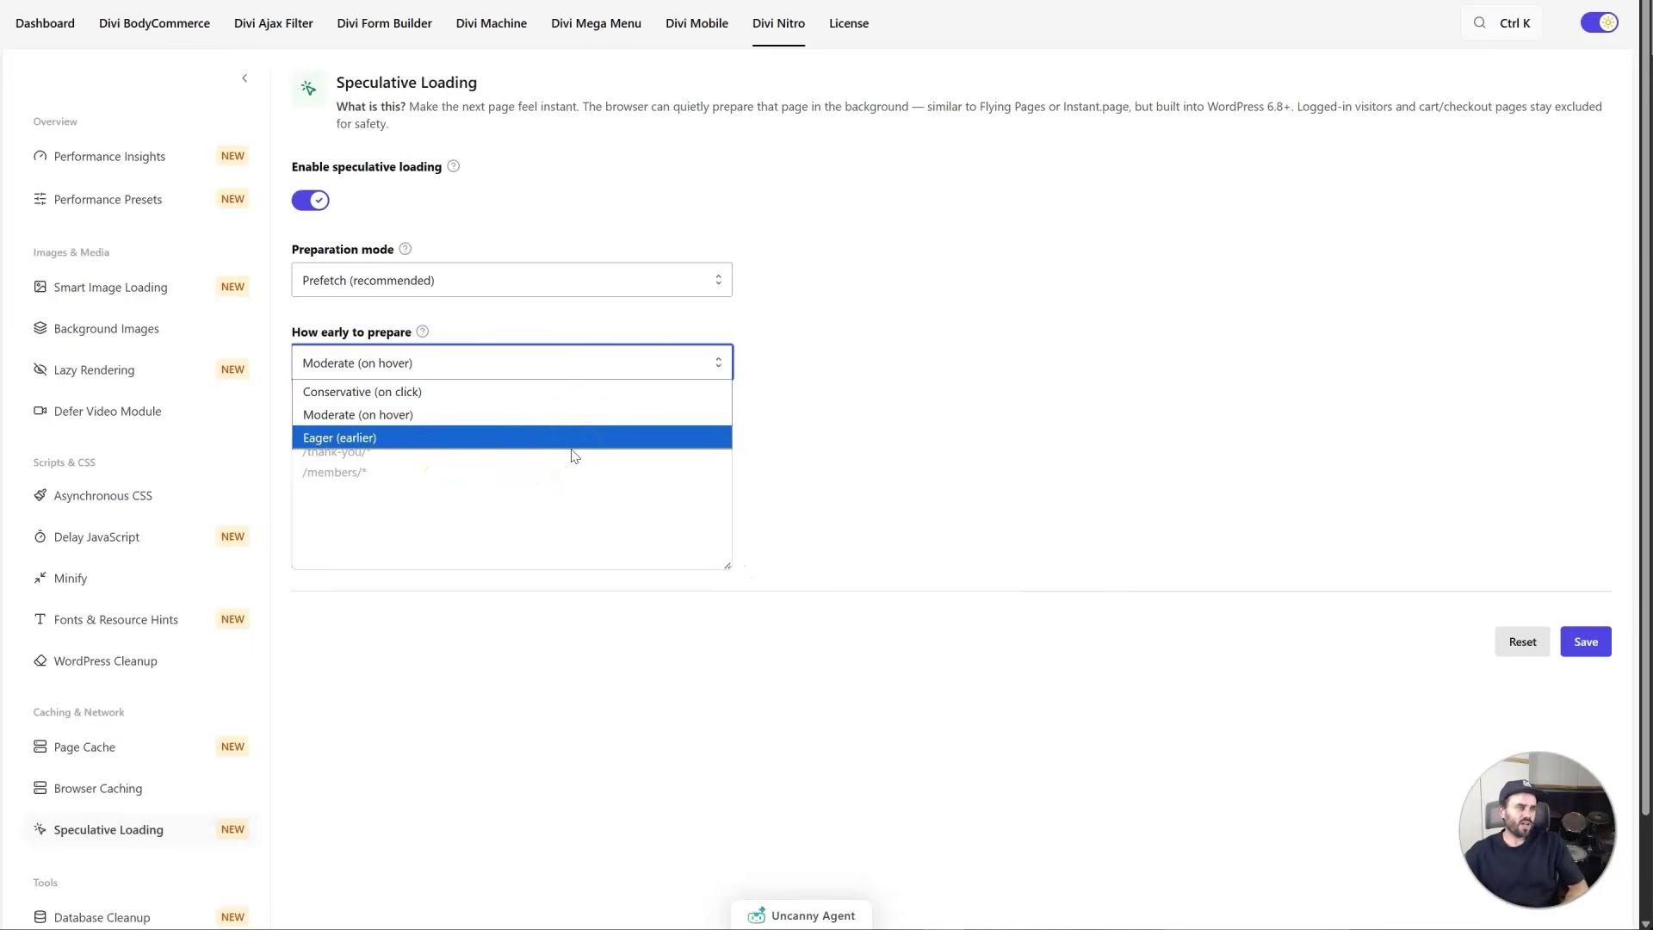
click(575, 421)
Revisit the Prefetch and Prerender choices without changing the mode, and examine the field for paths to never prepare
click(571, 286)
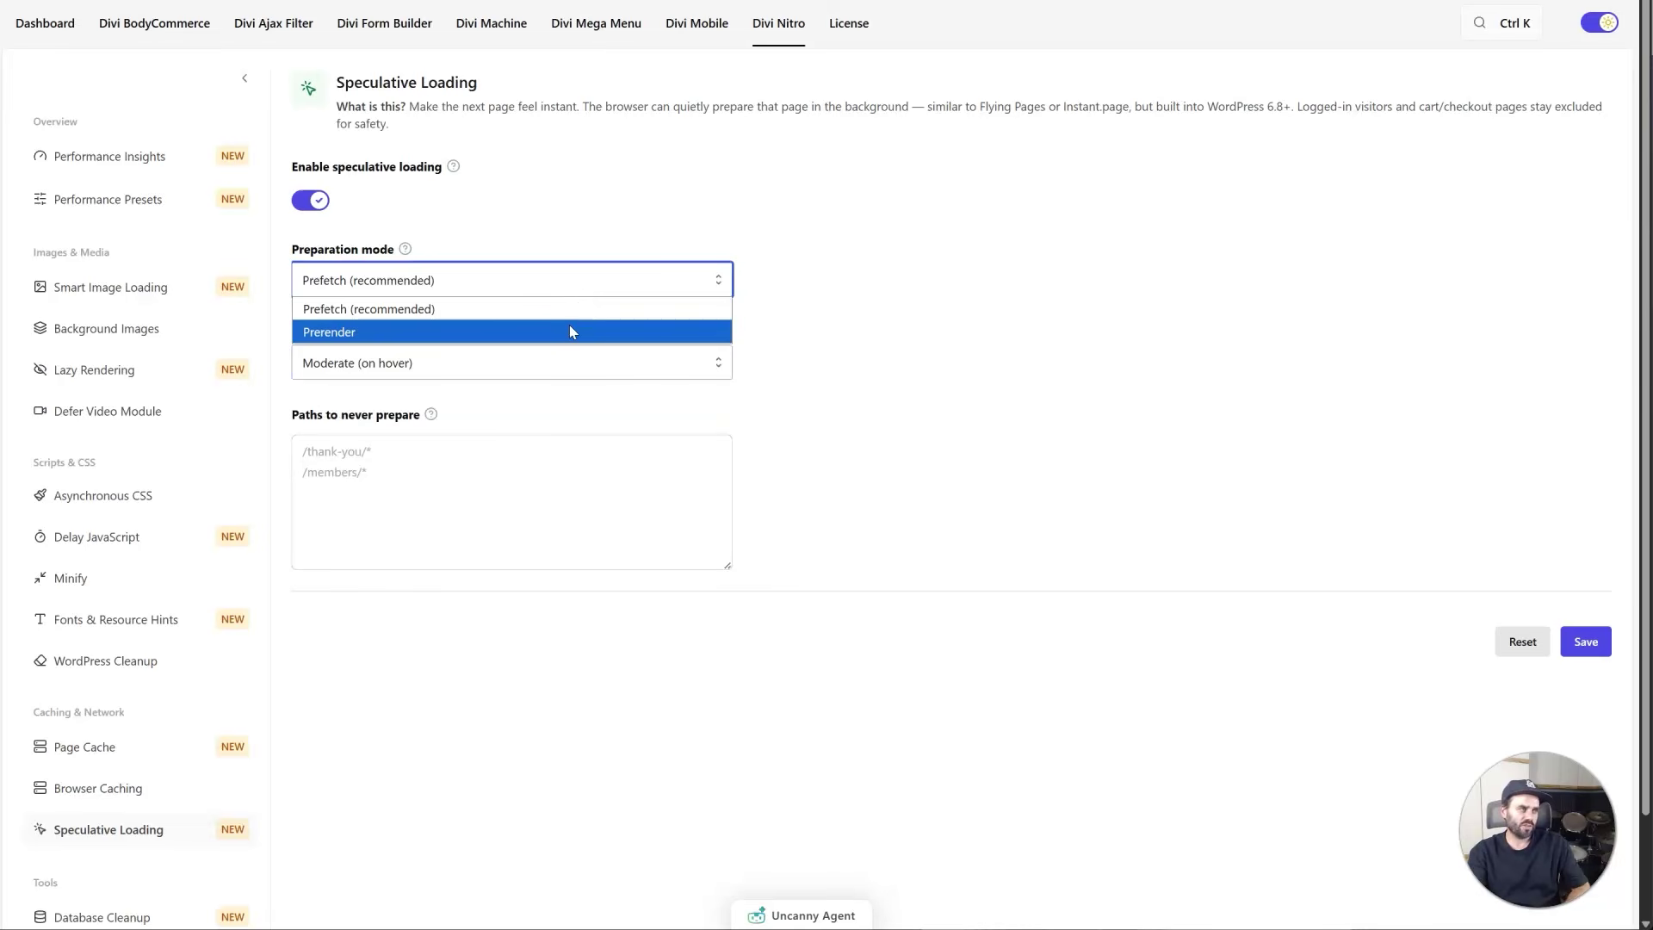
click(572, 331)
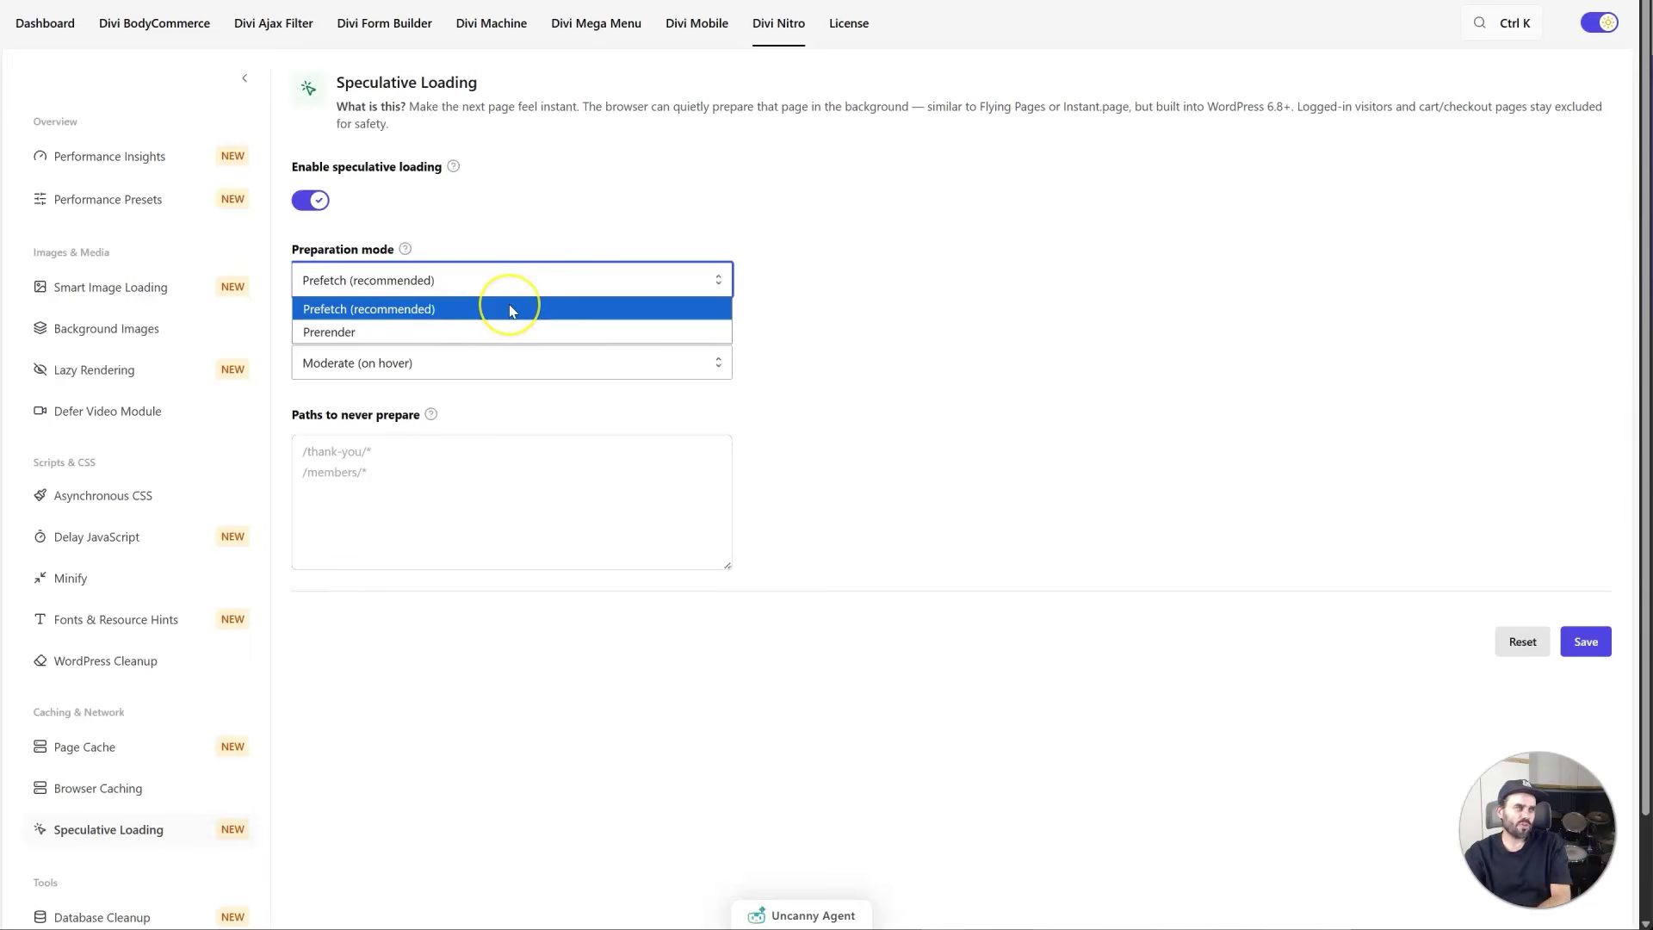
click(1225, 416)
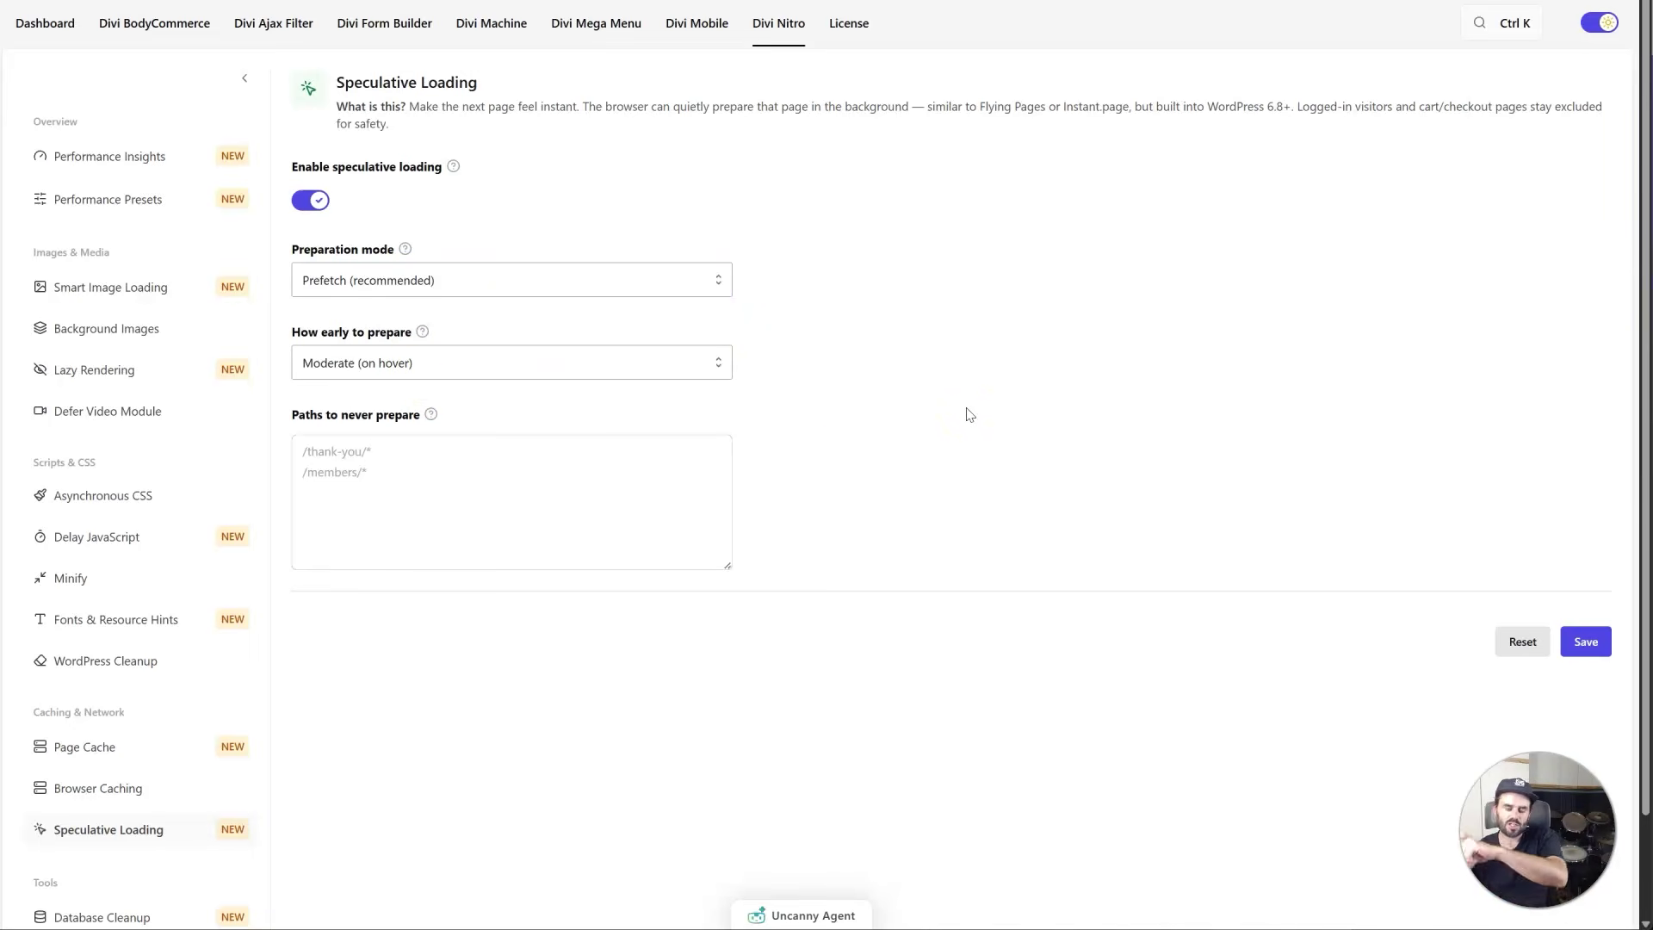
click(985, 417)
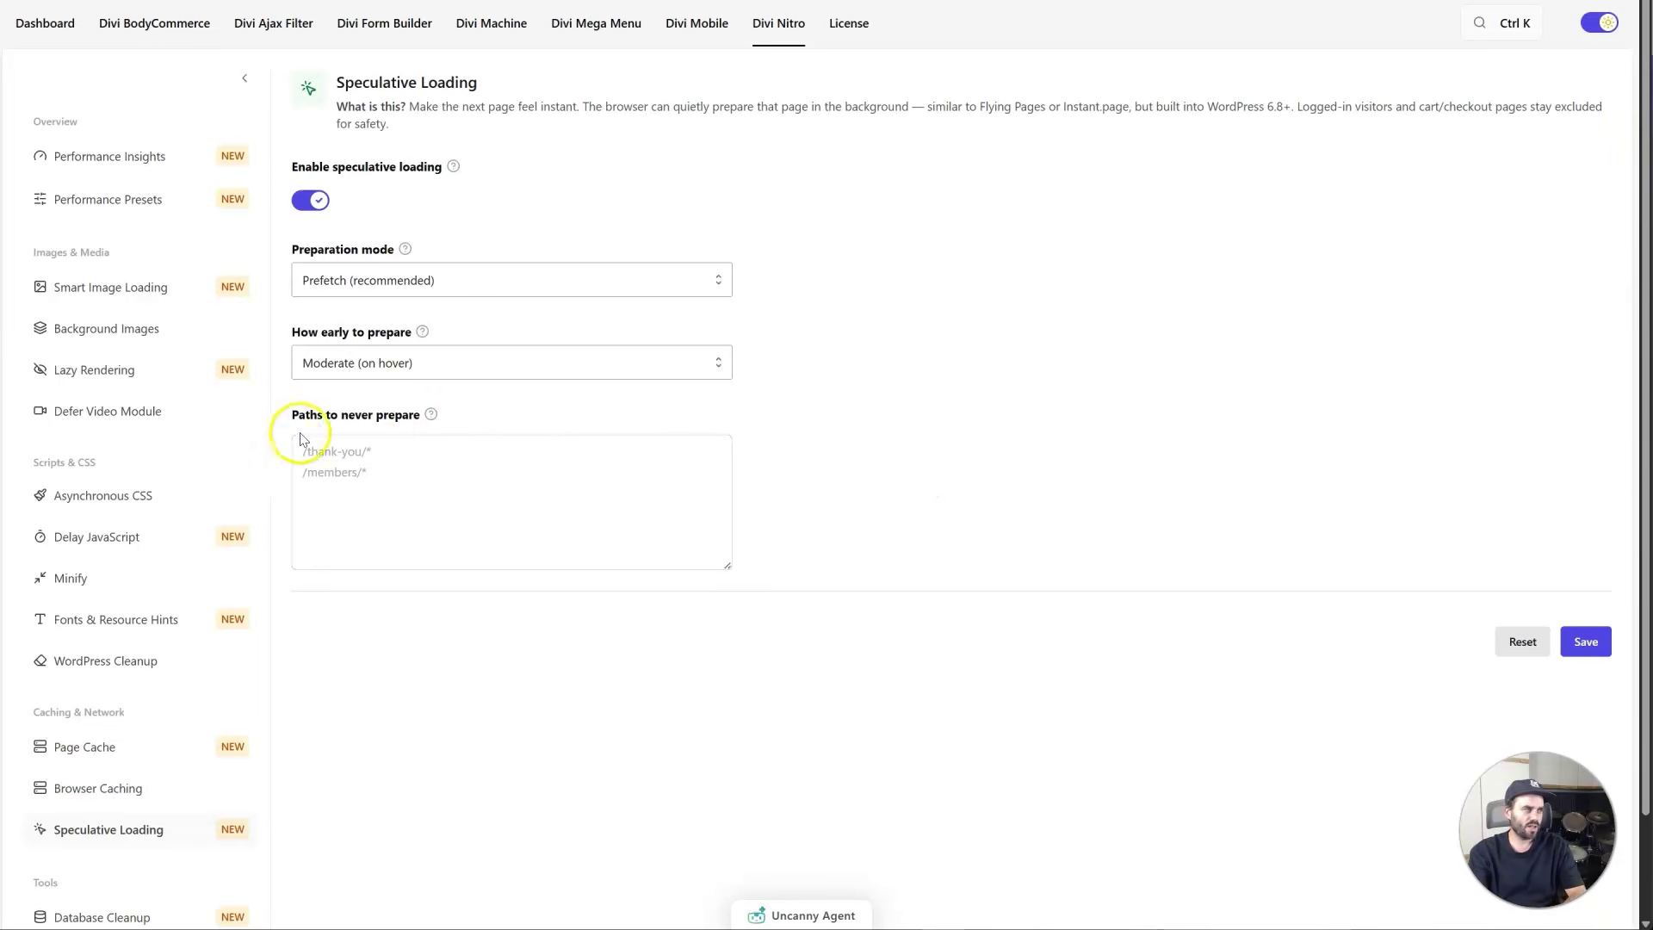
click(348, 456)
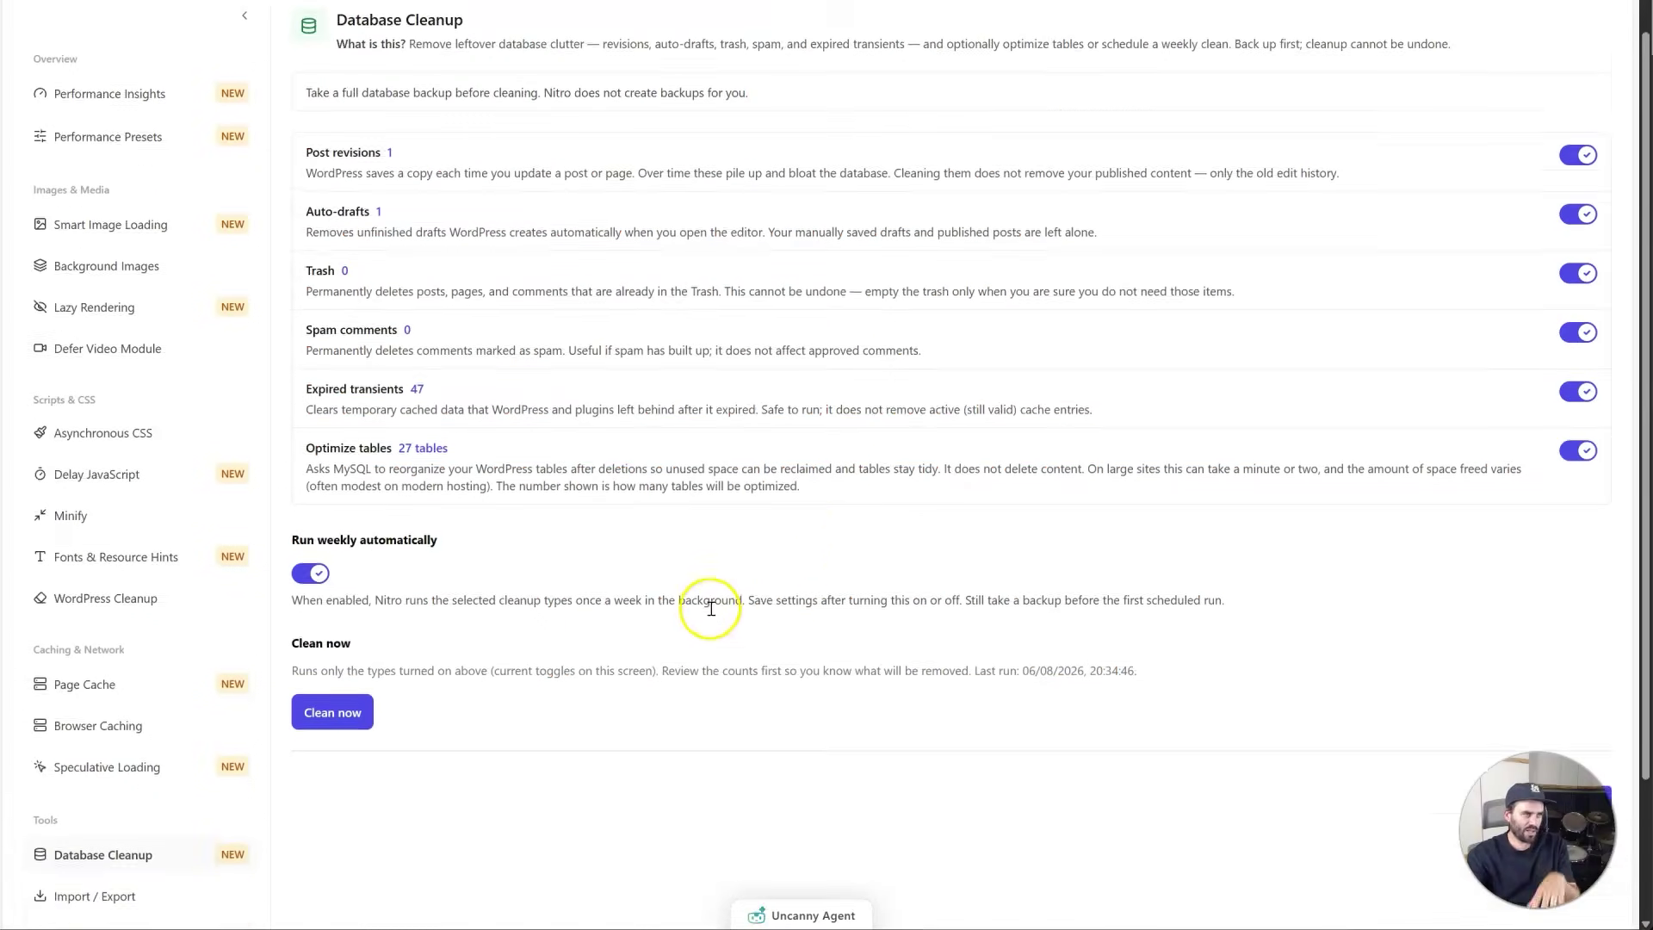
Look over the database cleanup page and open the Debug settings to view the performance disabling and cache logging options
scroll(711, 609, up, 1)
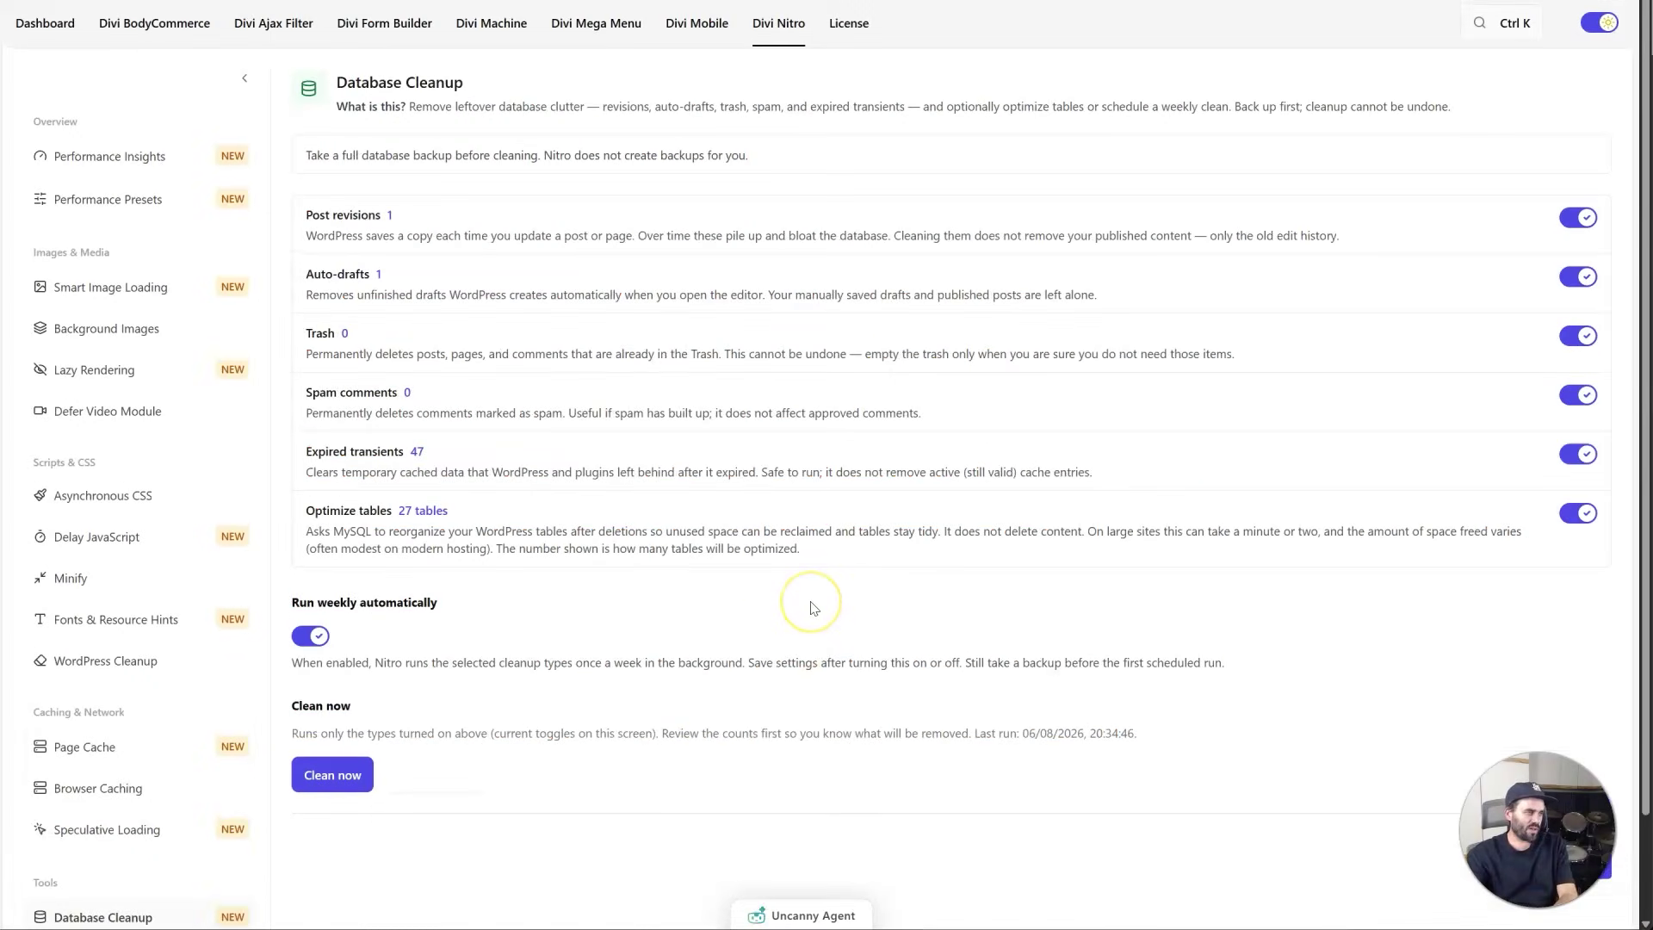
scroll(813, 608, down, 3)
scroll(517, 689, up, 1)
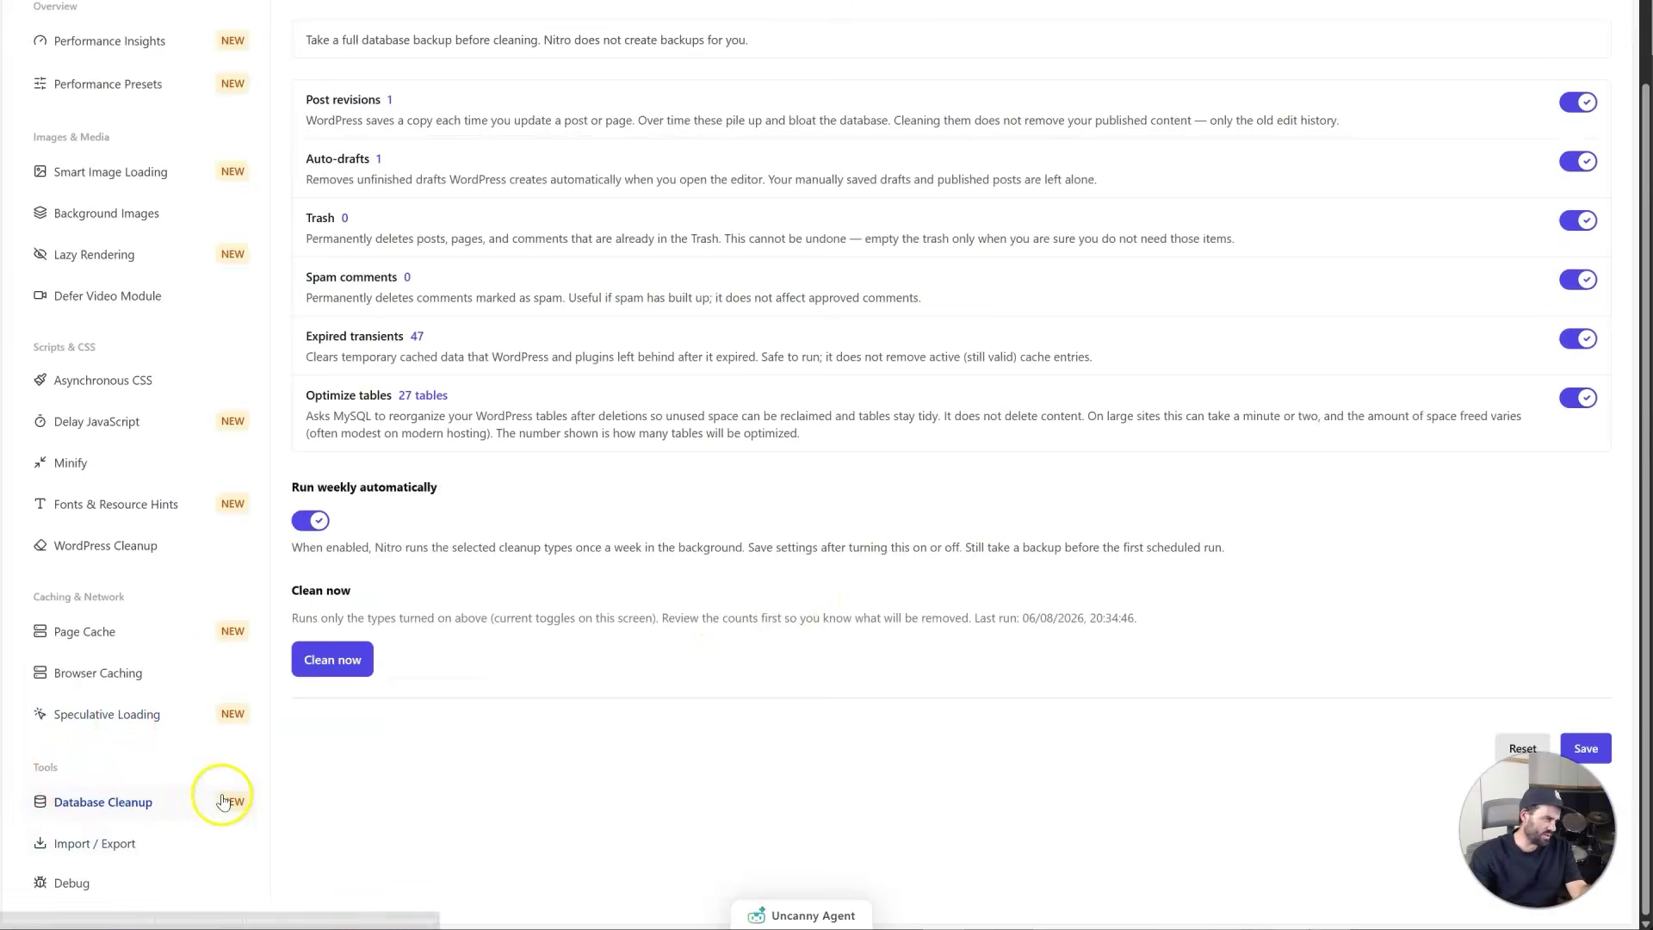
click(110, 887)
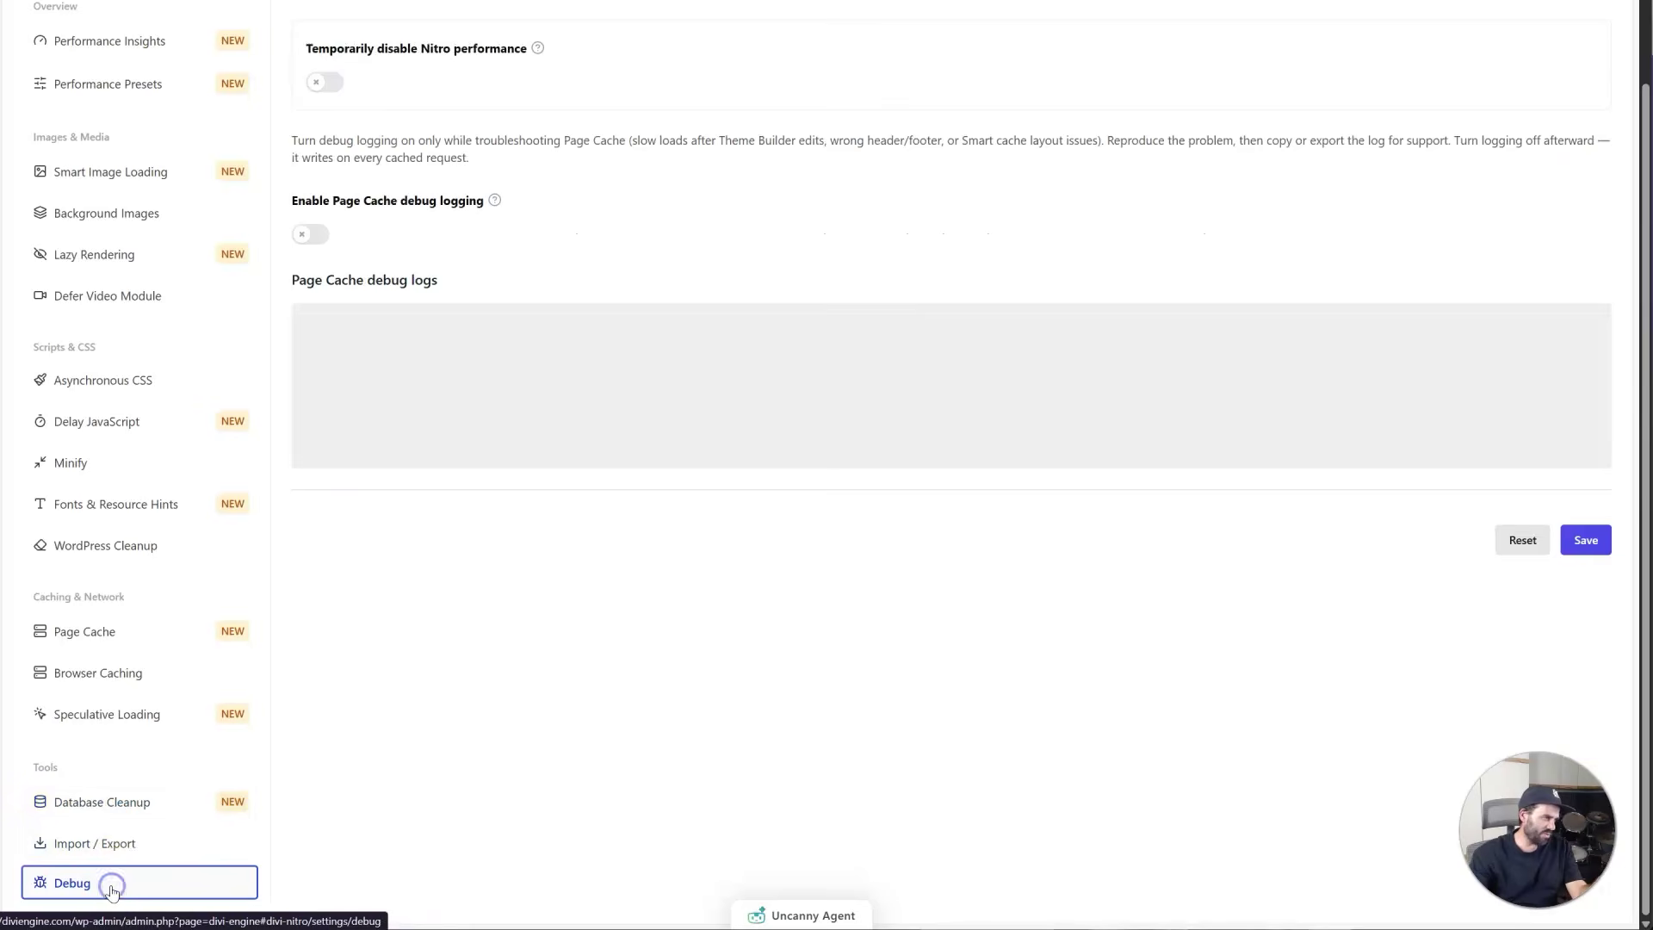
Return to Database Cleanup and examine the post revisions, auto-drafts, trash, spam comments, expired transients and table optimization entries
click(131, 801)
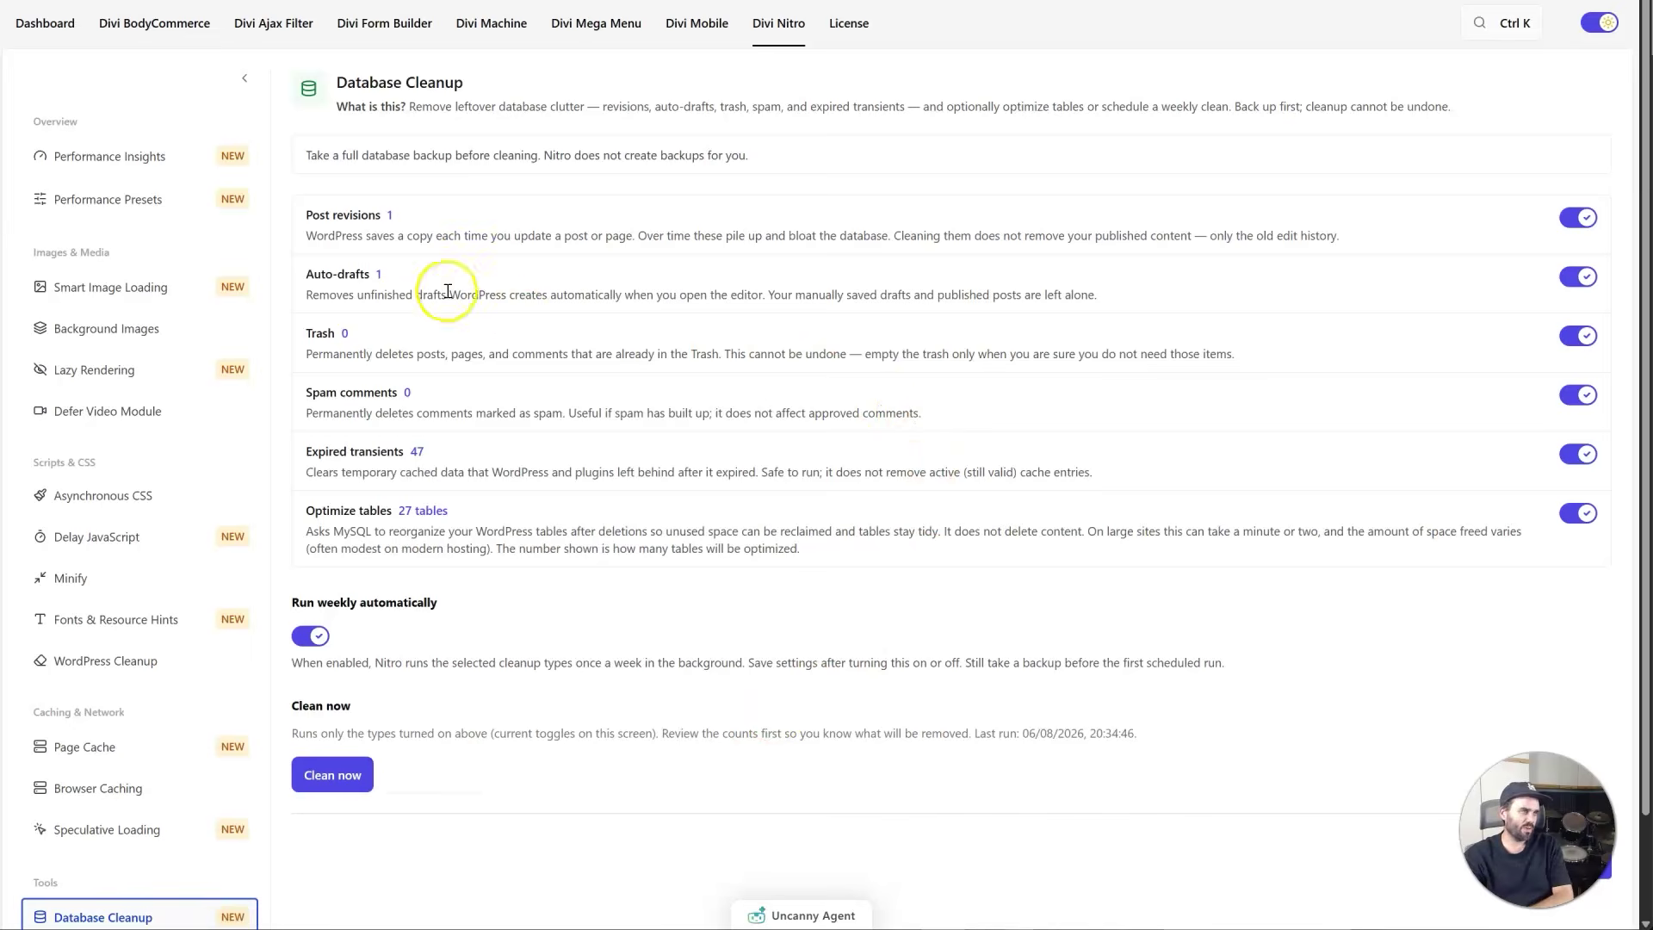
drag(297, 214, 396, 217)
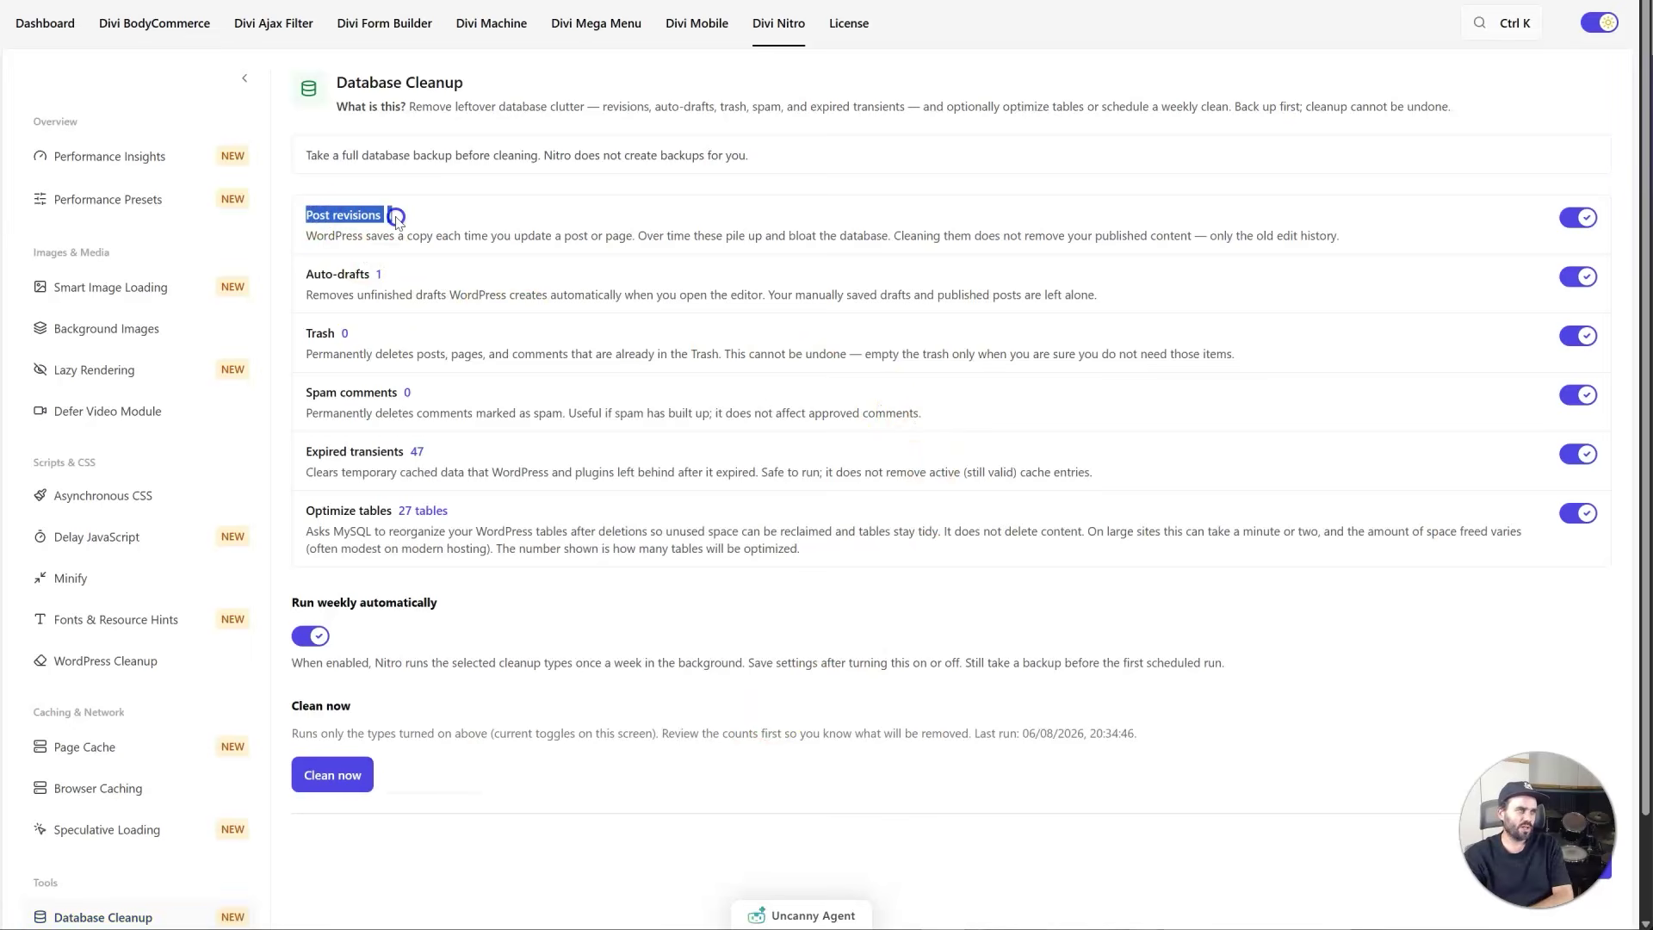
drag(384, 274, 312, 279)
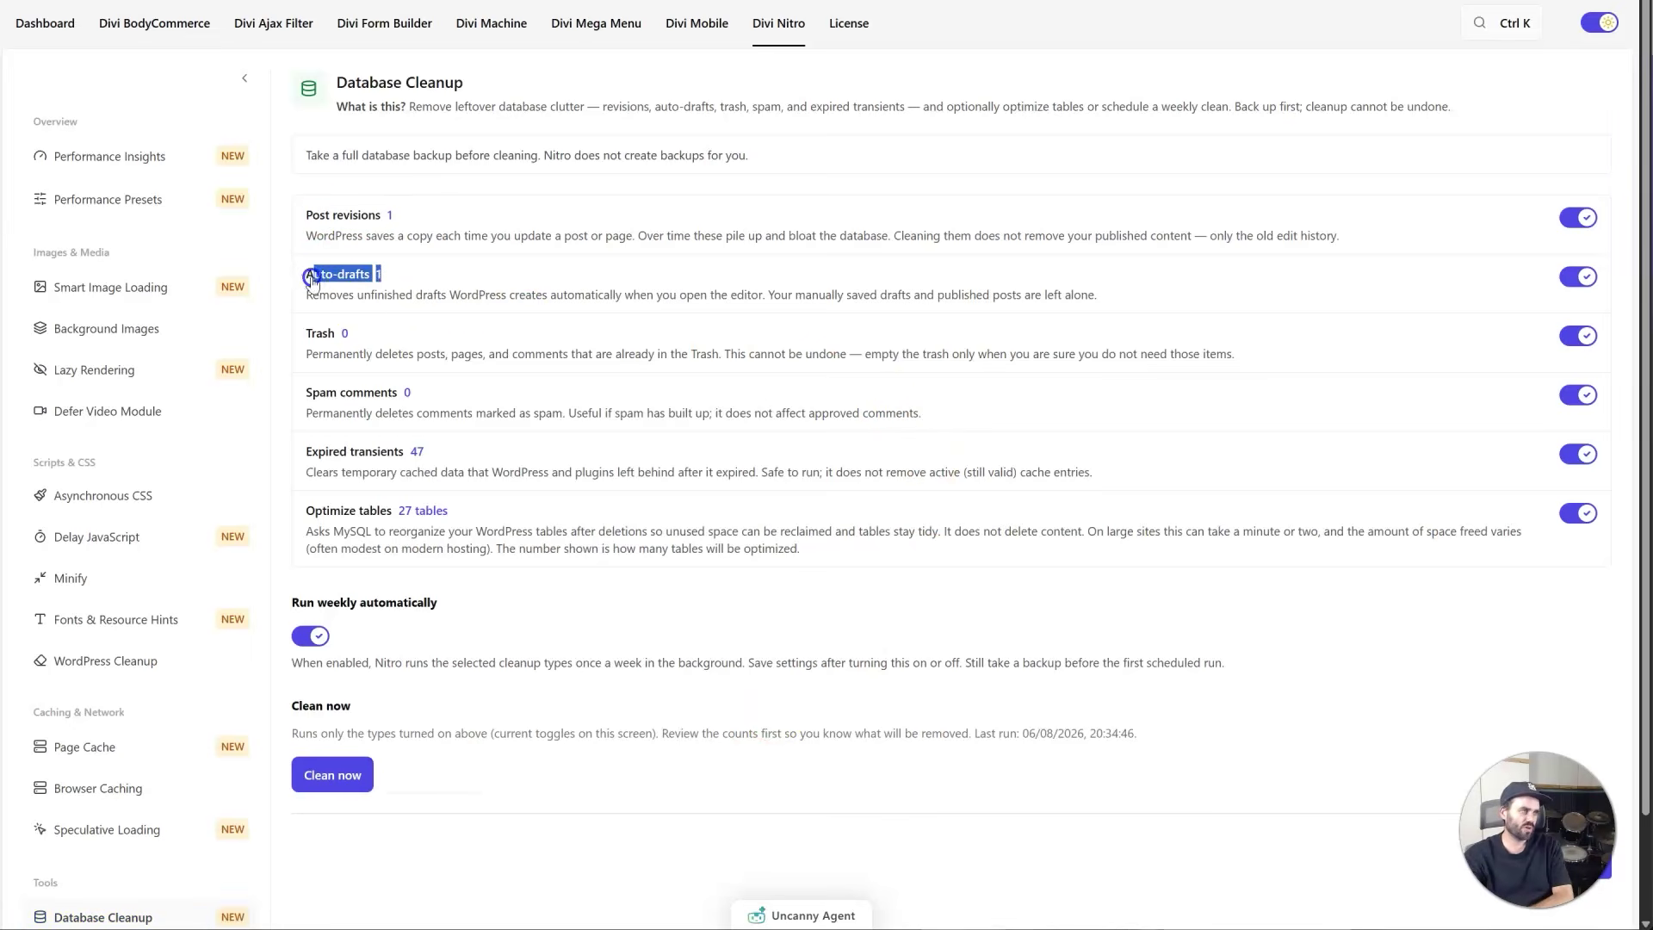
click(324, 334)
drag(413, 392, 329, 393)
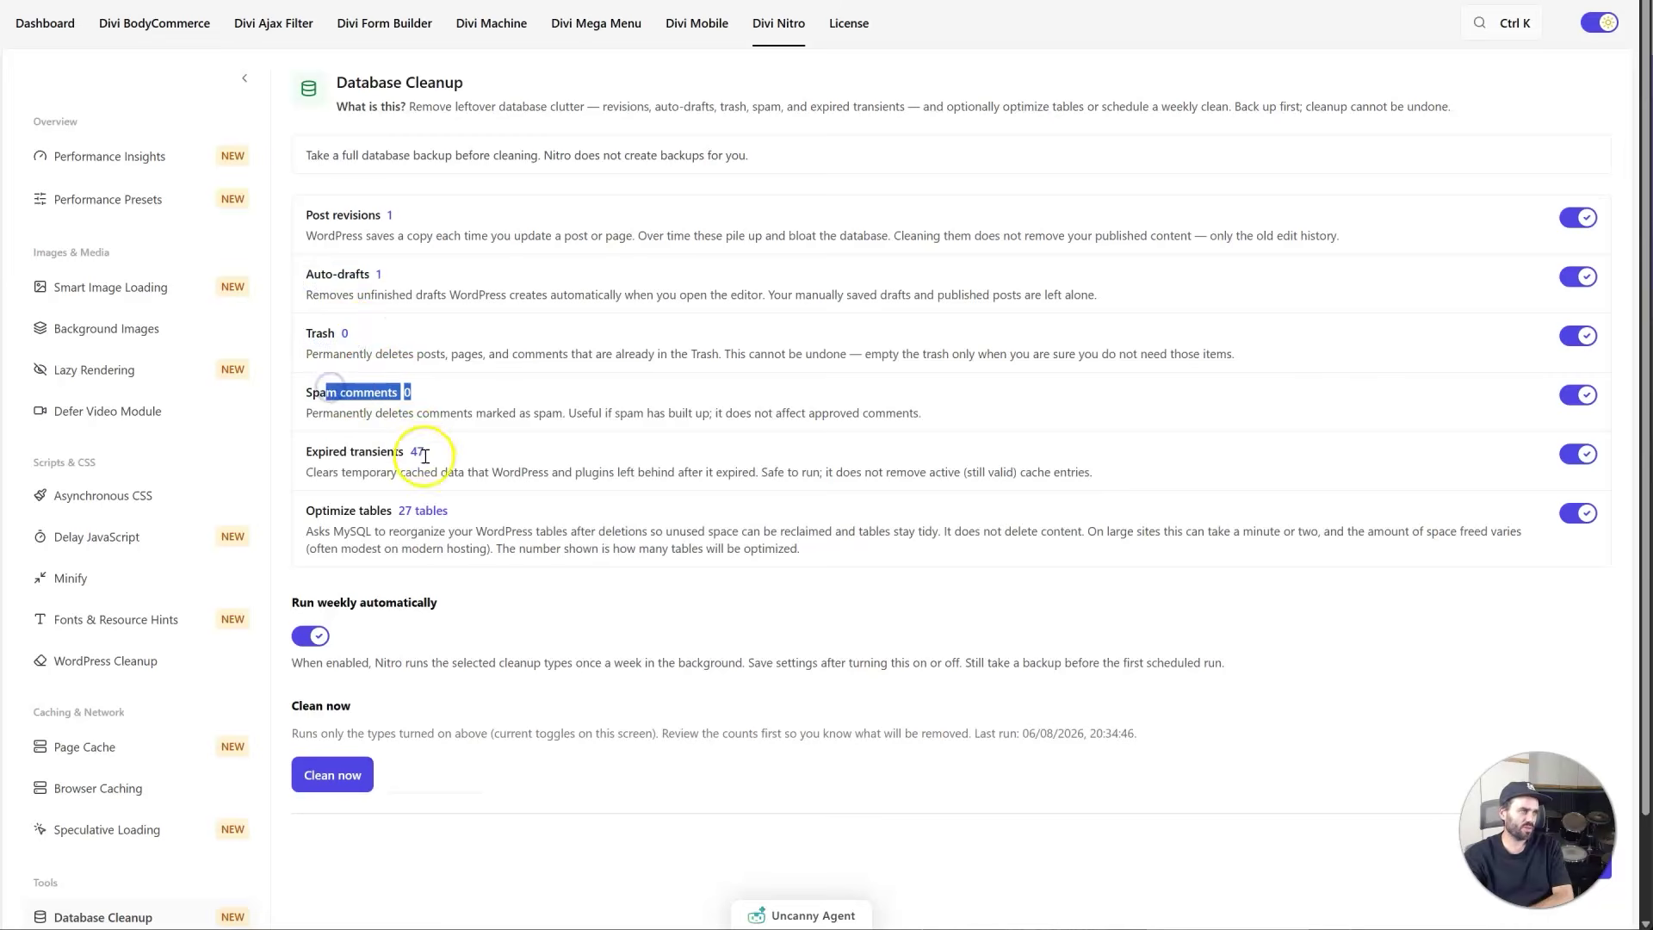
drag(425, 455, 329, 452)
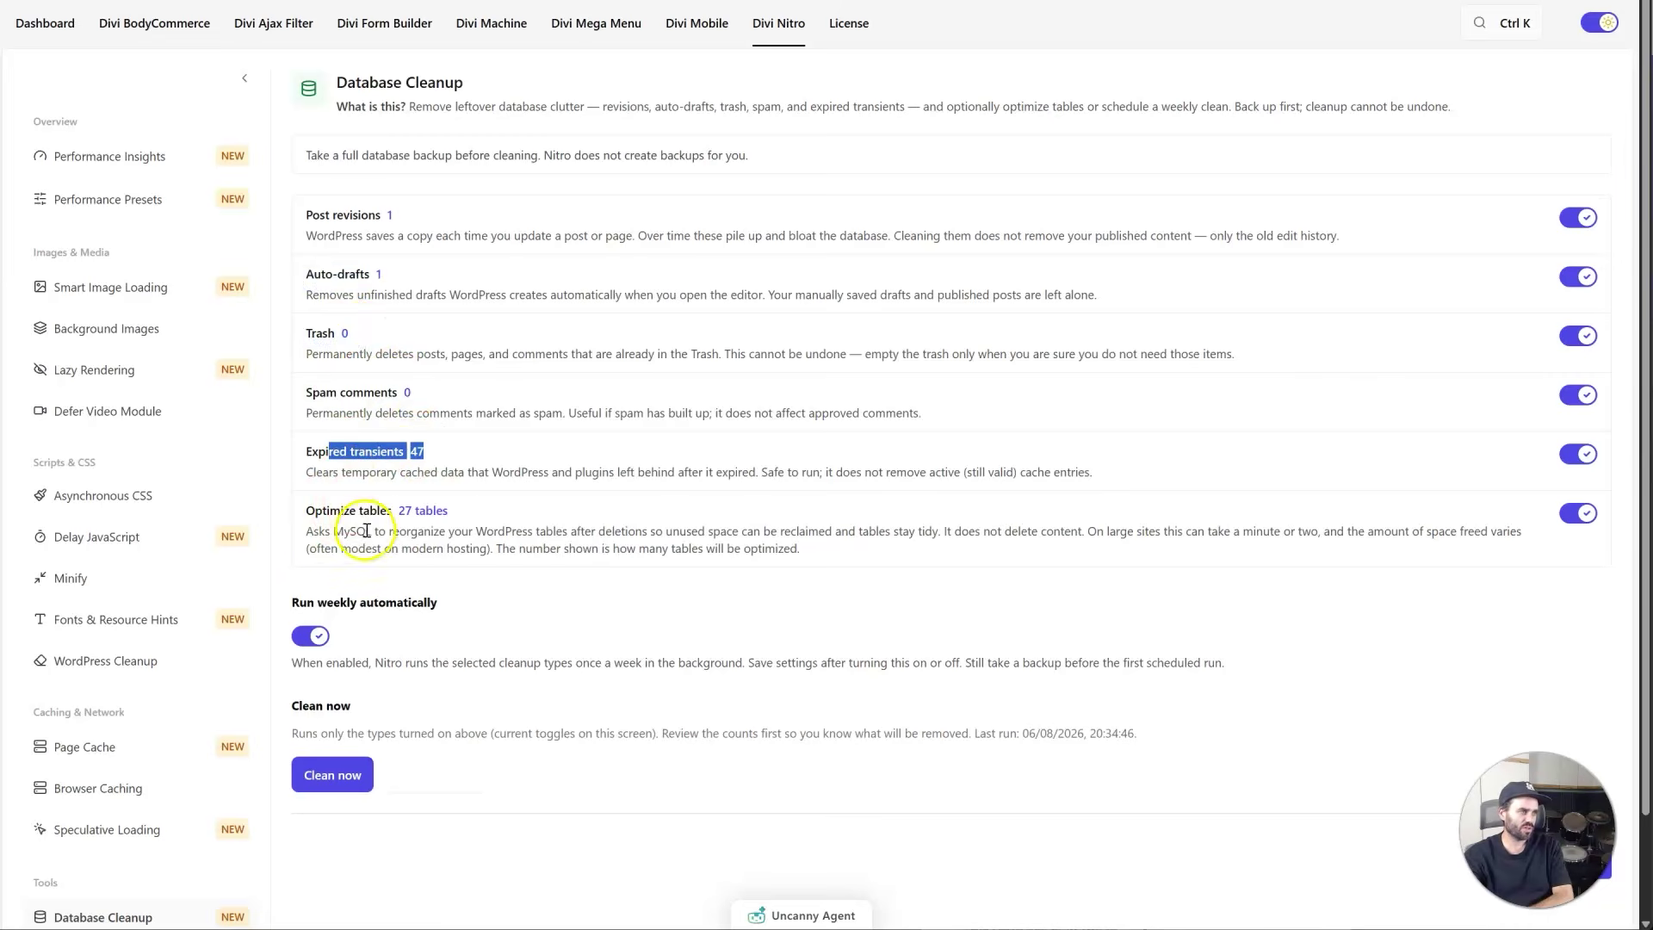
drag(494, 531, 330, 520)
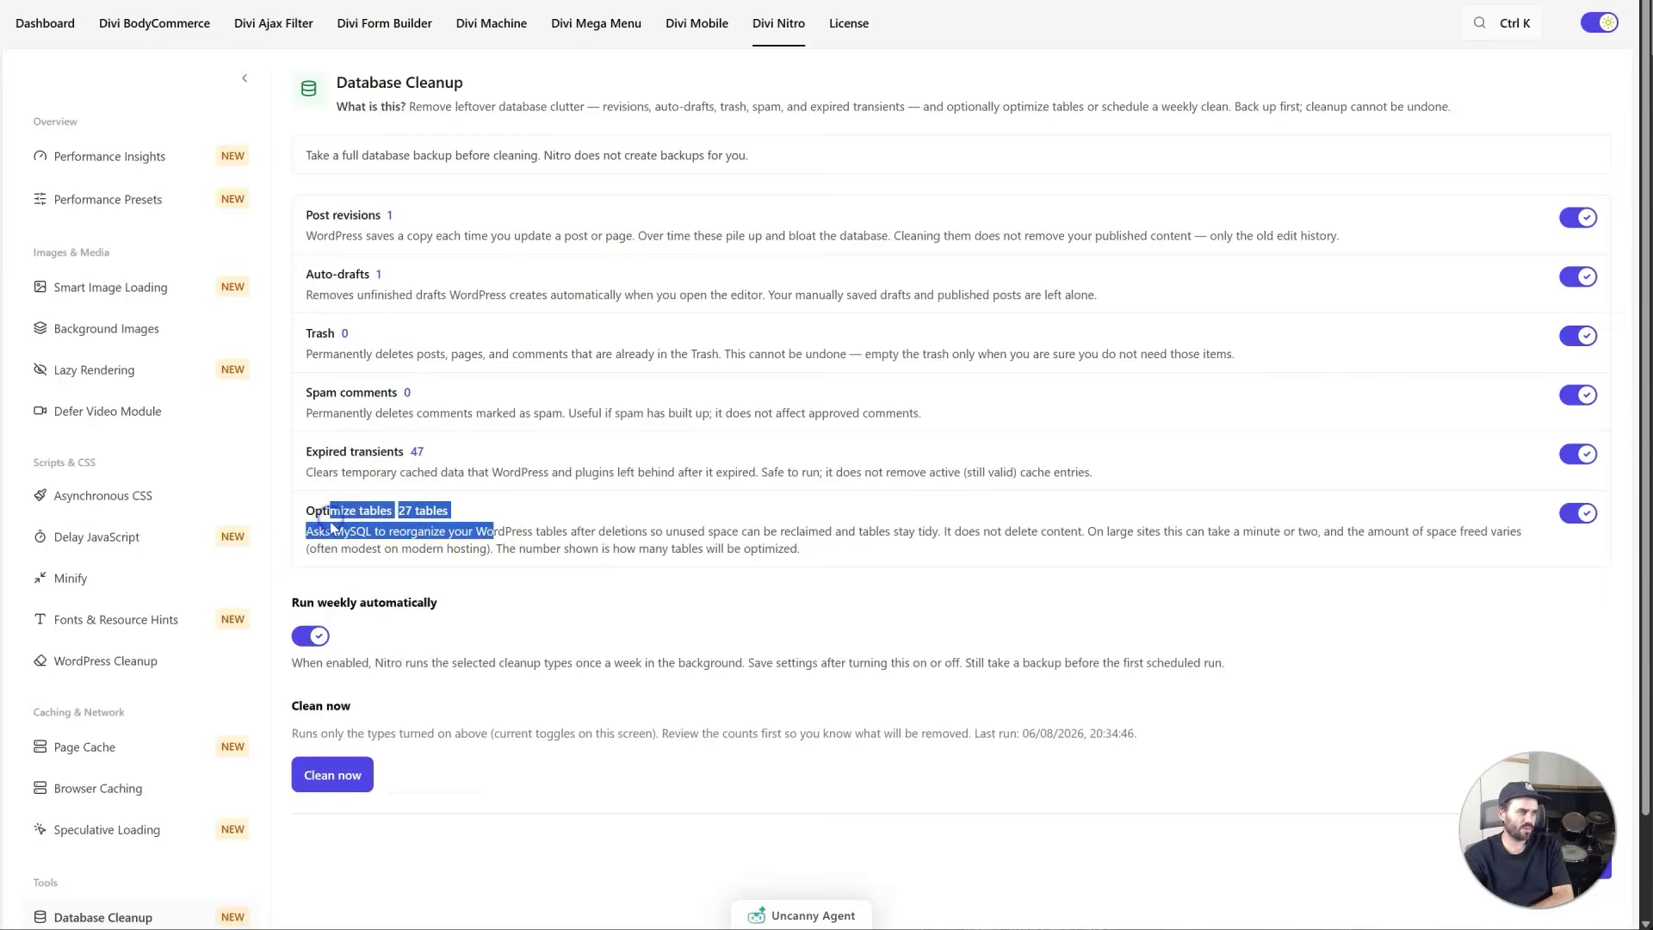
scroll(572, 542, down, 2)
scroll(575, 534, up, 2)
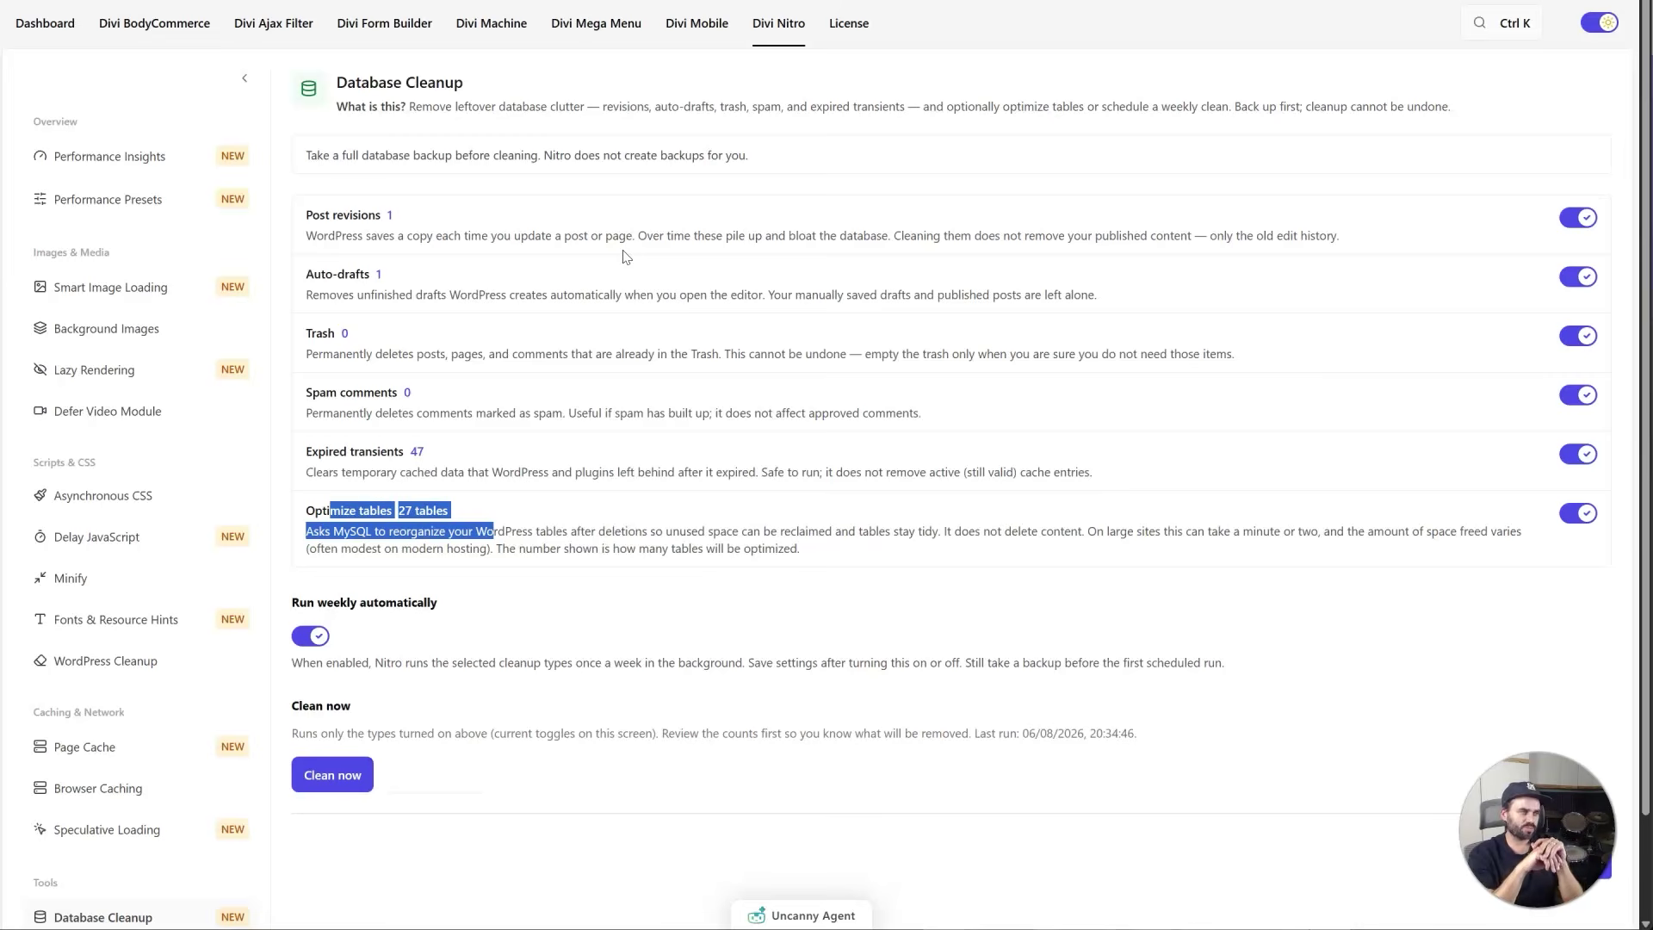
Read the Optimize tables description and examine the weekly automatic run and immediate cleanup options
click(638, 535)
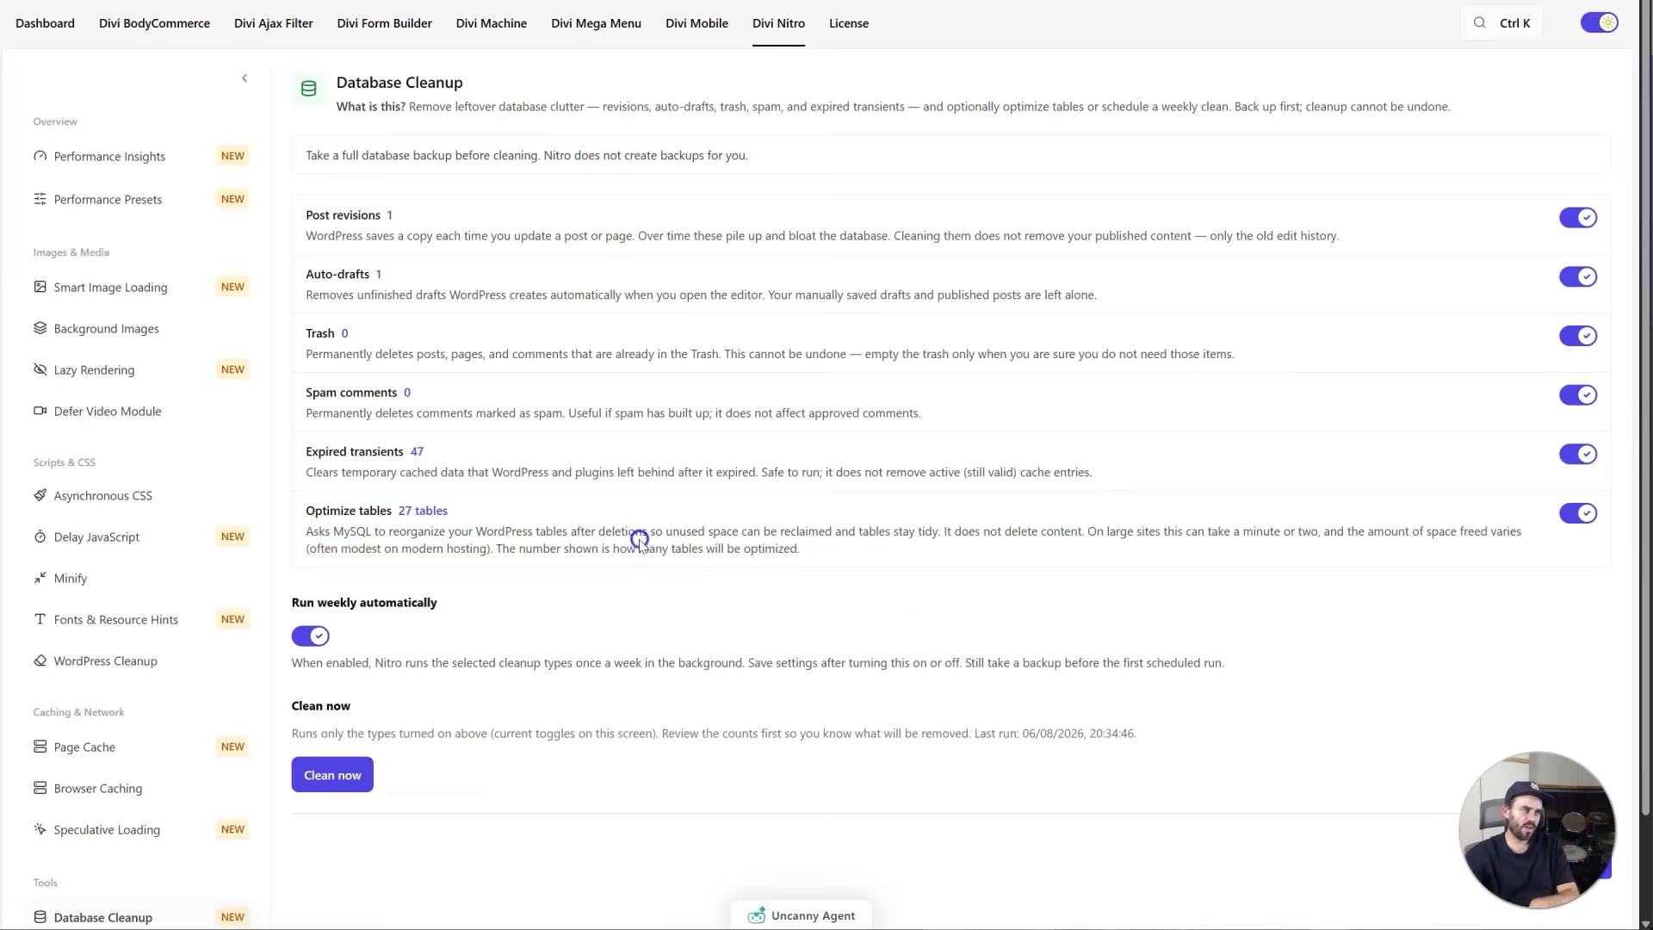
triple_click(886, 548)
drag(510, 500, 554, 509)
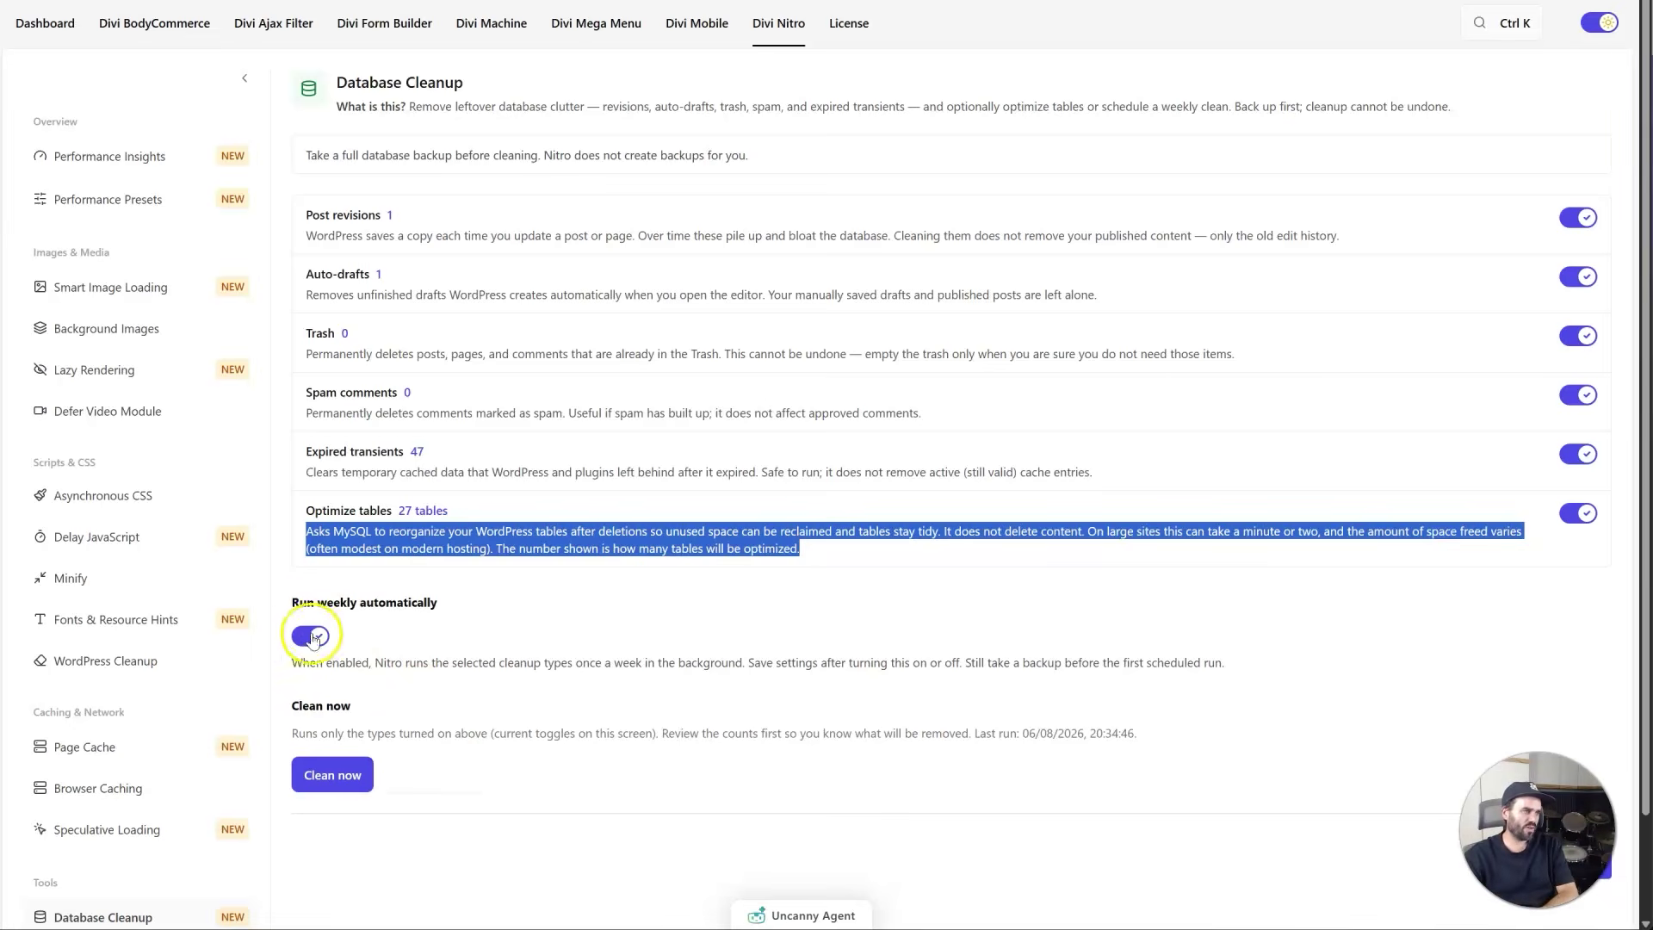
scroll(416, 653, down, 2)
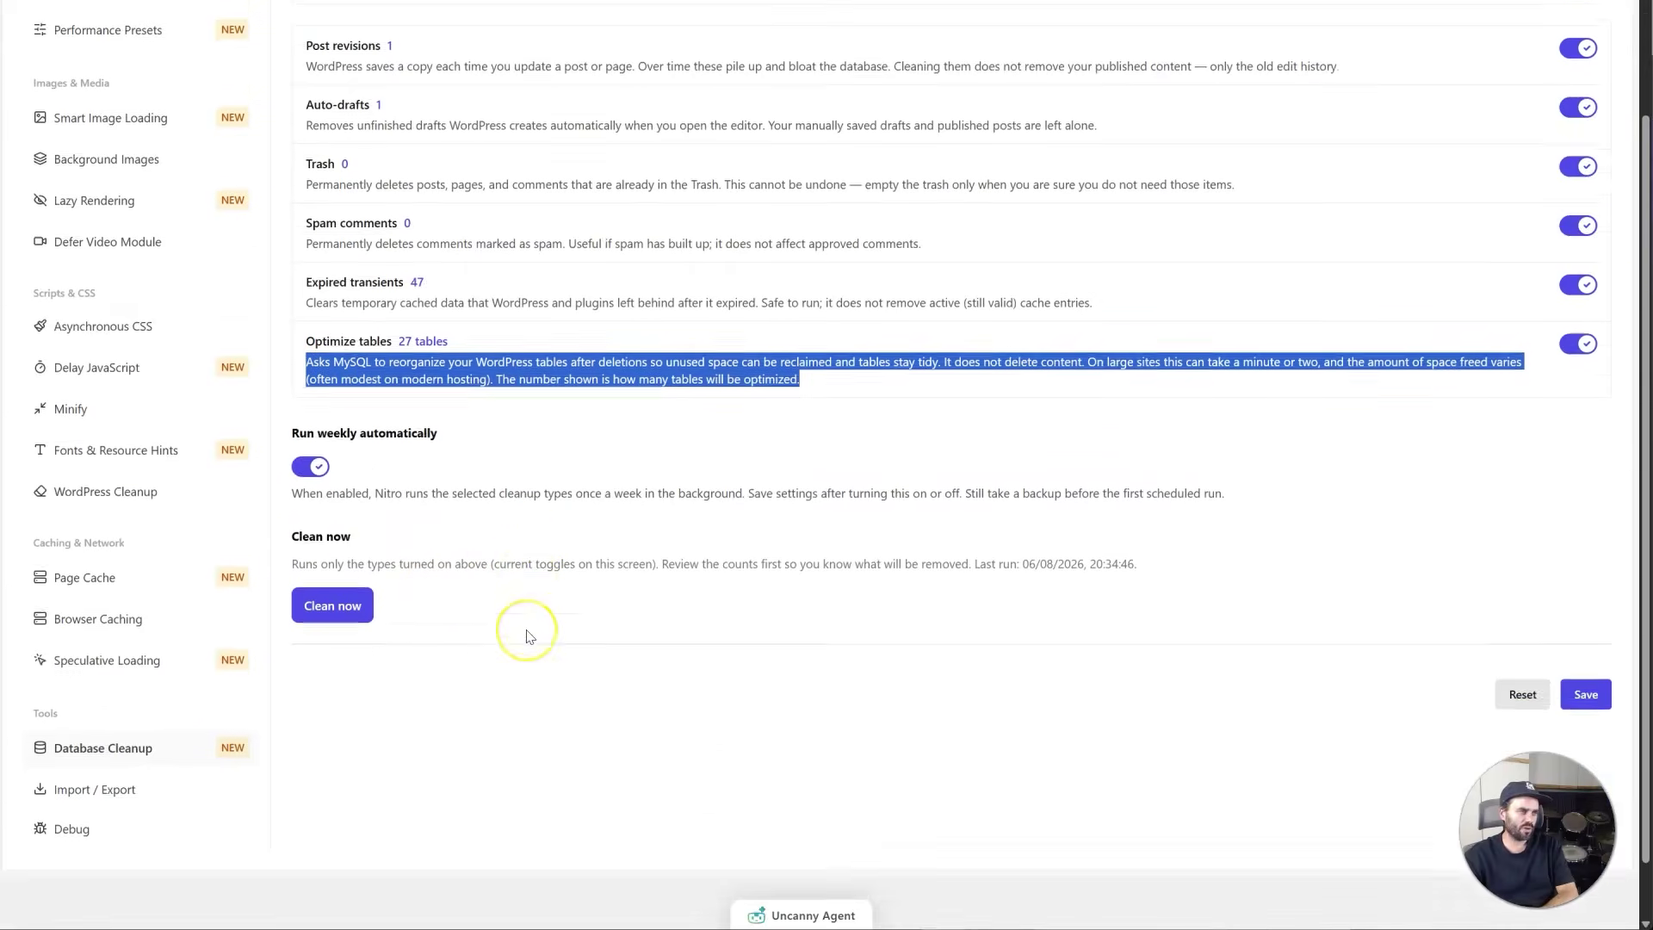
scroll(529, 633, up, 2)
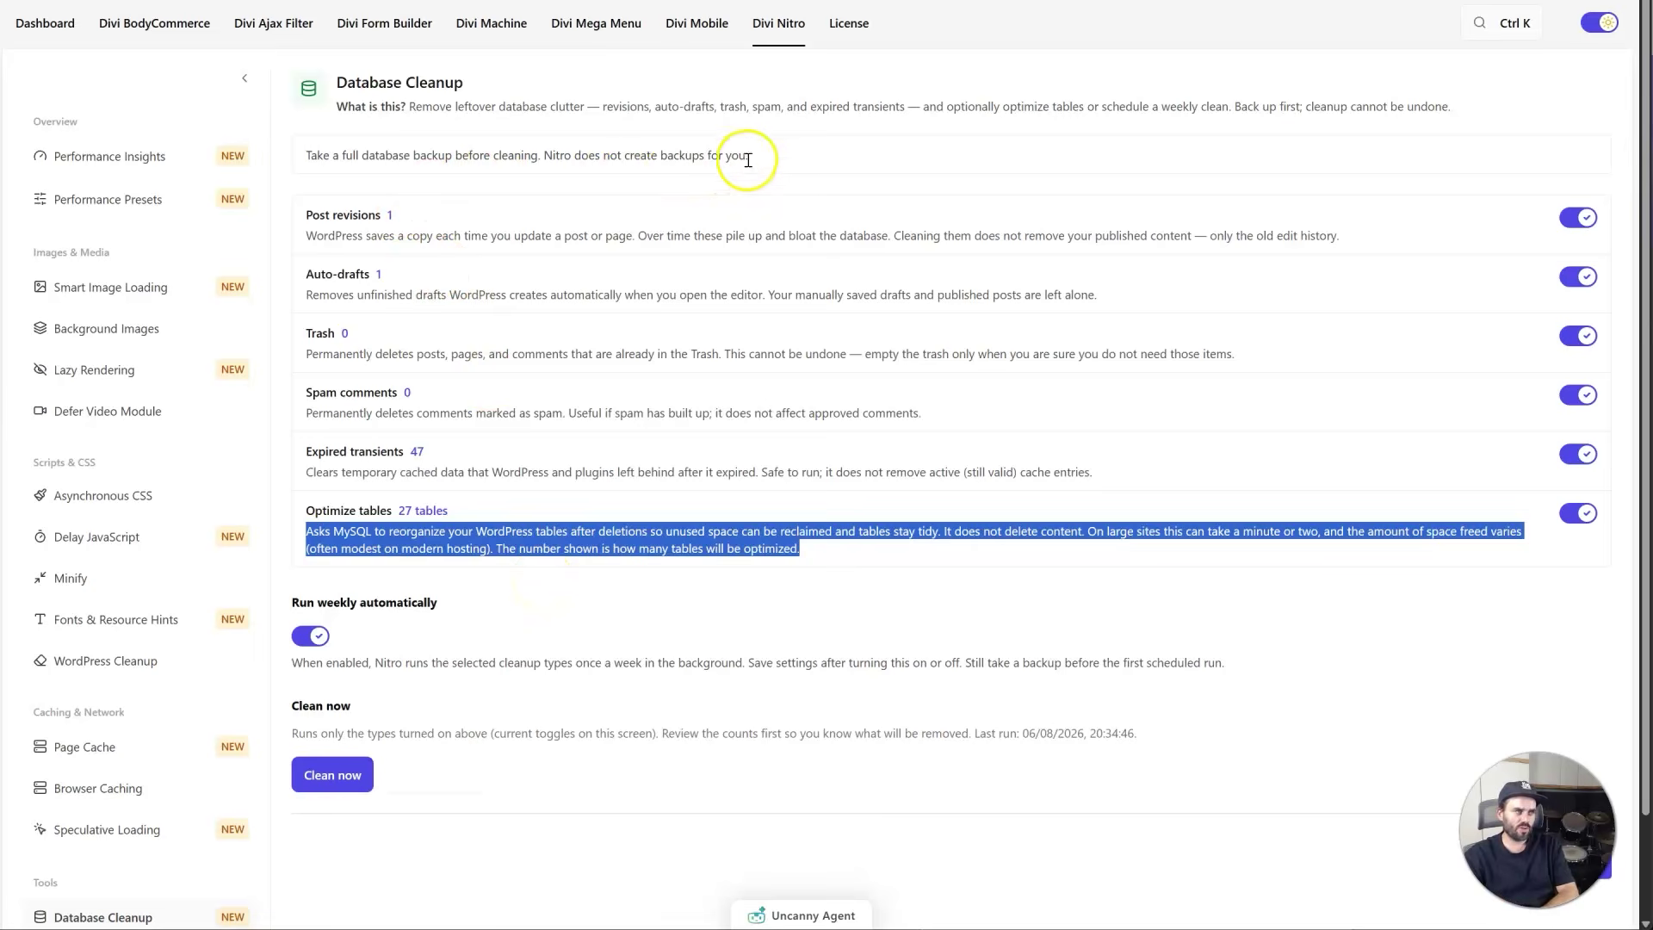
Read the notice about taking a full database backup before cleaning and review the cleanup settings below it
drag(748, 160, 308, 149)
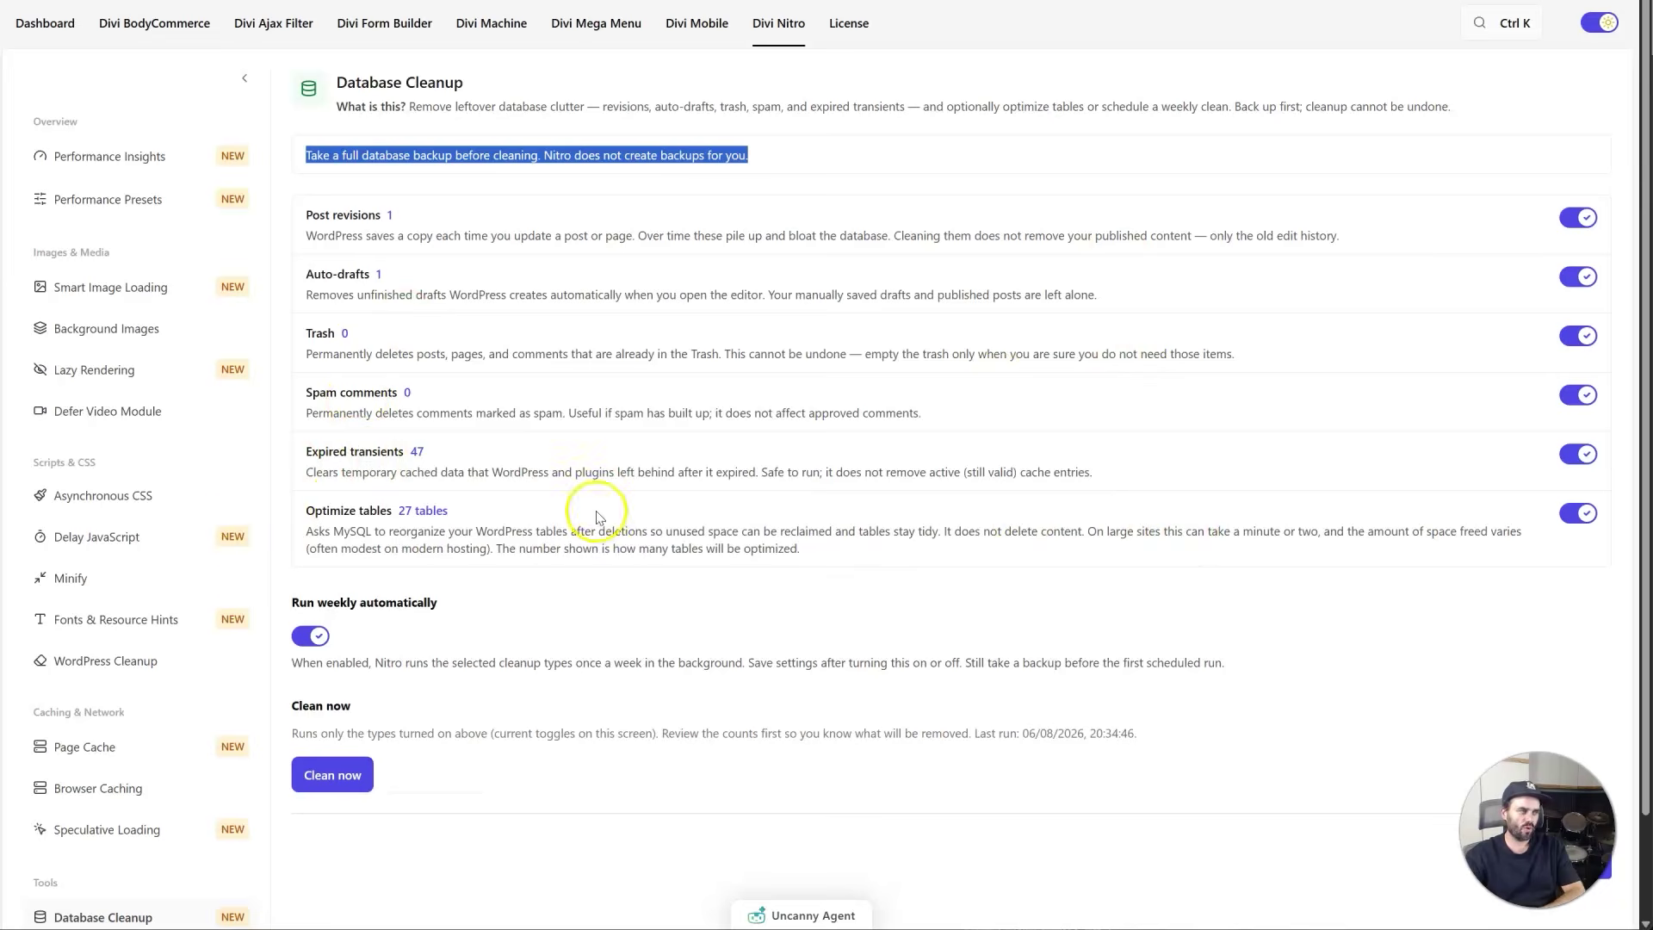
scroll(1032, 704, down, 1)
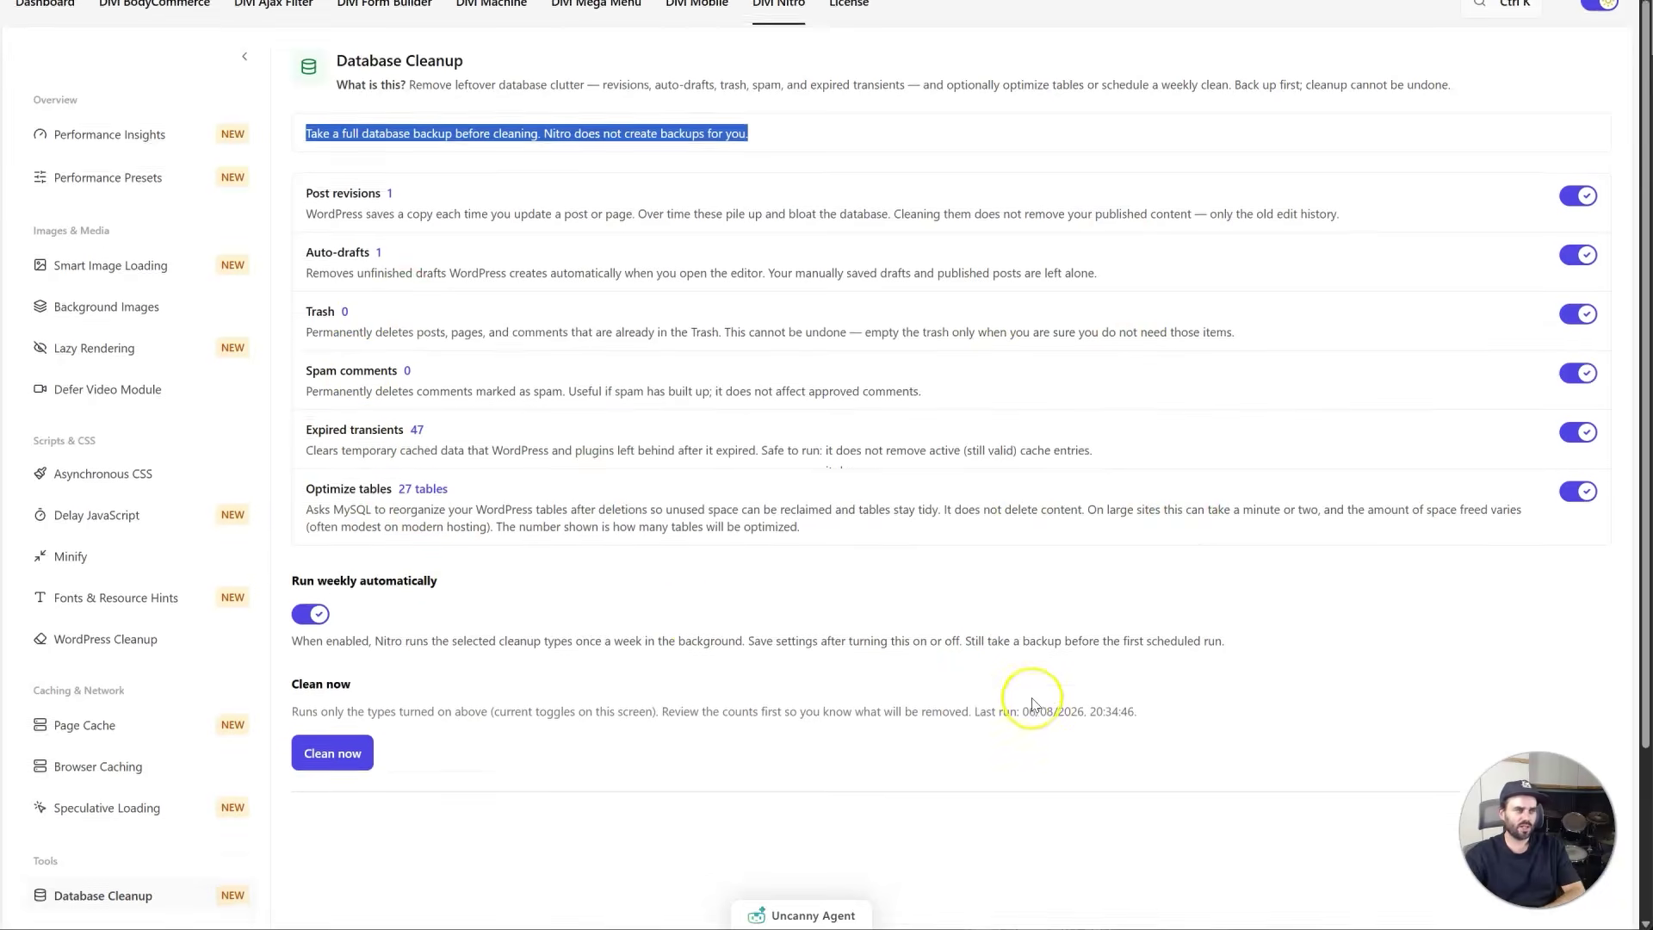
scroll(1033, 704, down, 1)
scroll(1034, 704, up, 1)
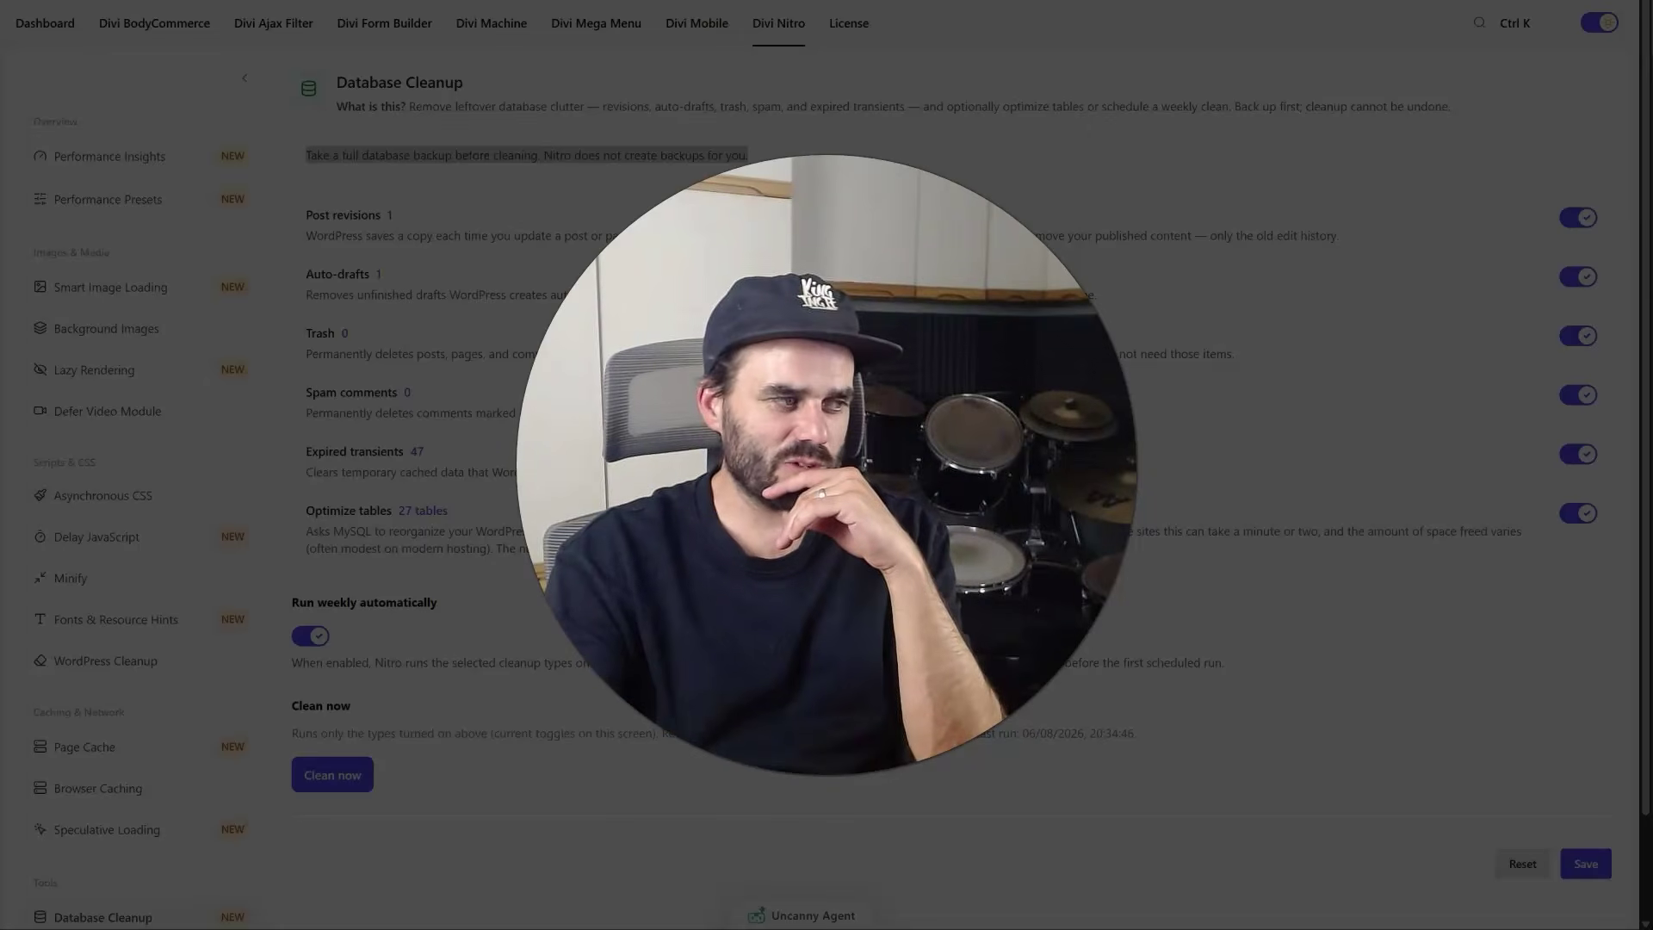
scroll(328, 616, down, 2)
scroll(328, 617, up, 1)
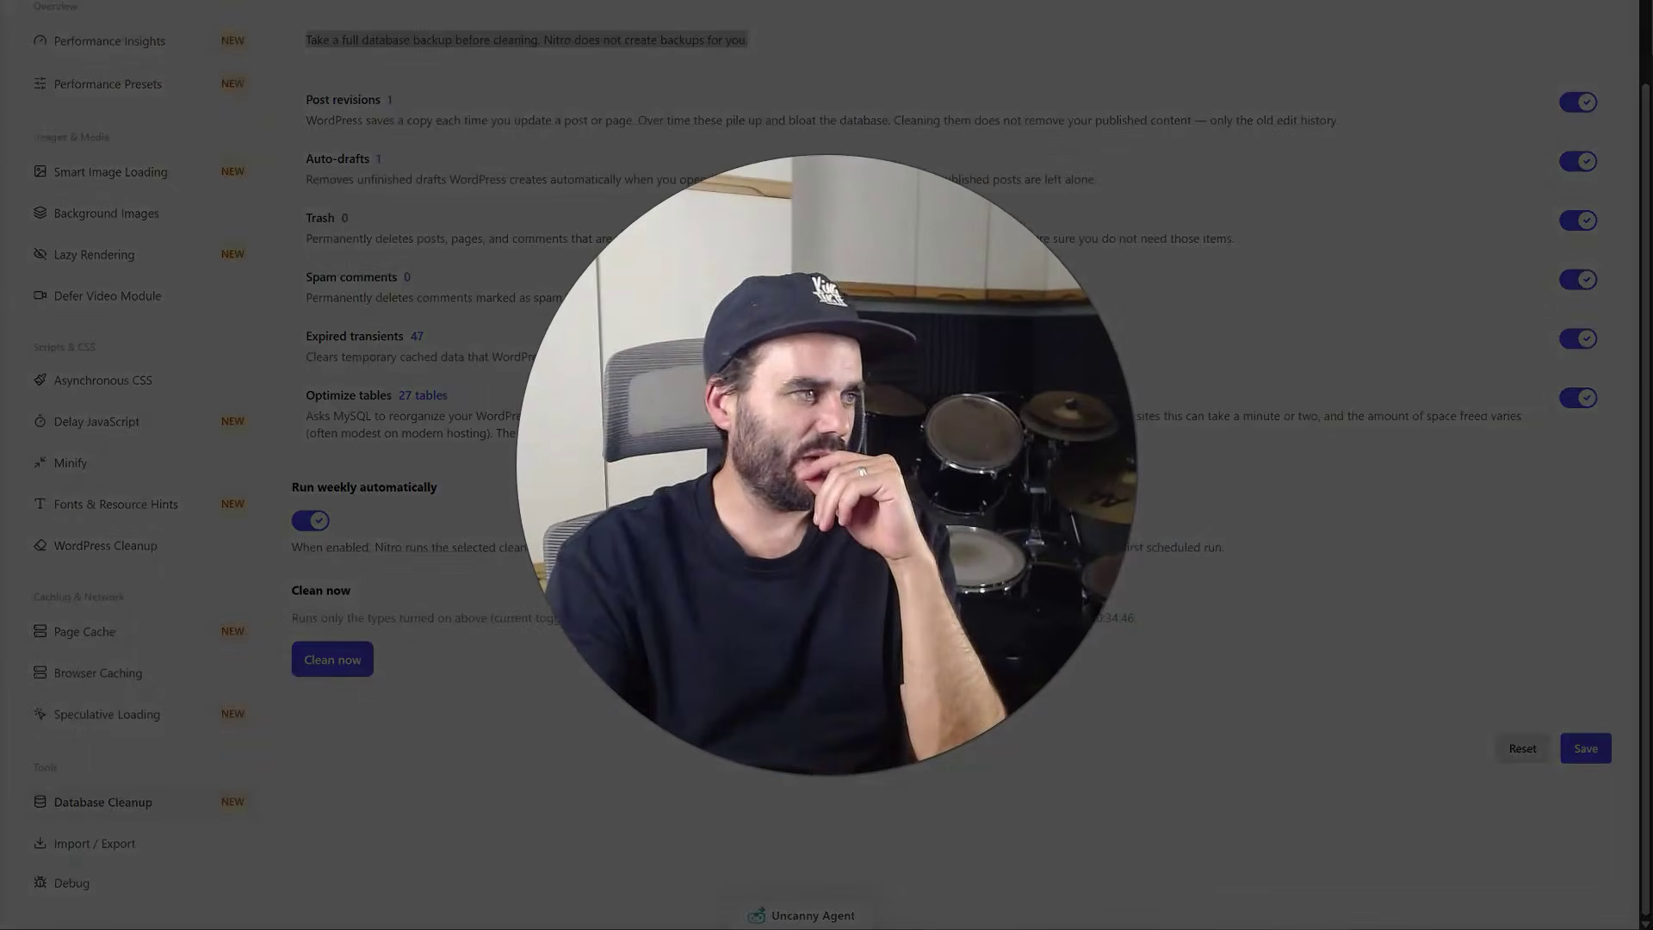